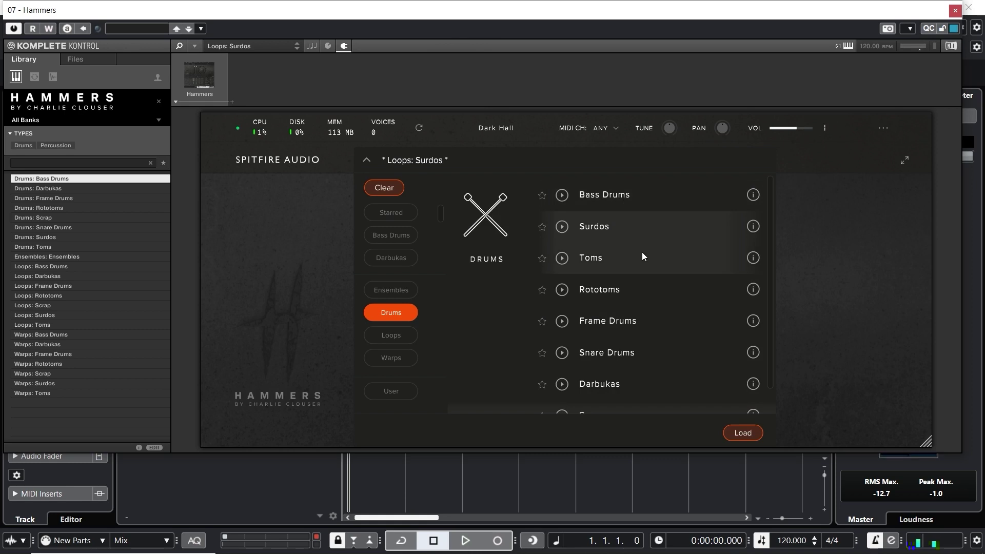
Browse the Drums presets and switch the preset filter to show only the Loops category
{"action": "scroll", "coordinate": [639, 329], "scroll_direction": "down", "scroll_amount": 1}
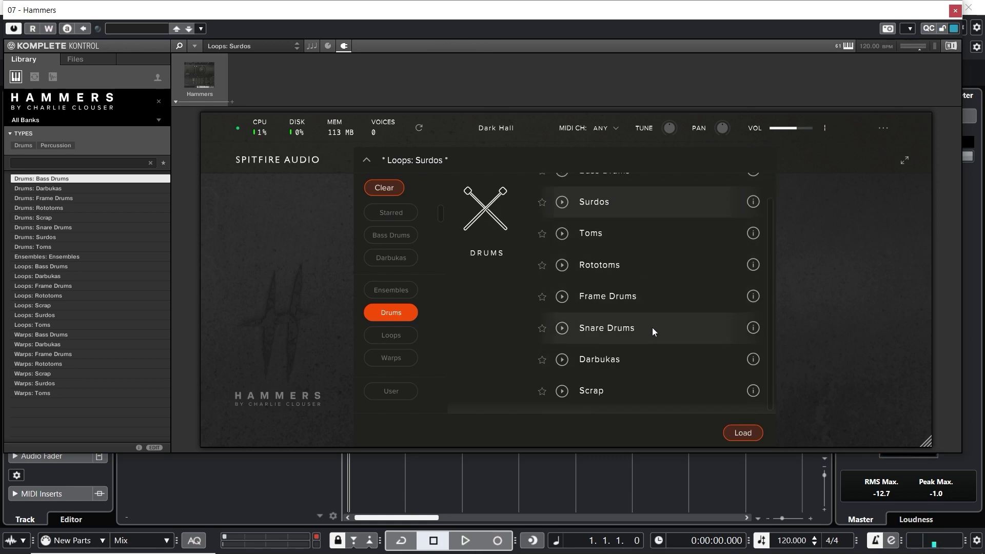
{"action": "left_click", "coordinate": [408, 332]}
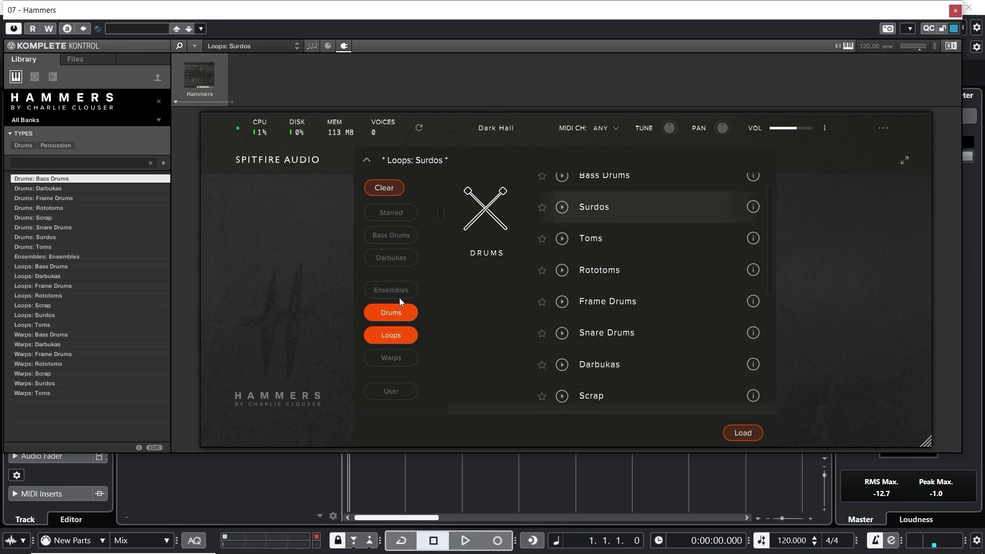
{"action": "left_click", "coordinate": [401, 295]}
{"action": "left_click", "coordinate": [401, 294]}
{"action": "left_click", "coordinate": [399, 312]}
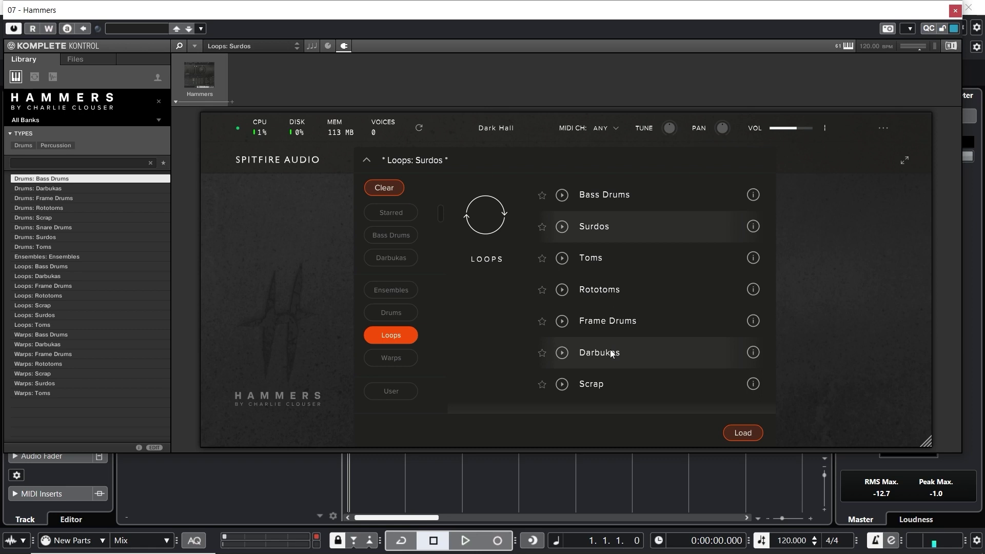
Filter the presets to Warps only and load the Rototoms preset to audition it
{"action": "left_click", "coordinate": [390, 355]}
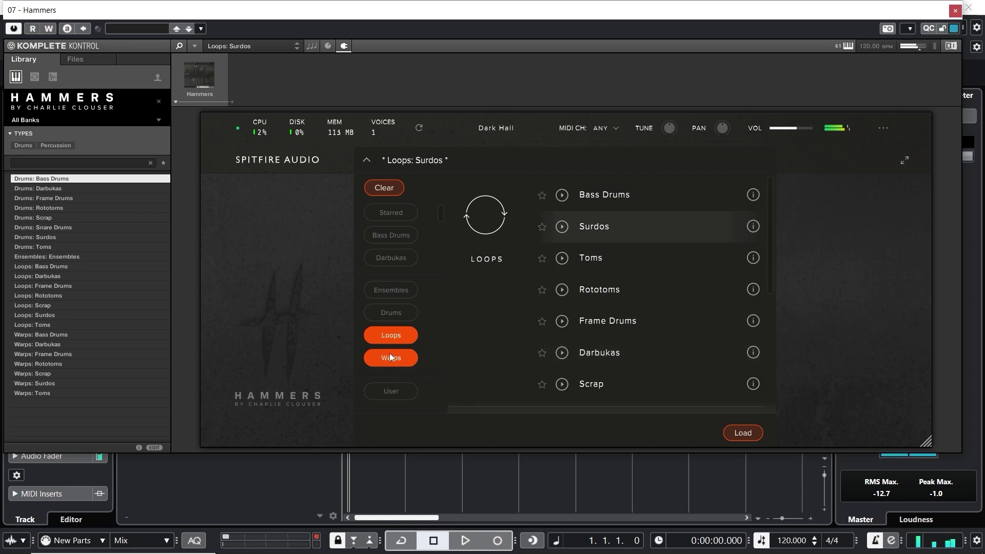
{"action": "left_click", "coordinate": [399, 336]}
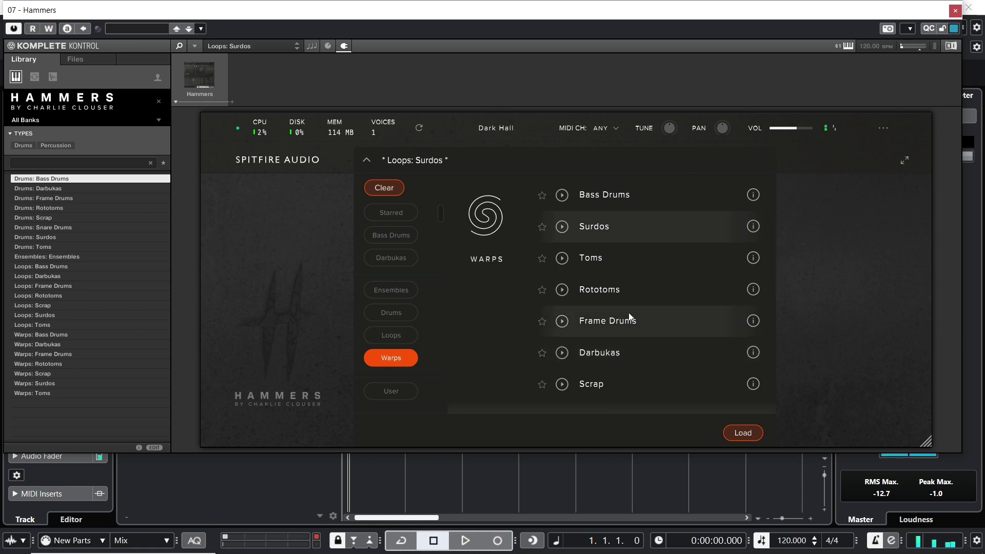
{"action": "double_click", "coordinate": [618, 289]}
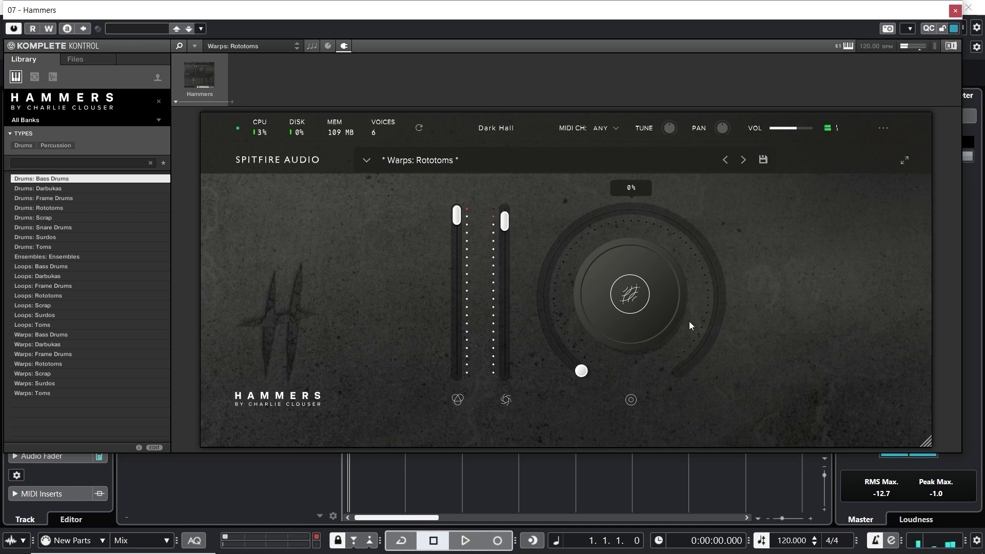
Load the Warps Scrap preset and select its 110 BPM warped loops in the expanded view for auditioning
{"action": "left_click", "coordinate": [439, 160]}
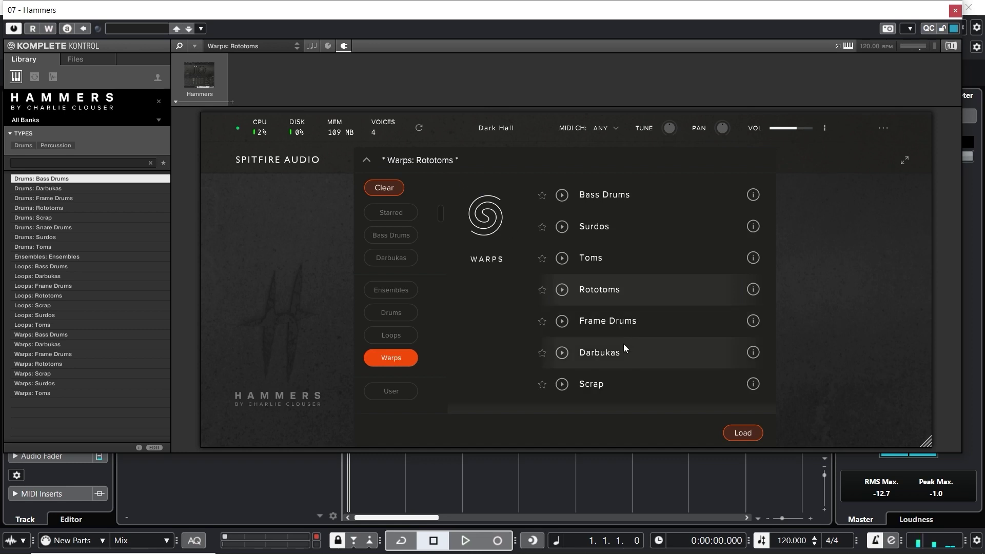
{"action": "double_click", "coordinate": [610, 375]}
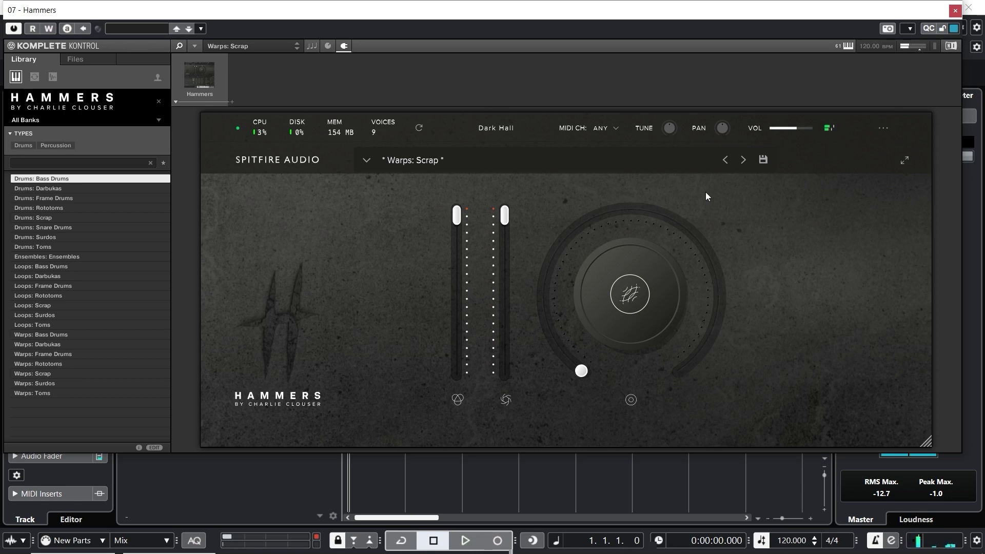
{"action": "left_click", "coordinate": [420, 163]}
{"action": "left_click", "coordinate": [420, 162]}
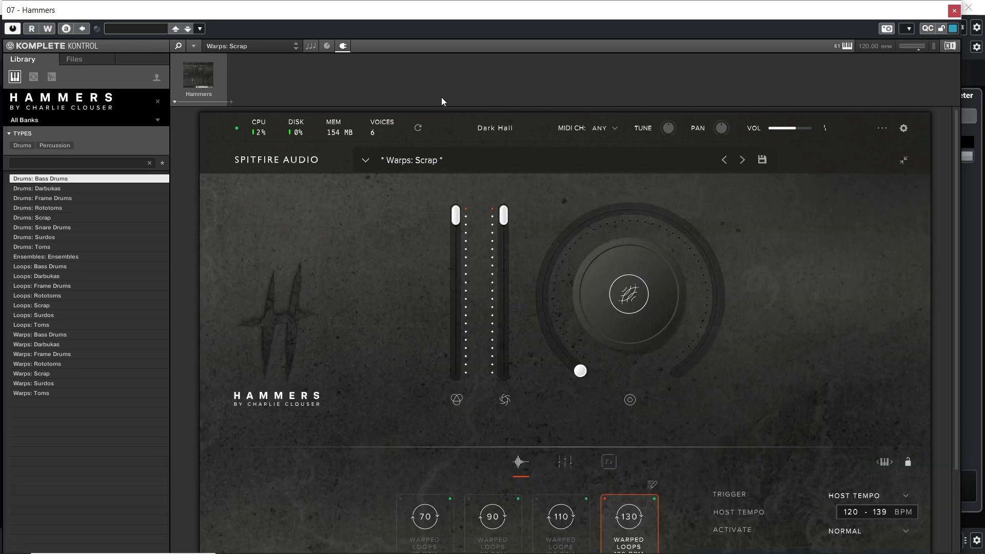
{"action": "left_click", "coordinate": [560, 515]}
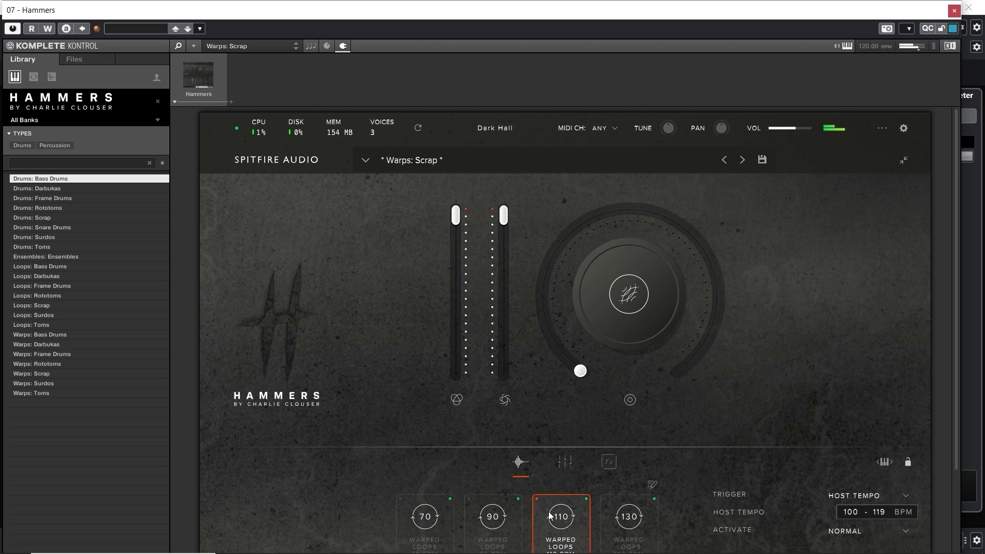
Narrow the Warps presets with the Bass Drums filter and load the Bass Drums preset to audition it
{"action": "left_click", "coordinate": [426, 166]}
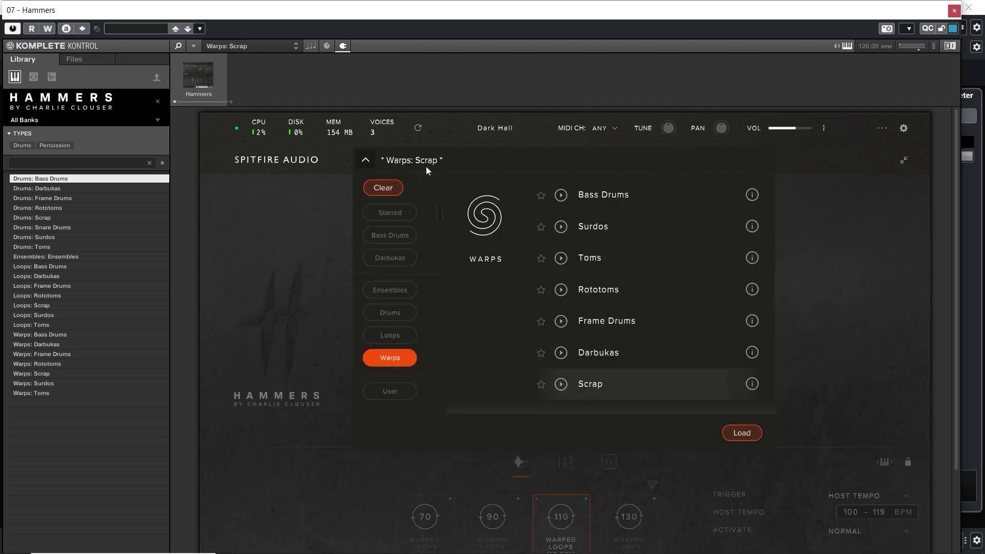
{"action": "left_click", "coordinate": [403, 239]}
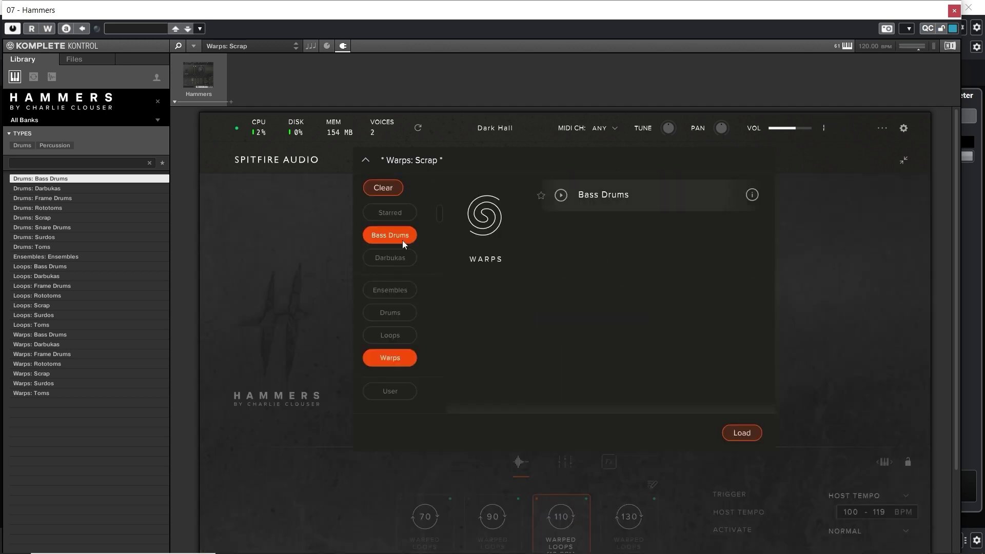
{"action": "double_click", "coordinate": [606, 208]}
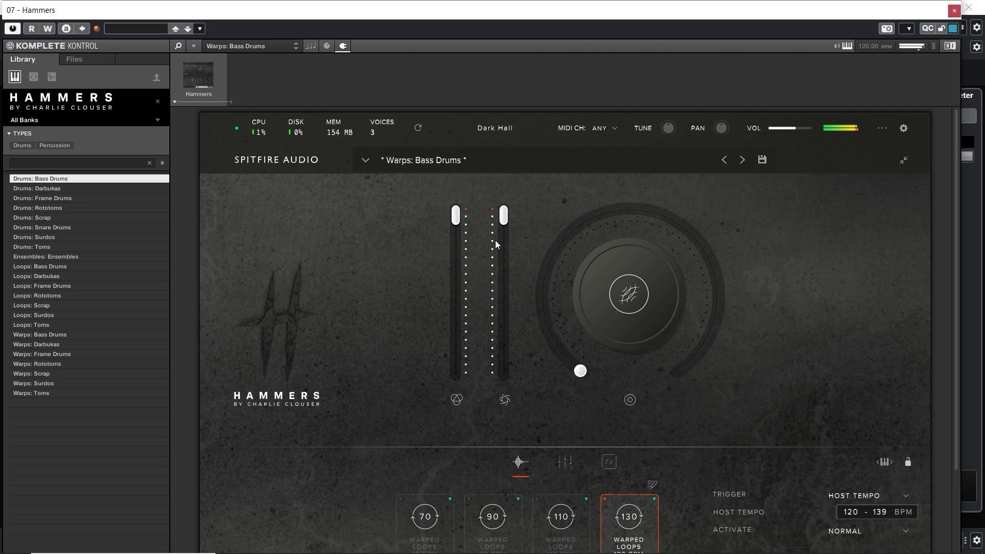
Replace the preset filters with Ensembles, load the Ensembles preset and audition its Flams articulation
{"action": "left_click", "coordinate": [460, 158]}
{"action": "left_click", "coordinate": [400, 234]}
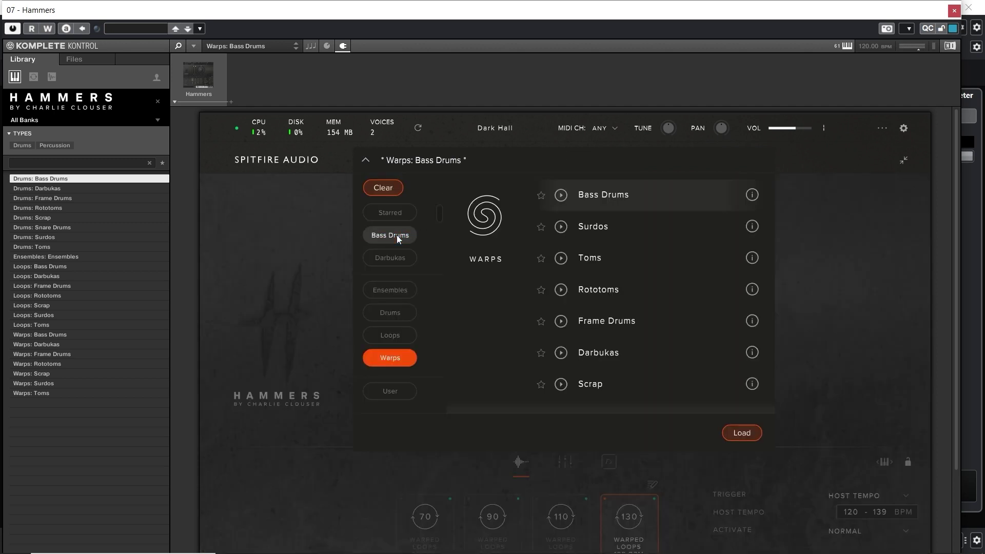
{"action": "left_click", "coordinate": [392, 359]}
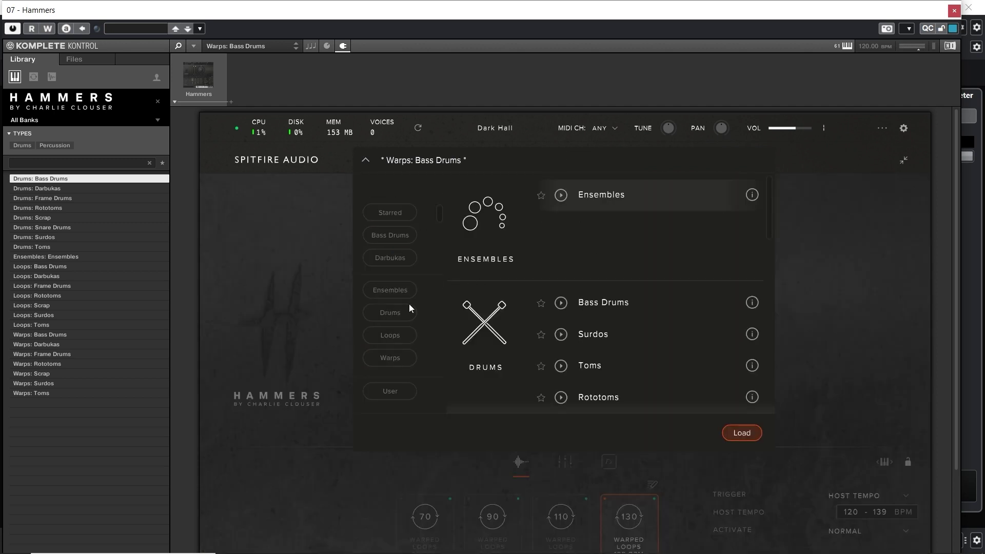
{"action": "left_click", "coordinate": [404, 291]}
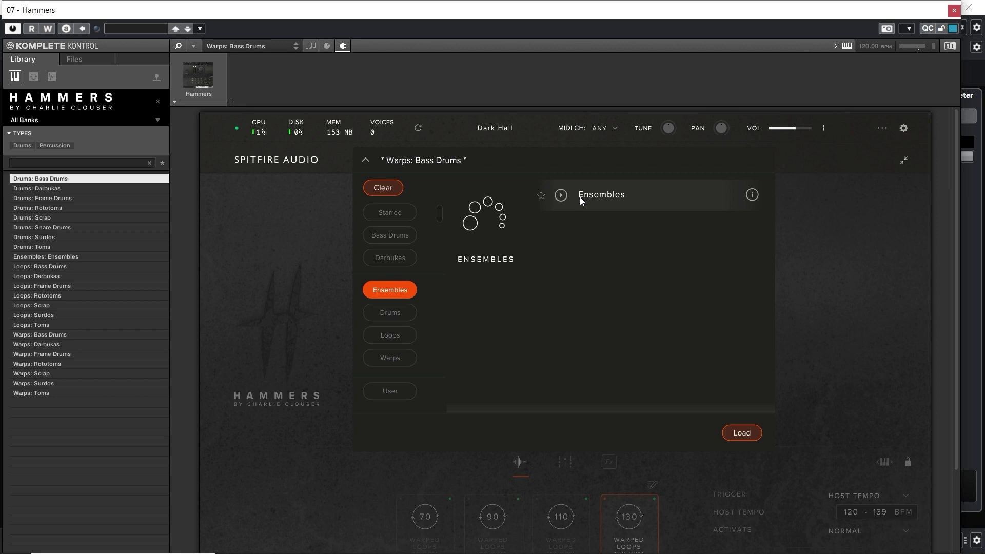
{"action": "left_click", "coordinate": [741, 434]}
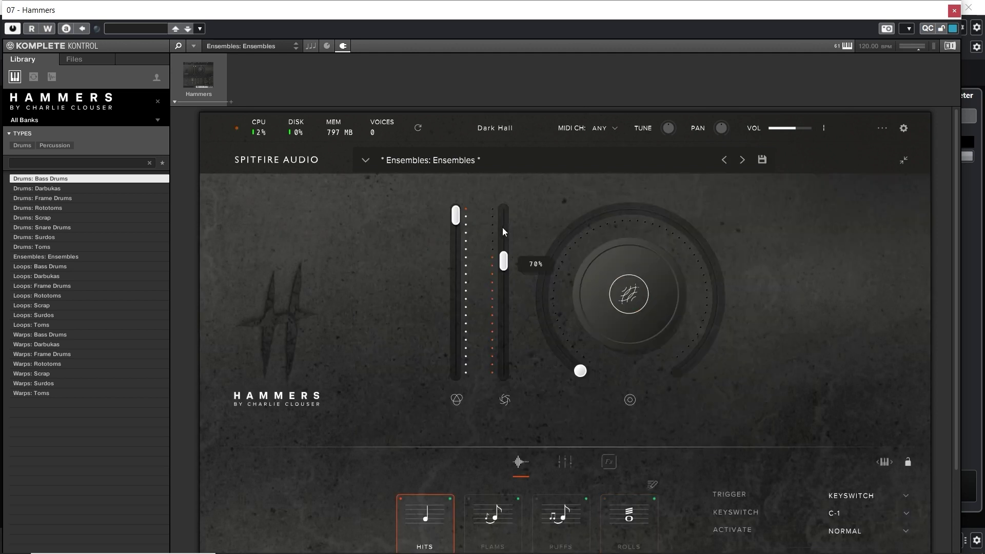
{"action": "mouse_move", "coordinate": [569, 247]}
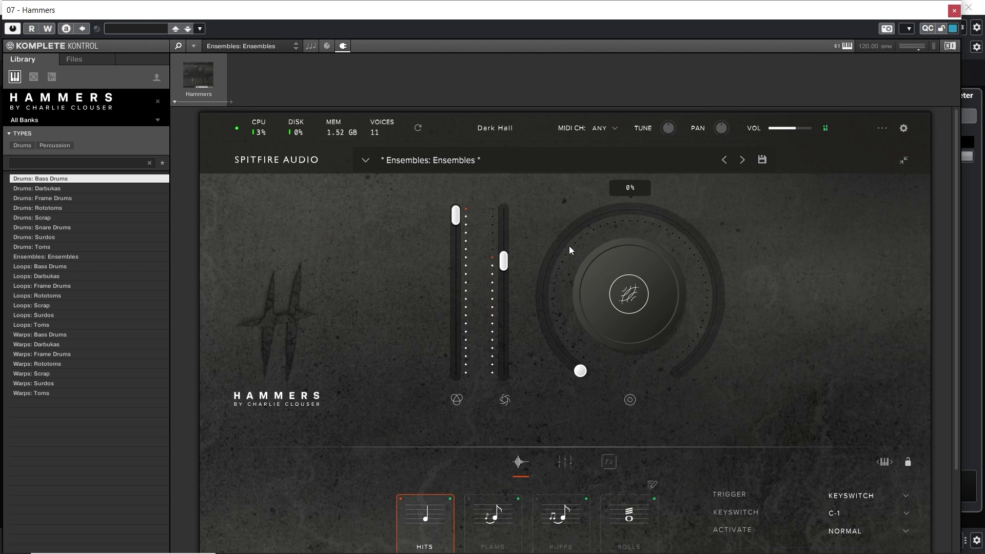
{"action": "left_click", "coordinate": [484, 517]}
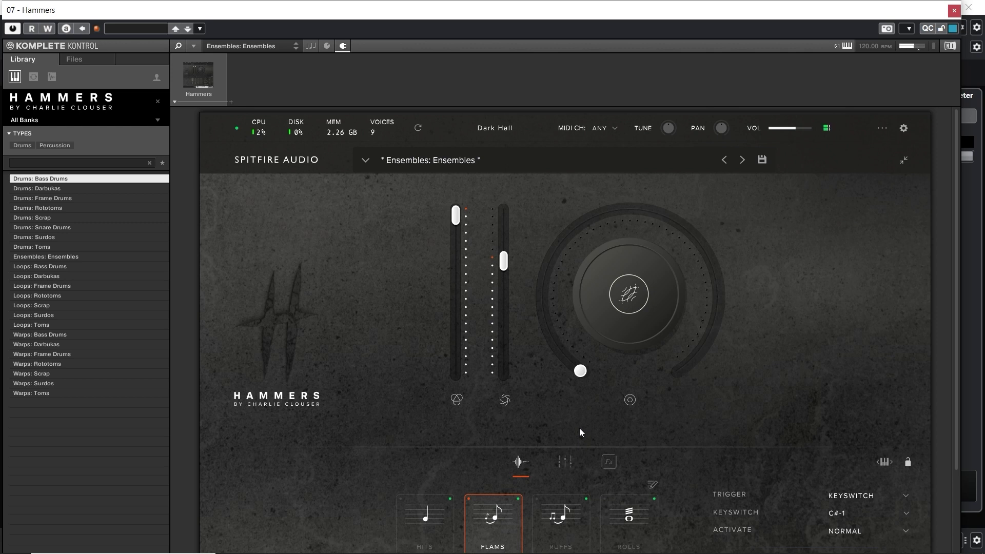
Filter the presets to Loops only and load the Surdos preset
{"action": "left_click", "coordinate": [366, 161]}
{"action": "left_click", "coordinate": [389, 336]}
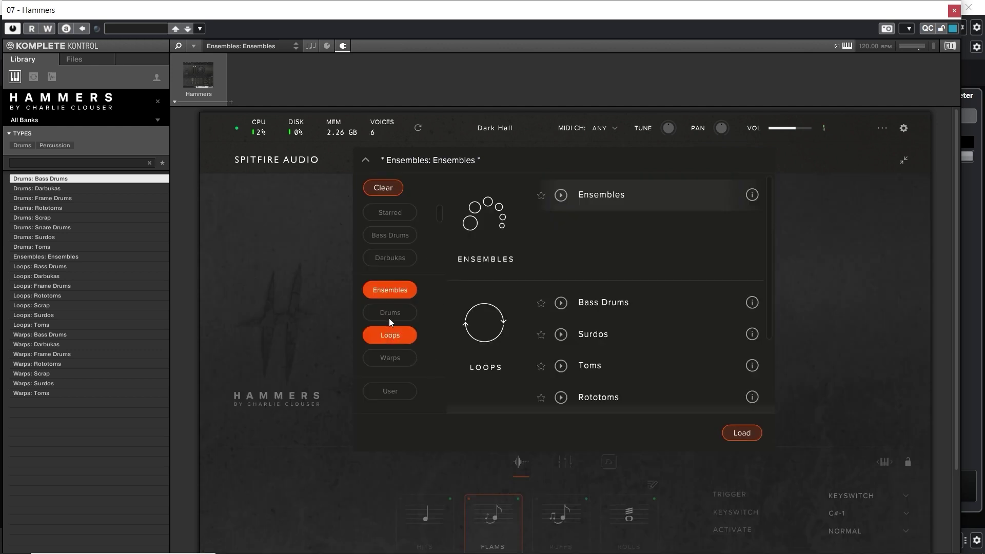
{"action": "left_click", "coordinate": [391, 291]}
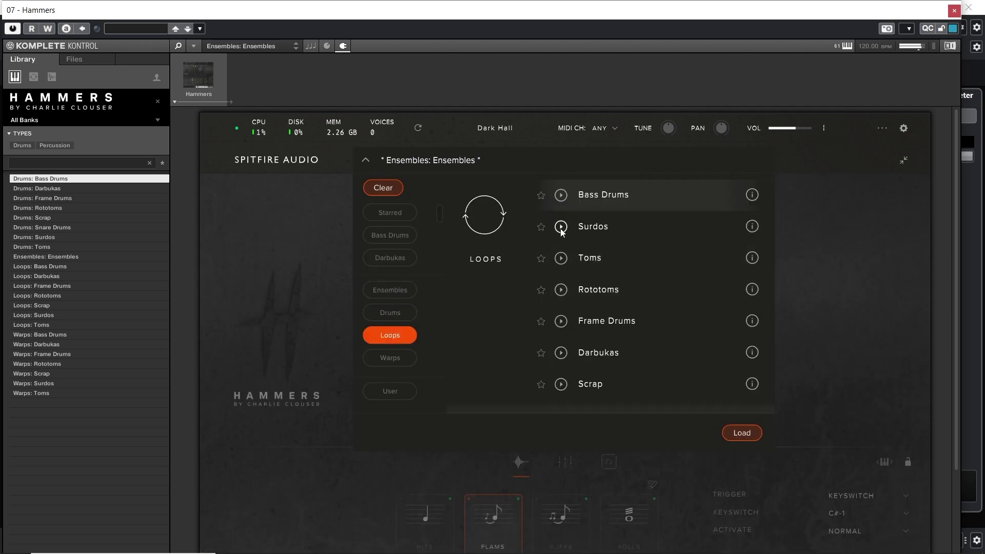
{"action": "double_click", "coordinate": [587, 227]}
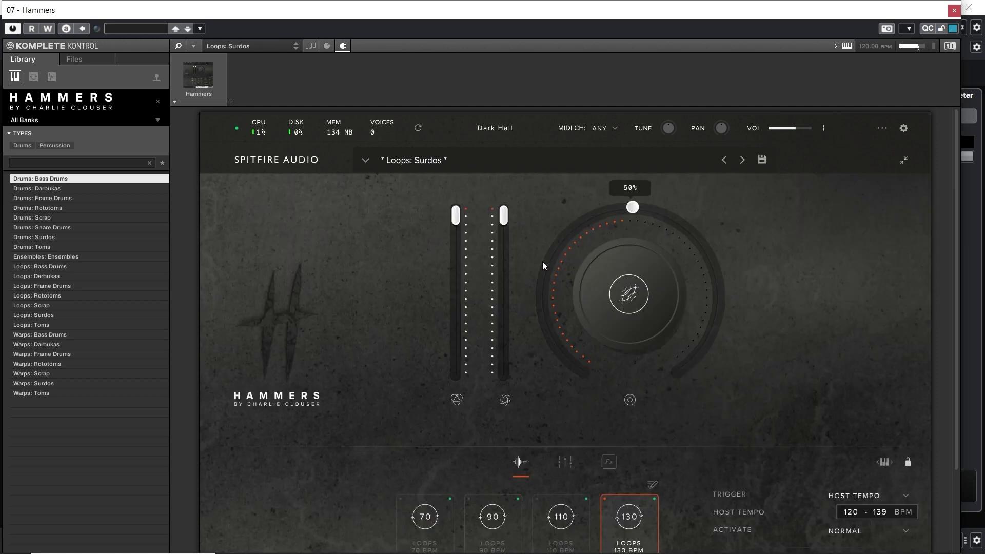
Raise the Reverb amount on the large dial and reassign the dial to control LPF
{"action": "left_click", "coordinate": [627, 293]}
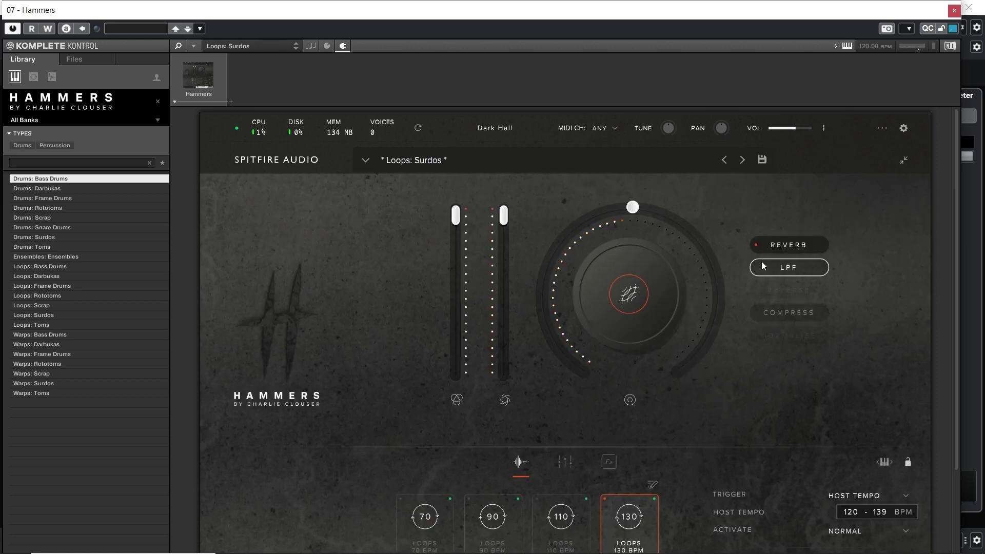
{"action": "left_click_drag", "start_coordinate": [686, 222], "coordinate": [728, 279]}
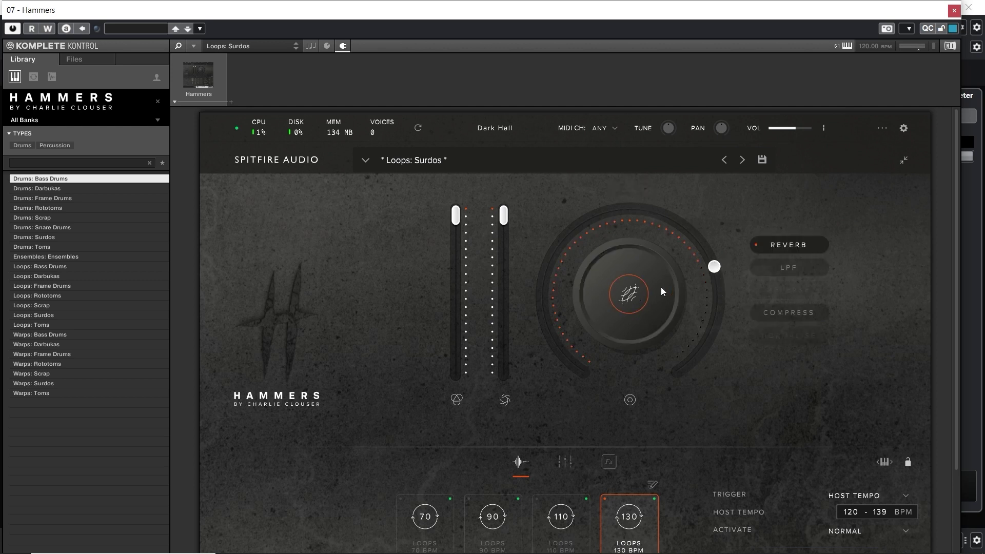
{"action": "left_click", "coordinate": [788, 268]}
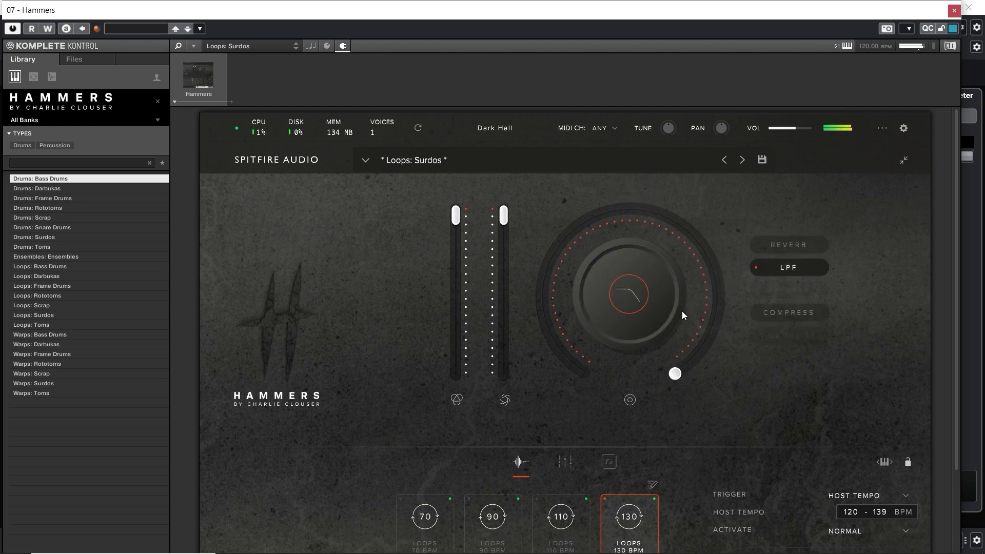
{"action": "left_click", "coordinate": [652, 220]}
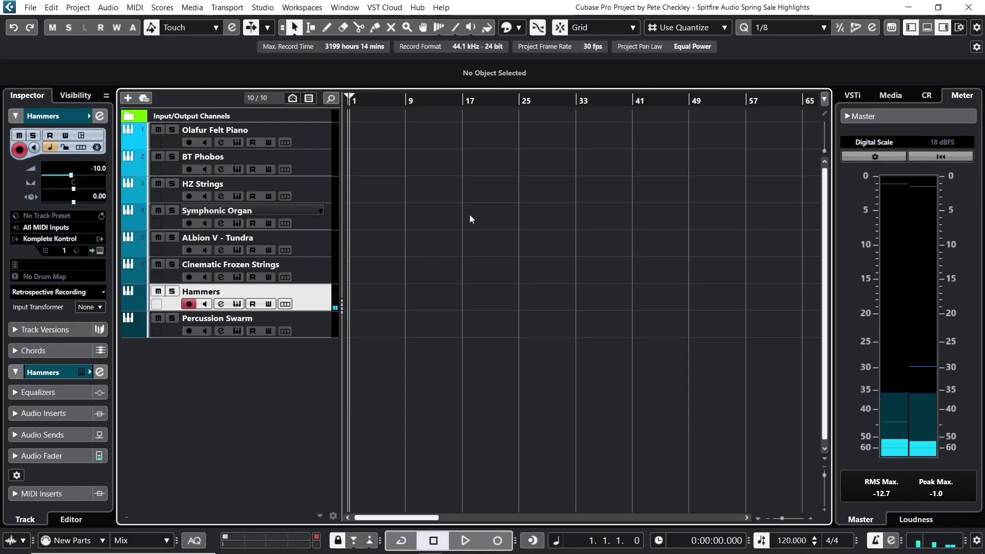
Open the Percussion Swarm track's instrument and load the Strings High - Short Spiccato preset
{"action": "left_click", "coordinate": [323, 326]}
{"action": "left_click", "coordinate": [237, 331]}
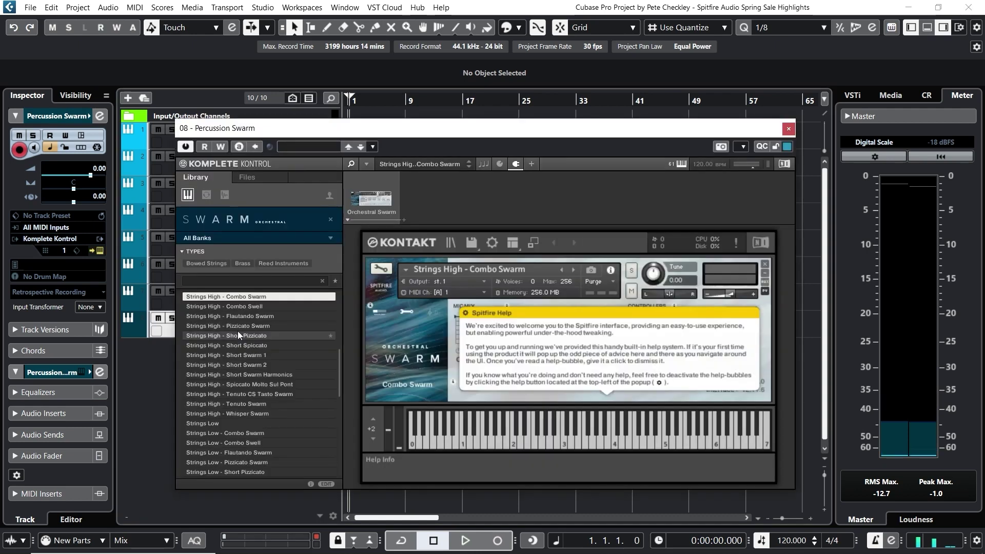
{"action": "left_click", "coordinate": [527, 353]}
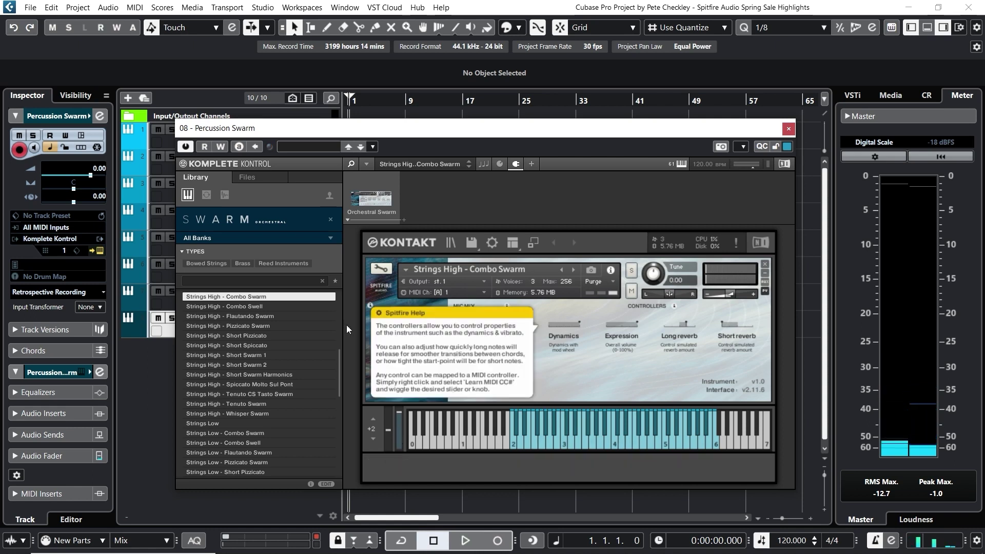
{"action": "left_click", "coordinate": [294, 345]}
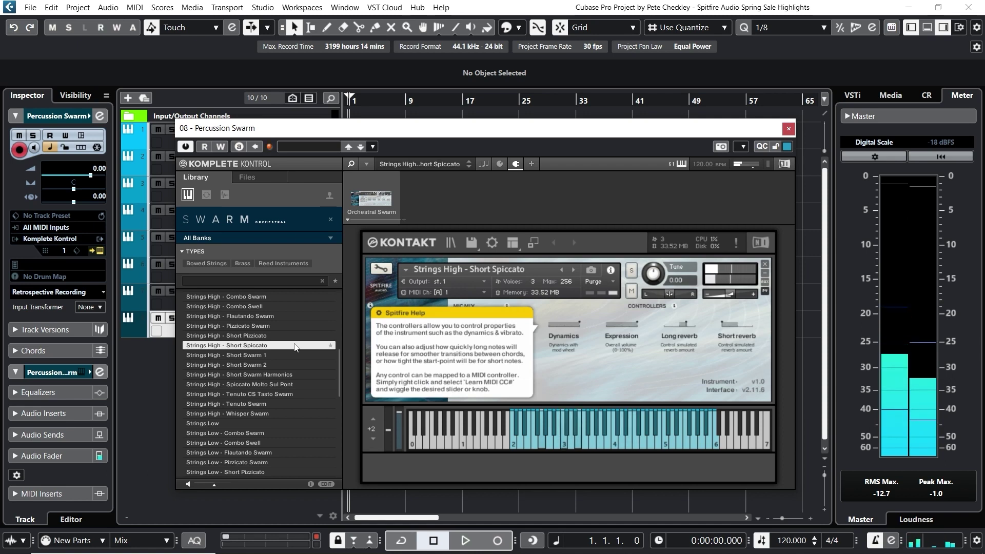
Load the Horns - Flutter Swarm preset for auditioning and dismiss the Spitfire help bubble
{"action": "scroll", "coordinate": [304, 404], "scroll_direction": "up", "scroll_amount": 2}
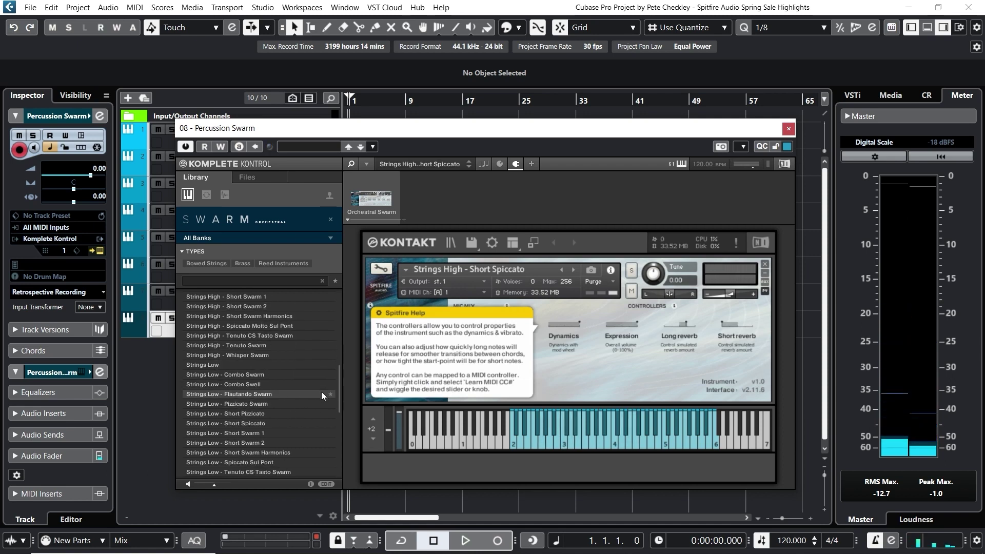
{"action": "scroll", "coordinate": [313, 383], "scroll_direction": "up", "scroll_amount": 2}
{"action": "left_click", "coordinate": [289, 335]}
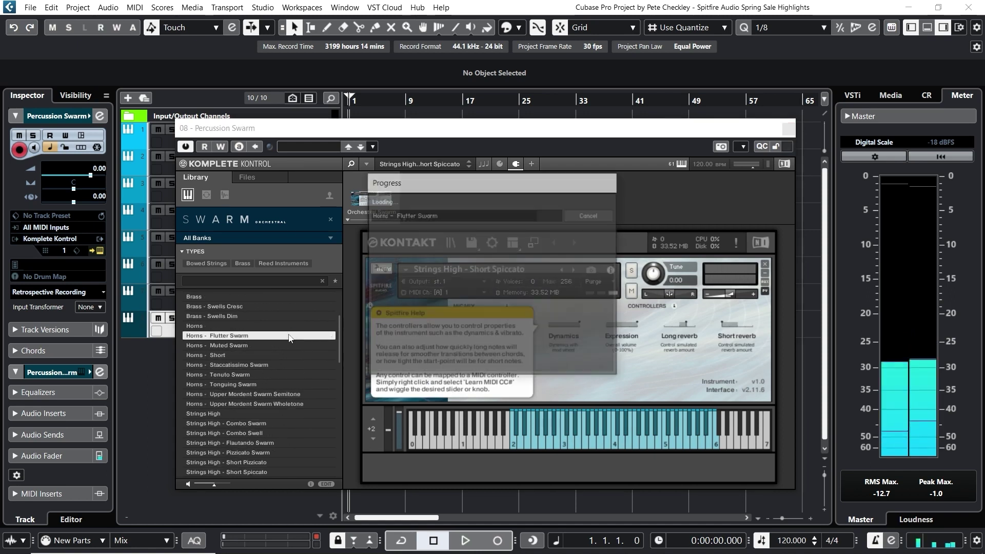
{"action": "left_click", "coordinate": [472, 367]}
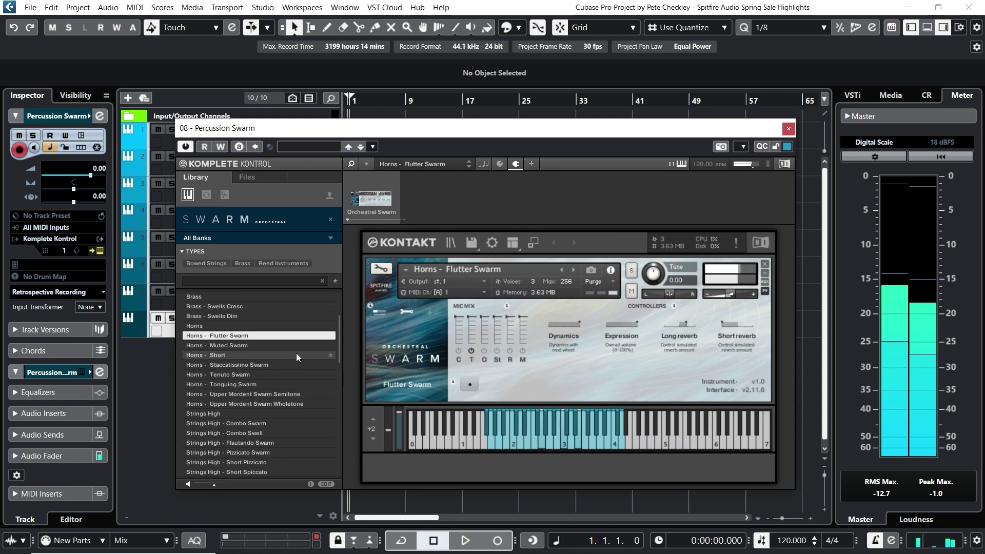
Audition the Bones and Tuba - Short preset and load Bones and Tuba - Tenuto Swarm
{"action": "scroll", "coordinate": [290, 352], "scroll_direction": "up", "scroll_amount": 1}
{"action": "scroll", "coordinate": [290, 352], "scroll_direction": "up", "scroll_amount": 2}
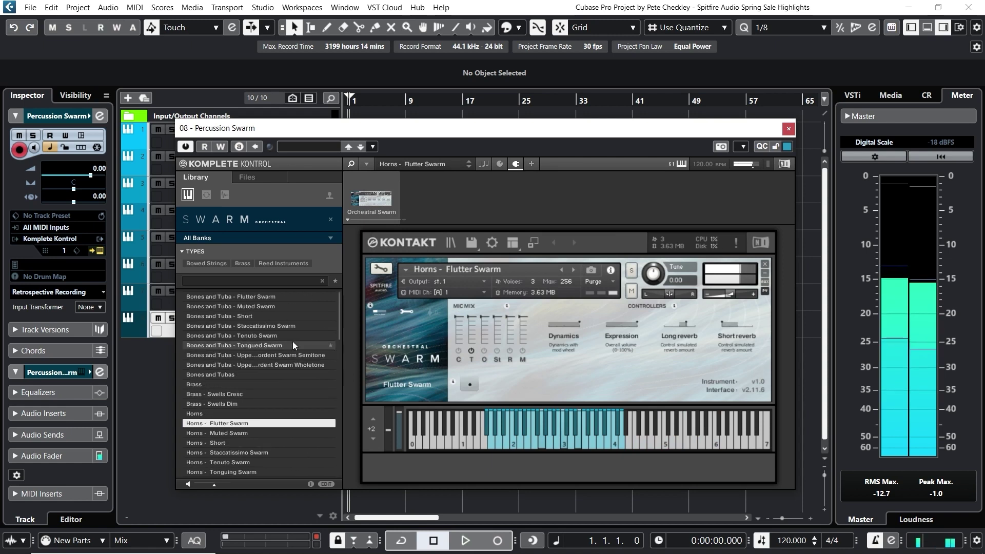
{"action": "left_click", "coordinate": [297, 314]}
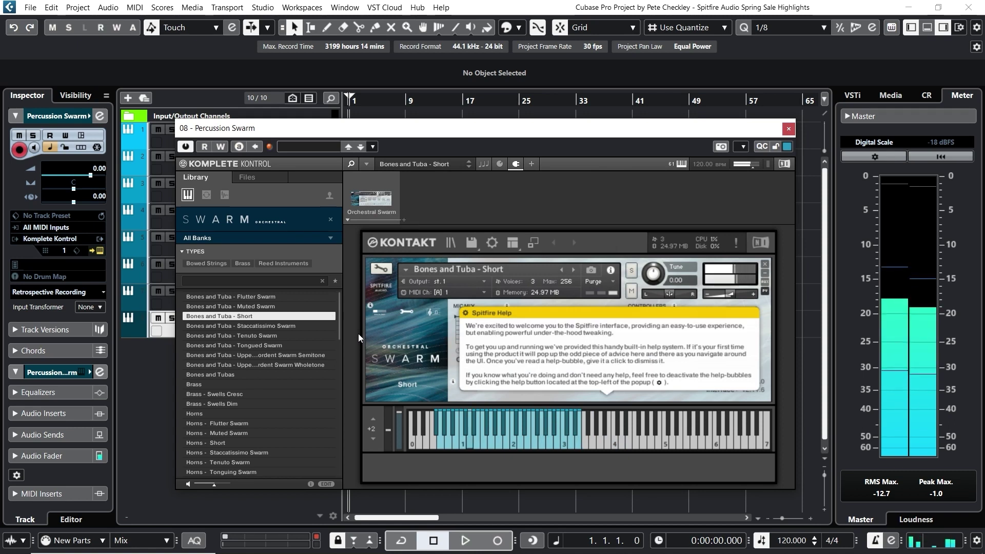
{"action": "left_click", "coordinate": [281, 336]}
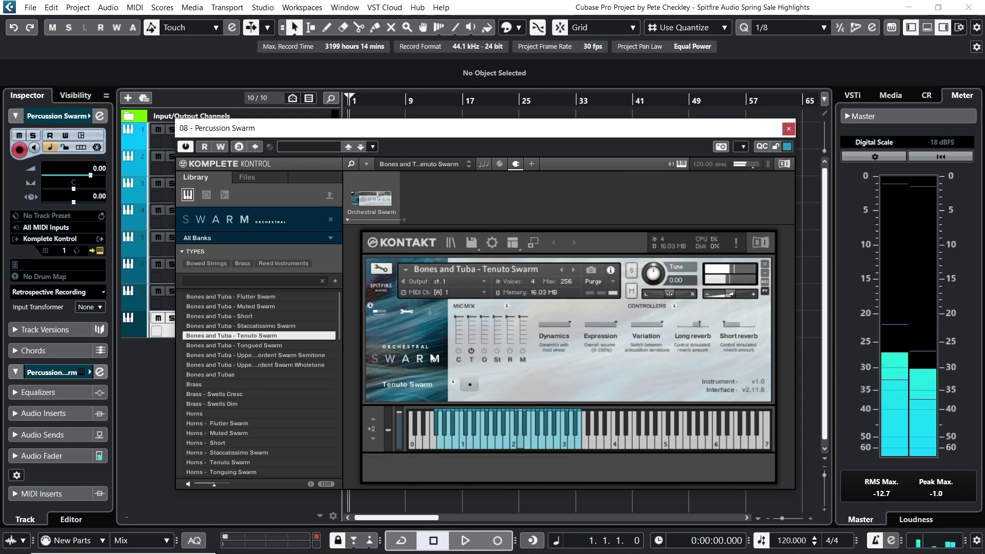
Filter the Orchestral Swarm presets to Individual articulations and load Horns - Flutter Swarm for auditioning
{"action": "scroll", "coordinate": [331, 374], "scroll_direction": "down", "scroll_amount": 1}
{"action": "left_click_drag", "start_coordinate": [341, 329], "coordinate": [336, 418]}
{"action": "left_click", "coordinate": [306, 239]}
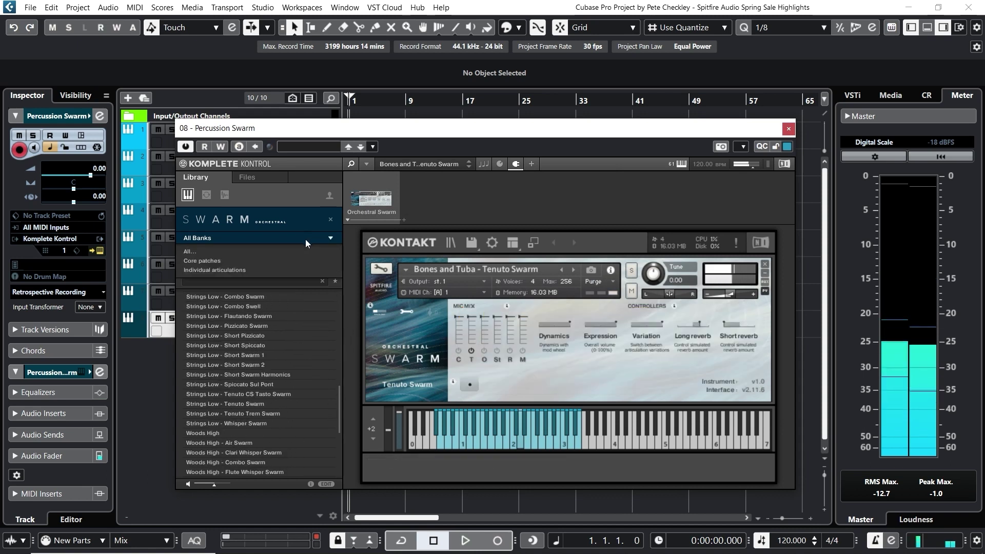
{"action": "left_click", "coordinate": [284, 268]}
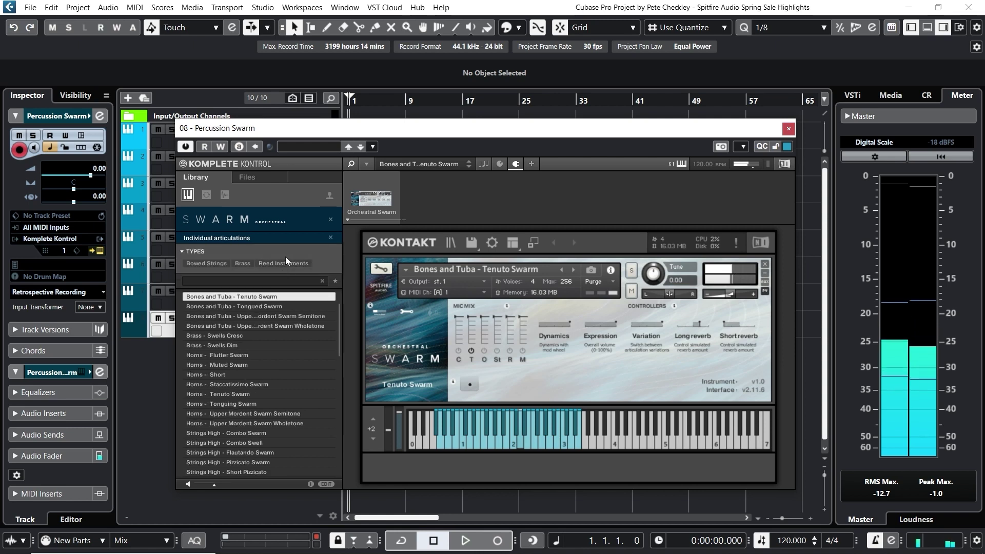
{"action": "left_click", "coordinate": [254, 356]}
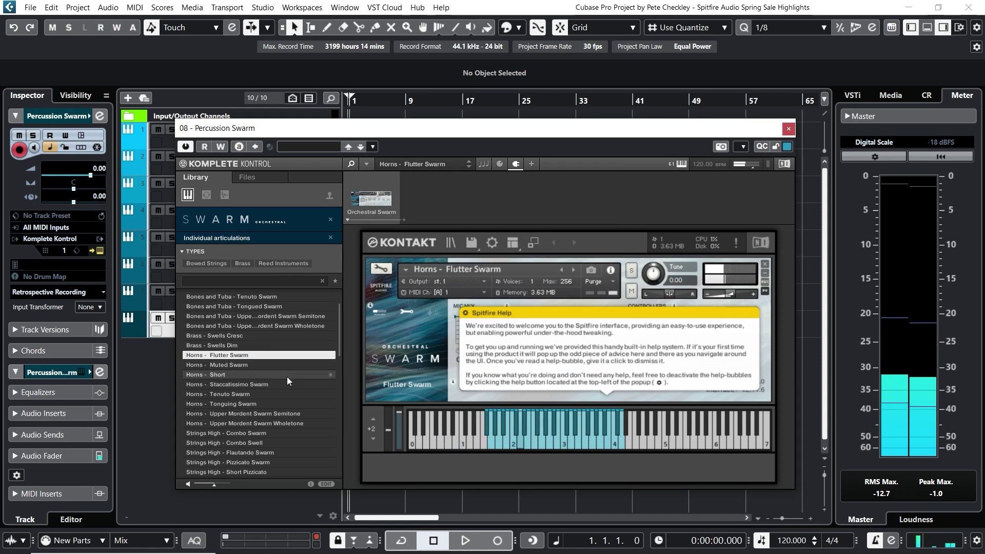
Audition the Strings High - Short Pizzicato preset, load Strings High - Combo Swarm, and close the Percussion Swarm instrument
{"action": "scroll", "coordinate": [287, 376], "scroll_direction": "down", "scroll_amount": 1}
{"action": "scroll", "coordinate": [288, 382], "scroll_direction": "down", "scroll_amount": 1}
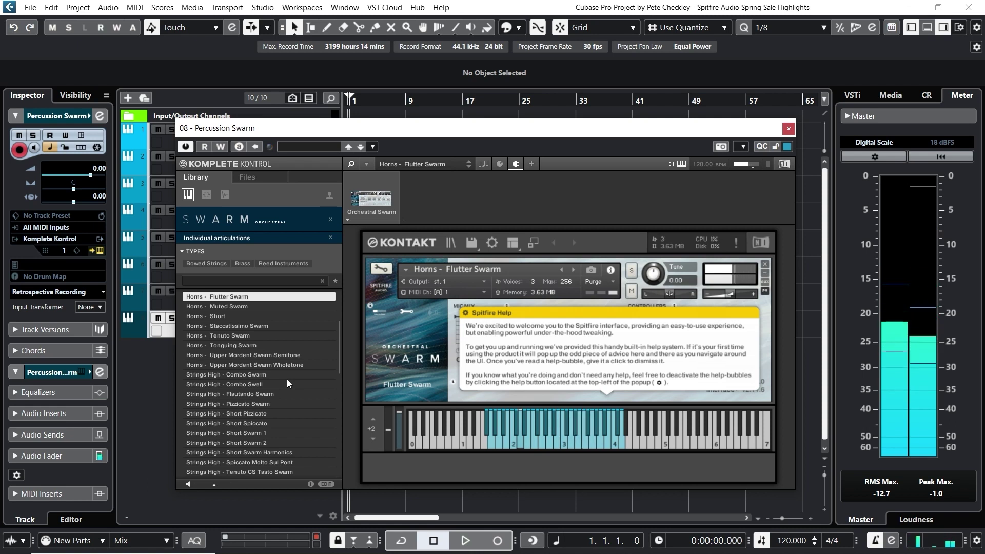
{"action": "left_click", "coordinate": [267, 414]}
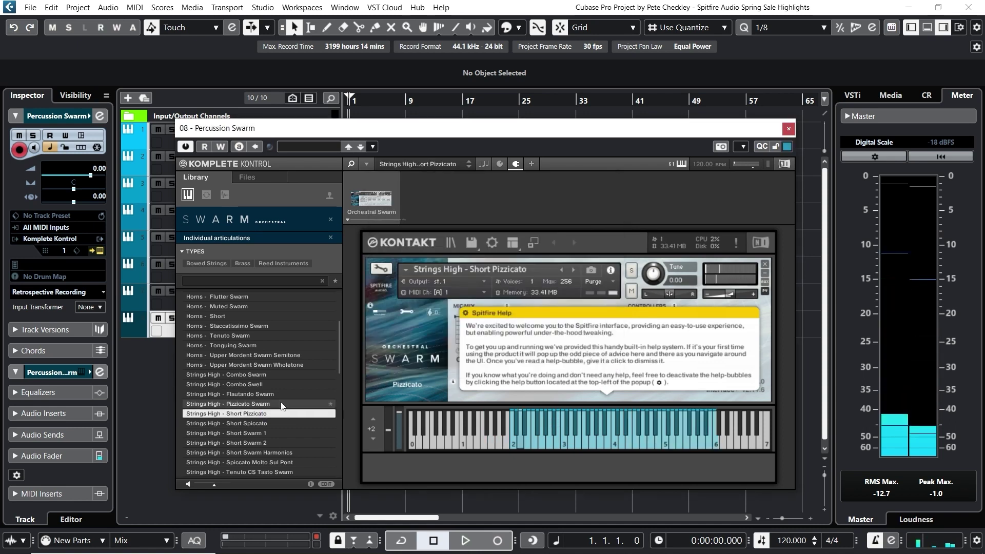
{"action": "left_click", "coordinate": [278, 375]}
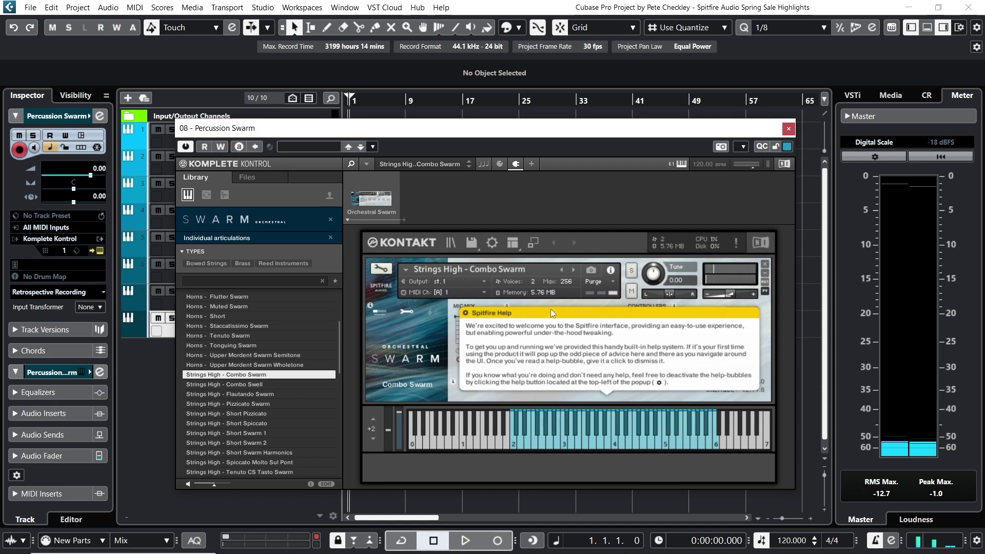
{"action": "left_click", "coordinate": [573, 313]}
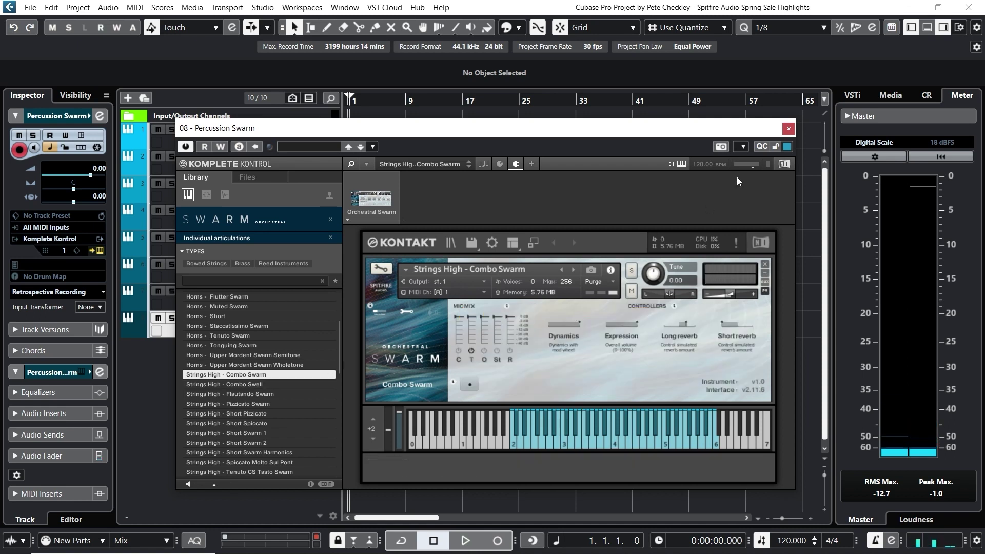
{"action": "left_click", "coordinate": [785, 129]}
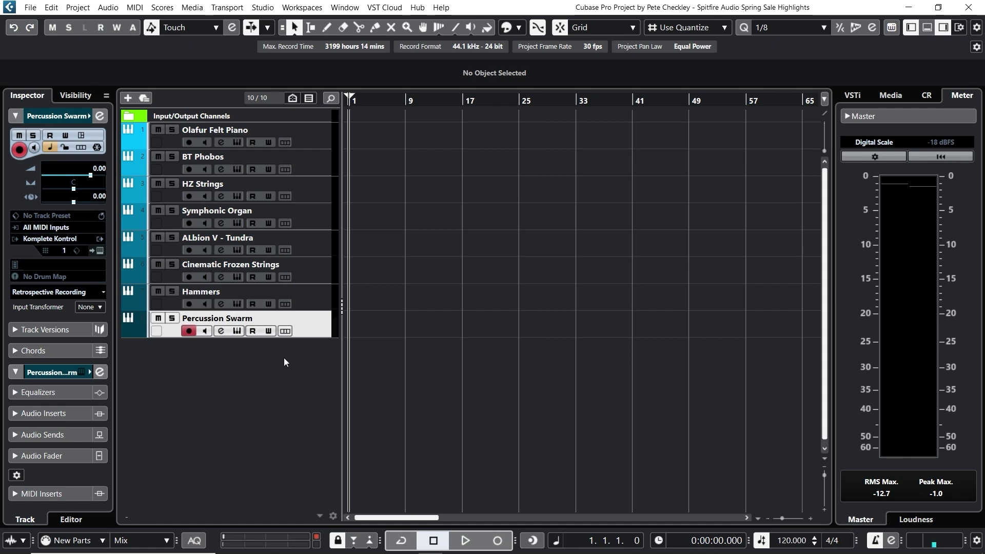
Record a MIDI part on the Olafur Felt Piano track from bar 1 to about bar 37
{"action": "left_click", "coordinate": [322, 145]}
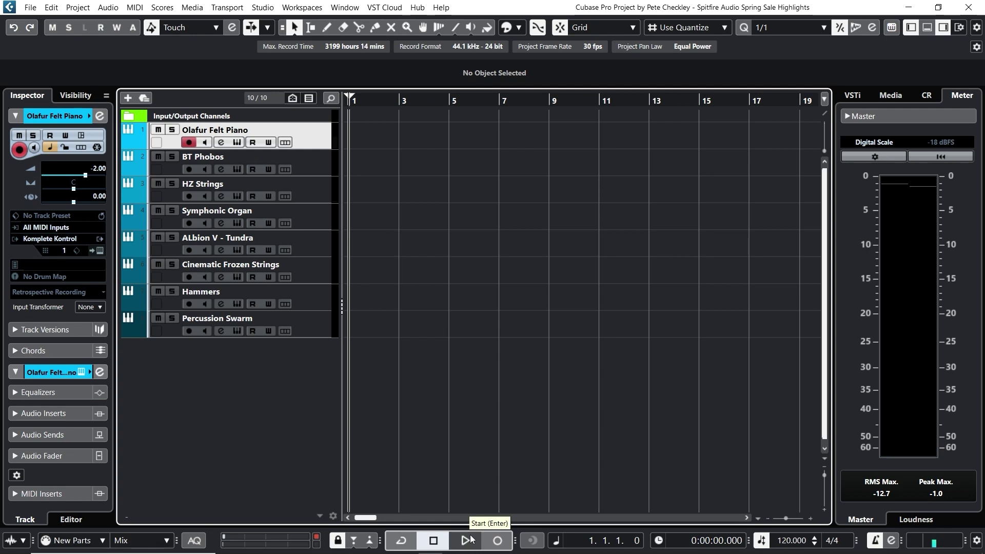
{"action": "left_click", "coordinate": [497, 541]}
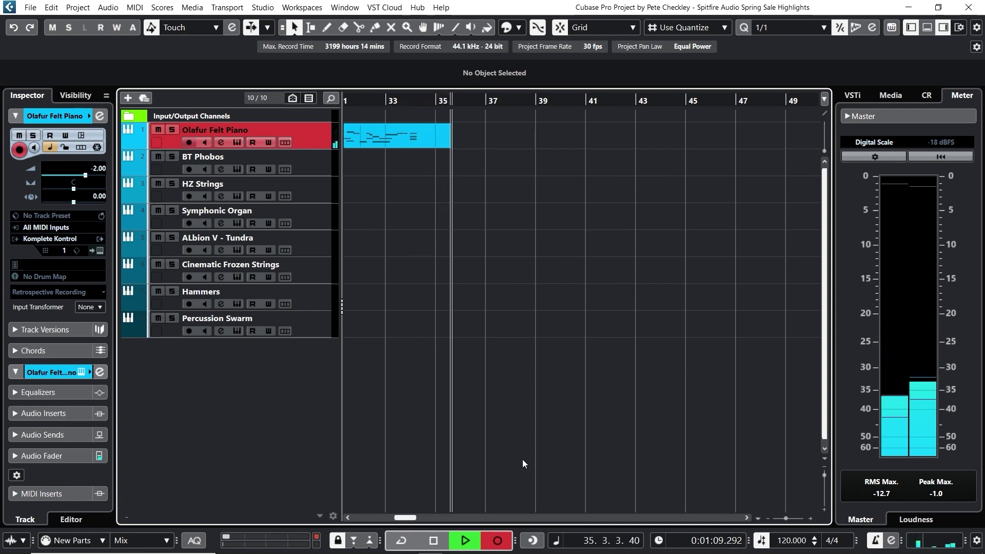
{"action": "left_click", "coordinate": [434, 540]}
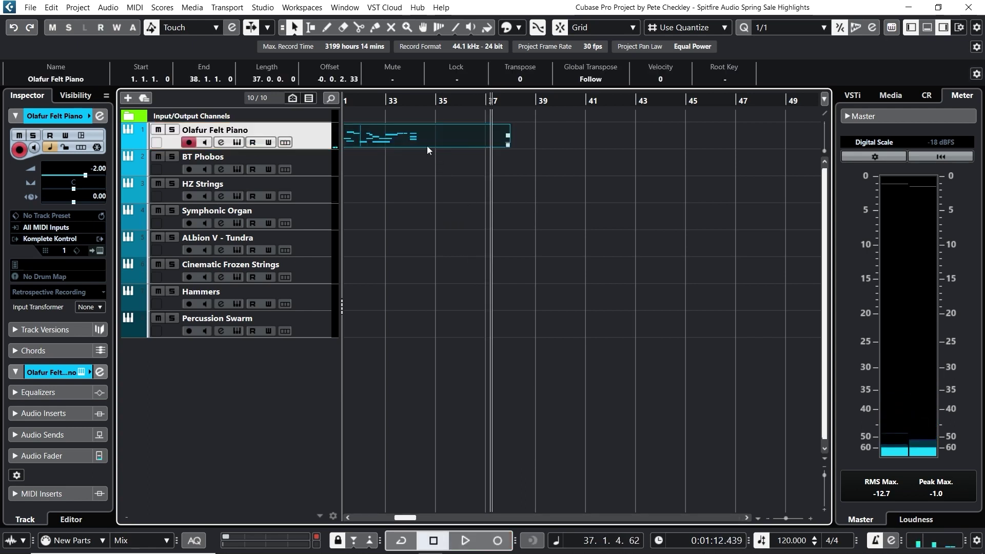
Open the recorded piano part for note editing and play it back from around bar 14
{"action": "double_click", "coordinate": [427, 146]}
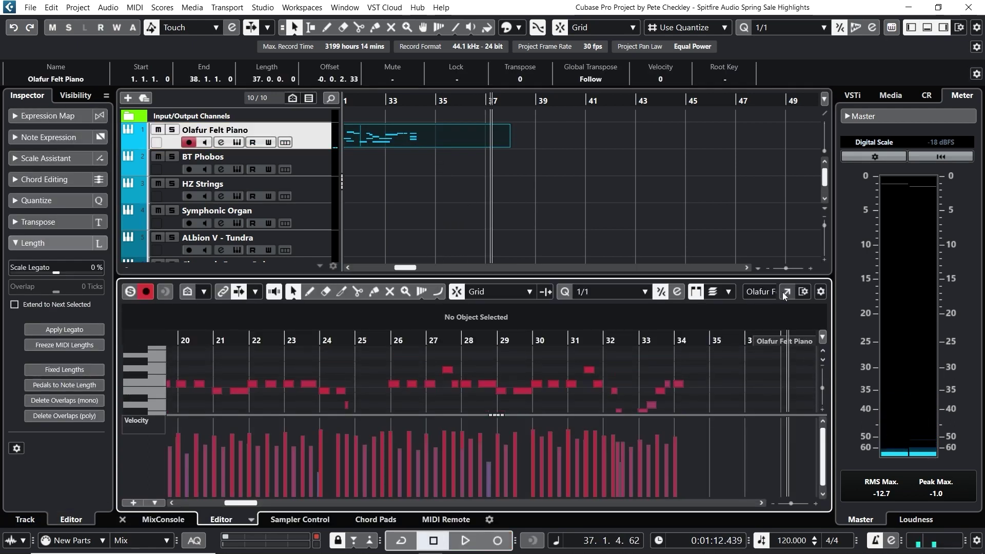
{"action": "left_click", "coordinate": [785, 292]}
{"action": "left_click_drag", "start_coordinate": [272, 124], "coordinate": [250, 174]}
{"action": "left_click_drag", "start_coordinate": [262, 57], "coordinate": [404, 31]}
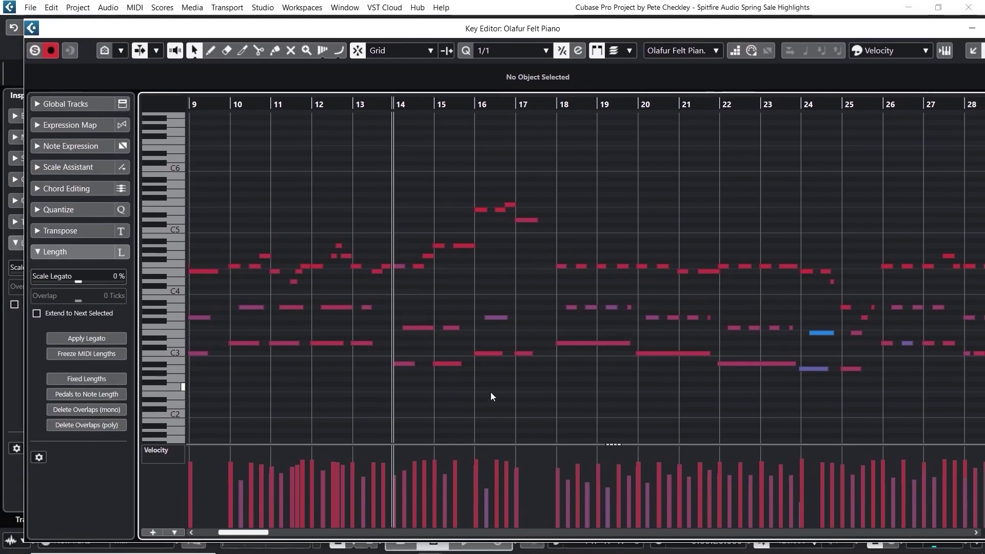
{"action": "left_click", "coordinate": [462, 547]}
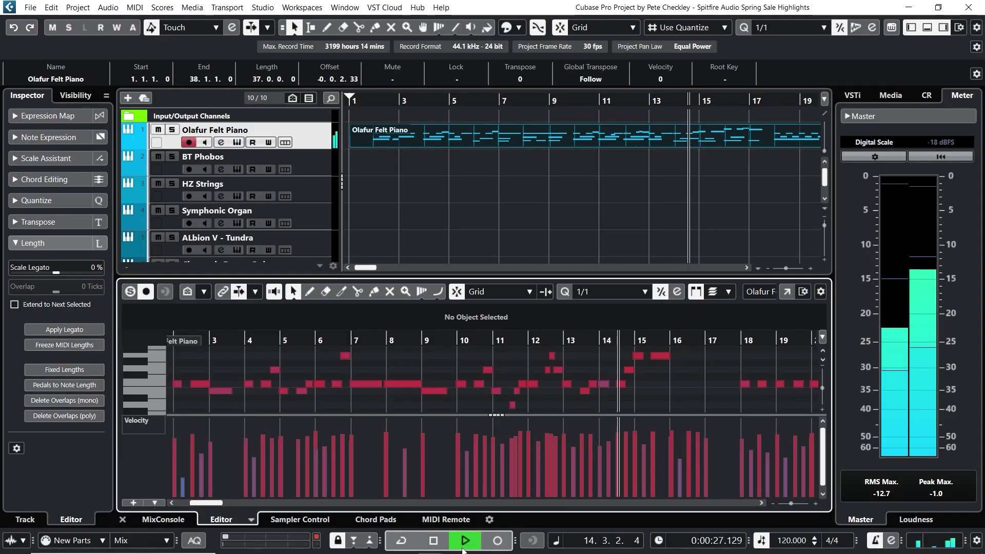
Lower the high note at the start of bar 16 to D5 and replay the passage from about bar 15
{"action": "scroll", "coordinate": [685, 359], "scroll_direction": "up", "scroll_amount": 3}
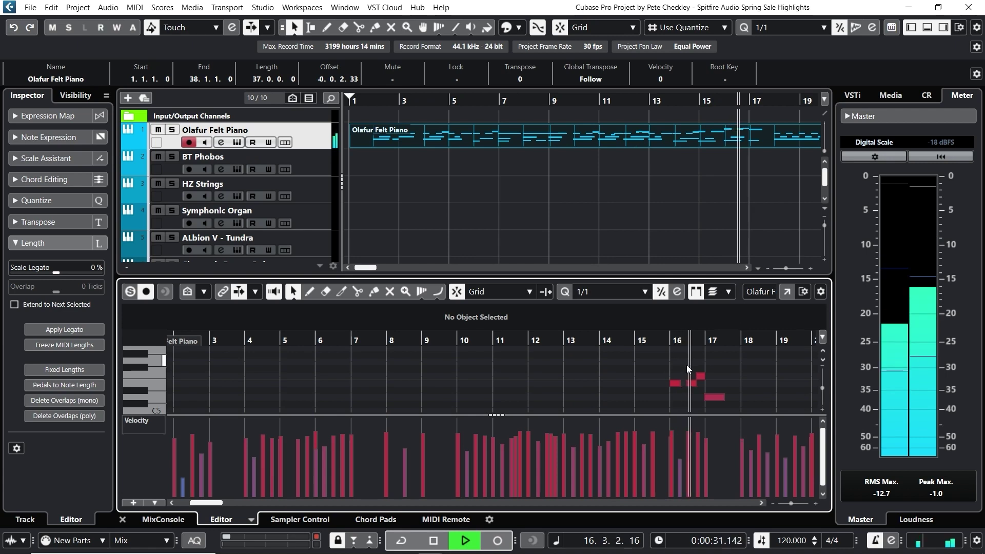
{"action": "key", "text": "space"}
{"action": "left_click", "coordinate": [675, 383]}
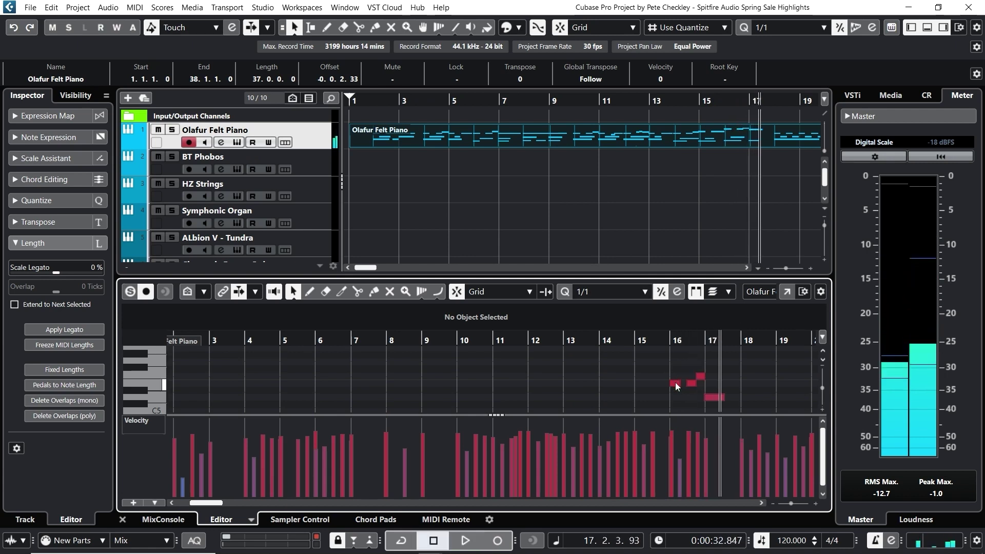
{"action": "key", "text": "Down"}
{"action": "key", "text": "Down"}
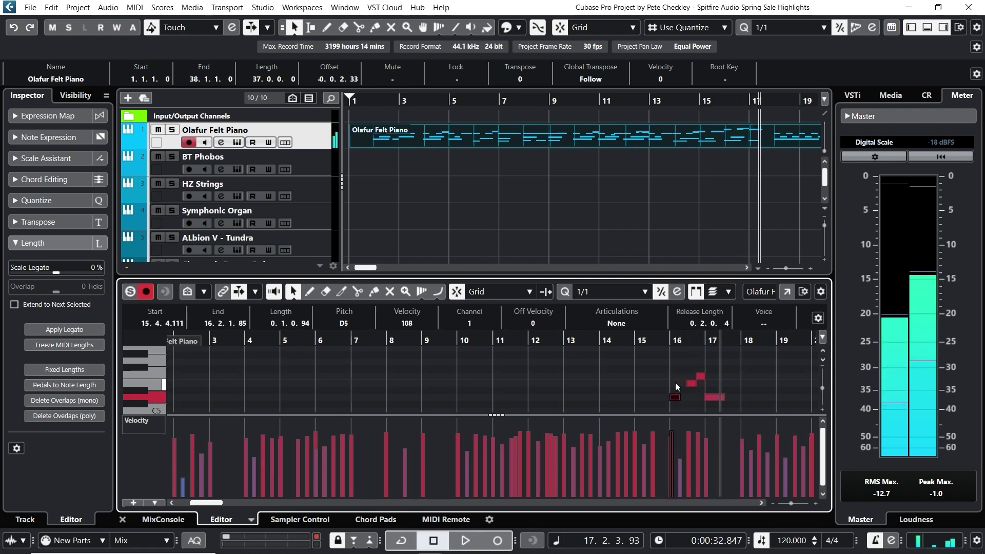
{"action": "left_click", "coordinate": [635, 340]}
{"action": "key", "text": "space"}
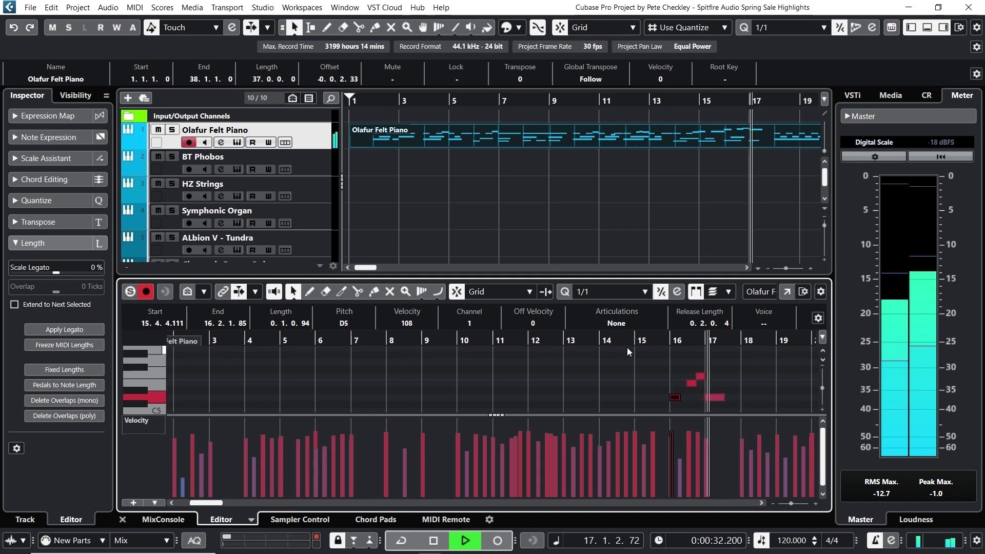
{"action": "key", "text": "space"}
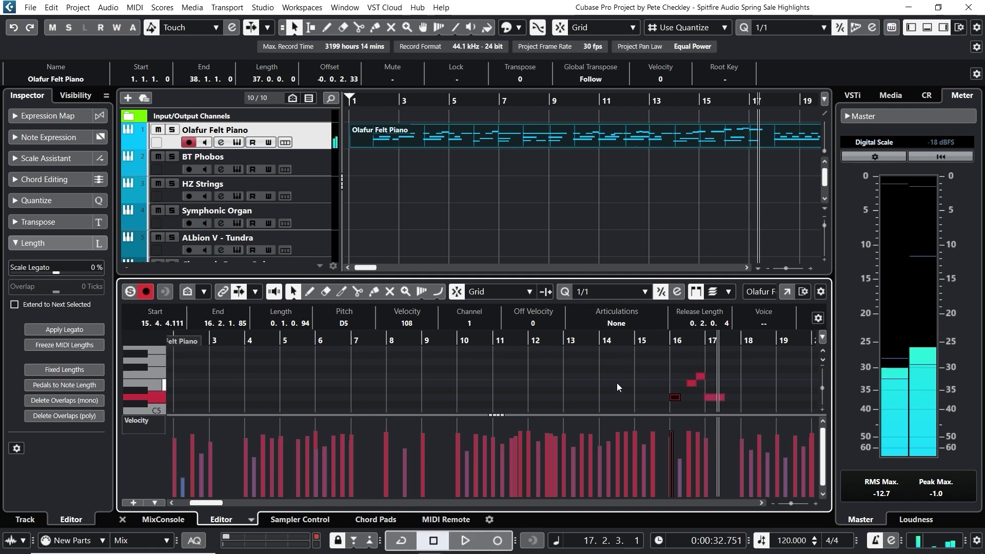
Select all notes of the piano part in a separate Key Editor window, try quantizing them to 1/1, and undo that
{"action": "left_click", "coordinate": [787, 292]}
{"action": "key", "text": "ctrl+a"}
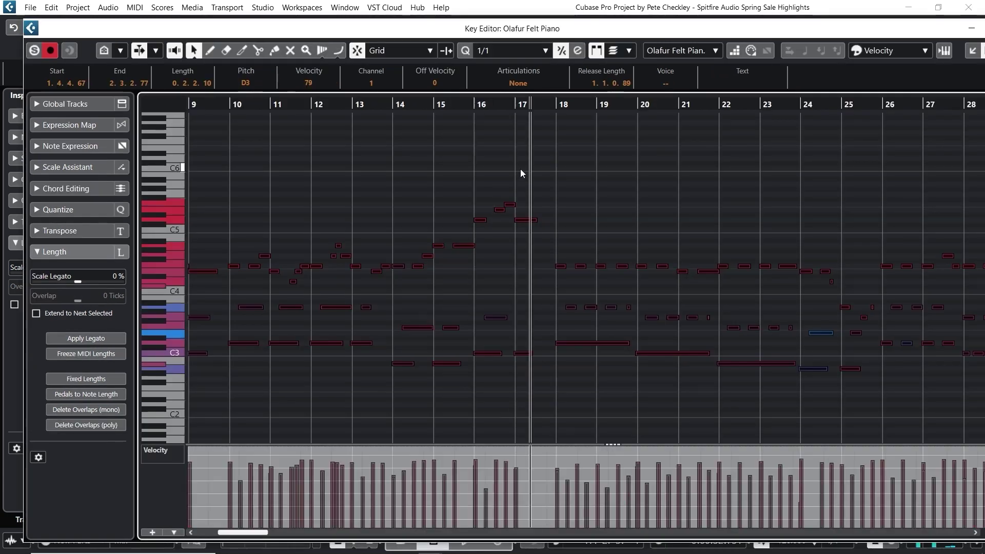
{"action": "left_click_drag", "start_coordinate": [426, 98], "coordinate": [511, 241]}
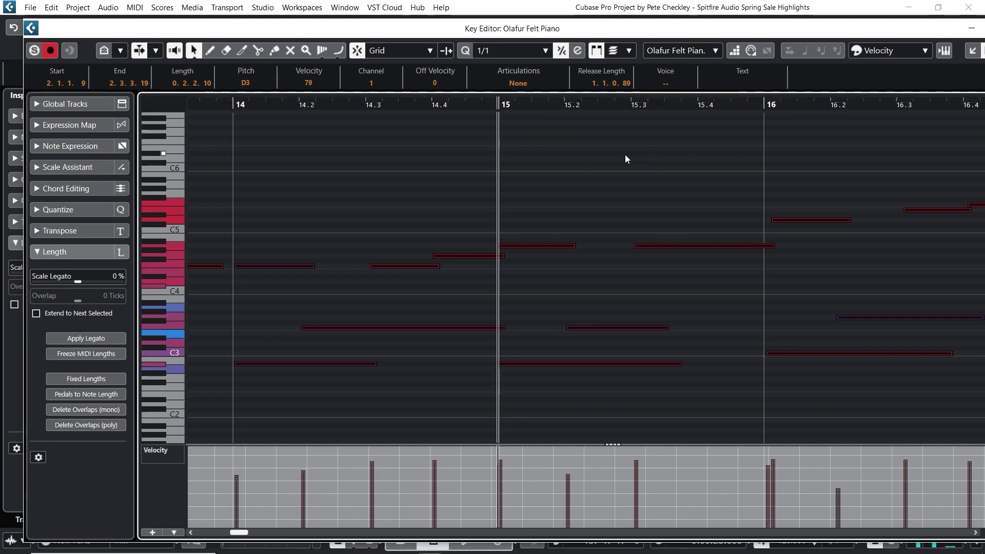
{"action": "left_click", "coordinate": [468, 51]}
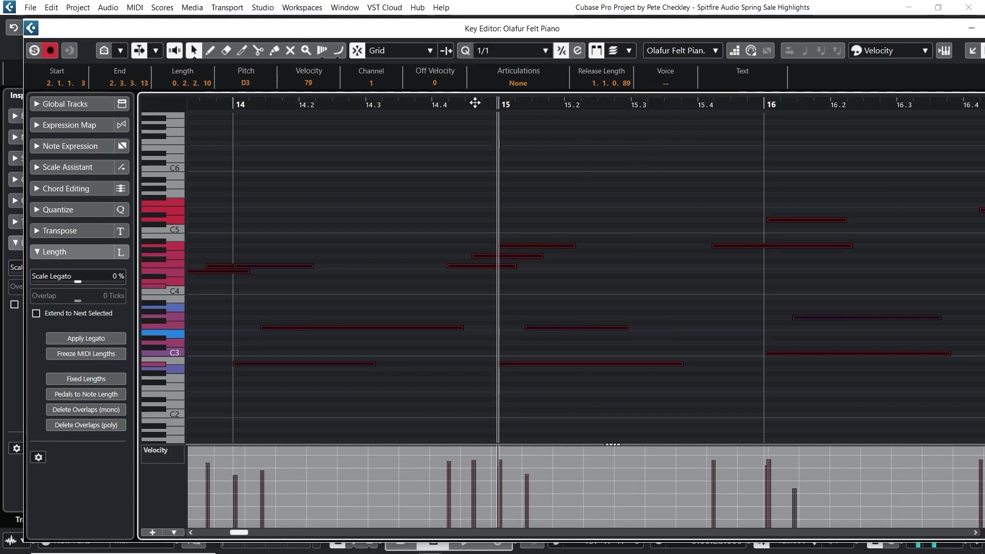
{"action": "key", "text": "ctrl+z"}
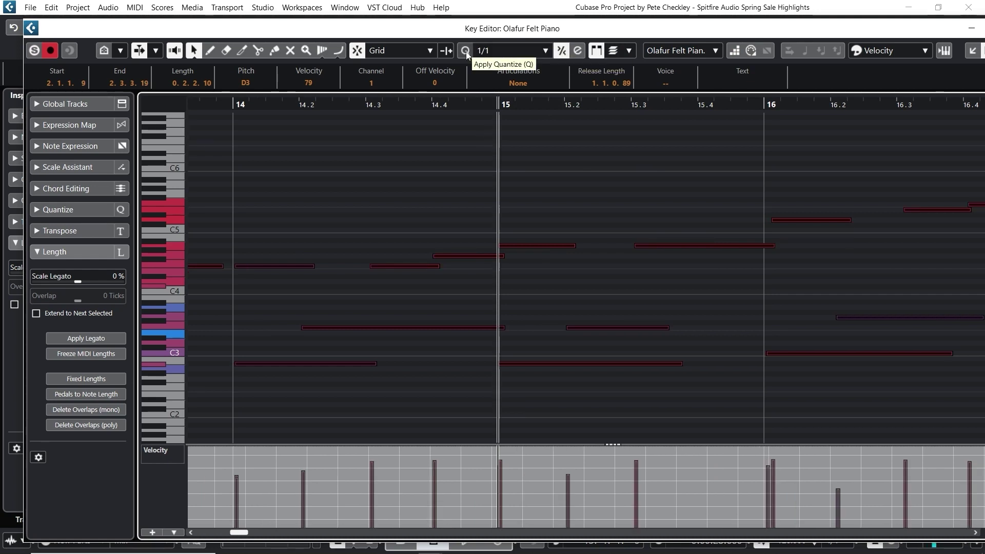
Quantize all the selected piano notes to 1/8, deselect them, and close the note editors
{"action": "left_click", "coordinate": [493, 53]}
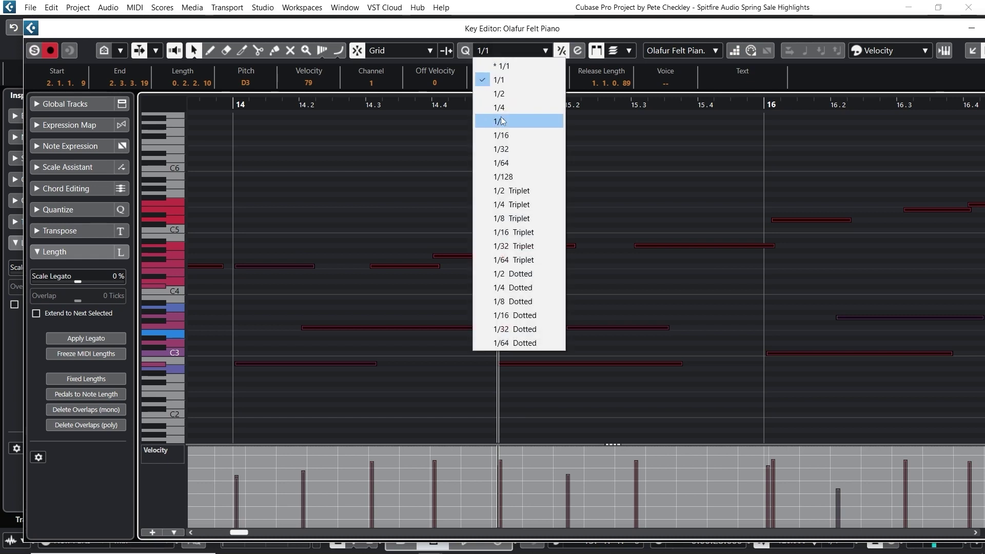
{"action": "left_click", "coordinate": [495, 121]}
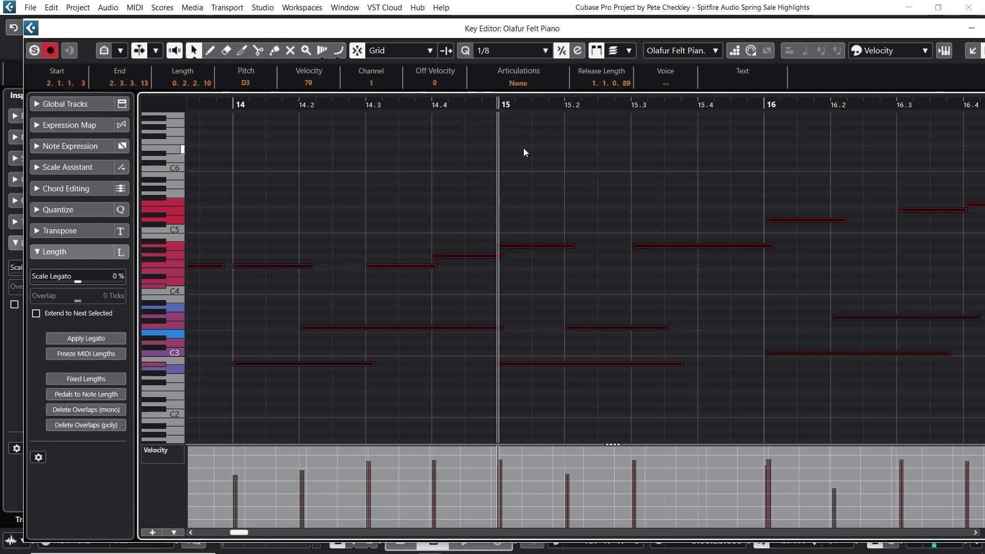
{"action": "left_click", "coordinate": [524, 152]}
{"action": "left_click_drag", "start_coordinate": [365, 108], "coordinate": [393, 97]}
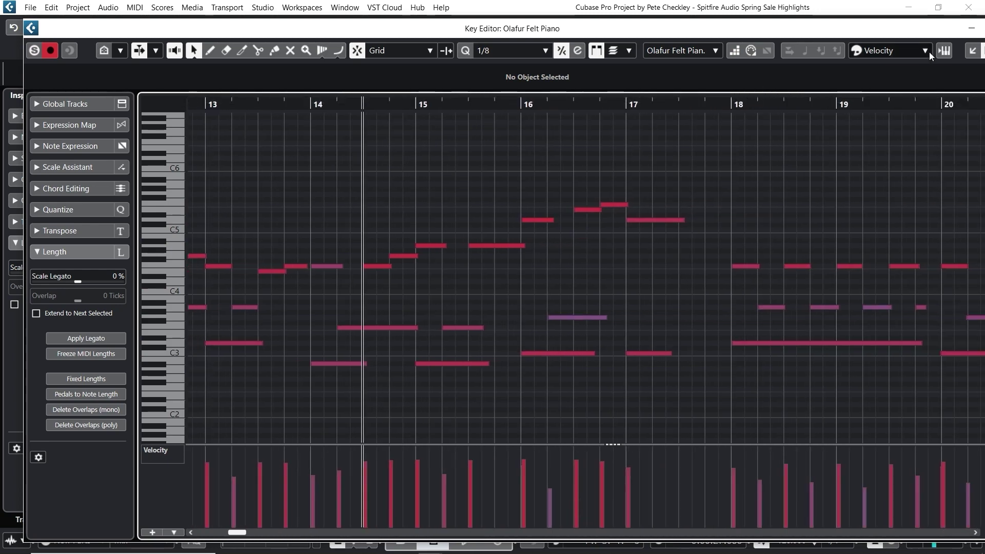
{"action": "key", "text": "Escape"}
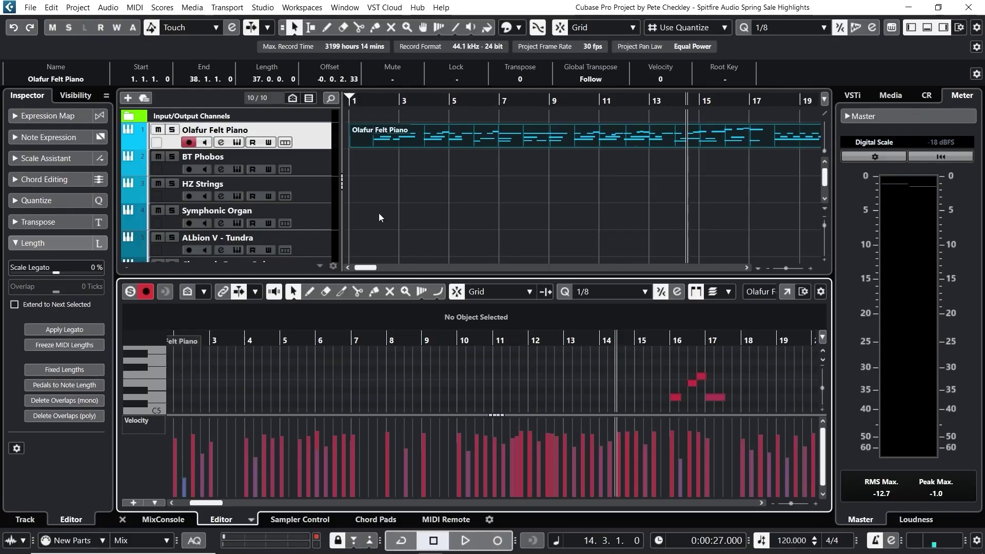
{"action": "left_click", "coordinate": [124, 519]}
Open the BT Phobos track's instrument, load the Awe Drone preset from Drones and Pads, and close the instrument
{"action": "left_click", "coordinate": [324, 170]}
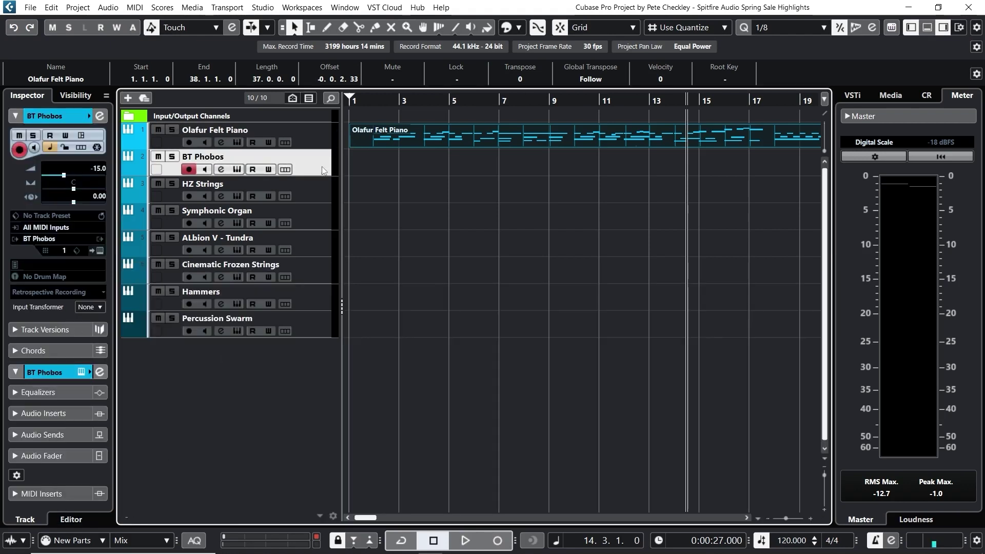
{"action": "left_click", "coordinate": [237, 169]}
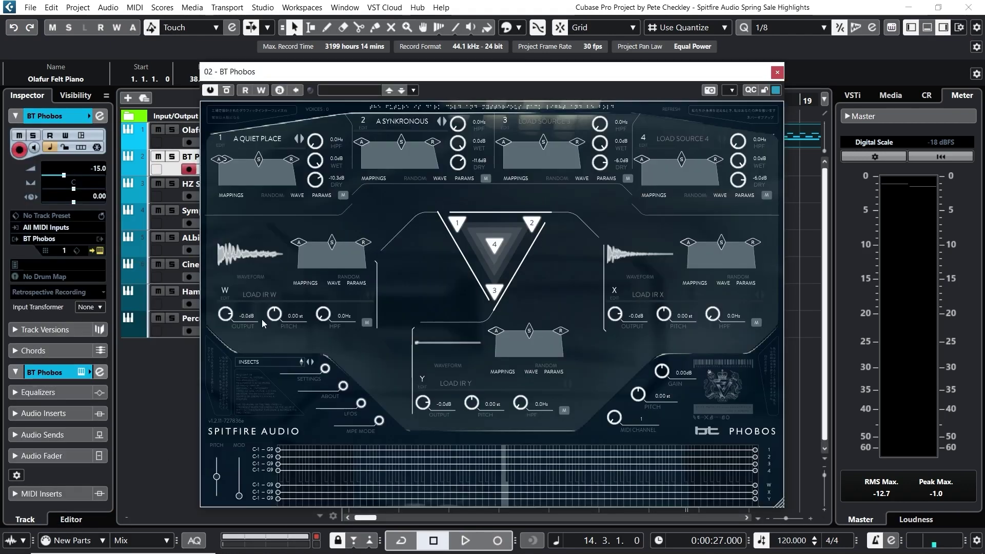
{"action": "left_click", "coordinate": [273, 361]}
{"action": "mouse_move", "coordinate": [287, 396]}
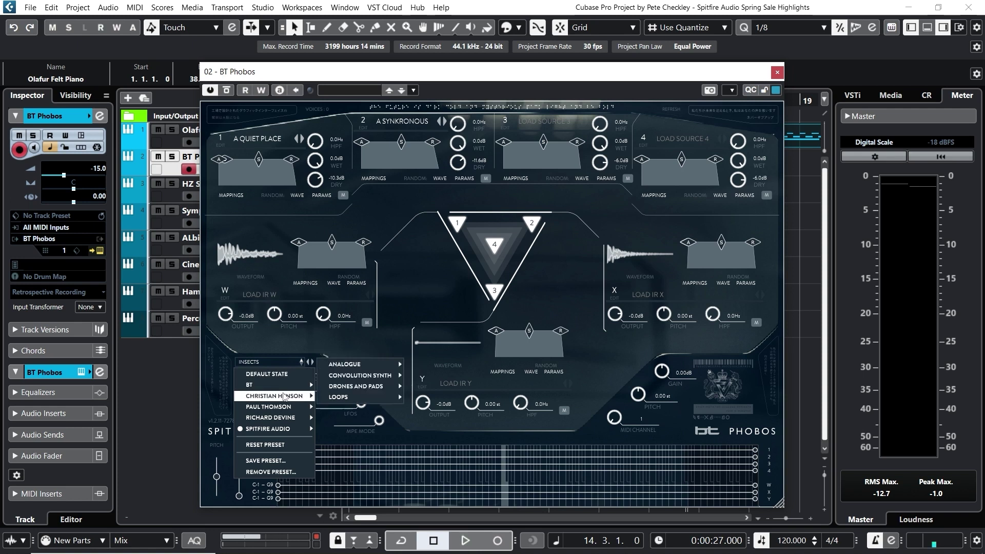
{"action": "mouse_move", "coordinate": [332, 398]}
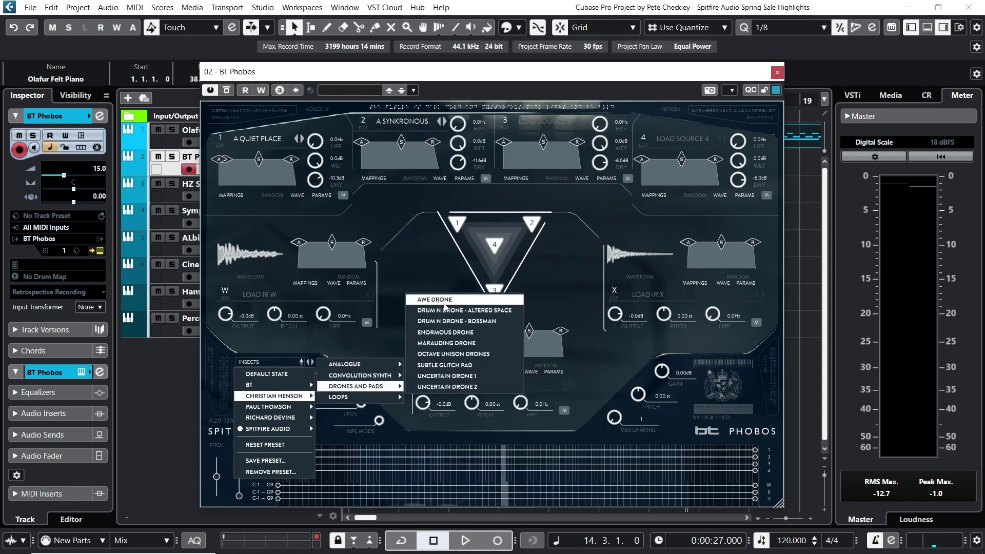
{"action": "left_click", "coordinate": [446, 303]}
{"action": "left_click", "coordinate": [777, 72]}
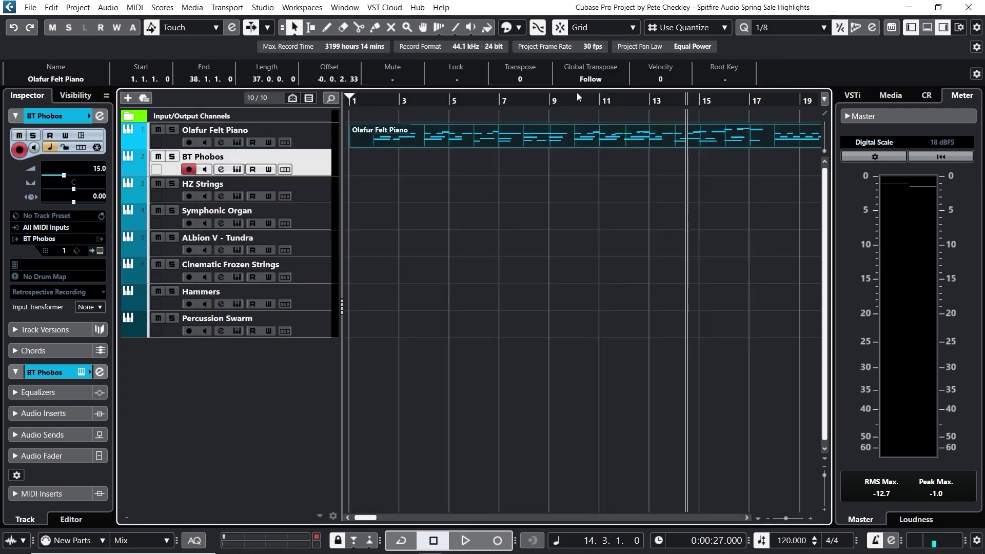
Return the playhead to the project start and move the Olafur Felt Piano part to begin at bar 3
{"action": "left_click", "coordinate": [350, 101]}
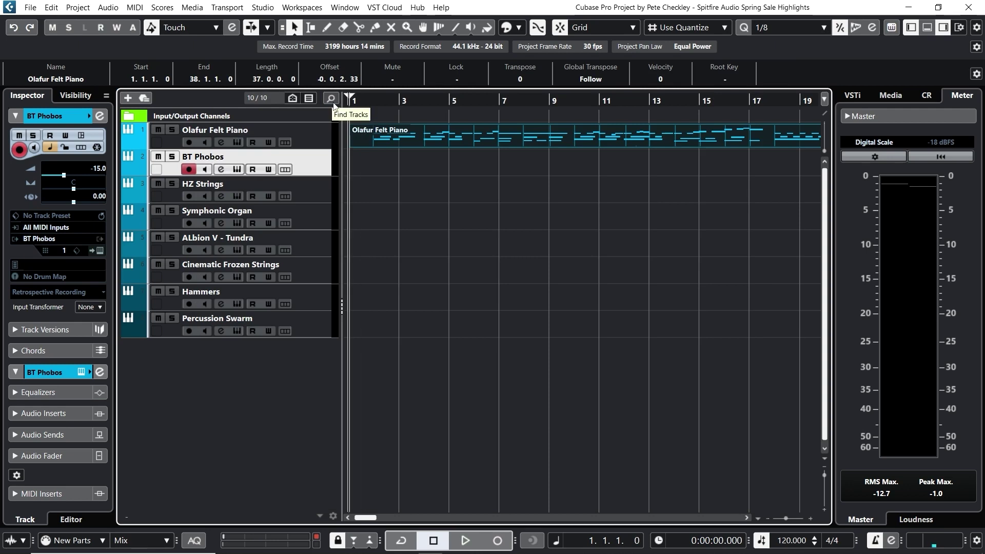
{"action": "left_click_drag", "start_coordinate": [358, 101], "coordinate": [544, 143]}
{"action": "left_click_drag", "start_coordinate": [396, 99], "coordinate": [396, 95]}
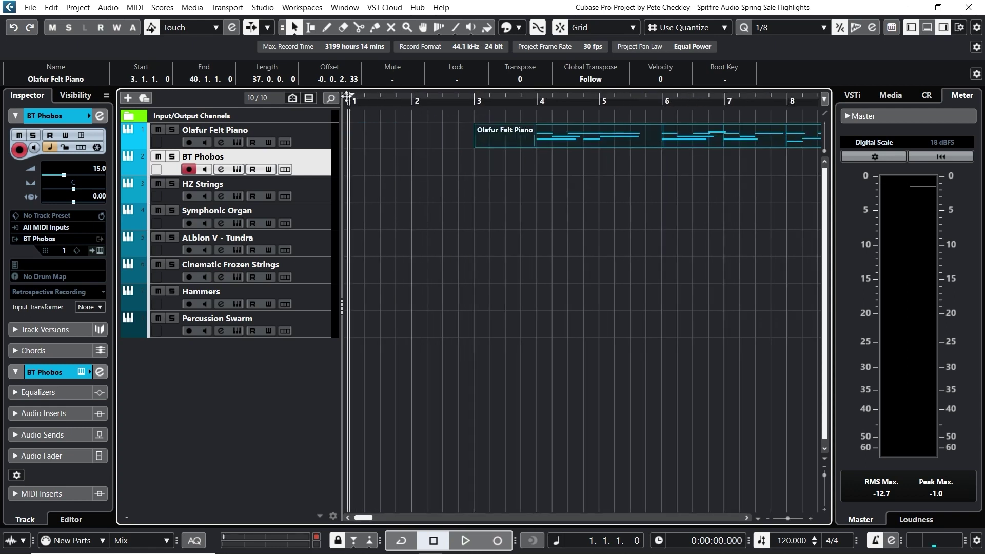
Record a BT Phobos drone part from the project start to about bar 40, return to the start, and quantize the part to 1/1
{"action": "left_click", "coordinate": [490, 543]}
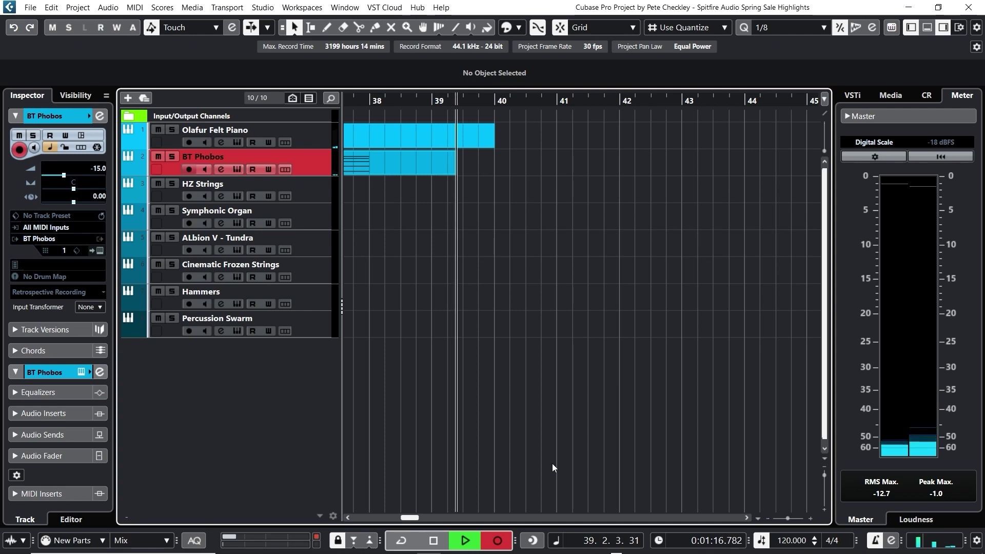
{"action": "key", "text": "space"}
{"action": "key", "text": "Home"}
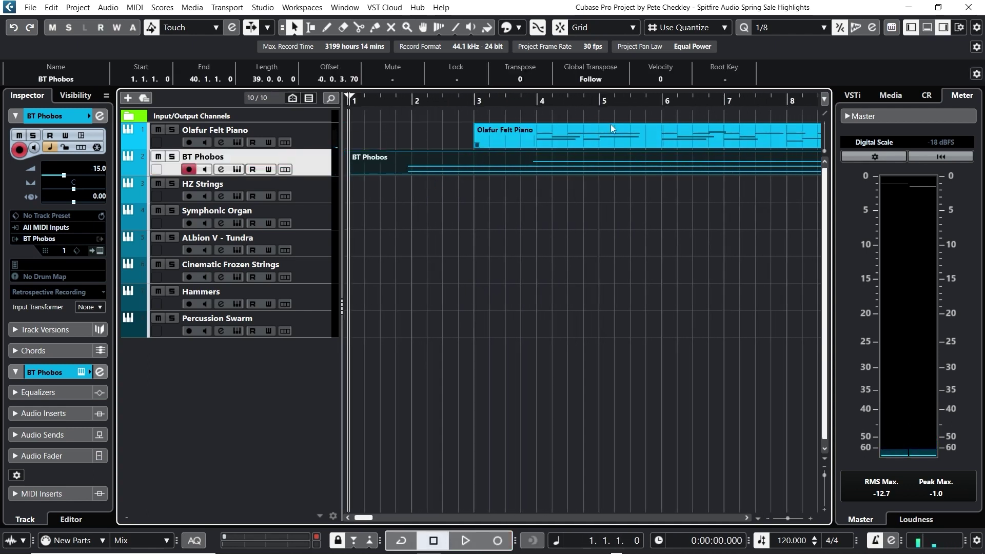
{"action": "left_click", "coordinate": [782, 26]}
{"action": "left_click", "coordinate": [762, 27]}
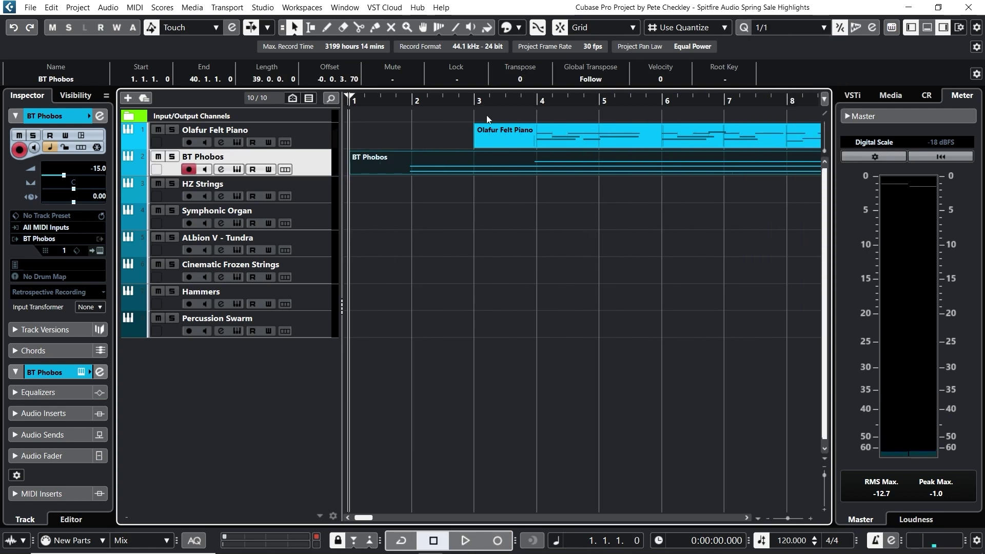
Open the Symphonic Organ track's instrument and switch its library browser from Core Patches to Warps
{"action": "left_click", "coordinate": [334, 193]}
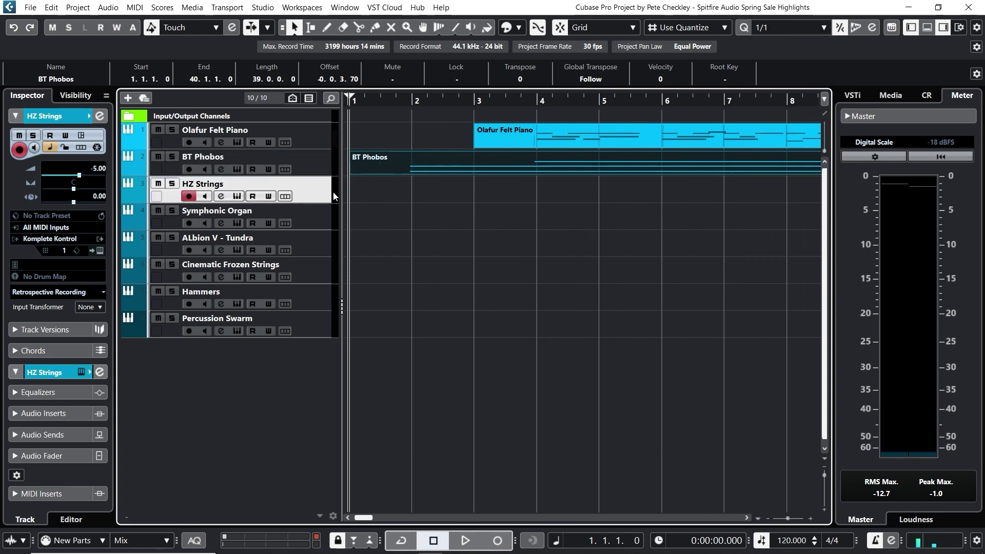
{"action": "right_click", "coordinate": [321, 234]}
{"action": "left_click", "coordinate": [322, 219]}
{"action": "right_click", "coordinate": [321, 219]}
{"action": "left_click", "coordinate": [237, 225]}
{"action": "left_click", "coordinate": [237, 223]}
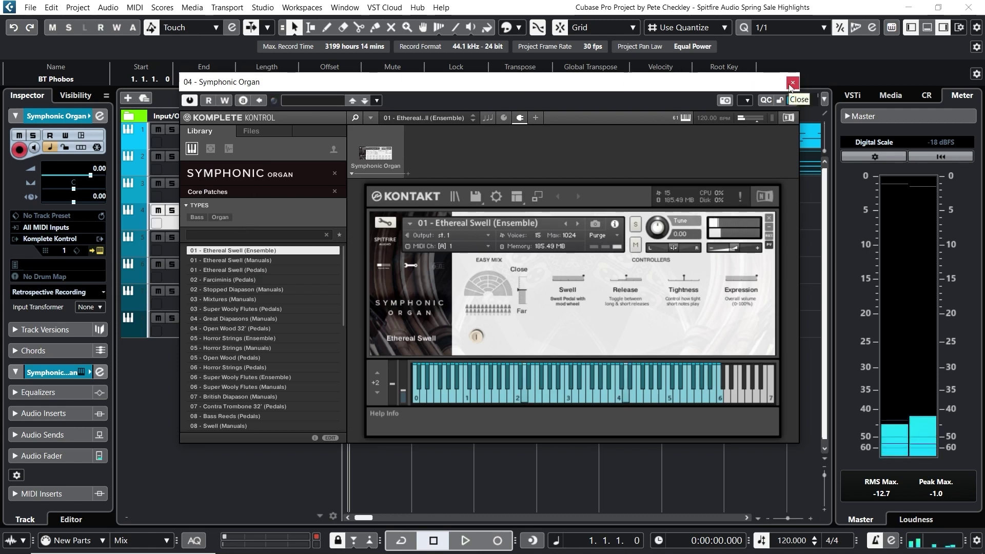
{"action": "left_click", "coordinate": [214, 191]}
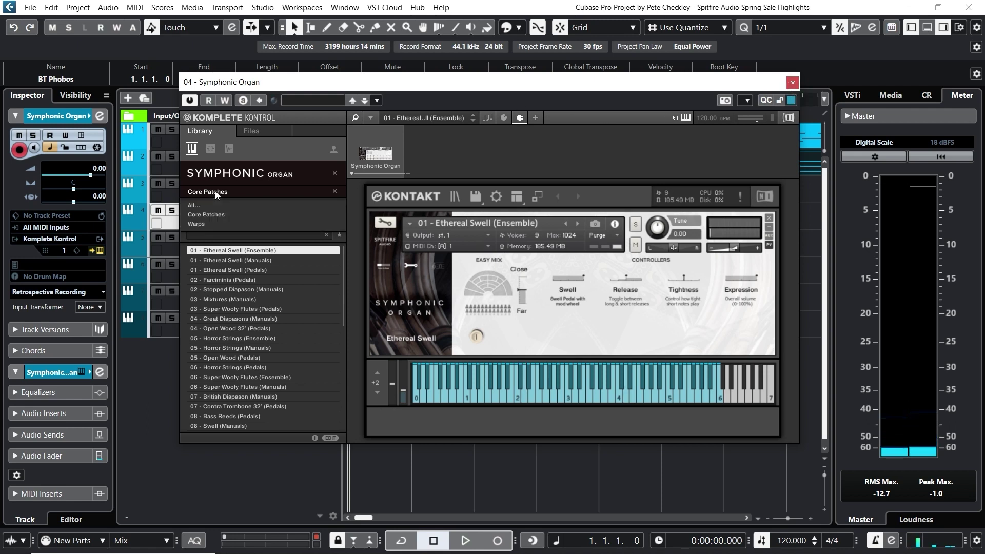
{"action": "left_click", "coordinate": [218, 219]}
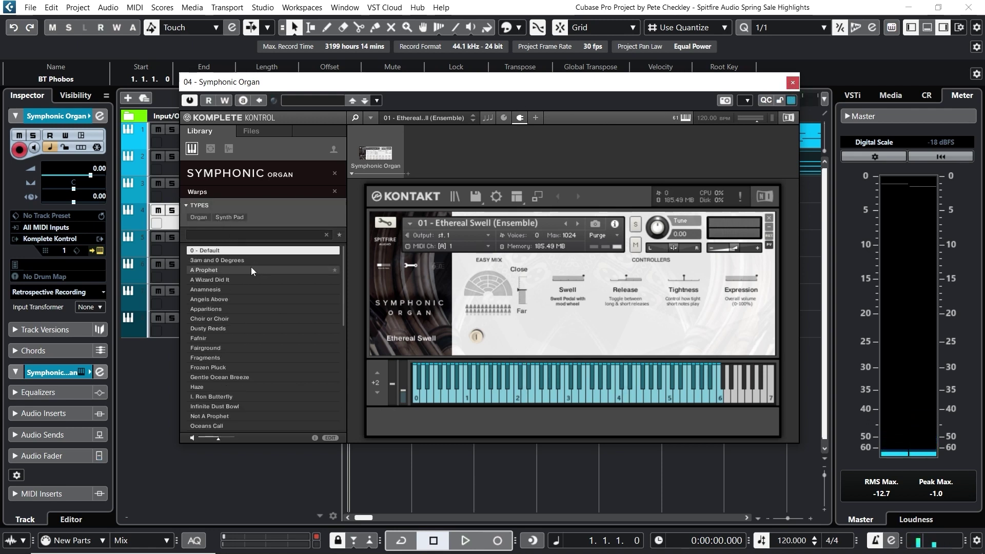
Try to load the Warps presets Angels Above and Original Synth, ignoring the missing content for each
{"action": "left_click", "coordinate": [262, 299]}
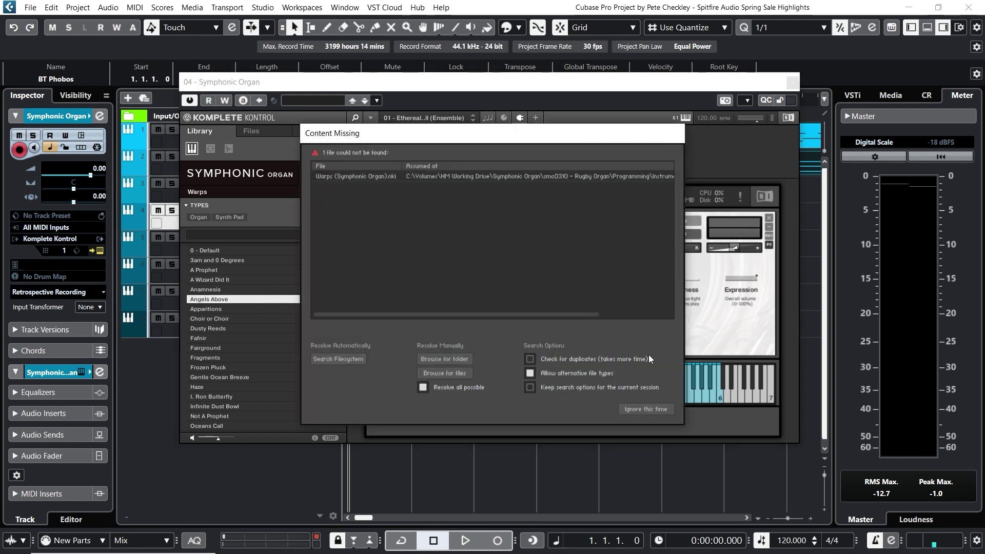
{"action": "left_click", "coordinate": [639, 407]}
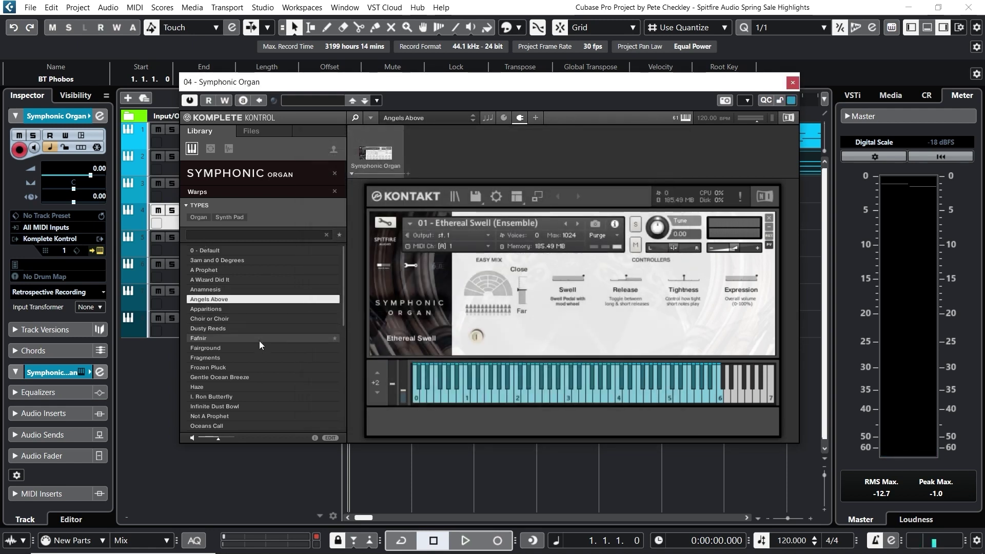
{"action": "scroll", "coordinate": [260, 341], "scroll_direction": "down", "scroll_amount": 3}
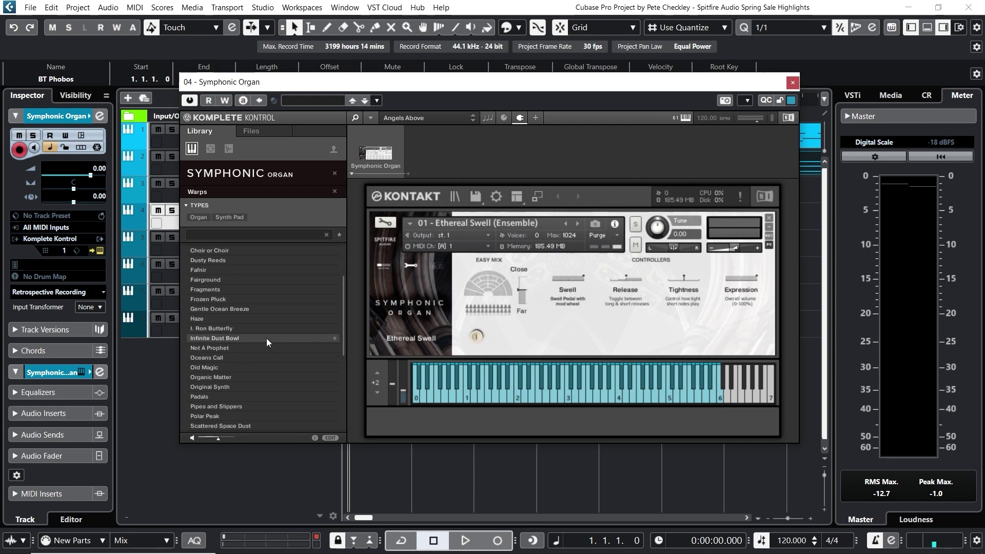
{"action": "scroll", "coordinate": [272, 359], "scroll_direction": "down", "scroll_amount": 1}
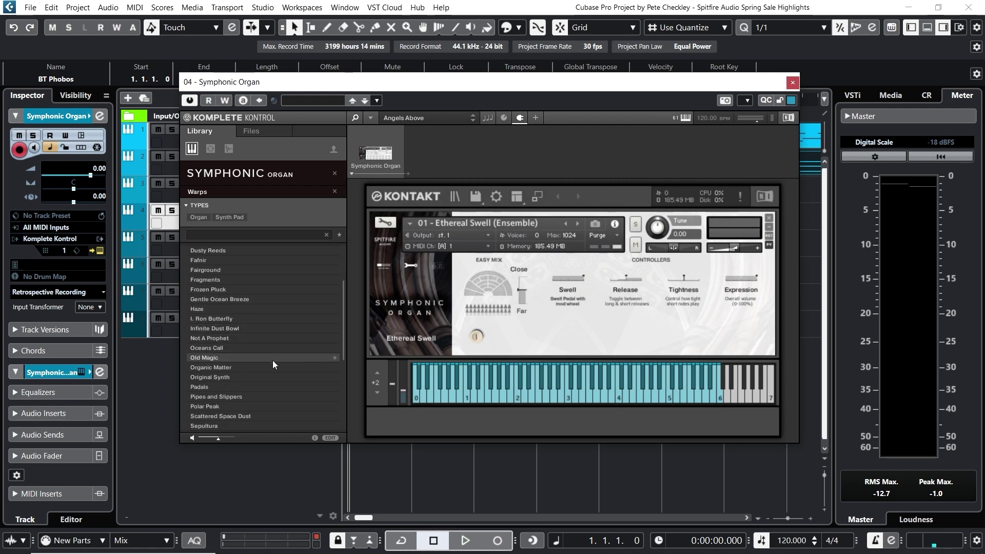
{"action": "left_click", "coordinate": [273, 377]}
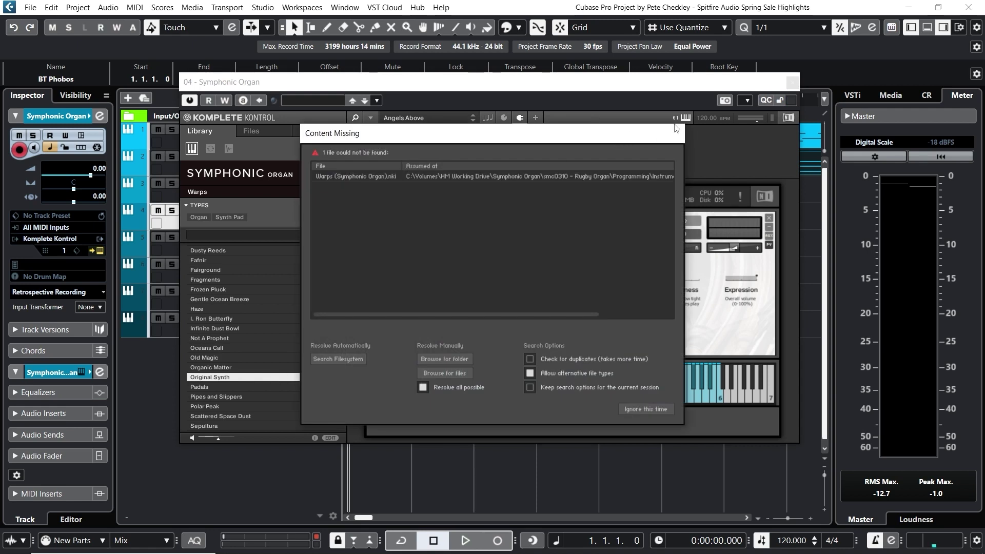
{"action": "left_click", "coordinate": [645, 409]}
Load The Empty Sky preset from the Warps list and close the Symphonic Organ instrument
{"action": "scroll", "coordinate": [254, 306], "scroll_direction": "down", "scroll_amount": 7}
{"action": "scroll", "coordinate": [279, 375], "scroll_direction": "down", "scroll_amount": 5}
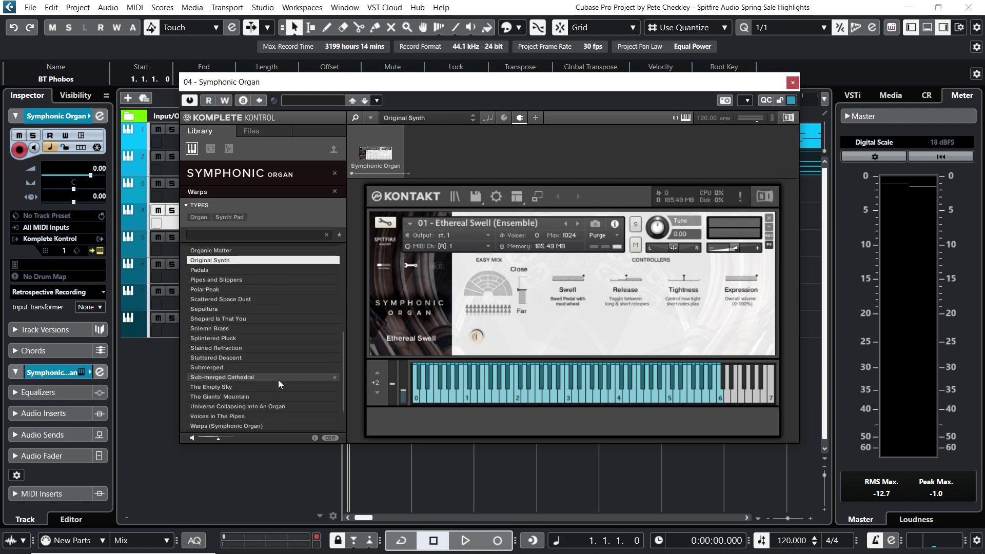
{"action": "scroll", "coordinate": [285, 352], "scroll_direction": "down", "scroll_amount": 4}
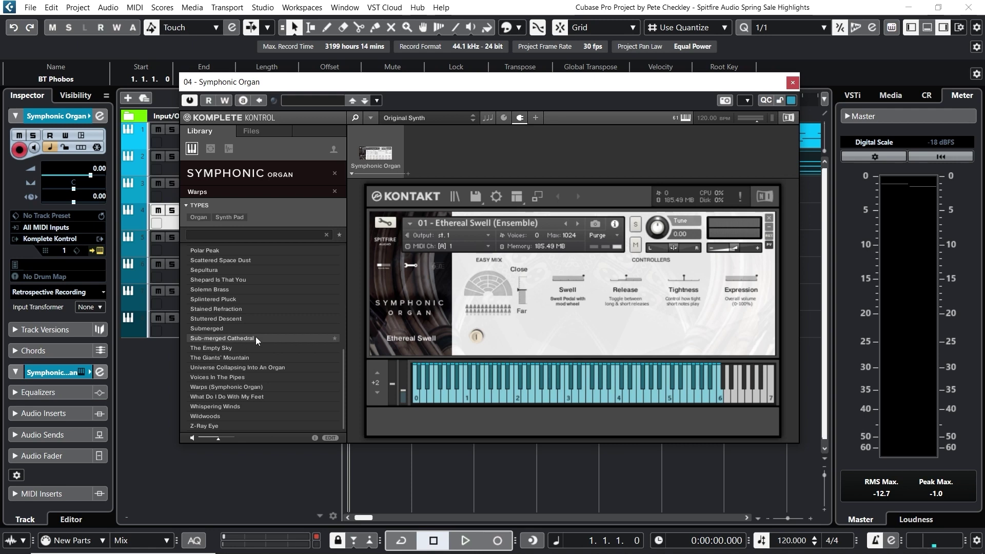
{"action": "left_click", "coordinate": [258, 347]}
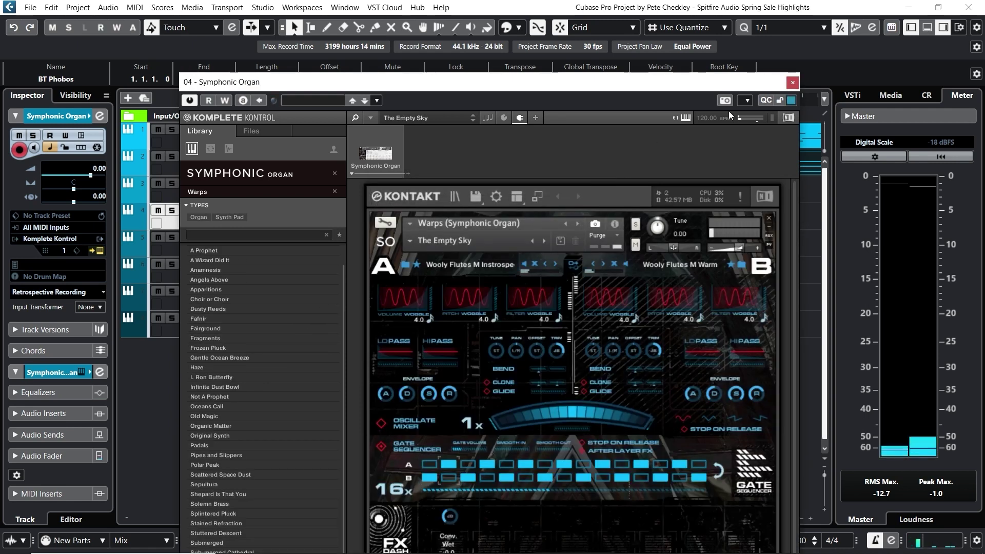
{"action": "left_click", "coordinate": [793, 84]}
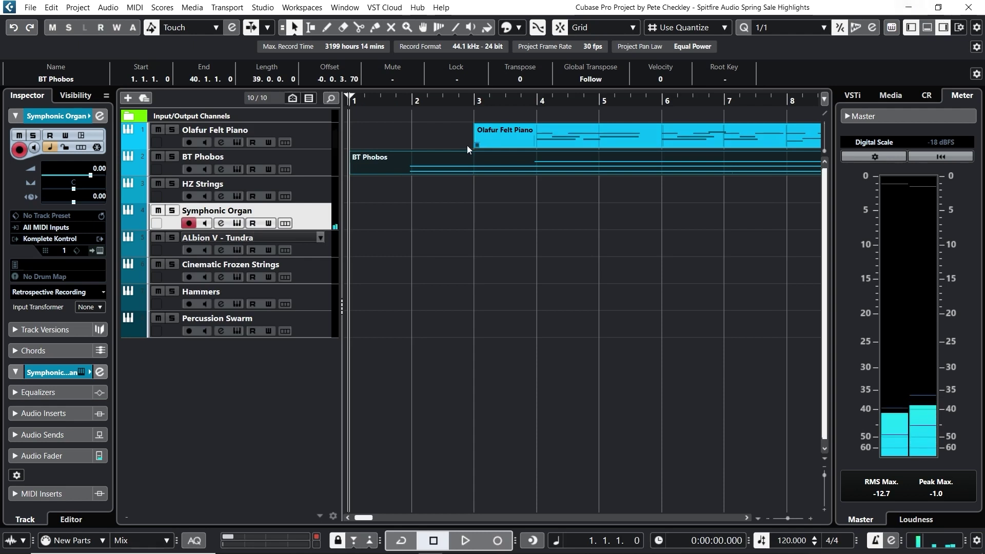
Record a trial Symphonic Organ take from the project start to bar 14 and delete it
{"action": "key", "text": "KP_Multiply"}
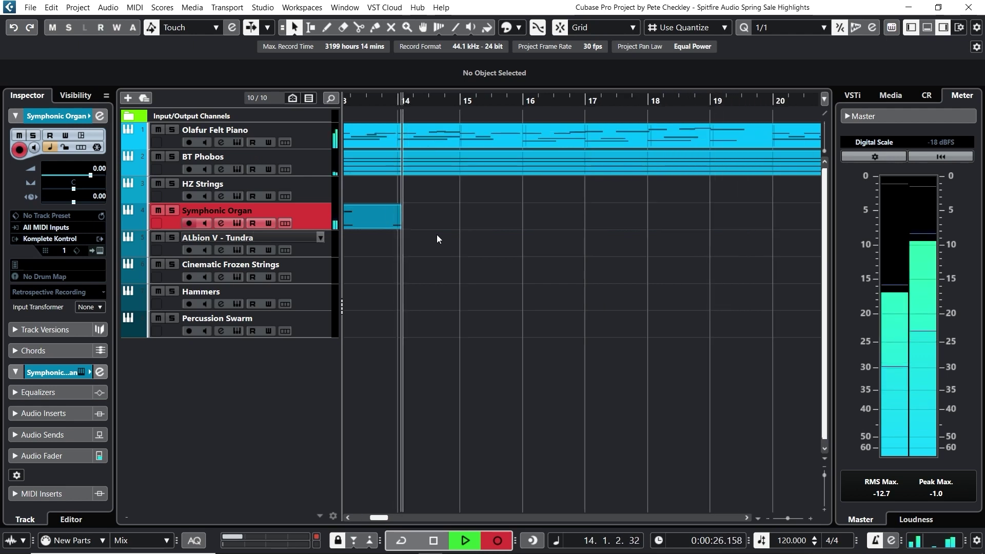
{"action": "key", "text": "space"}
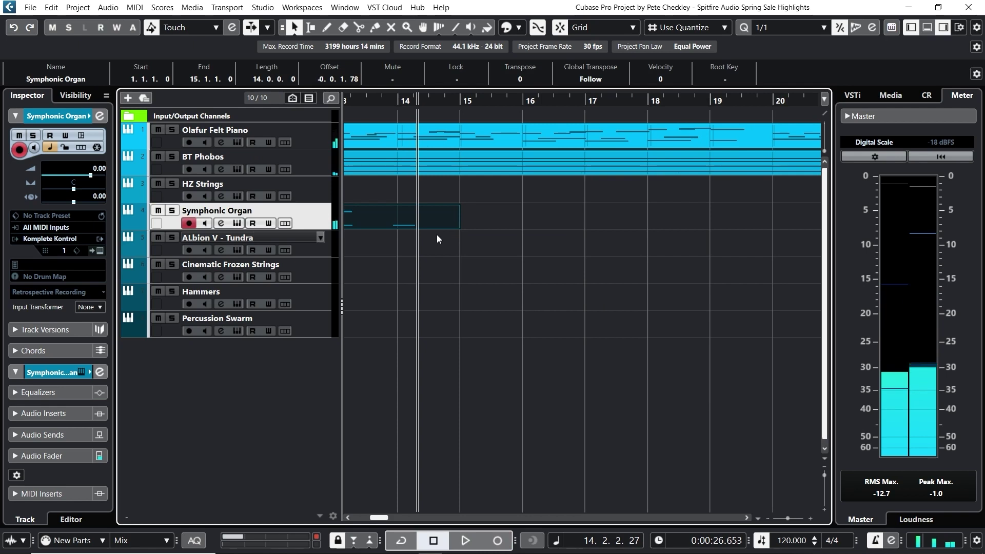
{"action": "key", "text": "Delete"}
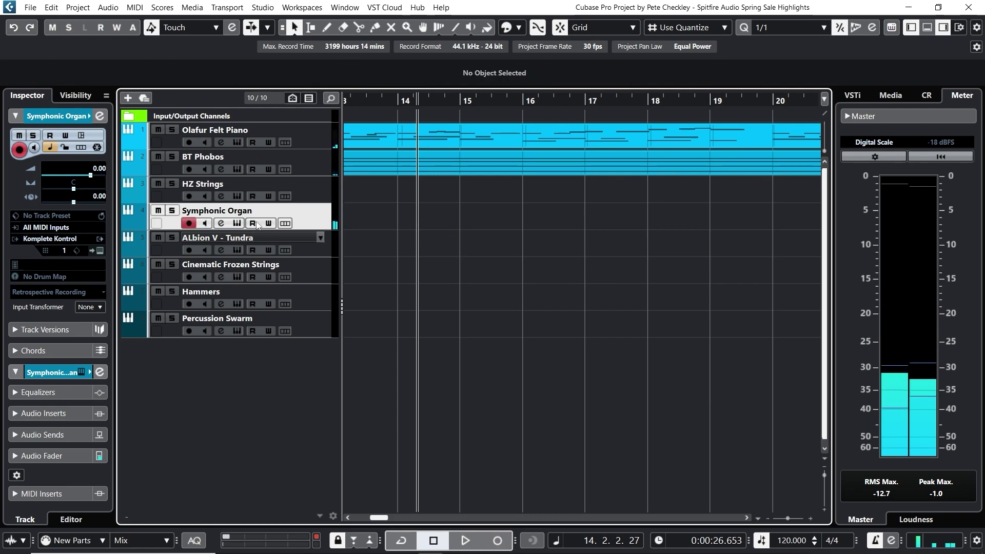
Switch the Symphonic Organ to the Infinite Dust Bowl preset, close the instrument, and return the playhead to the project start
{"action": "left_click", "coordinate": [238, 224]}
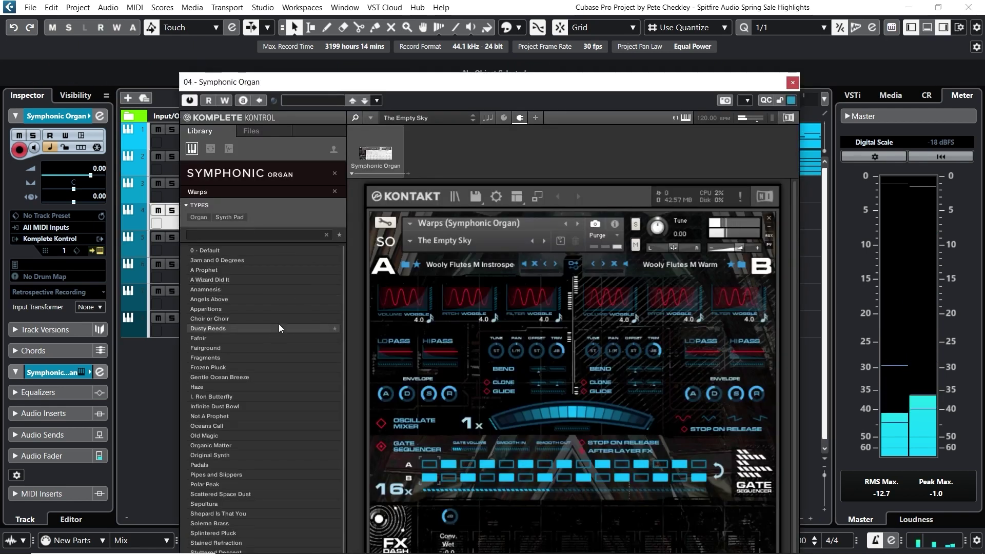
{"action": "left_click", "coordinate": [263, 406]}
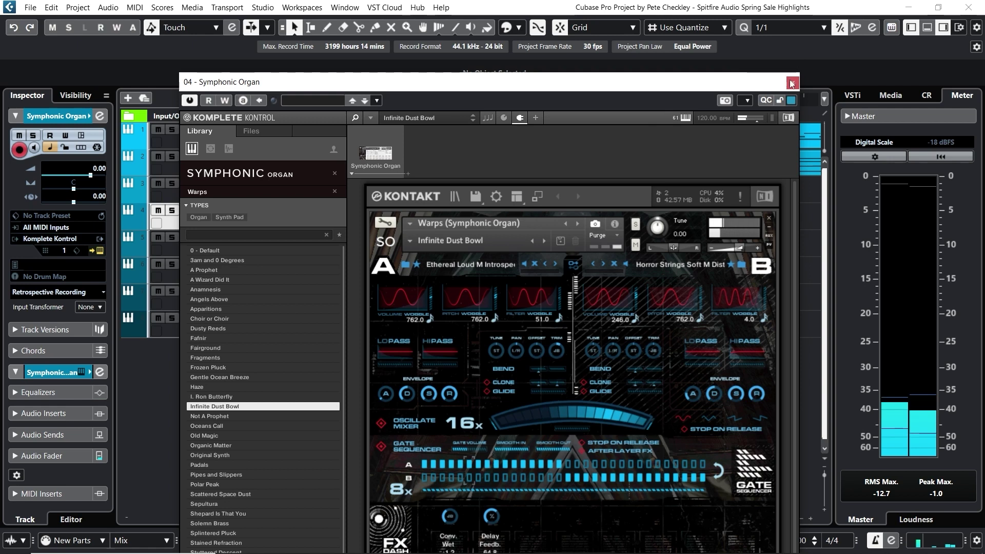
{"action": "left_click", "coordinate": [792, 83]}
{"action": "key", "text": "KP_Subtract"}
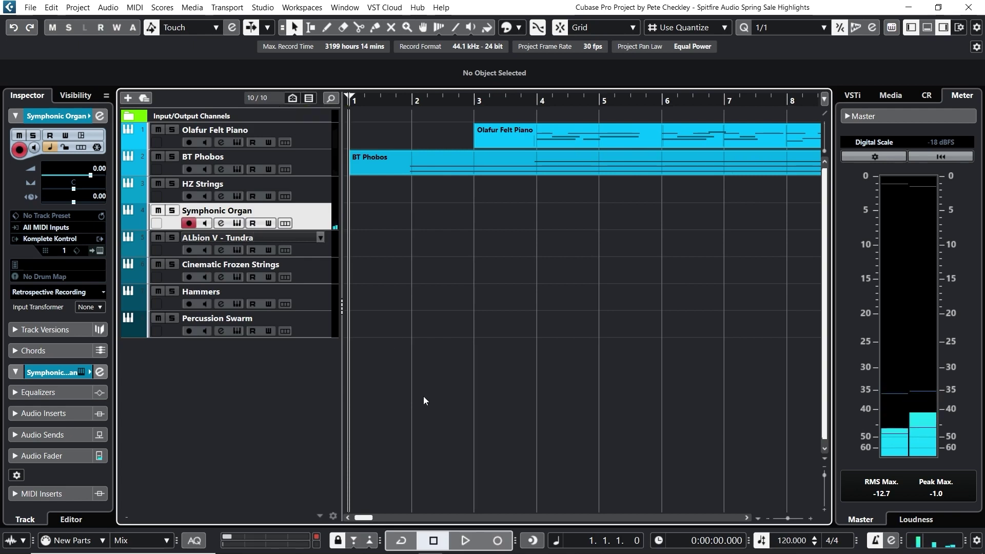
Reopen the Symphonic Organ instrument, load The Empty Sky preset again, and close the instrument
{"action": "left_click", "coordinate": [237, 223]}
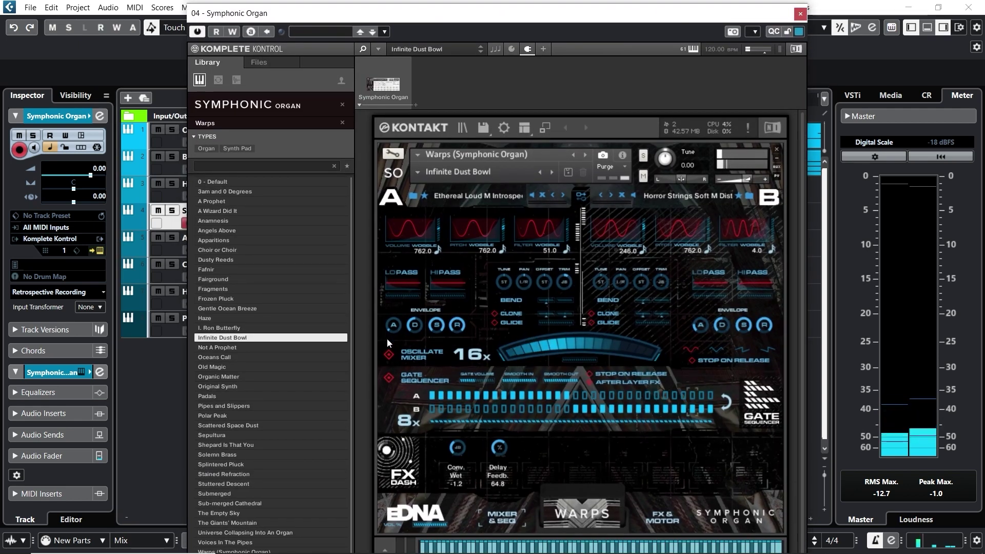
{"action": "scroll", "coordinate": [308, 399], "scroll_direction": "down", "scroll_amount": 1}
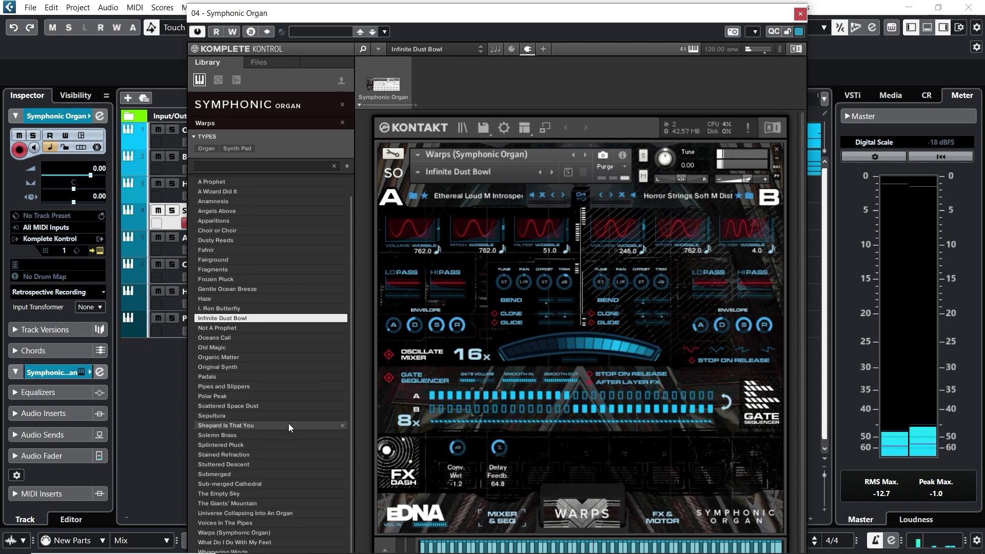
{"action": "left_click", "coordinate": [287, 494]}
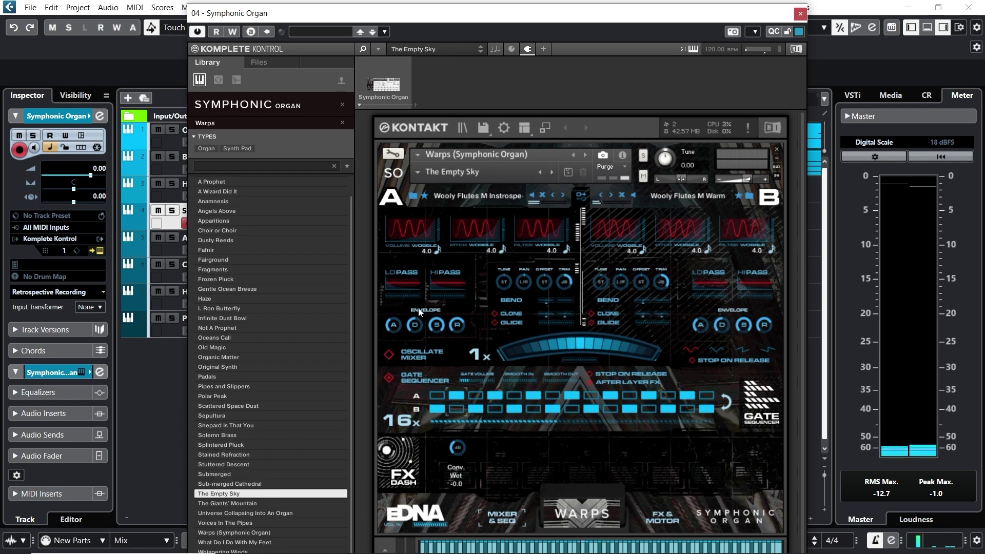
{"action": "left_click", "coordinate": [800, 14]}
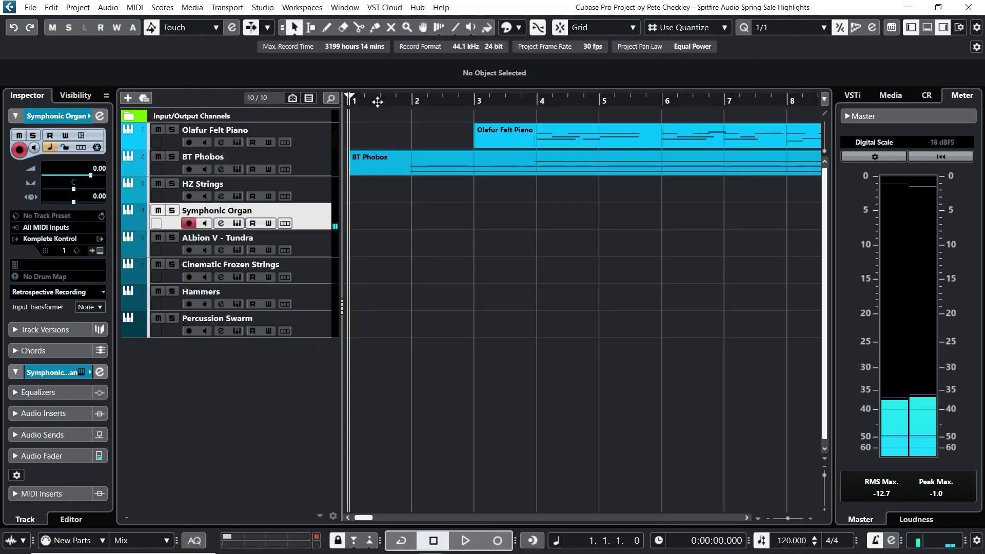
Play the project from the start to bar 40, capture the performance as a Symphonic Organ part, and return to the project start
{"action": "key", "text": "space"}
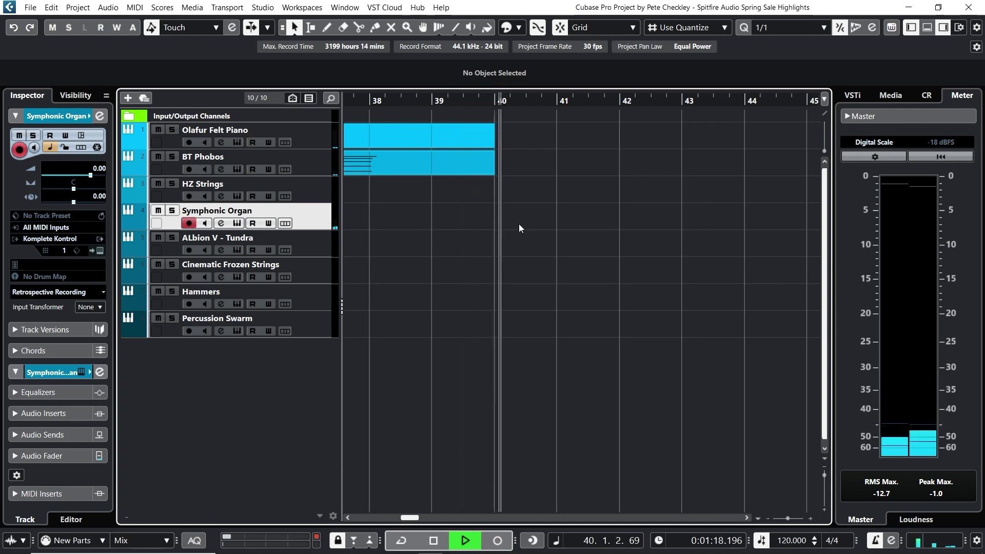
{"action": "left_click", "coordinate": [428, 540]}
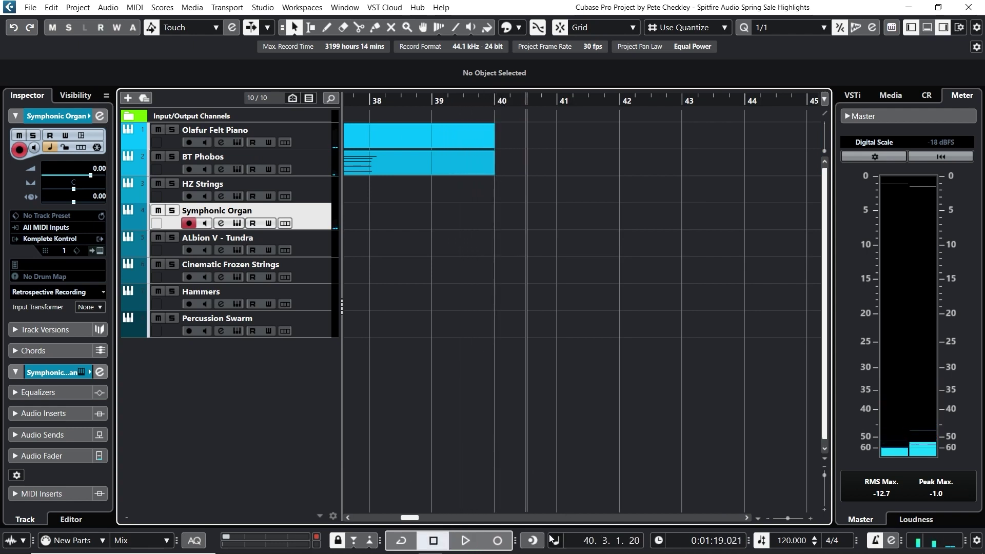
{"action": "left_click_drag", "start_coordinate": [416, 104], "coordinate": [285, 102]}
{"action": "left_click", "coordinate": [399, 100]}
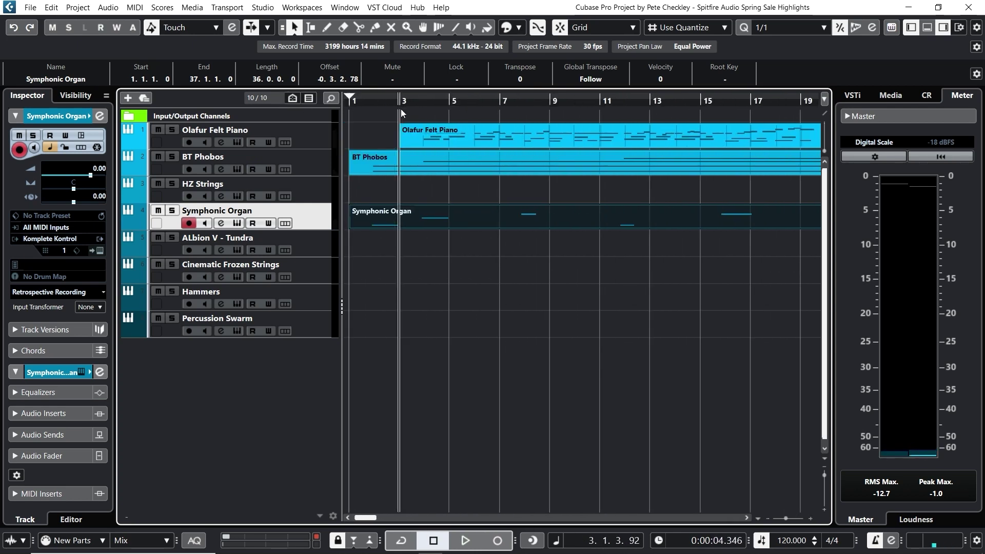
{"action": "left_click_drag", "start_coordinate": [354, 106], "coordinate": [330, 103]}
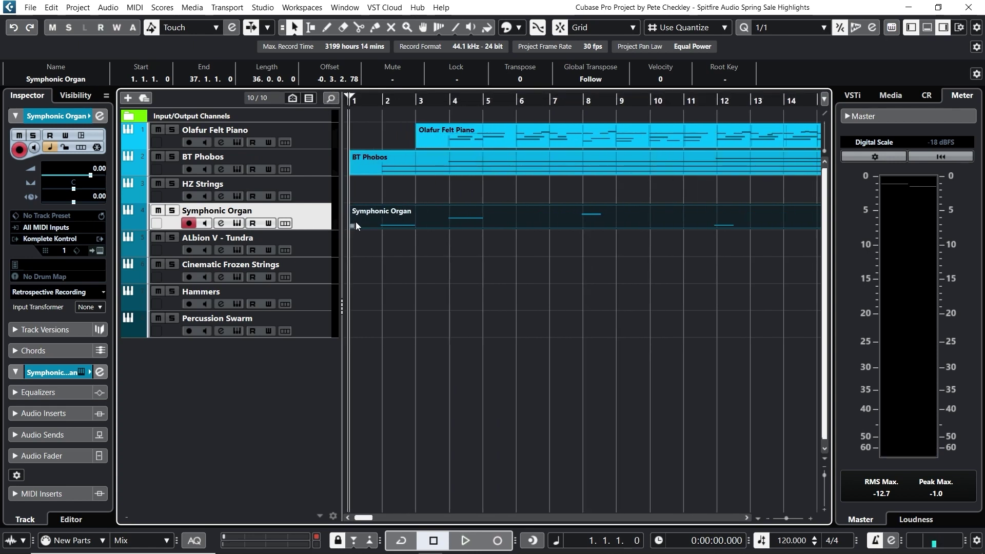
Open the Symphonic Organ part in a separate Key Editor window
{"action": "double_click", "coordinate": [355, 222]}
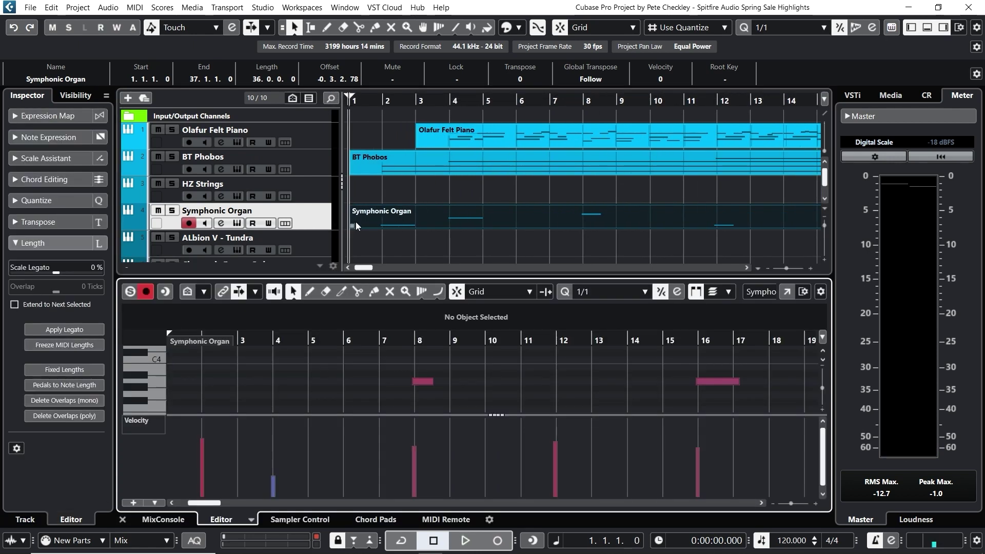
{"action": "left_click", "coordinate": [122, 519]}
{"action": "double_click", "coordinate": [417, 225]}
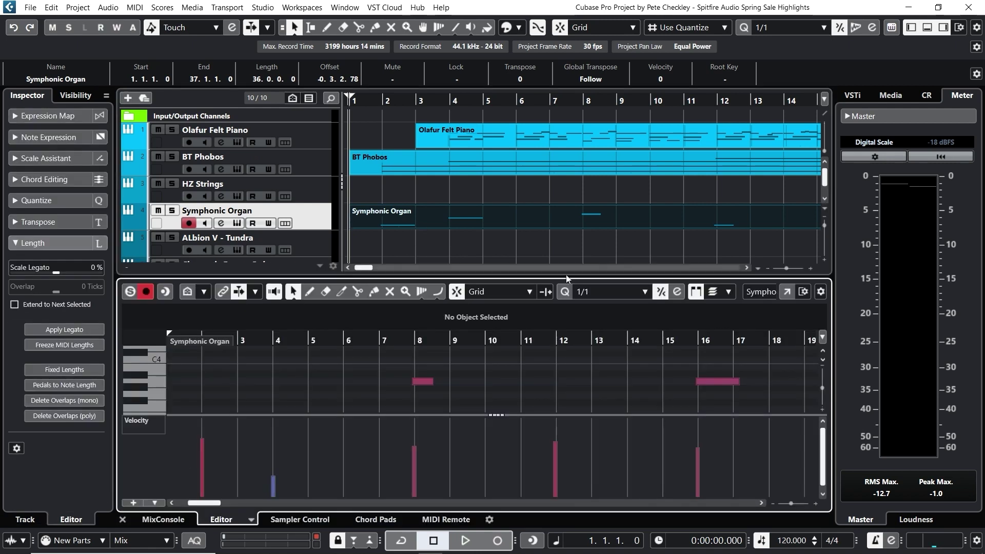
{"action": "left_click", "coordinate": [787, 292]}
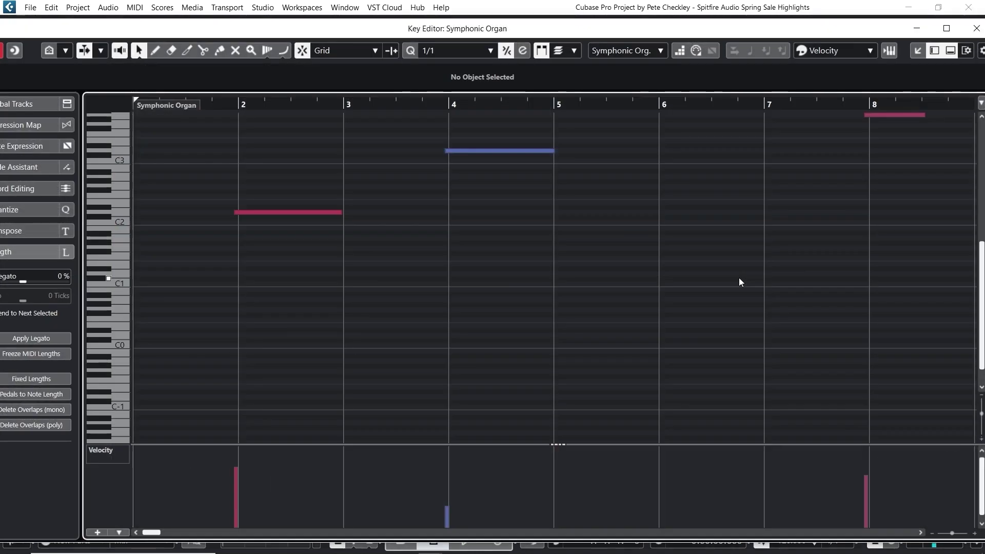
Shorten all the organ notes together, giving the bar 2 note a length of about 0.1.3.45, and close the separate Key Editor
{"action": "key", "text": "ctrl+a"}
{"action": "left_click_drag", "start_coordinate": [339, 212], "coordinate": [282, 212]}
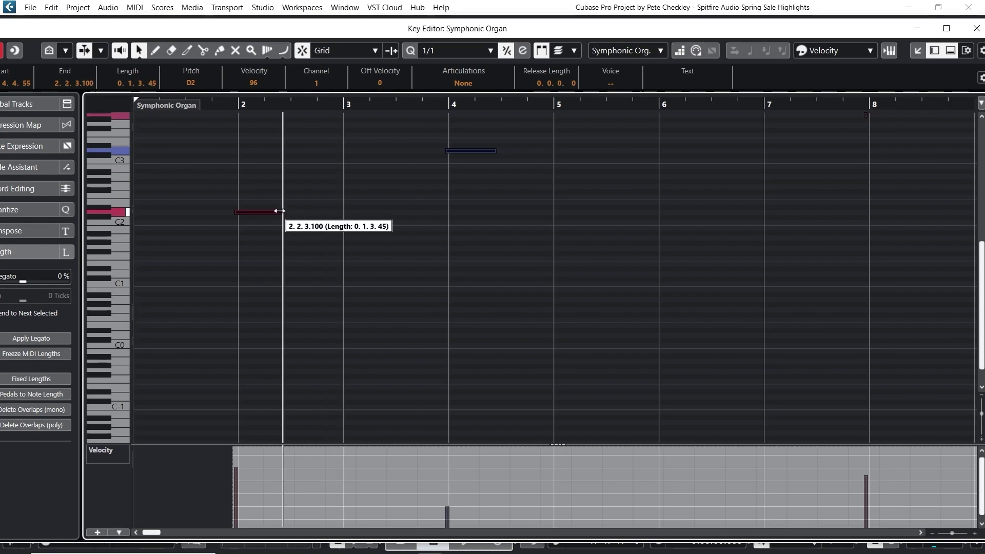
{"action": "left_click", "coordinate": [975, 29]}
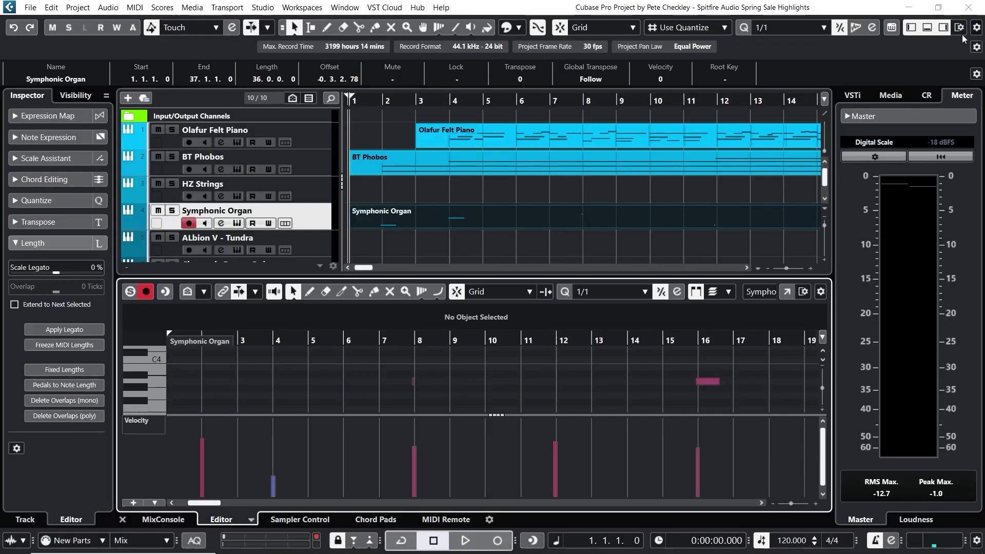
Close the lower-zone editor, select the Hammers track and set its volume to -5.00
{"action": "left_click", "coordinate": [123, 520]}
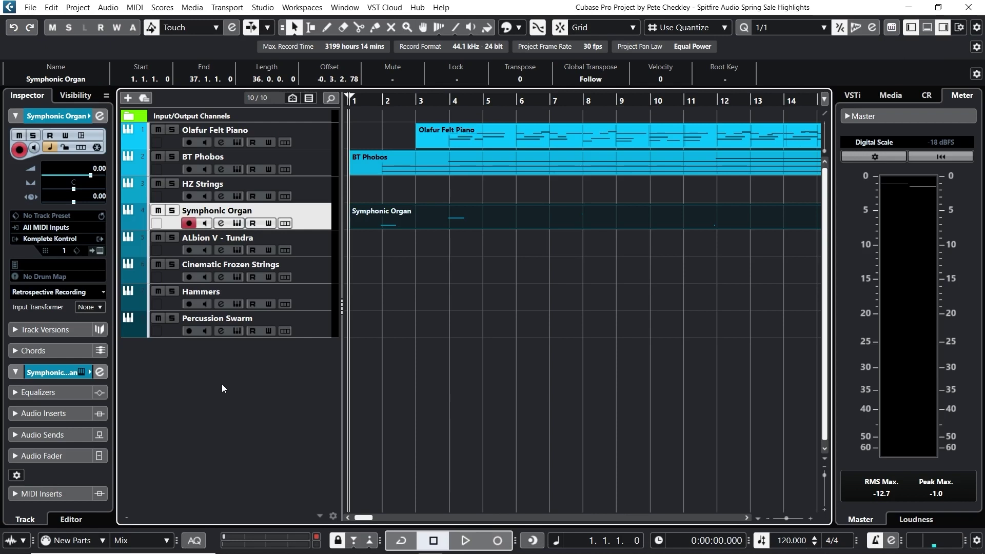
{"action": "left_click", "coordinate": [326, 293]}
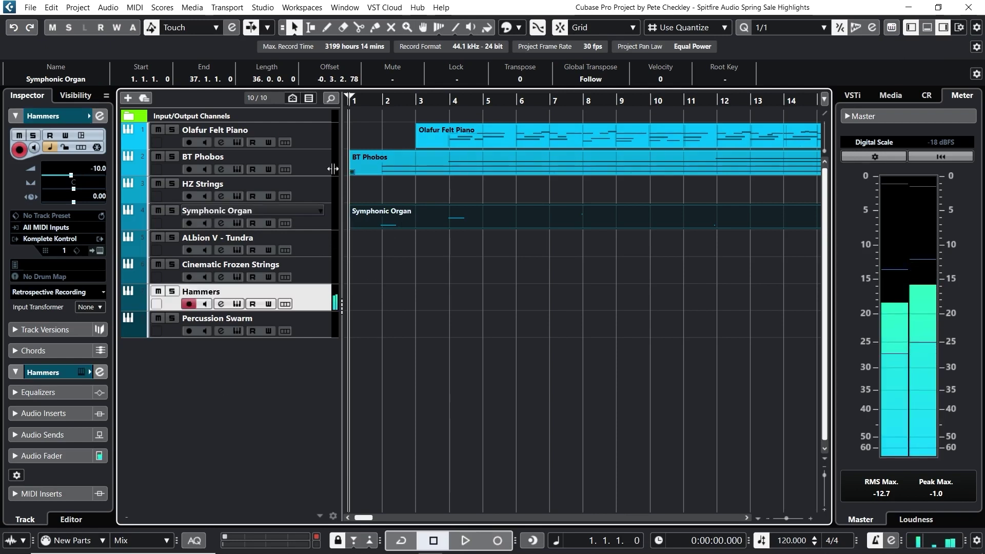
{"action": "left_click", "coordinate": [97, 168]}
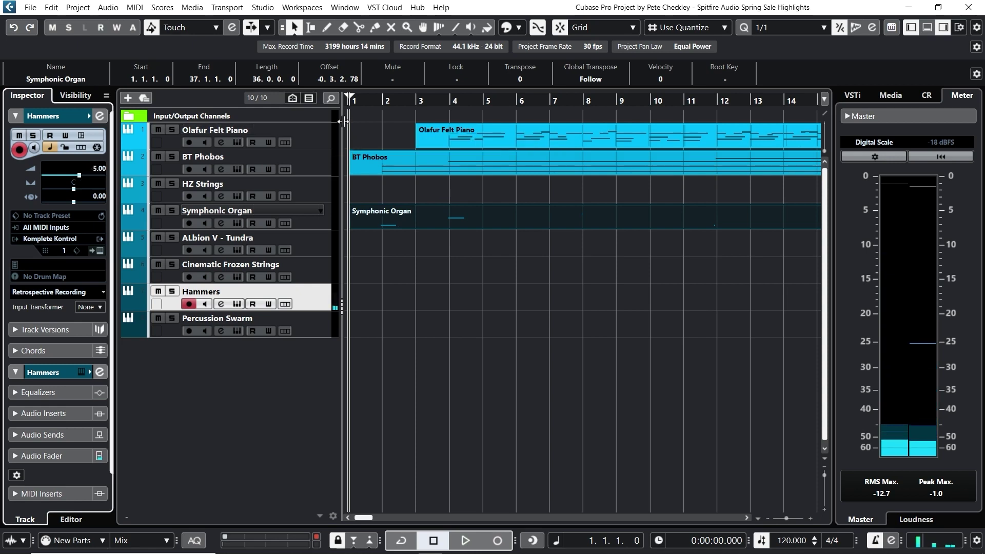
Open the Hammers instrument, raise its large effect dial to about 86%, and close the instrument
{"action": "left_click", "coordinate": [237, 304]}
{"action": "mouse_move", "coordinate": [620, 292]}
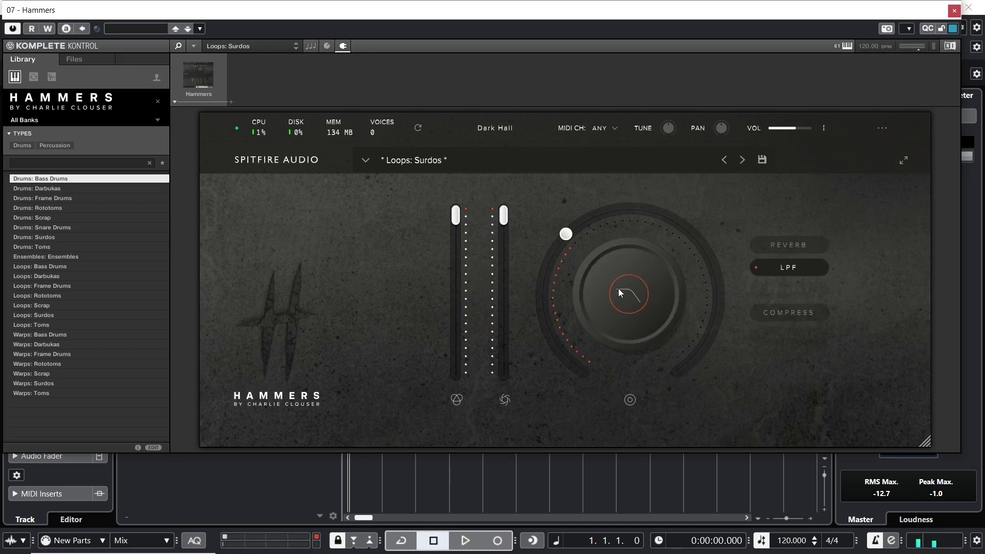
{"action": "left_click_drag", "start_coordinate": [714, 266], "coordinate": [710, 291]}
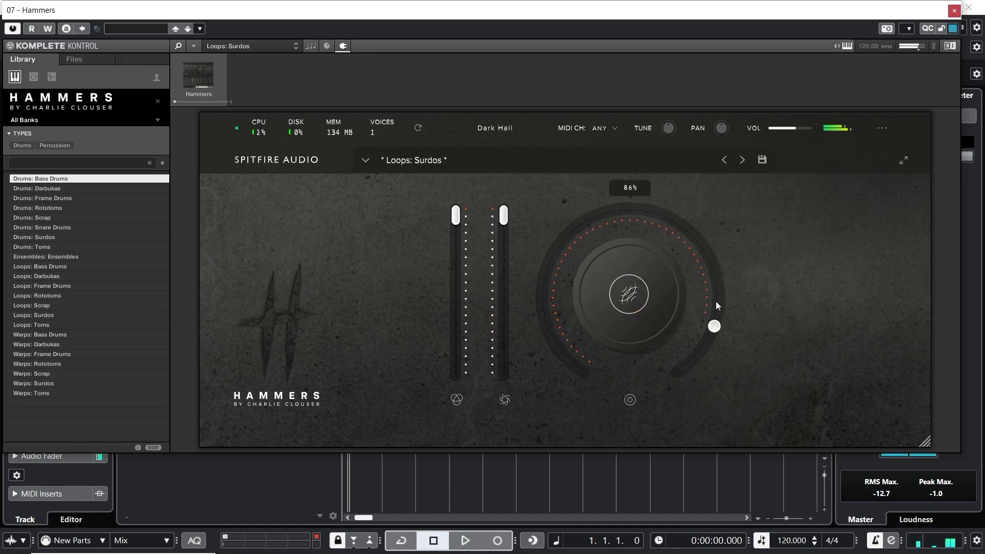
{"action": "left_click", "coordinate": [954, 12]}
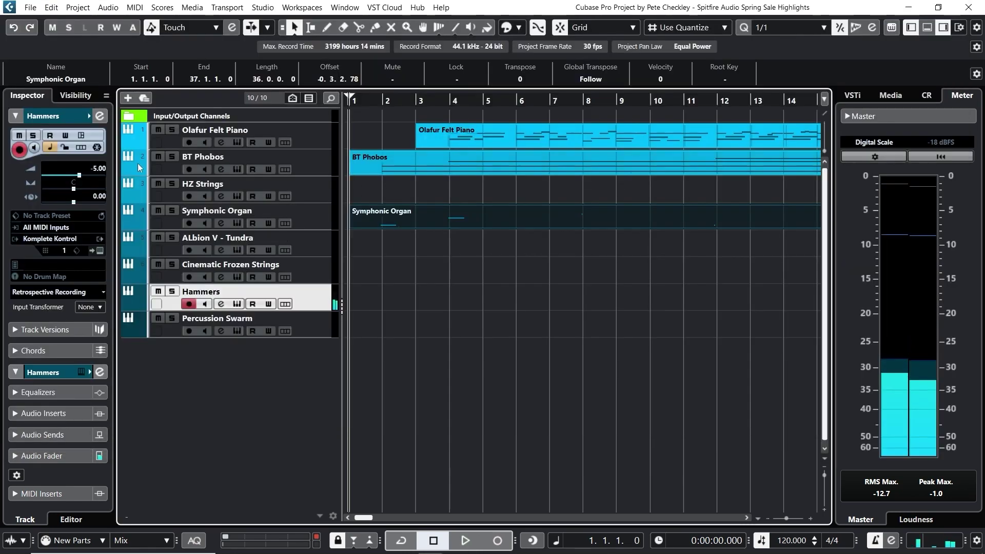
Lower the Hammers track volume to about -13.4, and reduce the LPF amount in its instrument to about 13%
{"action": "left_click_drag", "start_coordinate": [80, 178], "coordinate": [55, 180]}
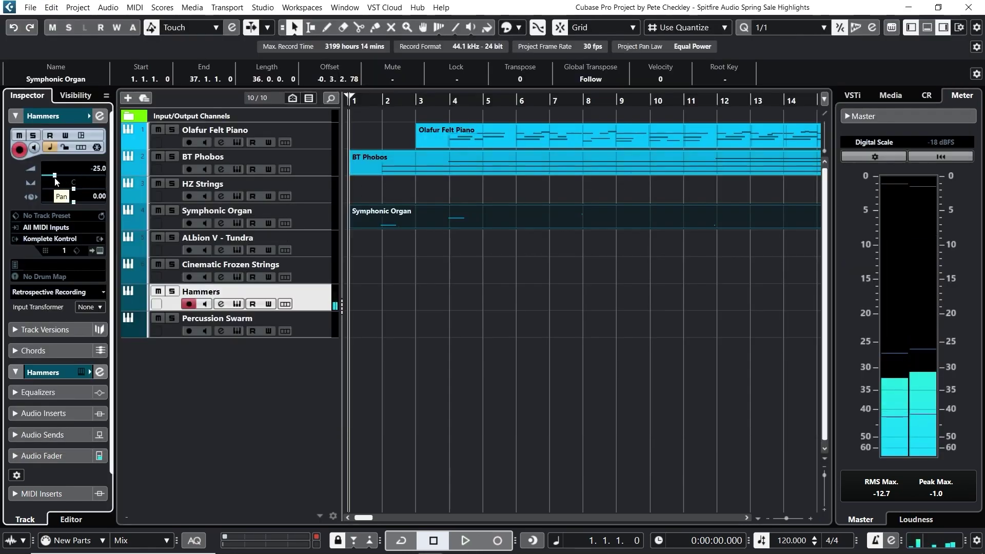
{"action": "left_click_drag", "start_coordinate": [61, 177], "coordinate": [66, 177]}
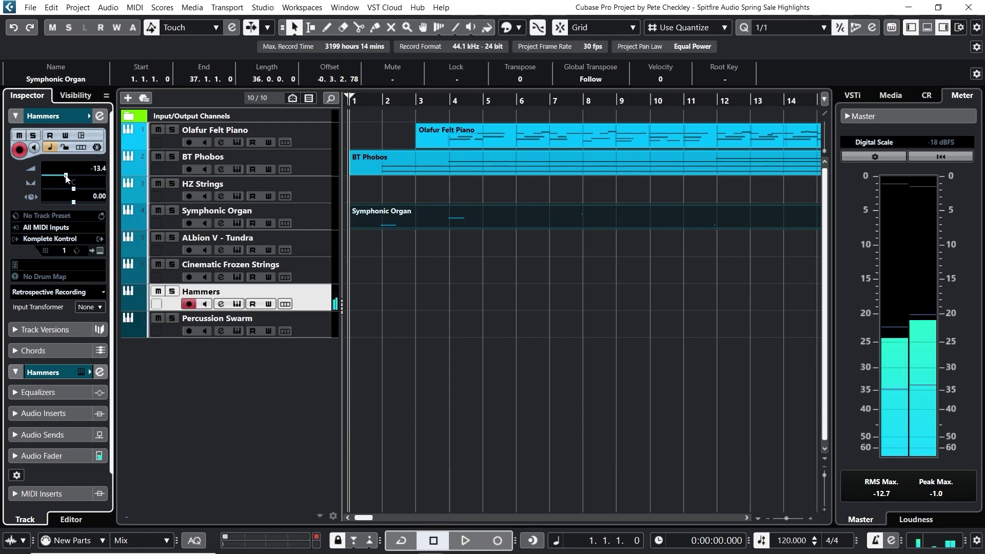
{"action": "left_click", "coordinate": [237, 304]}
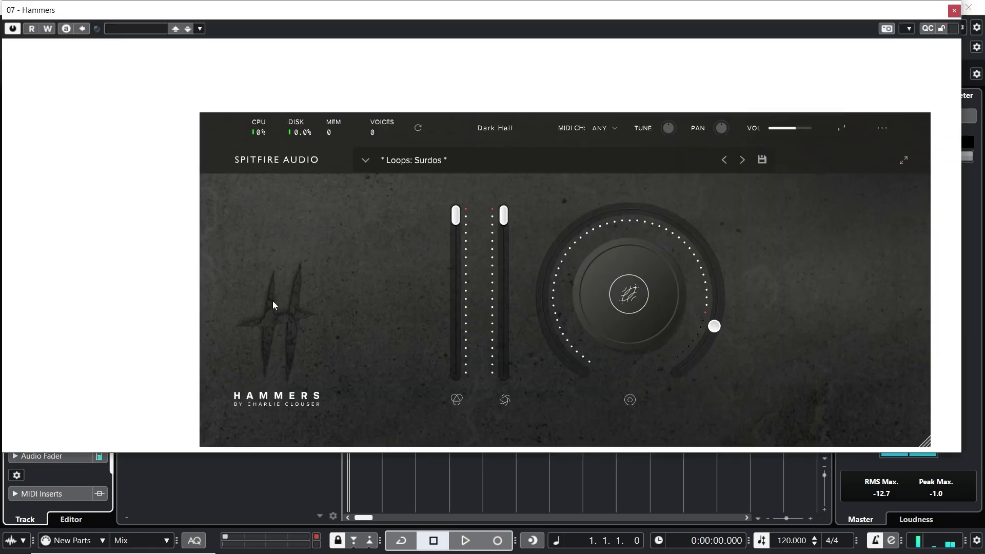
{"action": "left_click", "coordinate": [627, 308]}
{"action": "left_click", "coordinate": [774, 267]}
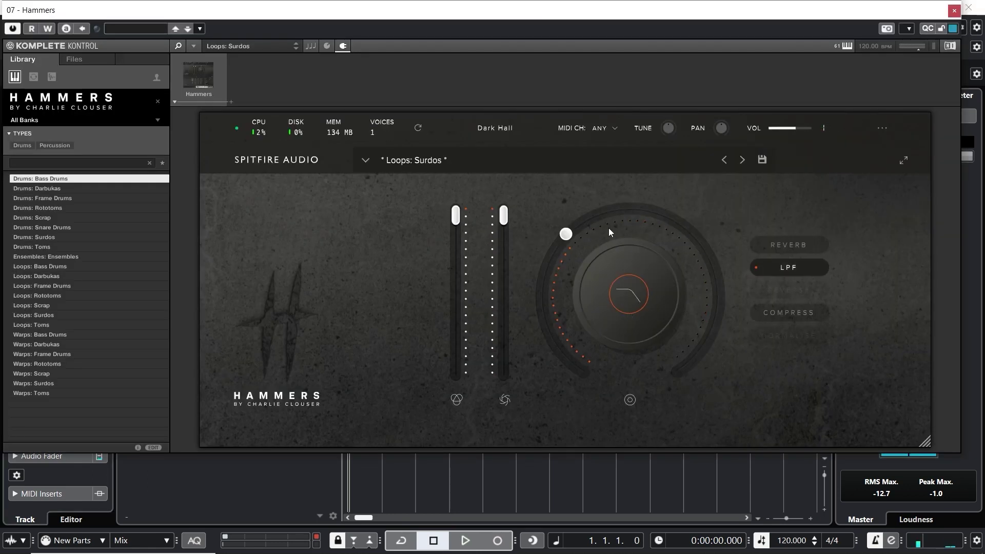
{"action": "left_click_drag", "start_coordinate": [610, 232], "coordinate": [594, 229]}
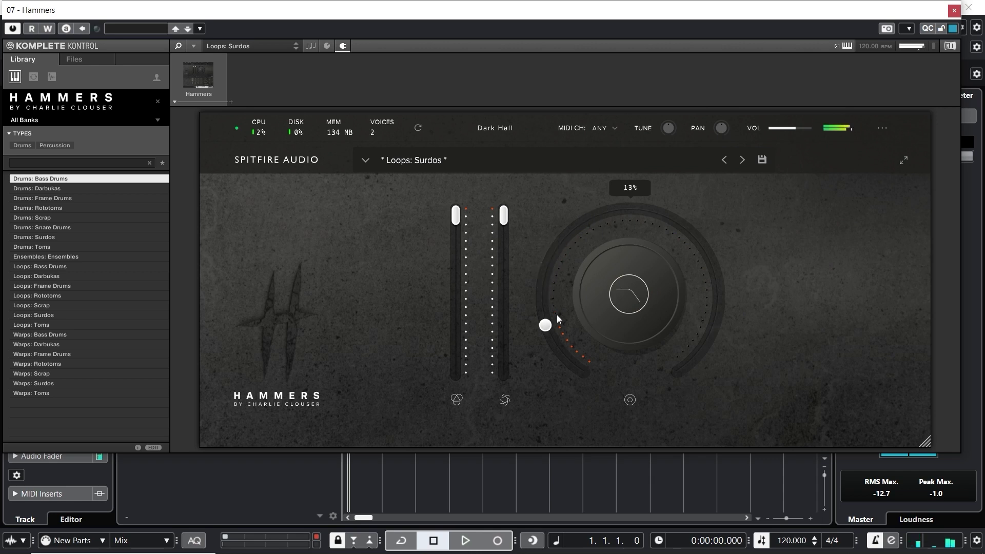
{"action": "left_click", "coordinate": [954, 10]}
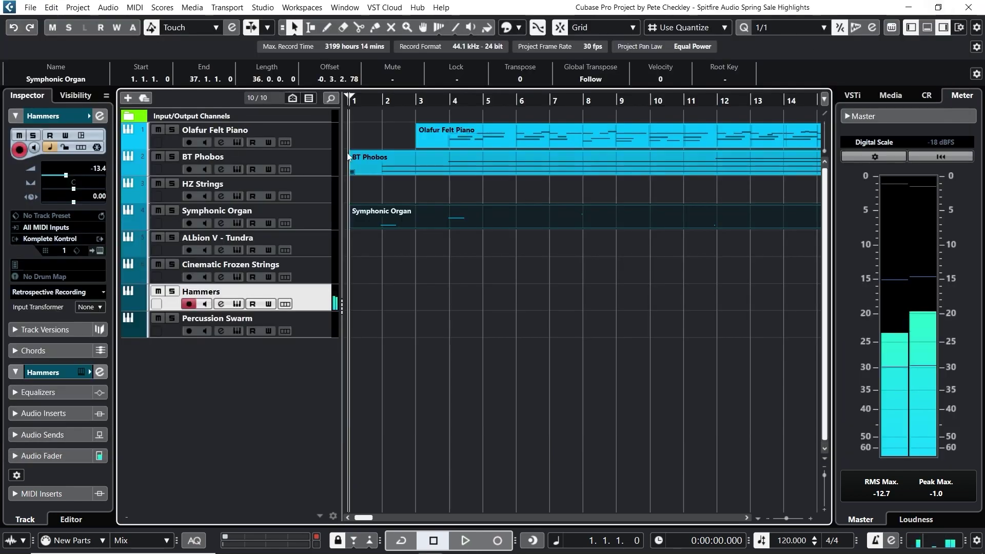
Record a sustained Hammers loop note from the project start until just before bar 12
{"action": "left_click", "coordinate": [465, 541]}
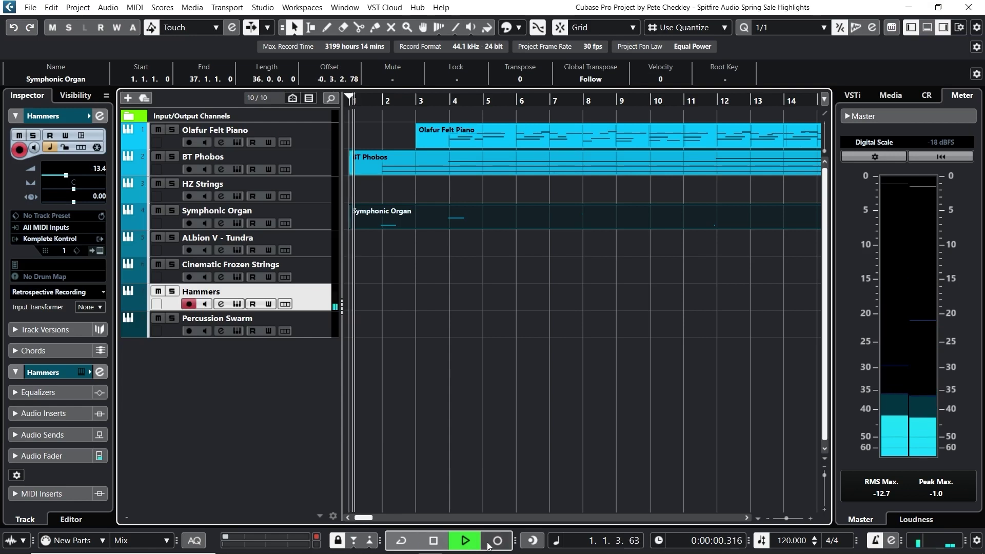
{"action": "left_click", "coordinate": [497, 540]}
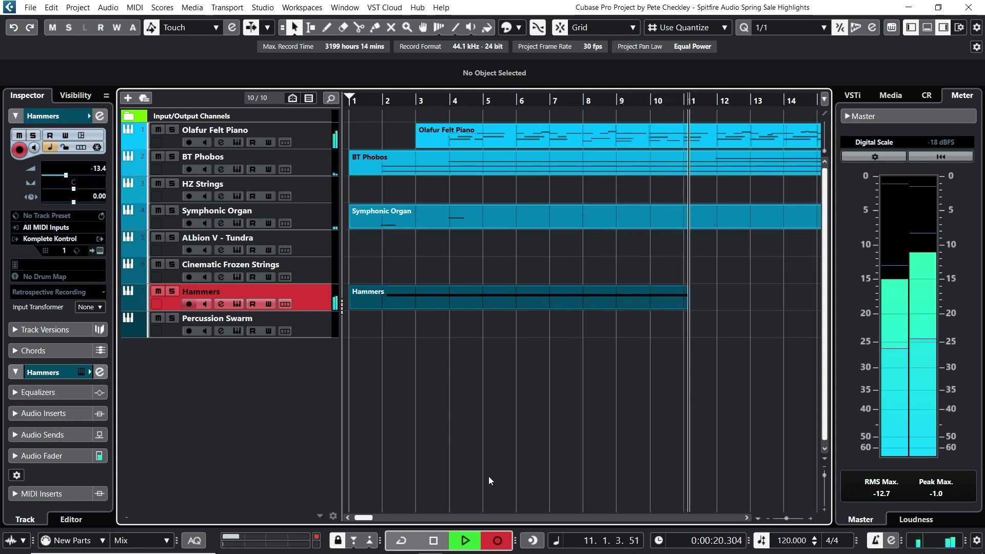
{"action": "key", "text": "space"}
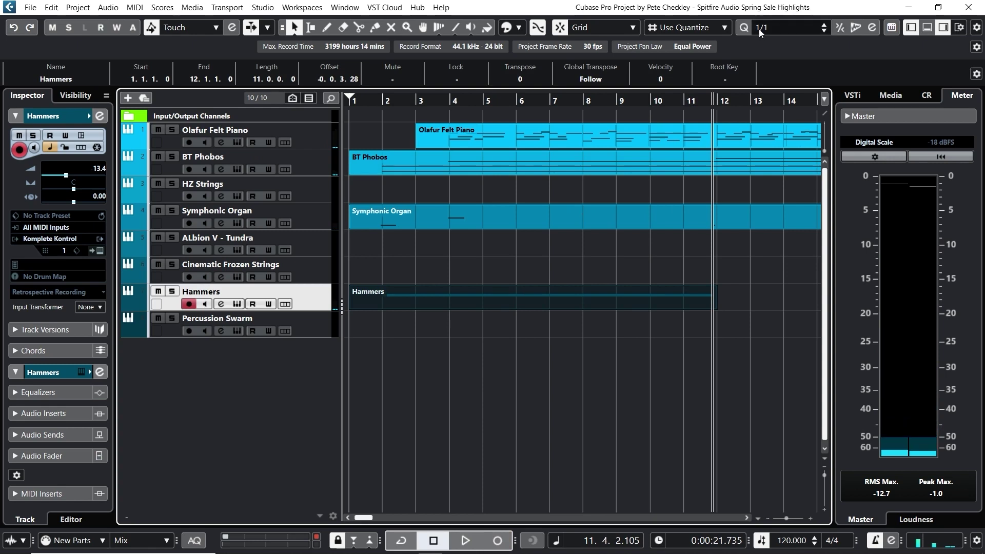
Trim the Hammers part to start at bar 2, extend its G1 note to end at bar 12, and close the editor
{"action": "double_click", "coordinate": [515, 300]}
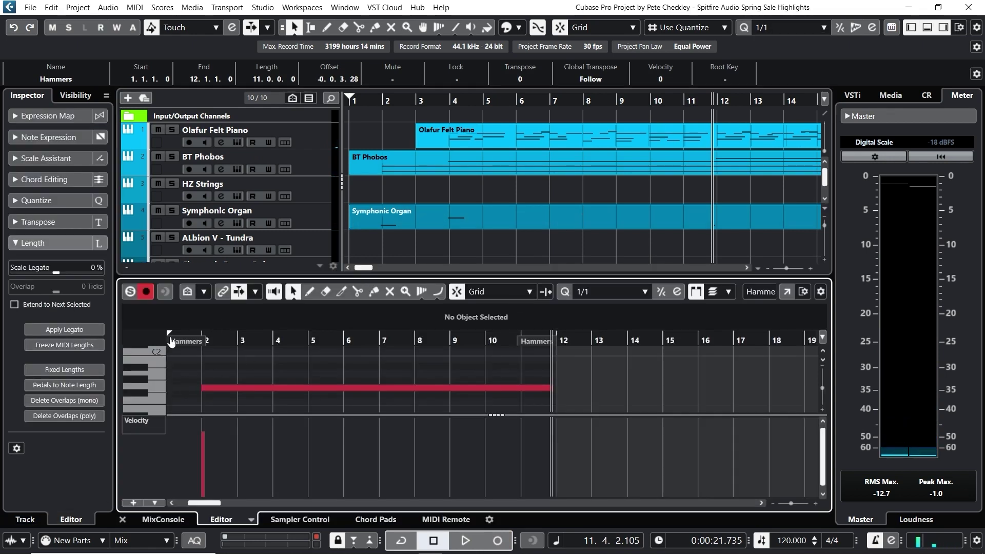
{"action": "left_click_drag", "start_coordinate": [171, 342], "coordinate": [226, 349]}
{"action": "left_click_drag", "start_coordinate": [574, 386], "coordinate": [578, 388]}
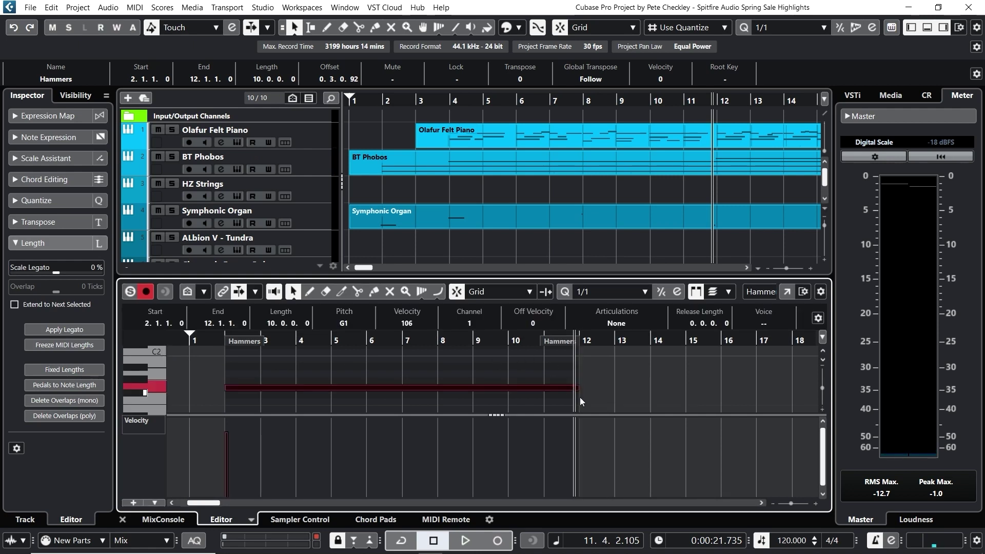
{"action": "key", "text": "ctrl+alt+e"}
{"action": "right_click", "coordinate": [128, 520]}
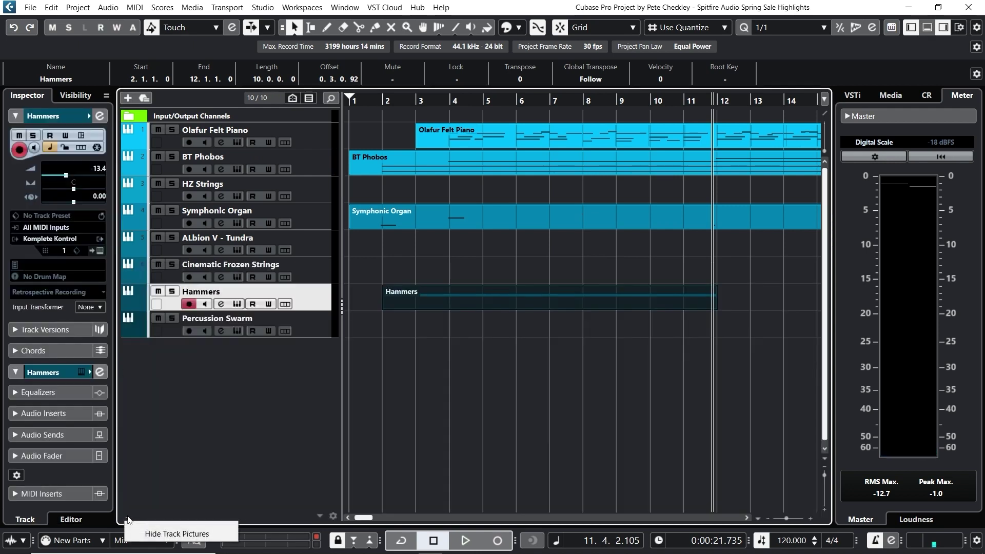
{"action": "left_click", "coordinate": [370, 424]}
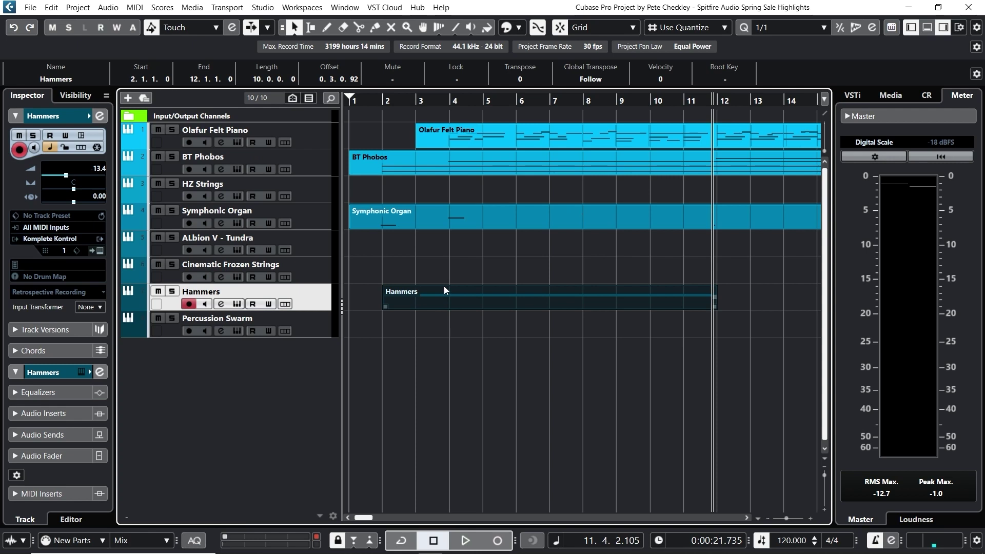
Duplicate the ten-bar Hammers part three times in succession, filling the track to bar 42
{"action": "key", "text": "ctrl+d"}
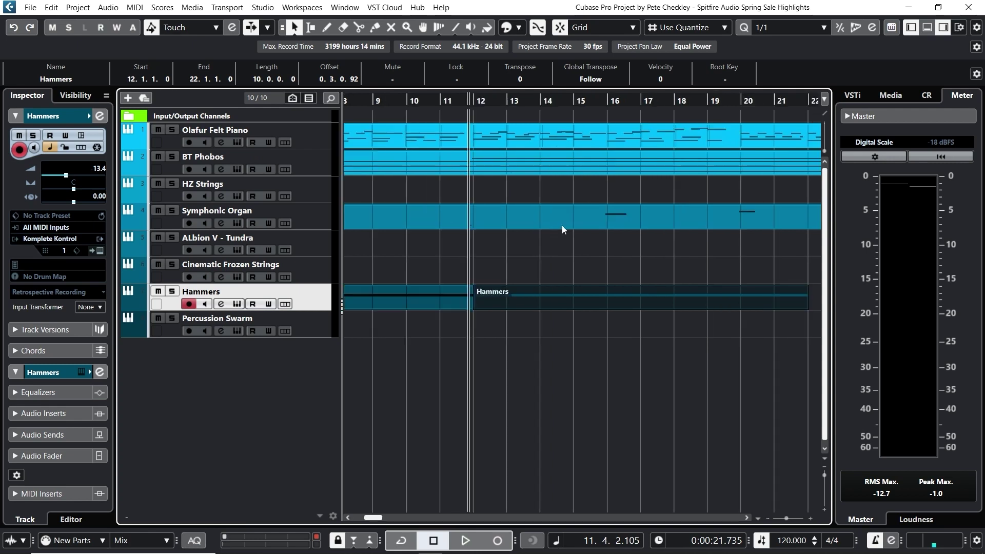
{"action": "left_click_drag", "start_coordinate": [552, 108], "coordinate": [543, 89]}
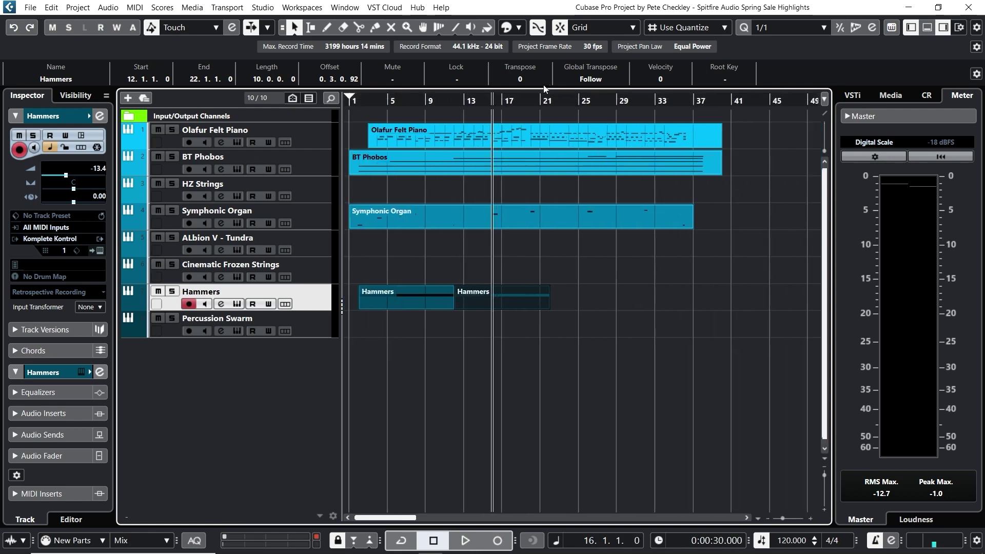
{"action": "key", "text": "ctrl+d"}
{"action": "key", "text": "ctrl+d"}
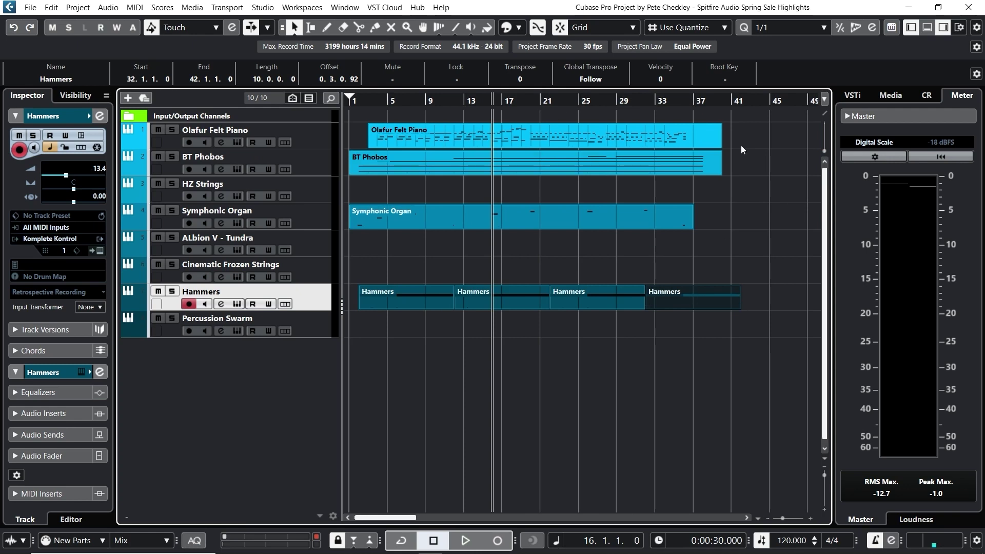
Show the Hammers track's volume automation and create a fade-out from -11.5 at bar 36 down to a point at bar 38
{"action": "left_click_drag", "start_coordinate": [698, 100], "coordinate": [700, 167]}
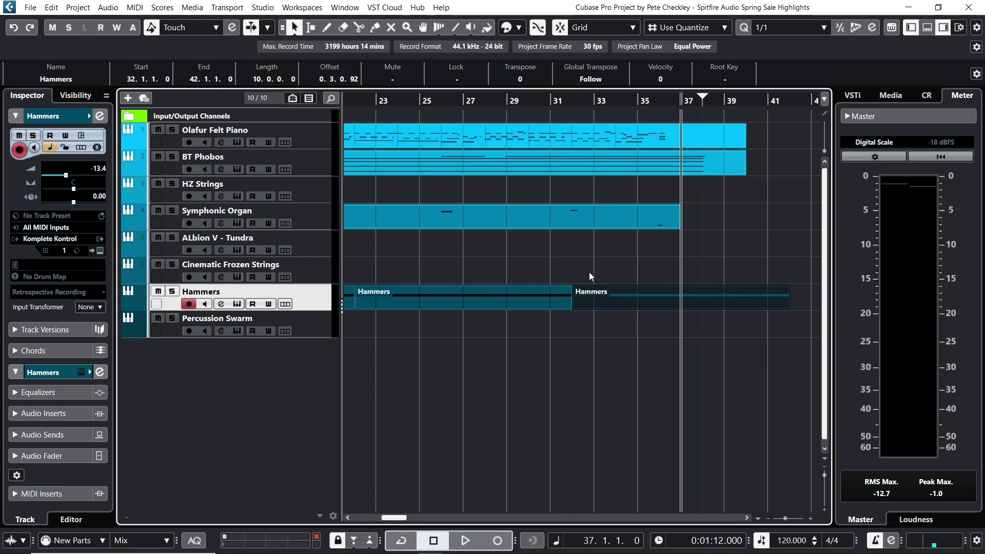
{"action": "right_click", "coordinate": [310, 295]}
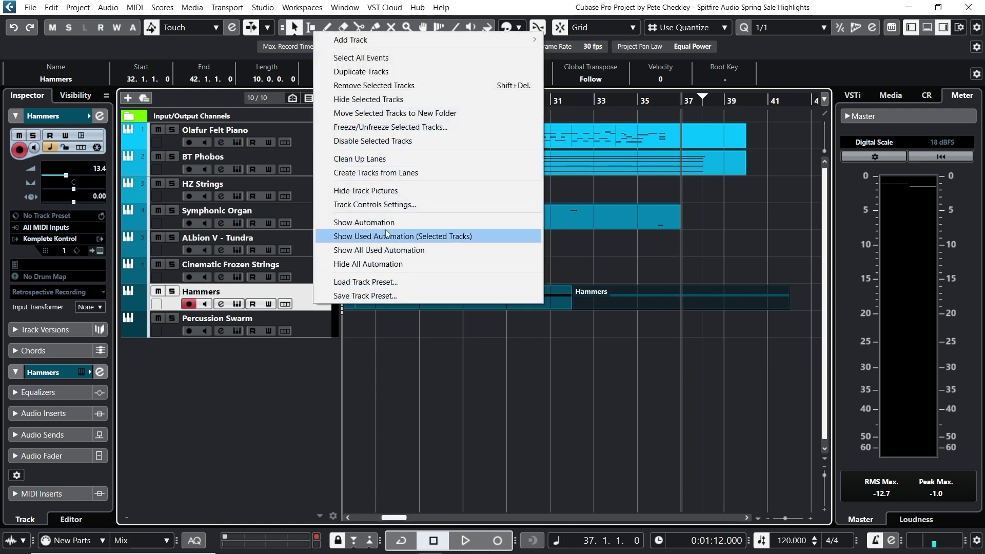
{"action": "left_click", "coordinate": [400, 224]}
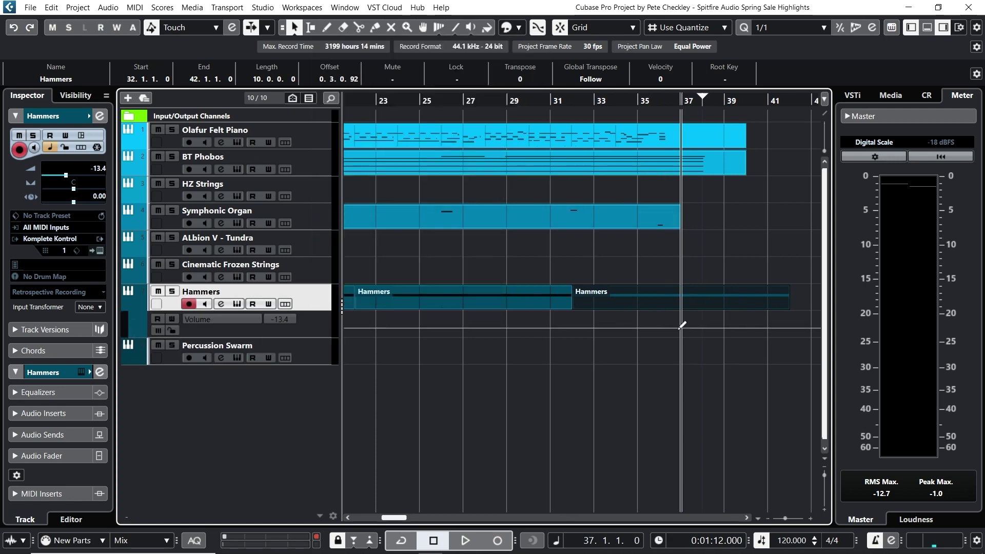
{"action": "left_click", "coordinate": [681, 328]}
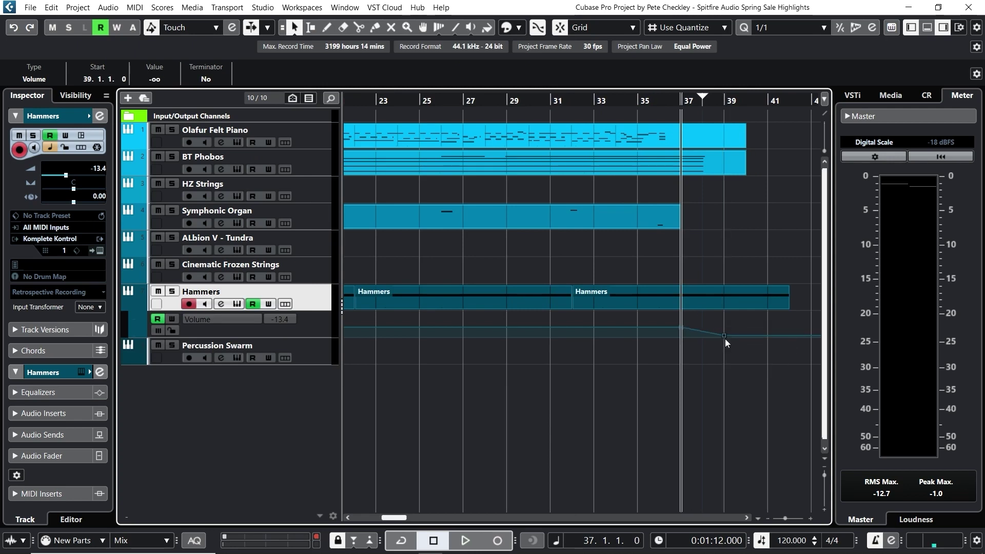
{"action": "left_click_drag", "start_coordinate": [724, 337], "coordinate": [670, 332]}
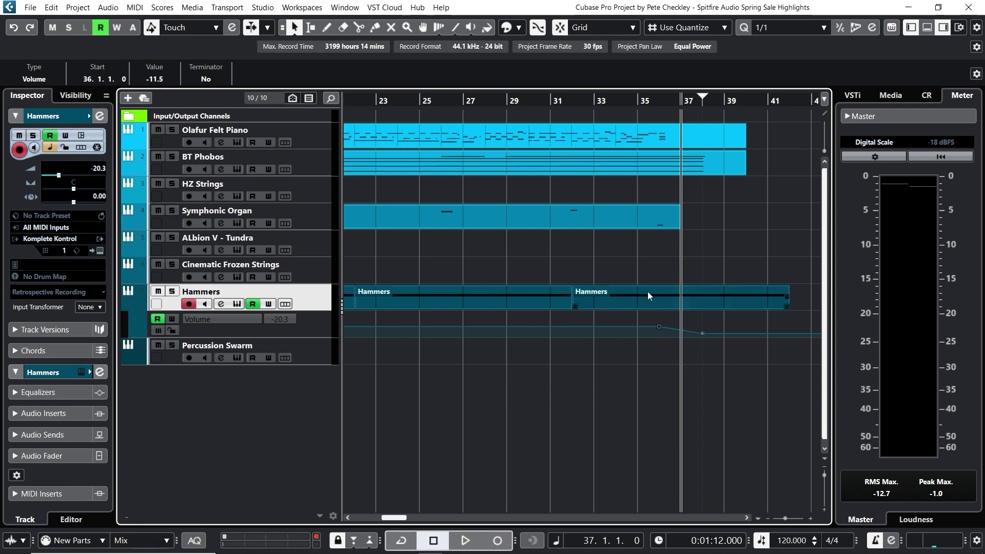
Audition the ending from bar 34, and extend the Hammers volume fade to reach -oo at bar 40
{"action": "left_click", "coordinate": [623, 105]}
{"action": "left_click", "coordinate": [601, 323]}
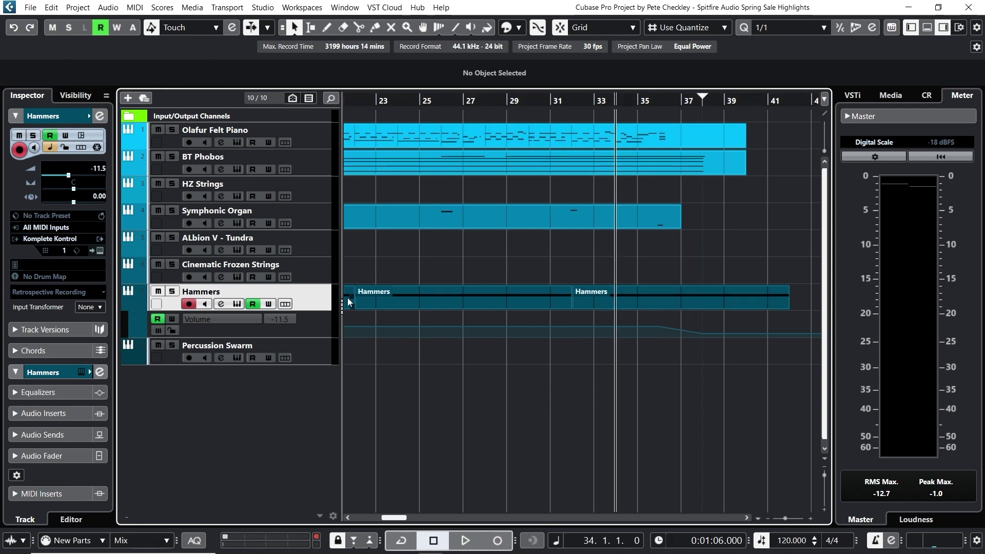
{"action": "key", "text": "space"}
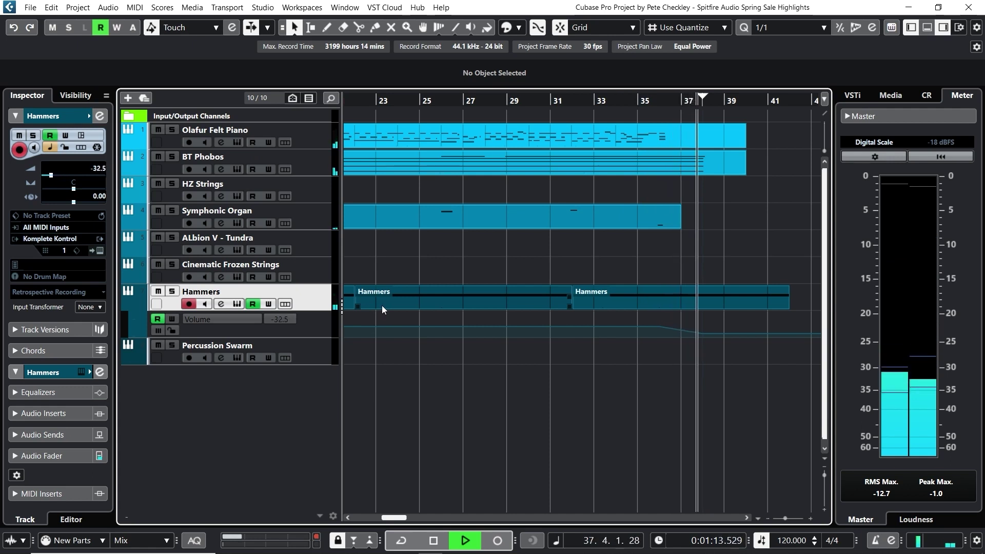
{"action": "left_click_drag", "start_coordinate": [704, 335], "coordinate": [738, 340]}
{"action": "key", "text": "space"}
Position the playhead at bar 2, open the HZ Strings instrument and load the 20 Violins RHS: Harmonics preset
{"action": "left_click_drag", "start_coordinate": [604, 102], "coordinate": [477, 139]}
{"action": "key", "text": "h"}
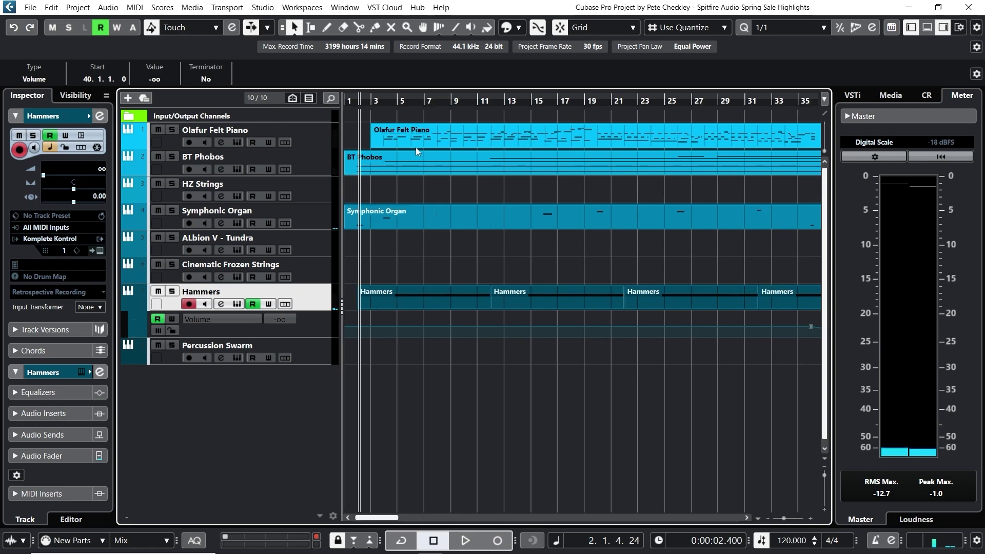
{"action": "left_click", "coordinate": [326, 252]}
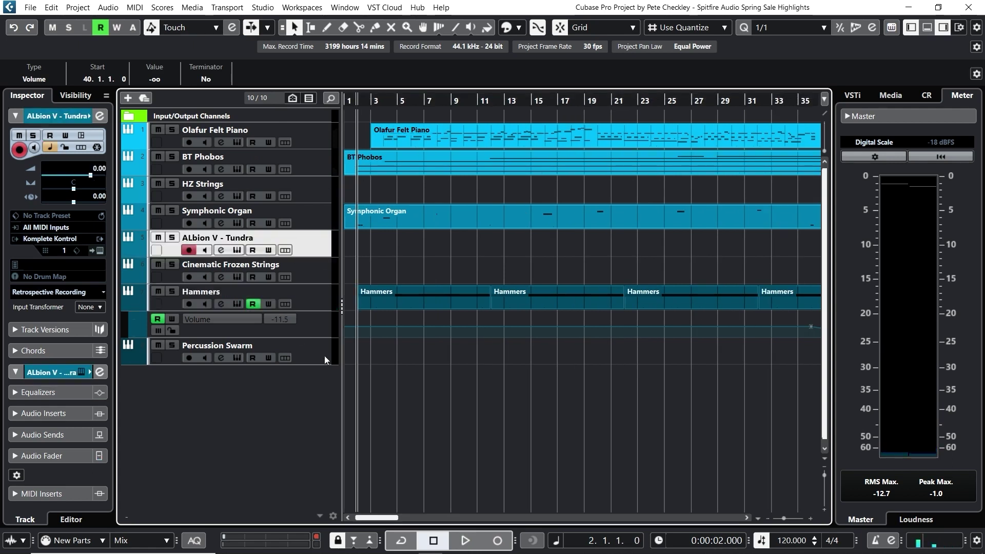
{"action": "left_click", "coordinate": [324, 198]}
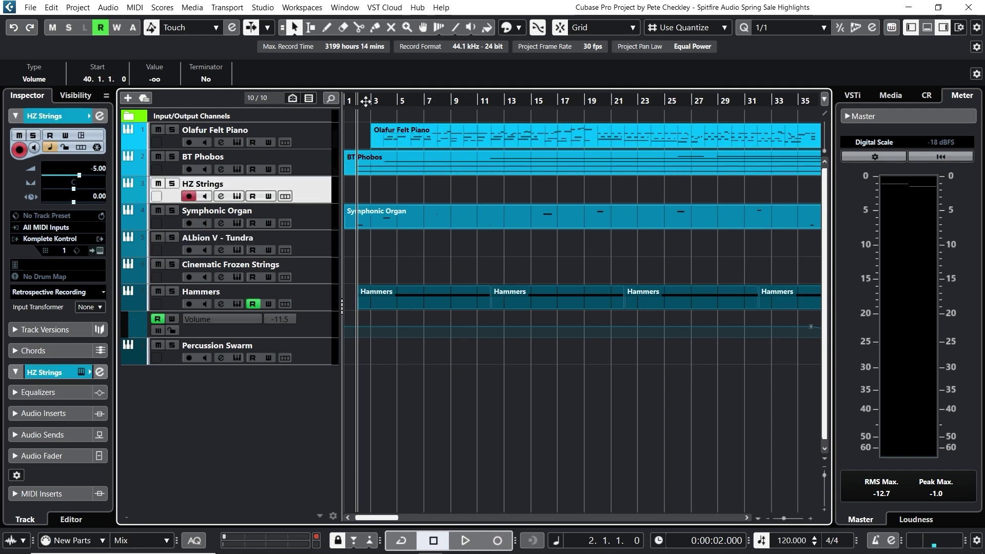
{"action": "left_click", "coordinate": [238, 196]}
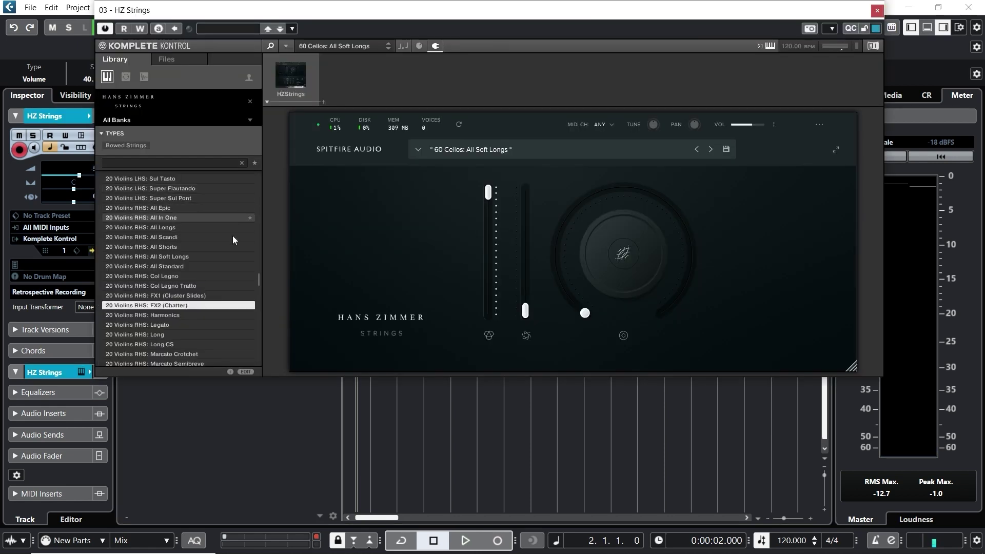
{"action": "left_click", "coordinate": [168, 314]}
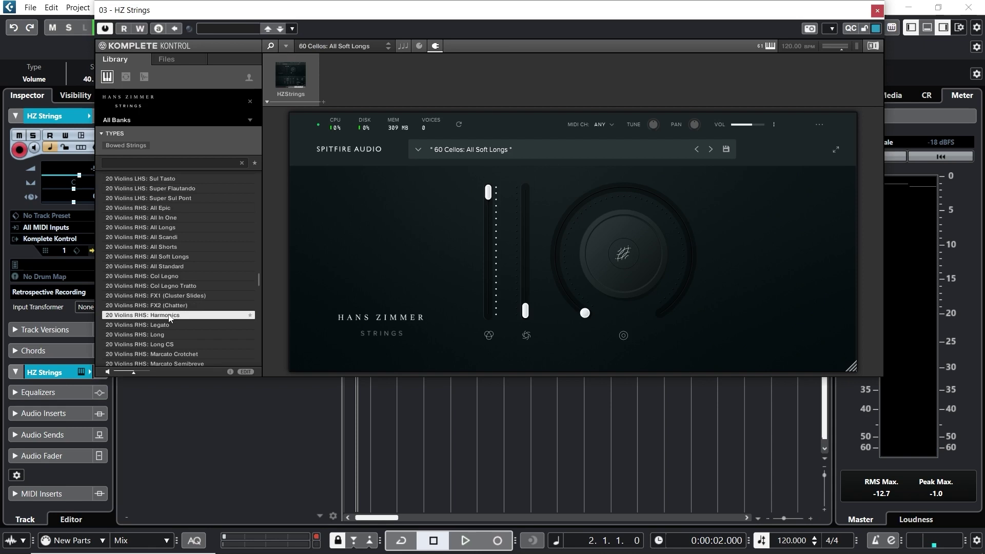
{"action": "double_click", "coordinate": [211, 319]}
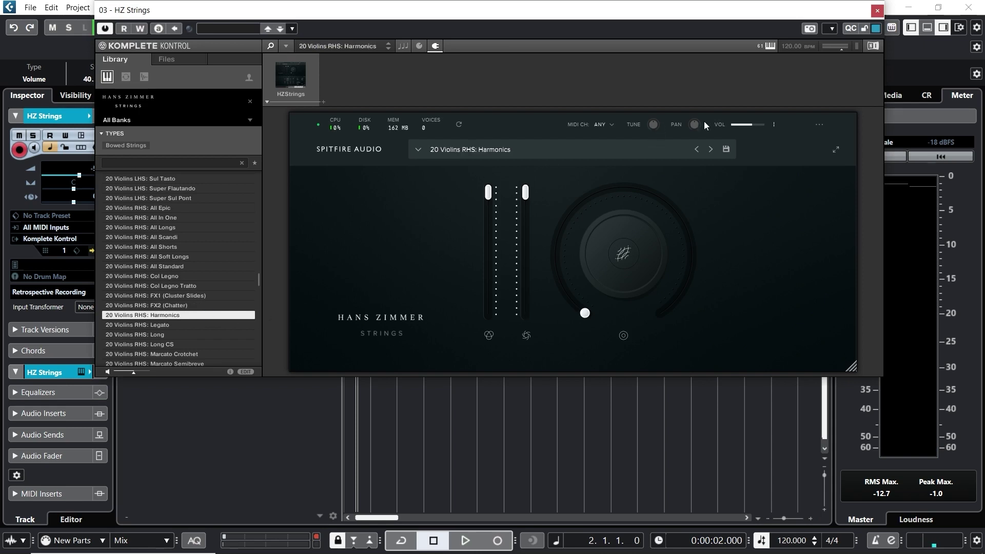
Close the HZ Strings instrument and set the HZ Strings track's volume to -2.00
{"action": "left_click", "coordinate": [877, 11]}
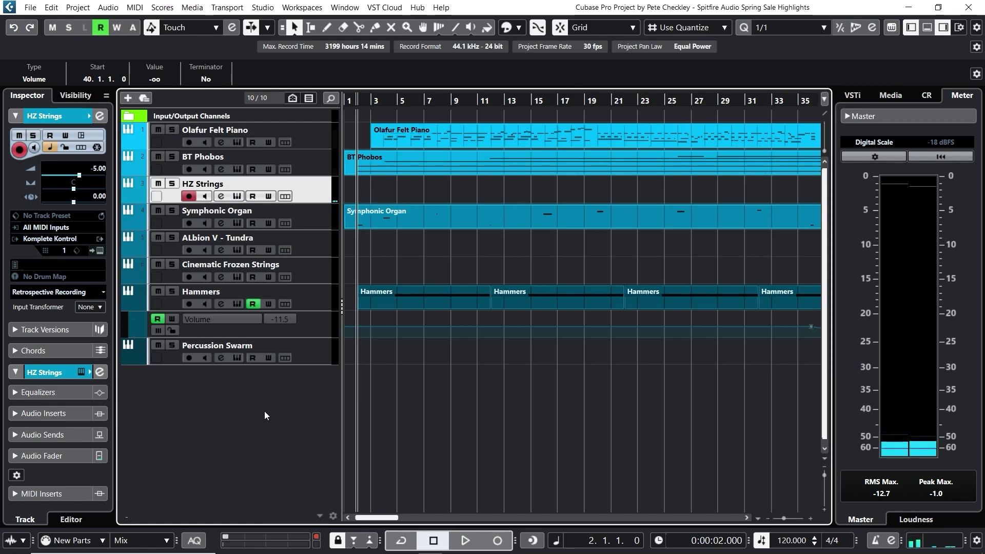
{"action": "double_click", "coordinate": [98, 169]}
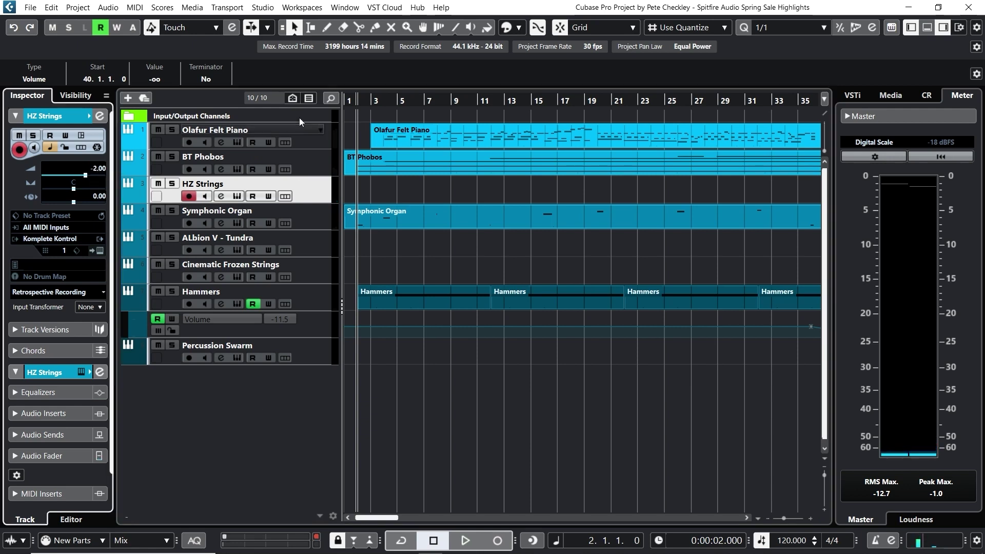
Record the harmonics part on the HZ Strings track from bar 1 to about bar 21, and set the track's delay to -90.00
{"action": "left_click_drag", "start_coordinate": [348, 102], "coordinate": [443, 327]}
{"action": "left_click", "coordinate": [497, 540]}
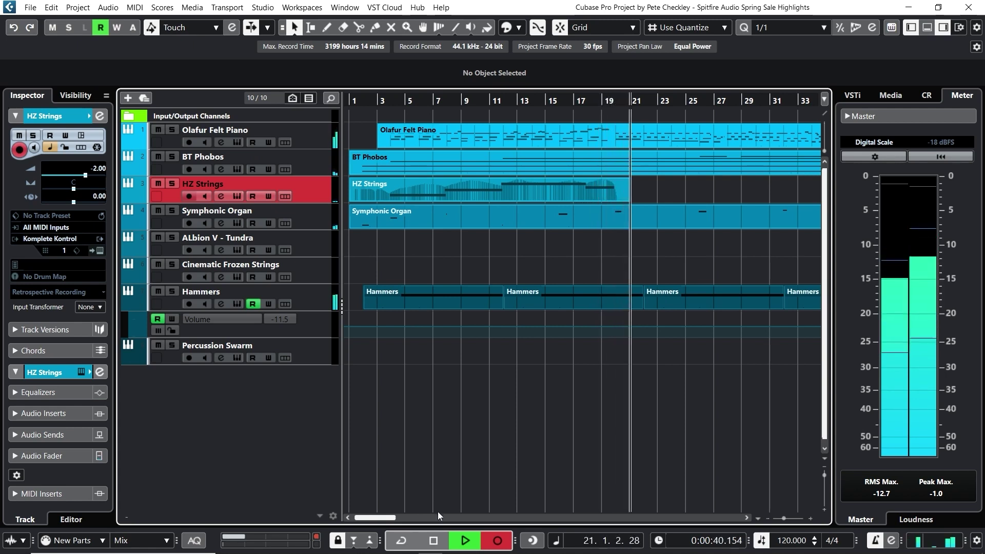
{"action": "left_click", "coordinate": [433, 540]}
{"action": "left_click", "coordinate": [360, 101]}
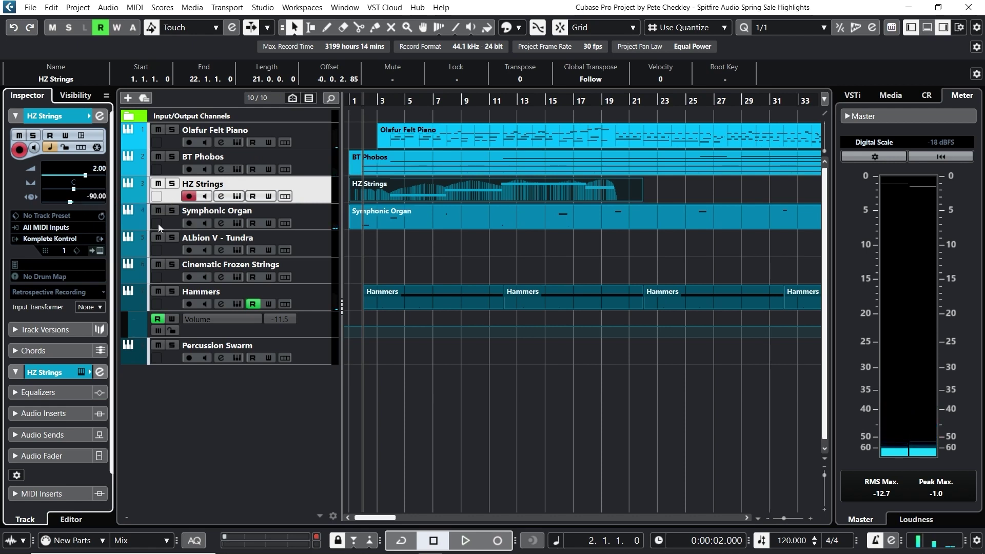
Duplicate the HZ Strings track and delete the copied part from the duplicate
{"action": "right_click", "coordinate": [310, 191]}
{"action": "key", "text": "Escape"}
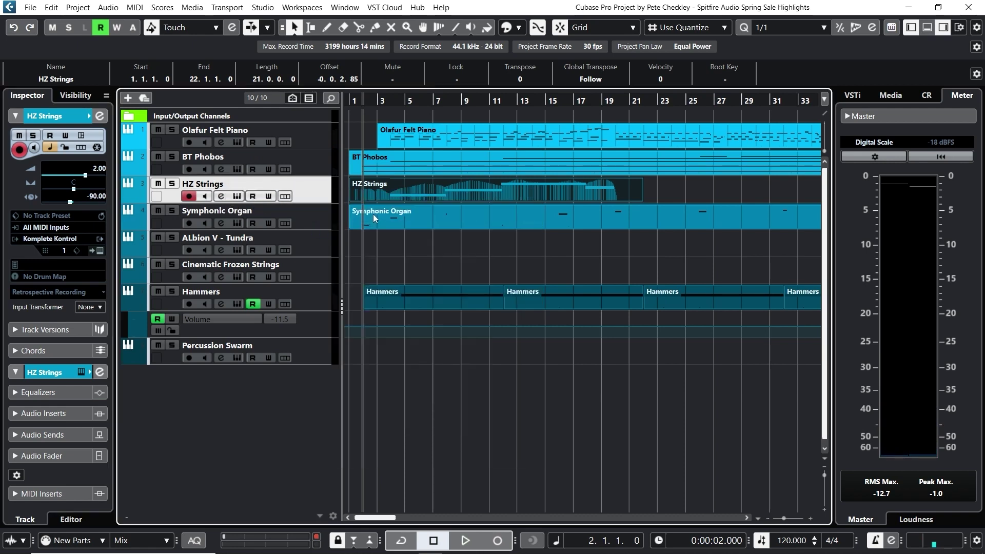
{"action": "key", "text": "Delete"}
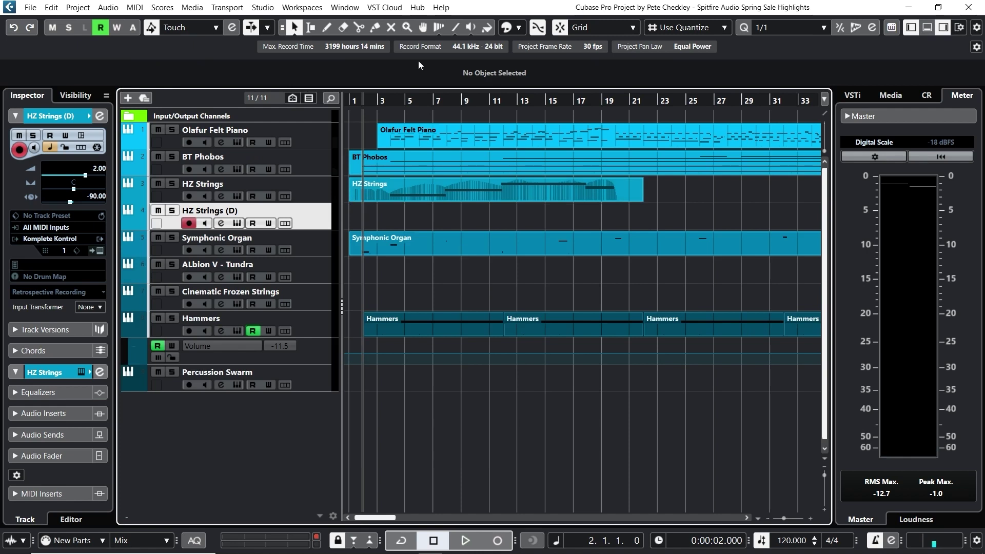
Pan the original HZ Strings track to the left and the BT Phobos track to R15
{"action": "left_click", "coordinate": [302, 200]}
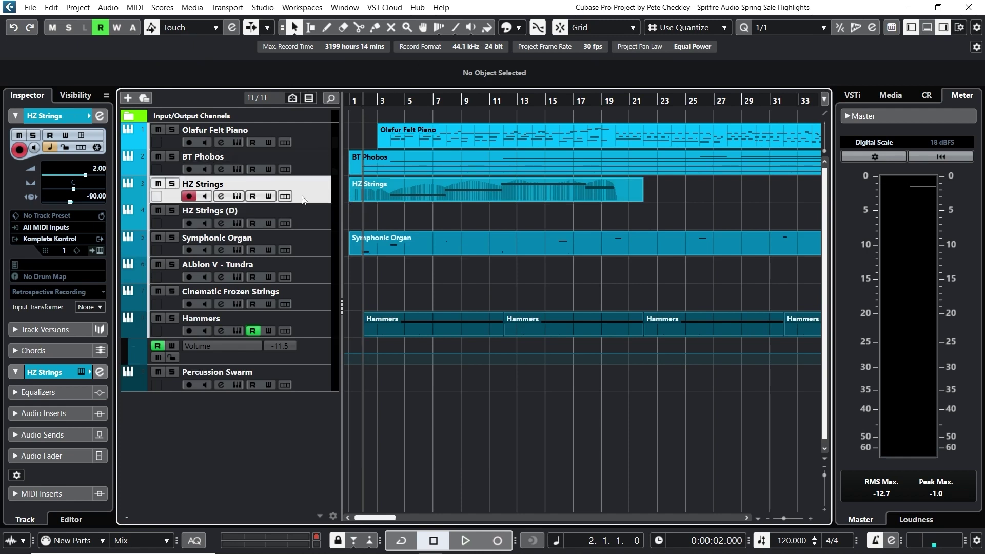
{"action": "double_click", "coordinate": [73, 188]}
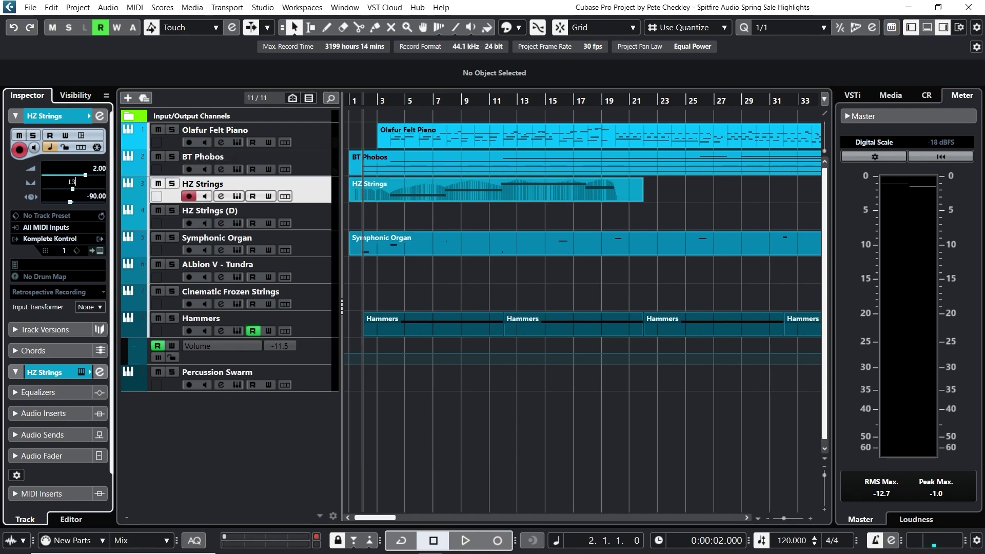
{"action": "left_click", "coordinate": [311, 163]}
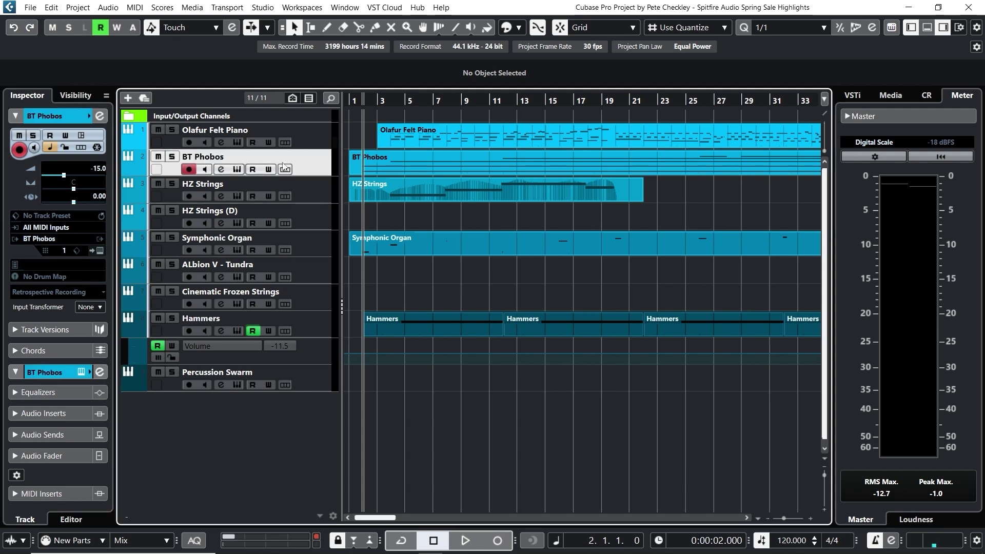
{"action": "left_click", "coordinate": [78, 188]}
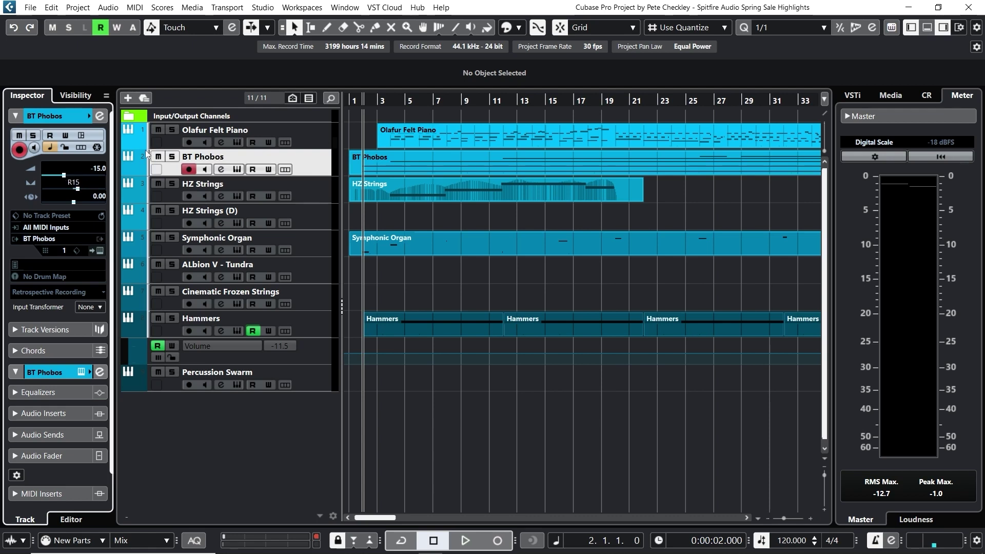
Pan the Symphonic Organ track to the left and the Hammers track to R20
{"action": "left_click", "coordinate": [314, 245]}
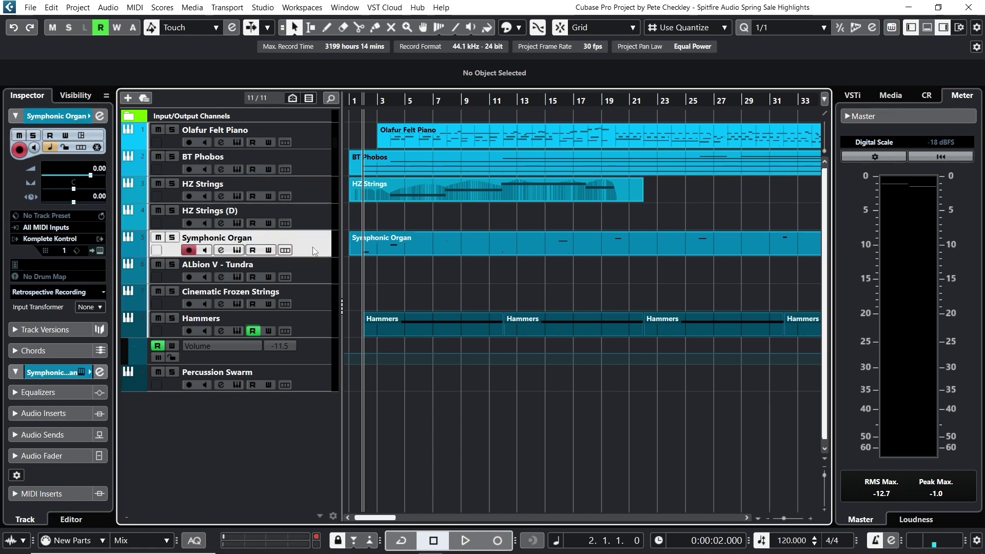
{"action": "left_click", "coordinate": [90, 193]}
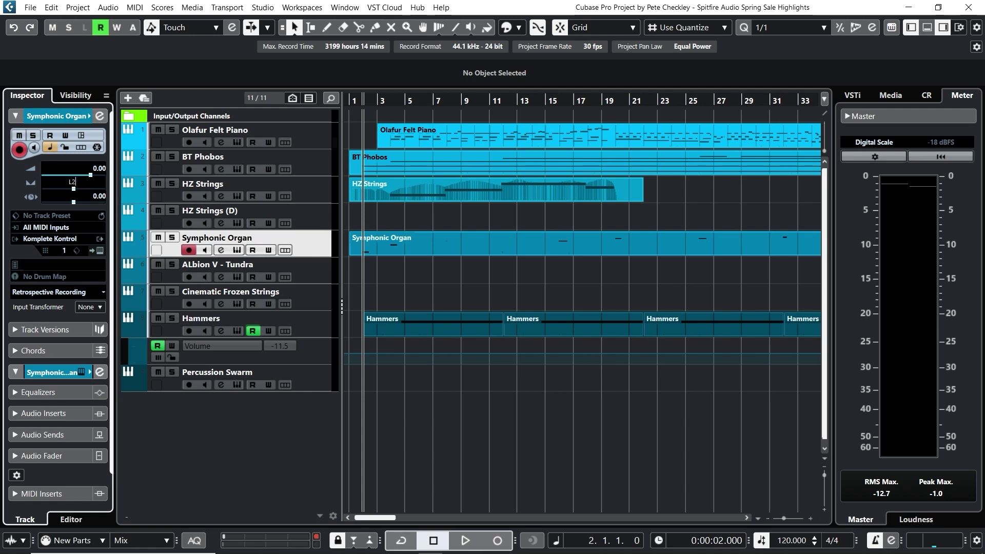
{"action": "left_click", "coordinate": [320, 305]}
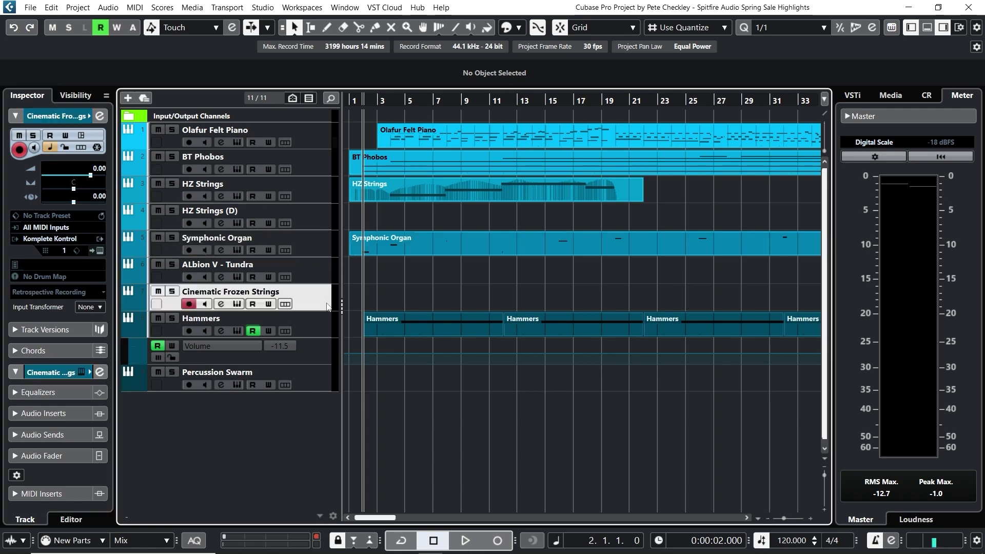
{"action": "left_click", "coordinate": [311, 326]}
{"action": "left_click", "coordinate": [90, 193]}
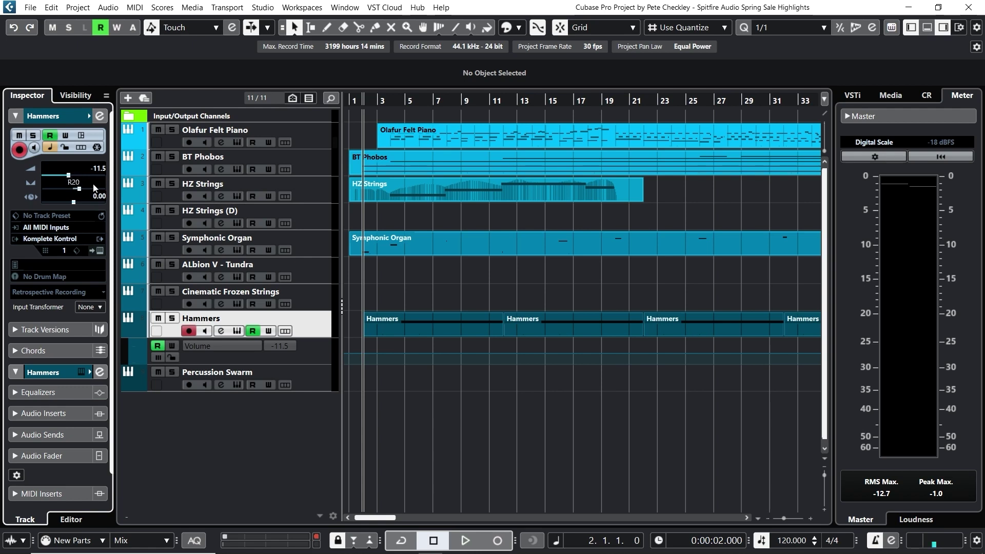
Open the HZ Strings (D) track's instrument, filter its presets to Cello and load 60 Cellos: All Soft Longs
{"action": "left_click", "coordinate": [327, 214]}
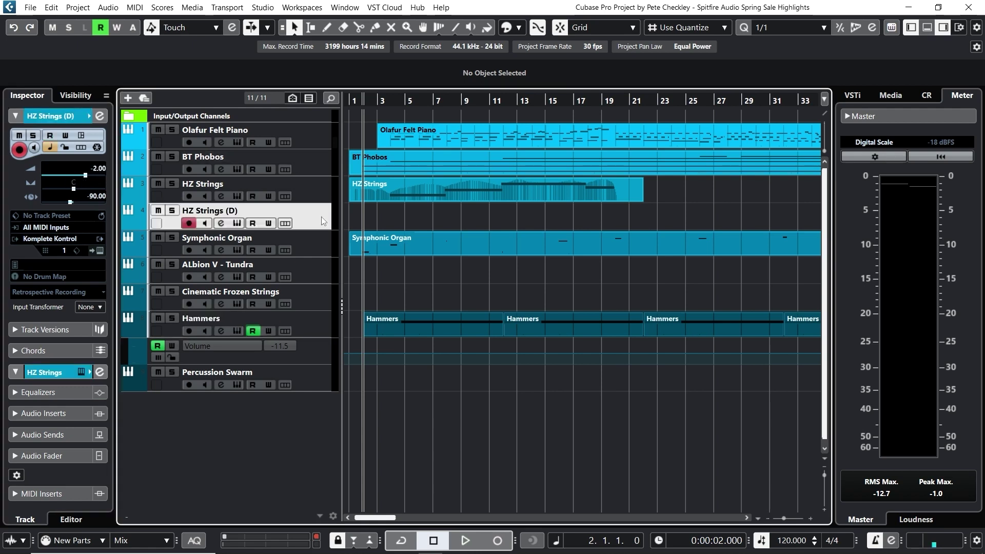
{"action": "left_click", "coordinate": [237, 223]}
{"action": "left_click", "coordinate": [453, 160]}
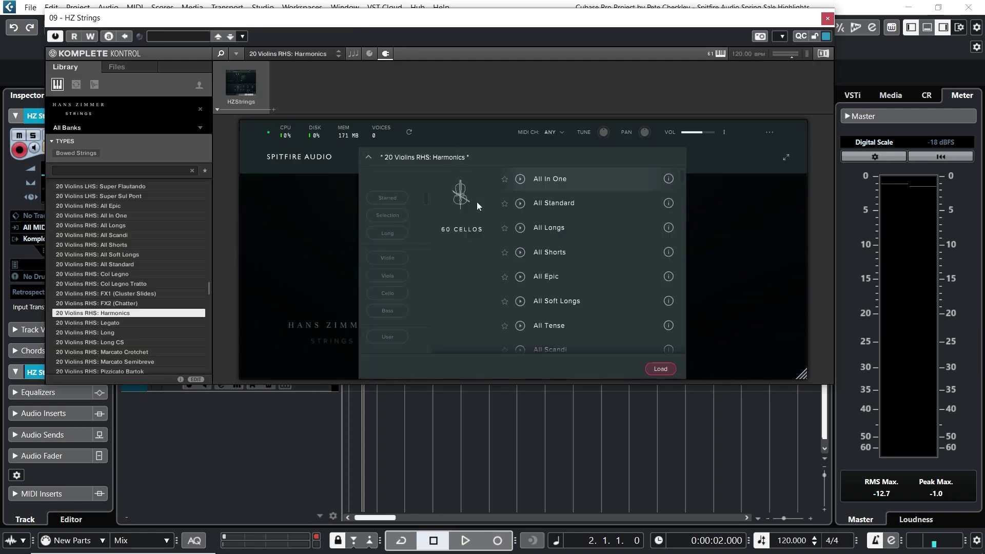
{"action": "left_click", "coordinate": [399, 294]}
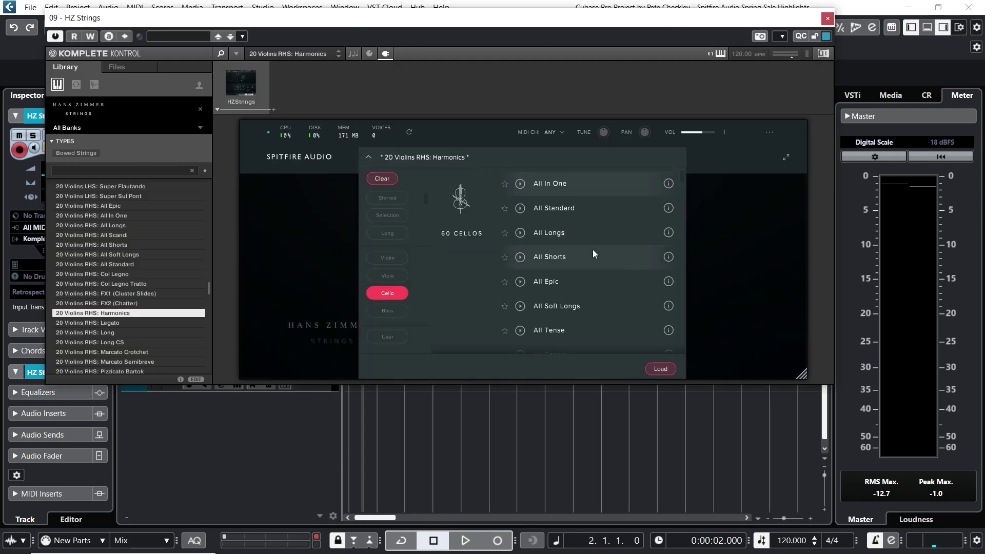
{"action": "double_click", "coordinate": [581, 306]}
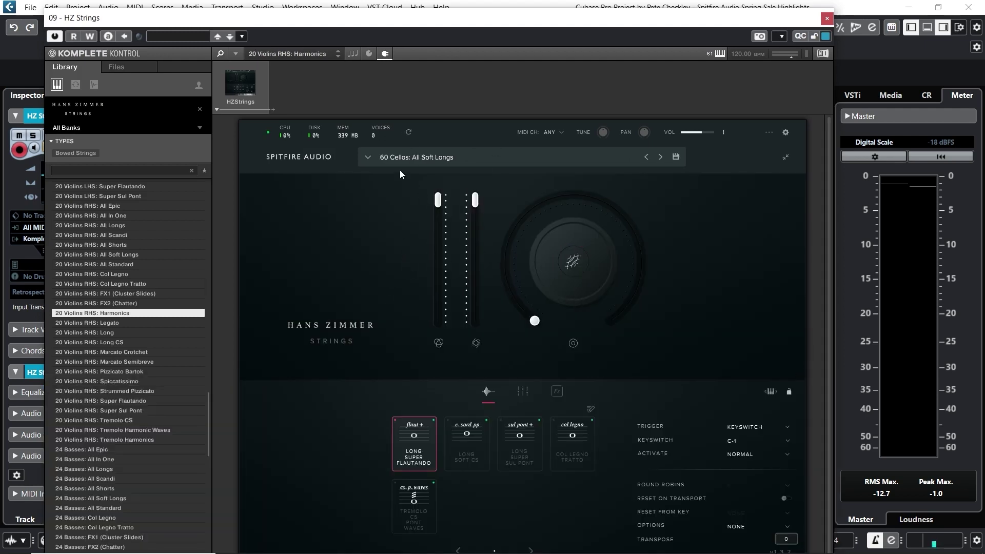
Replace the preset on HZ Strings (D) with 60 Cellos: All Longs and close the instrument
{"action": "left_click", "coordinate": [417, 157]}
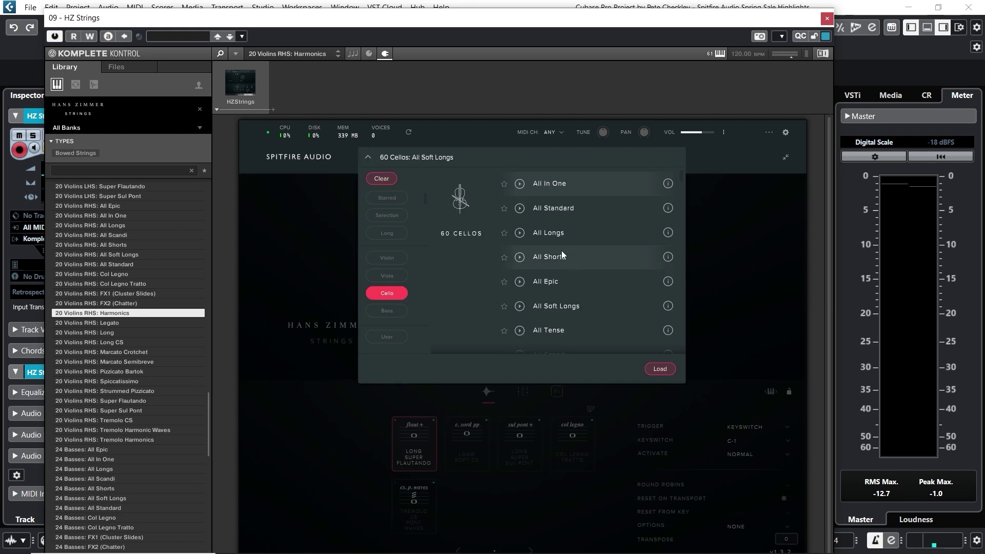
{"action": "double_click", "coordinate": [548, 231]}
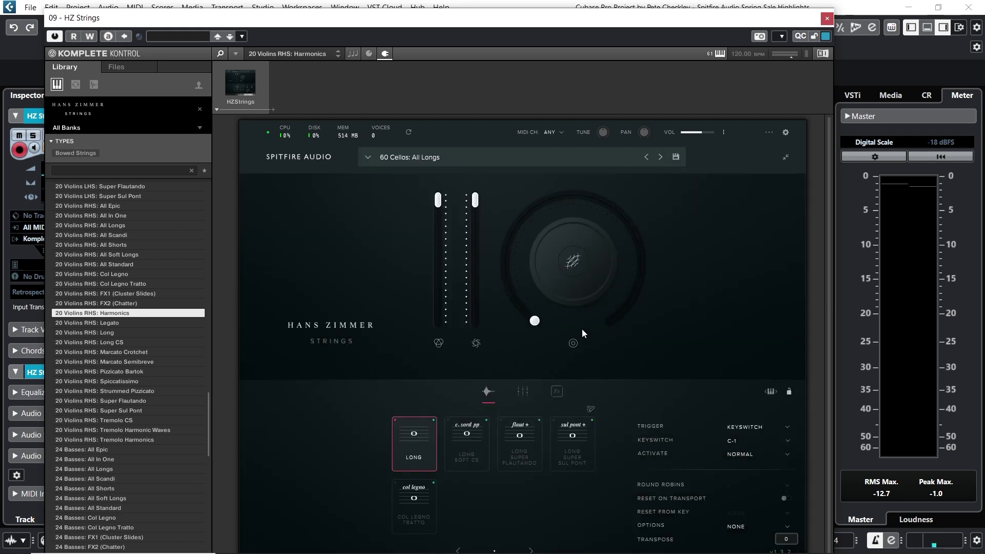
{"action": "left_click", "coordinate": [826, 19]}
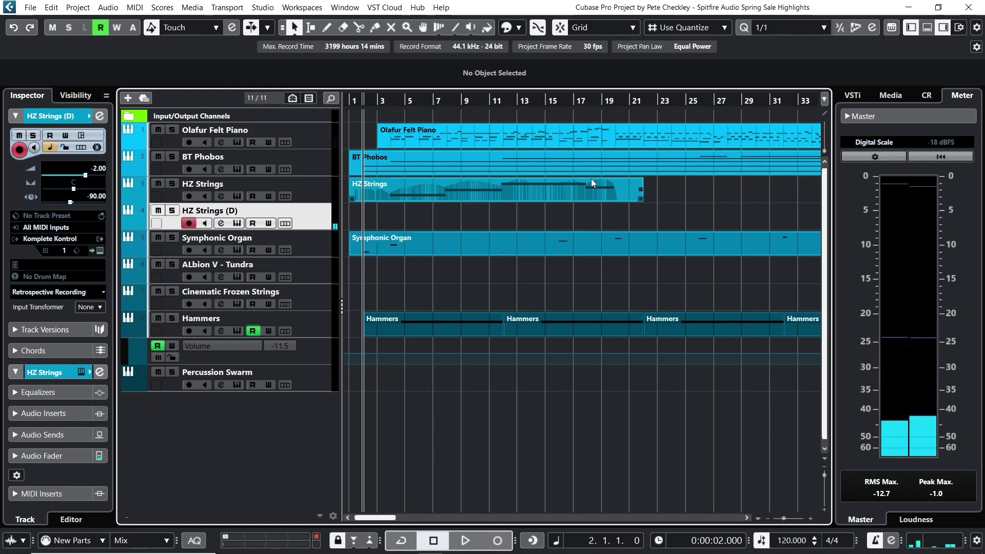
Record a cello part on the HZ Strings (D) track from bar 1 to about bar 20
{"action": "left_click_drag", "start_coordinate": [368, 100], "coordinate": [343, 101]}
{"action": "key", "text": "KP_Multiply"}
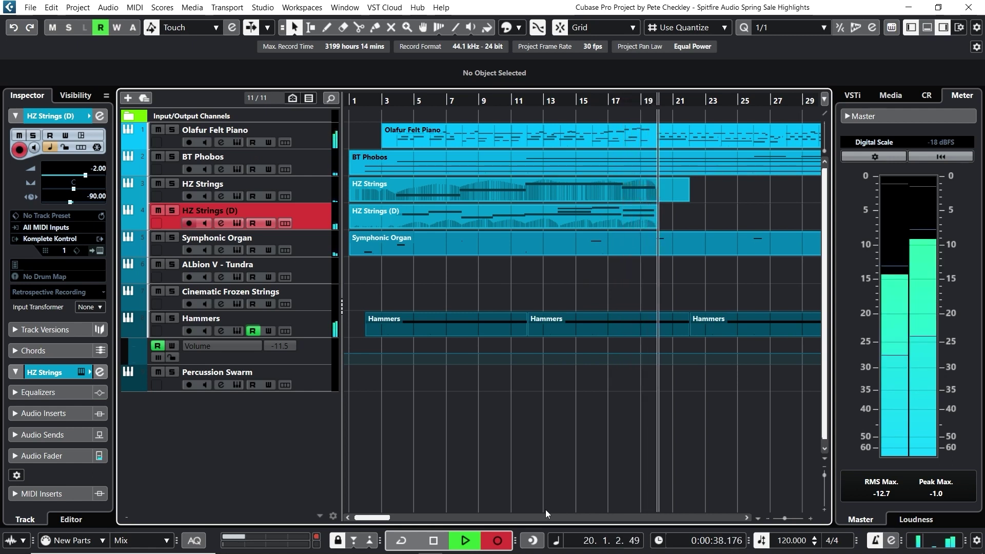
{"action": "key", "text": "space"}
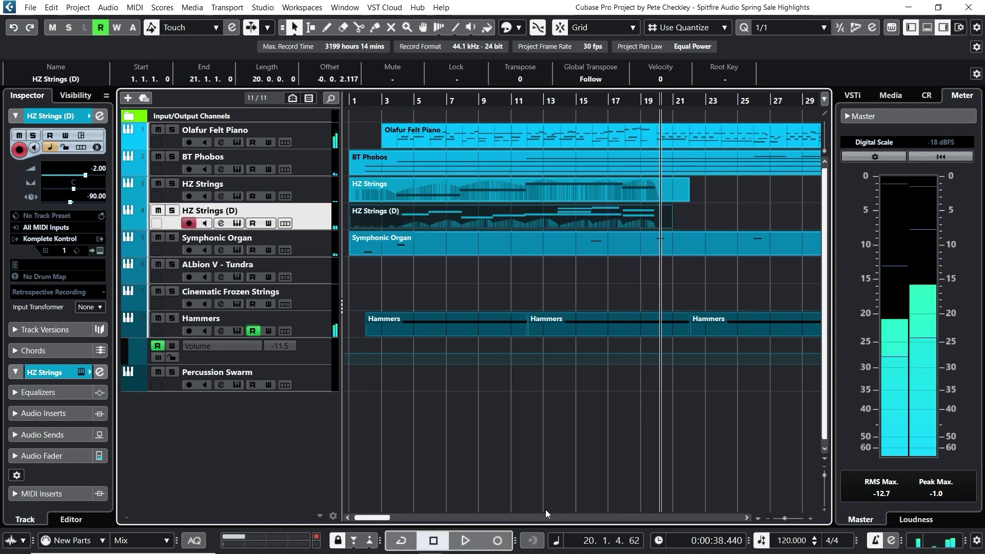
Switch the HZ Strings (D) cello articulation to Long Soft CS
{"action": "left_click", "coordinate": [240, 225]}
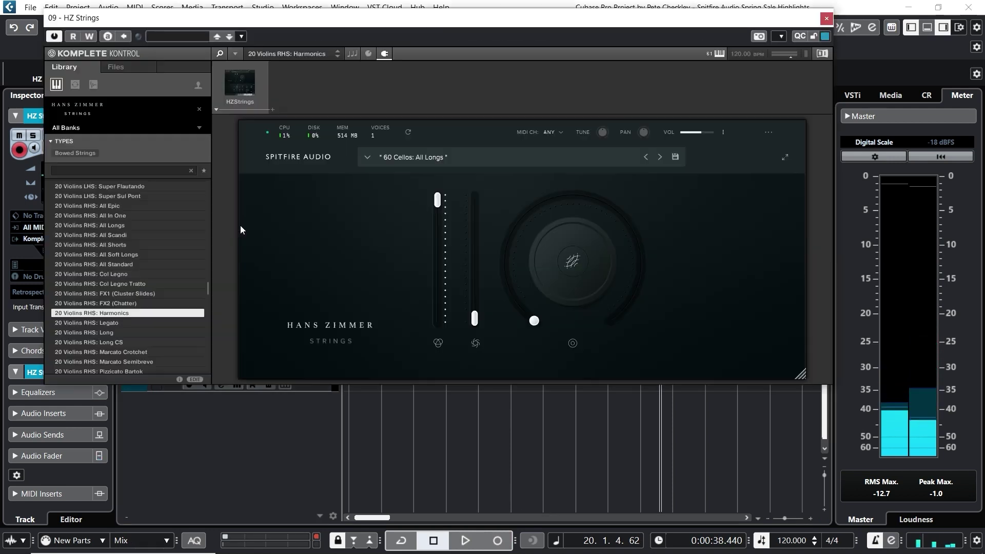
{"action": "left_click", "coordinate": [423, 159]}
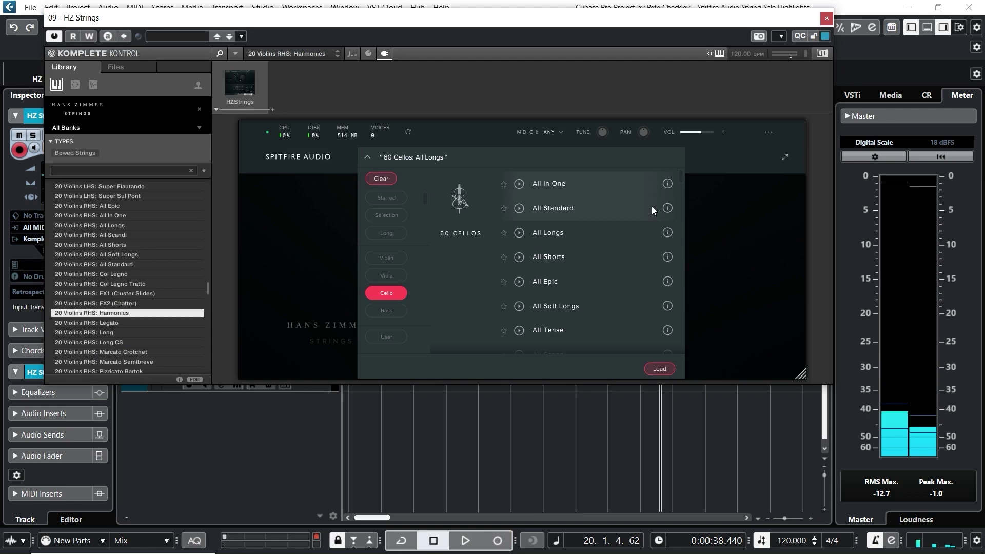
{"action": "left_click", "coordinate": [451, 156]}
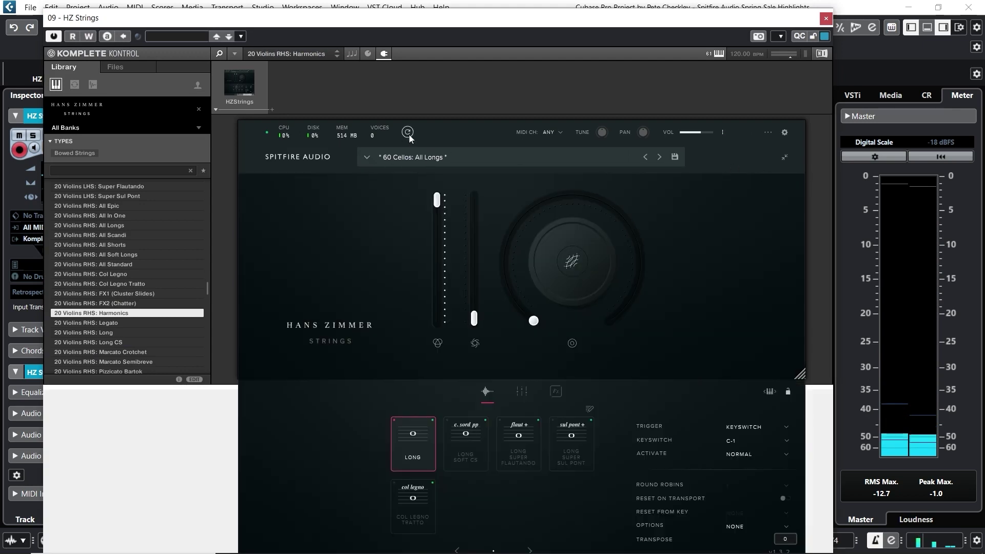
{"action": "left_click", "coordinate": [465, 435]}
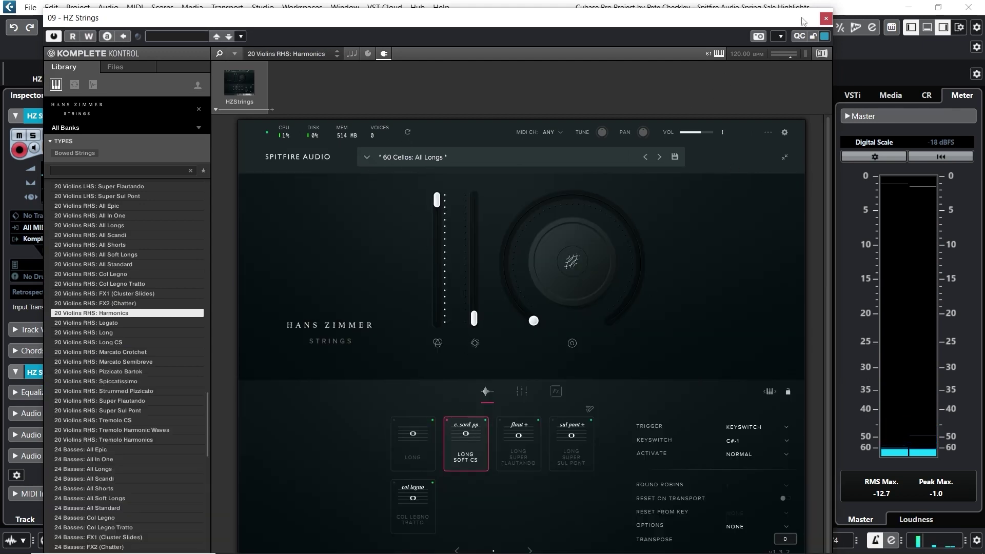
{"action": "left_click", "coordinate": [825, 18]}
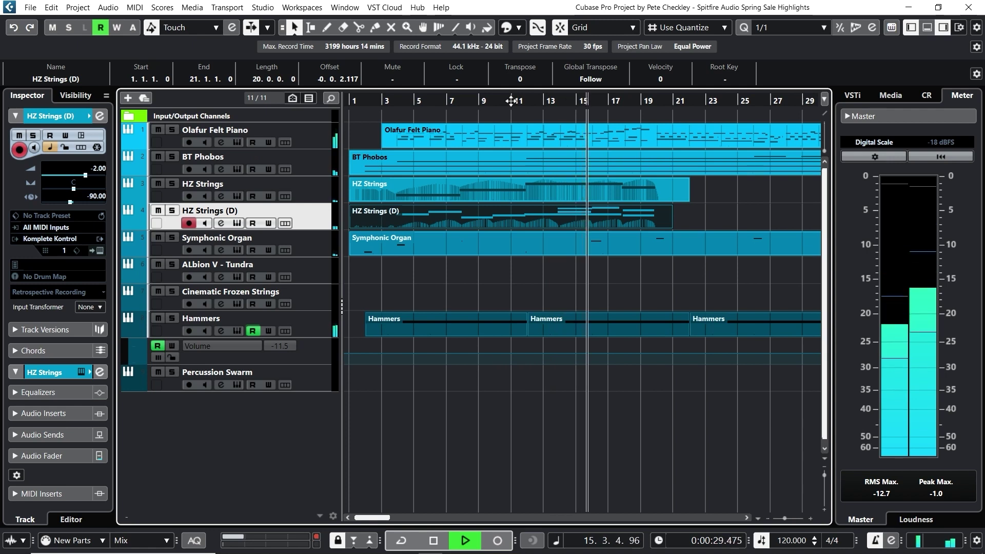
Audition the HZ Strings (D) cello part soloed and in the full mix, and return the playhead to bar 1
{"action": "left_click", "coordinate": [173, 211]}
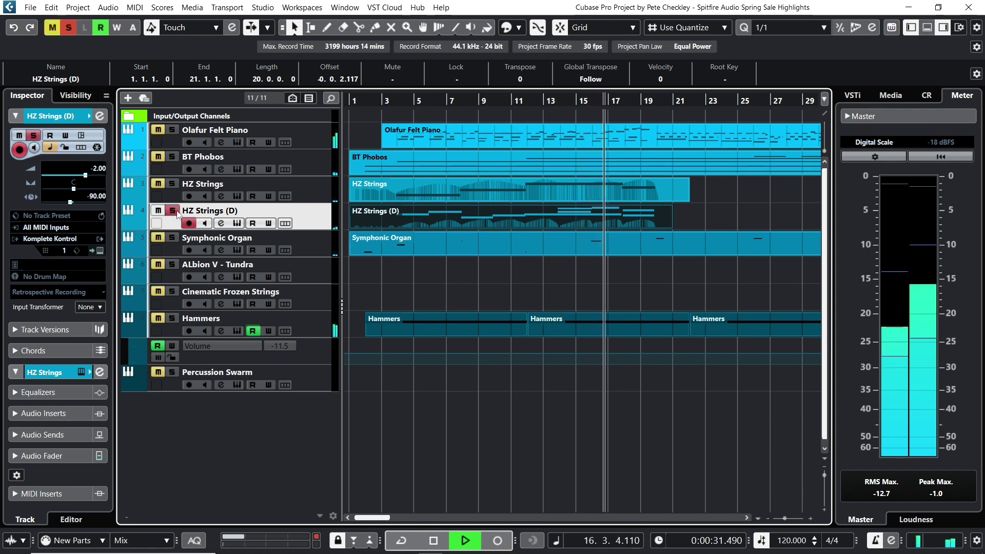
{"action": "left_click", "coordinate": [173, 210]}
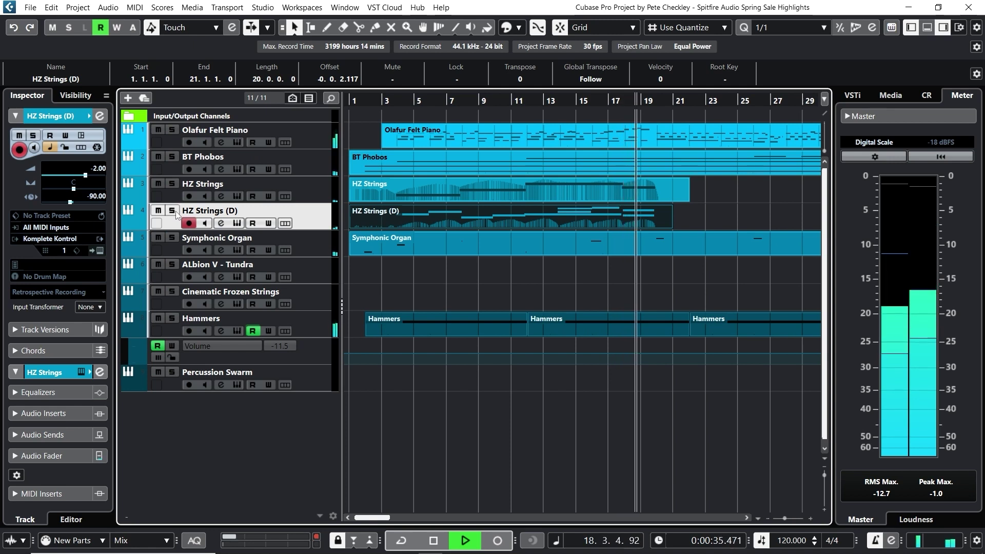
{"action": "key", "text": "space"}
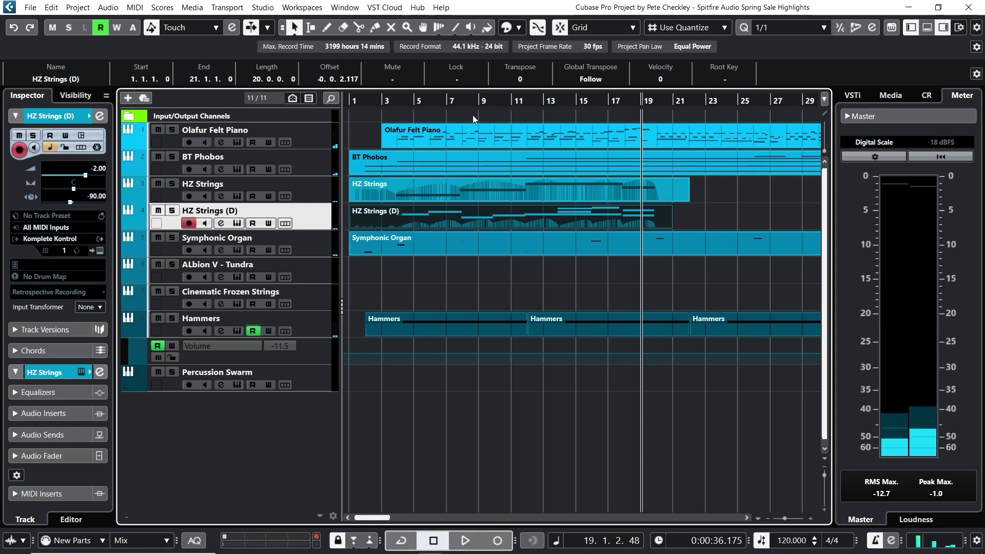
{"action": "key", "text": "Home"}
{"action": "key", "text": "g"}
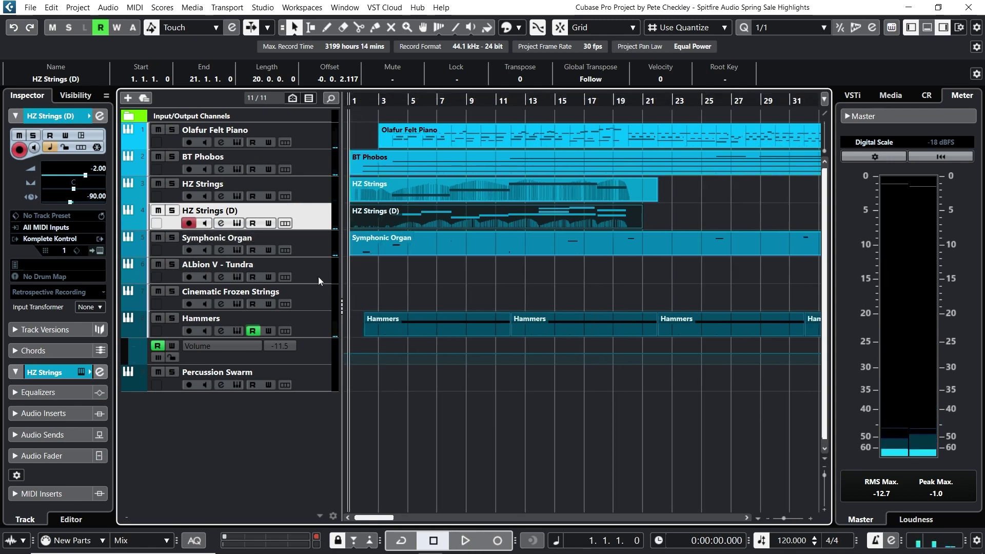
Open the instrument of the ALbion V - Tundra track and switch the Albion Five library to the Albion V Orchestra bank
{"action": "left_click", "coordinate": [319, 278]}
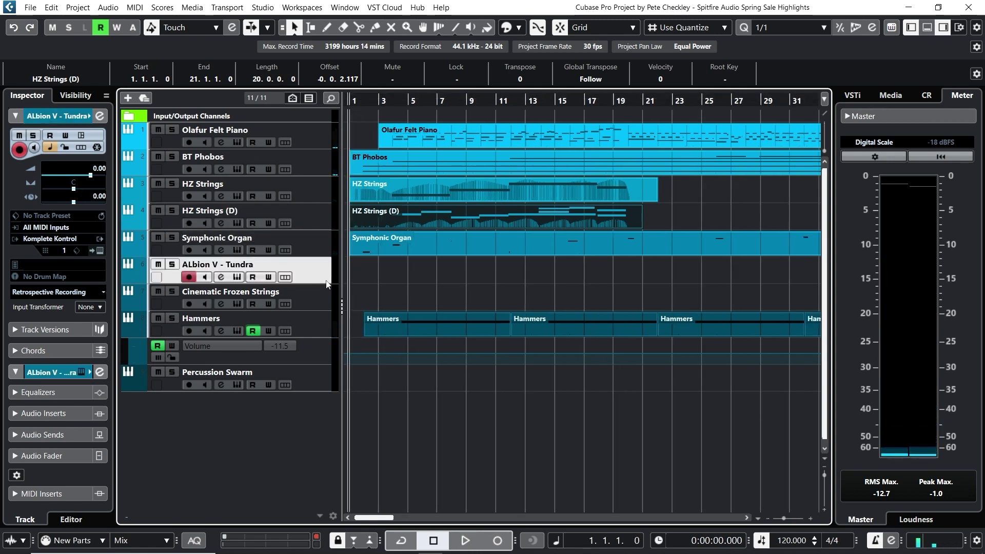
{"action": "left_click", "coordinate": [237, 277]}
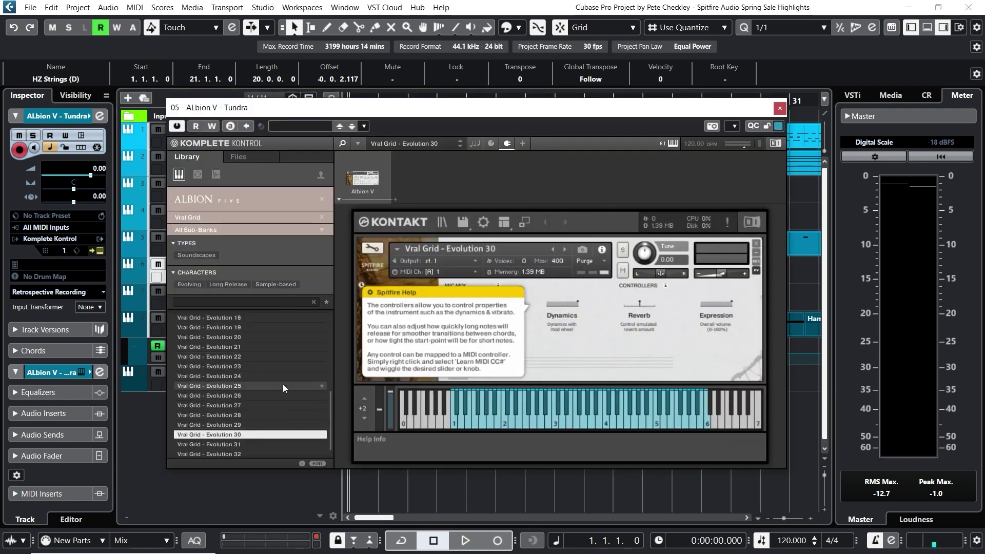
{"action": "left_click", "coordinate": [238, 204]}
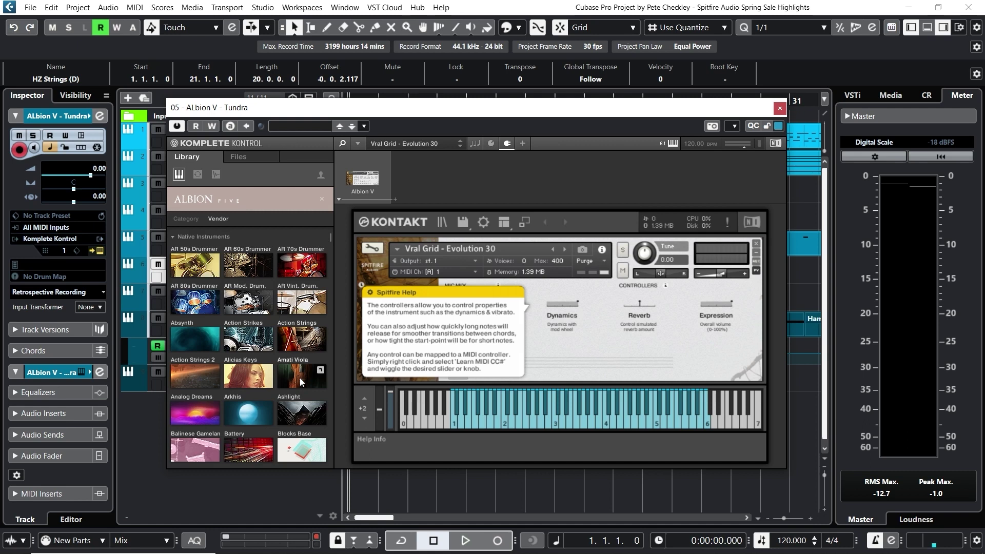
{"action": "left_click", "coordinate": [250, 218]}
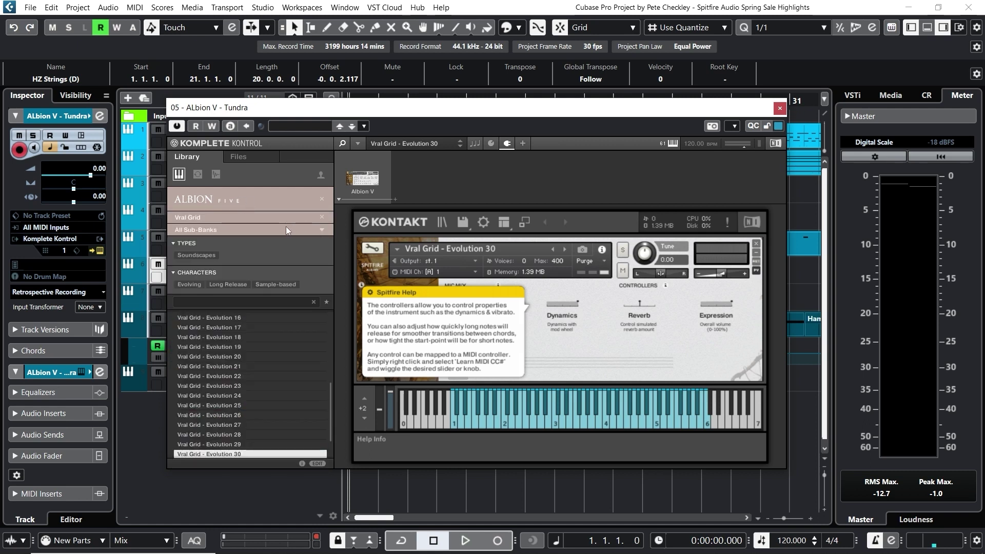
{"action": "left_click", "coordinate": [278, 218]}
{"action": "left_click", "coordinate": [218, 241]}
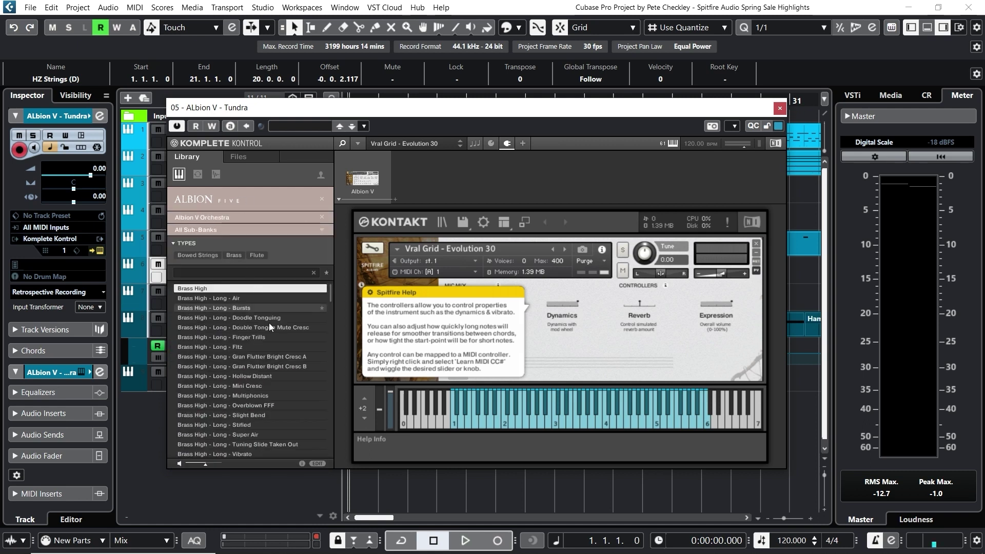
Load the Strings High - Short - Frozen preset on the ALbion V - Tundra track and close the instrument
{"action": "scroll", "coordinate": [288, 324], "scroll_direction": "down", "scroll_amount": 3}
{"action": "mouse_move", "coordinate": [330, 295]}
{"action": "left_mouse_down"}
{"action": "mouse_move", "coordinate": [328, 369]}
{"action": "mouse_move", "coordinate": [329, 359]}
{"action": "left_mouse_up"}
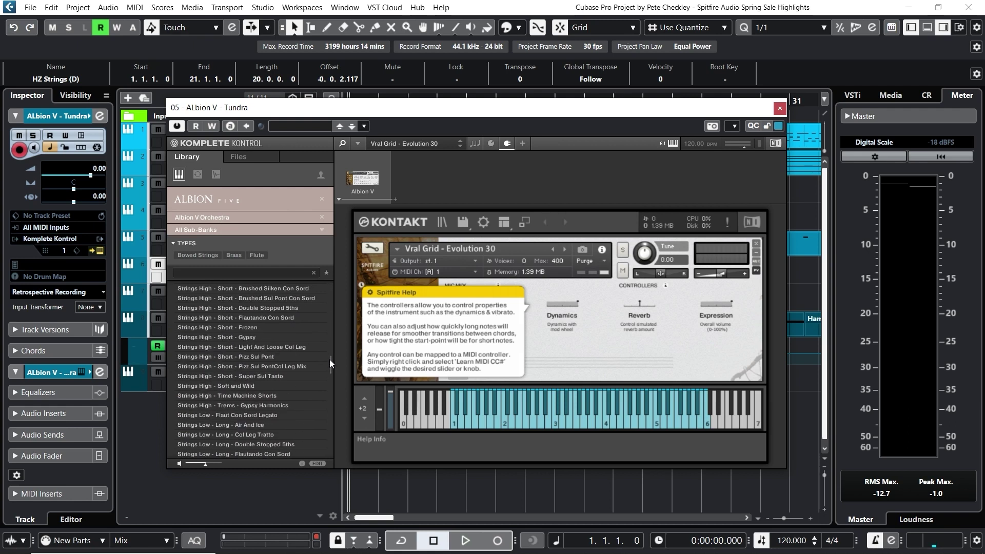
{"action": "double_click", "coordinate": [264, 327]}
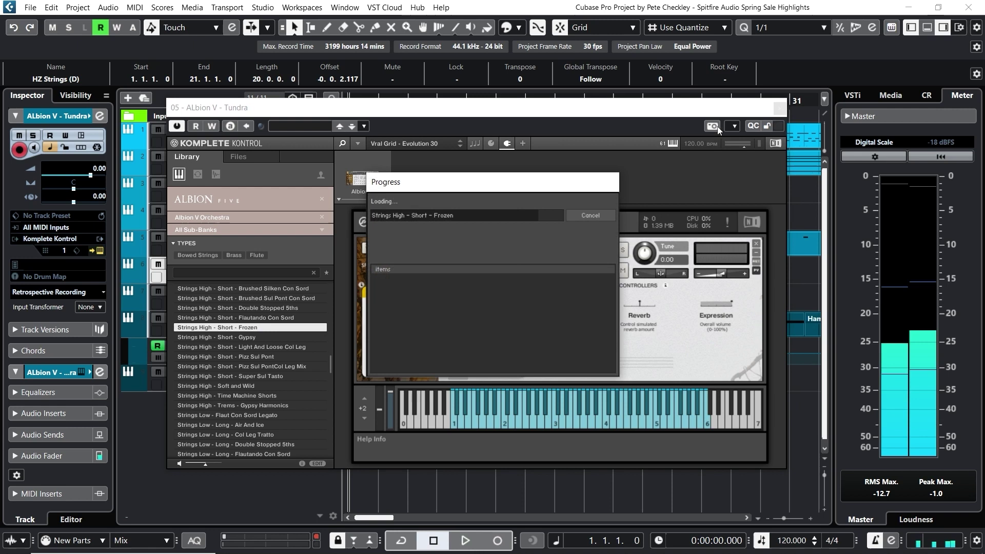
{"action": "key", "text": "Escape"}
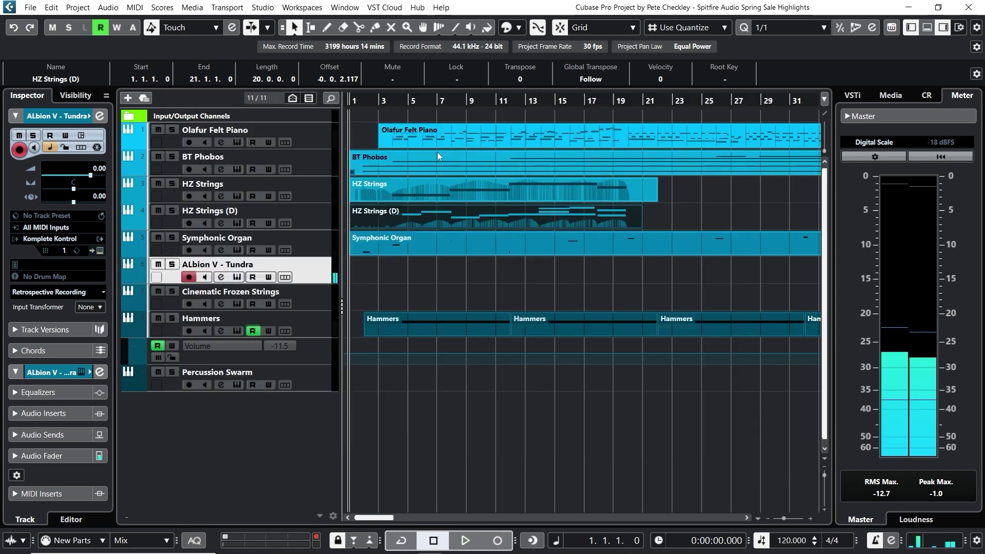
Replace the preset on ALbion V - Tundra with Strings High - Long - Frozen and close the instrument
{"action": "left_click", "coordinate": [237, 279]}
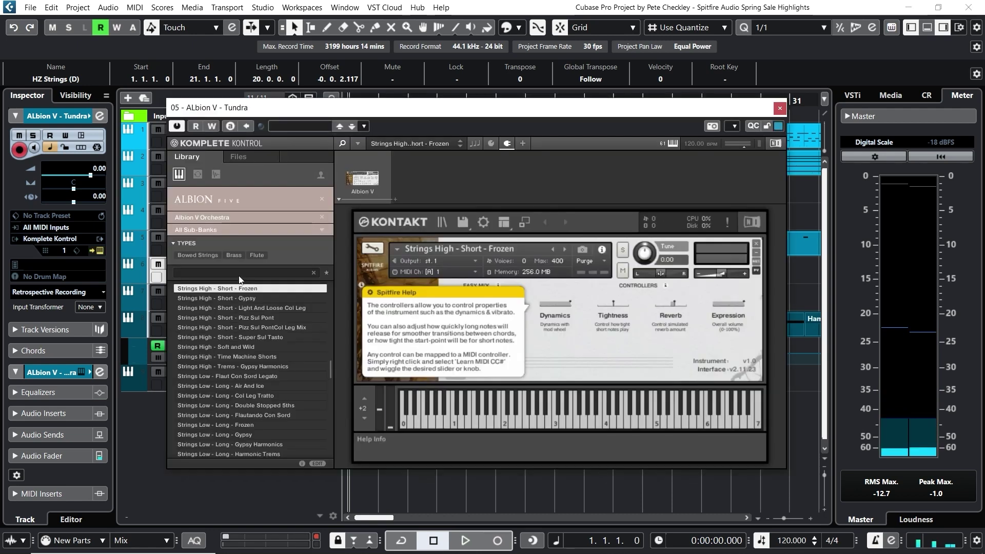
{"action": "scroll", "coordinate": [269, 306], "scroll_direction": "up", "scroll_amount": 3}
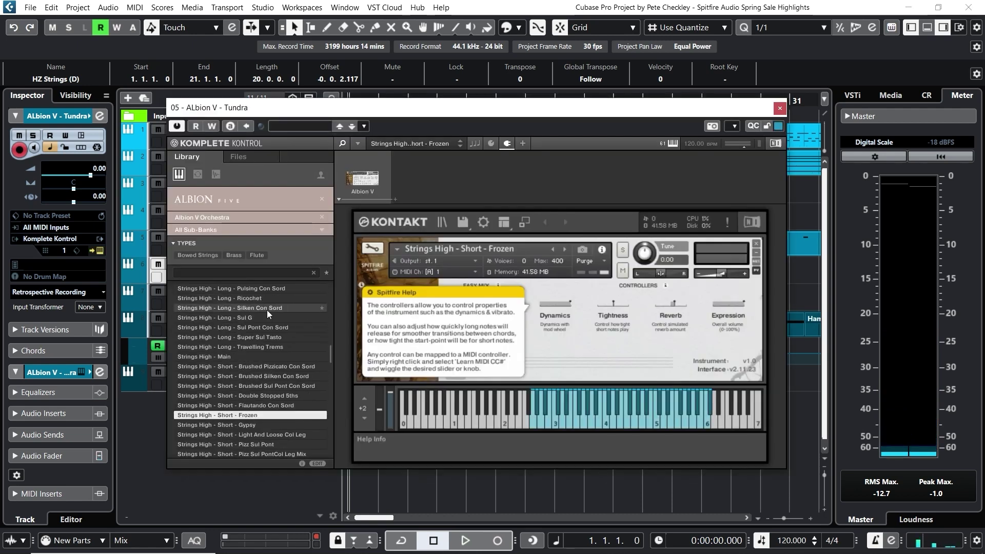
{"action": "scroll", "coordinate": [269, 313], "scroll_direction": "up", "scroll_amount": 1}
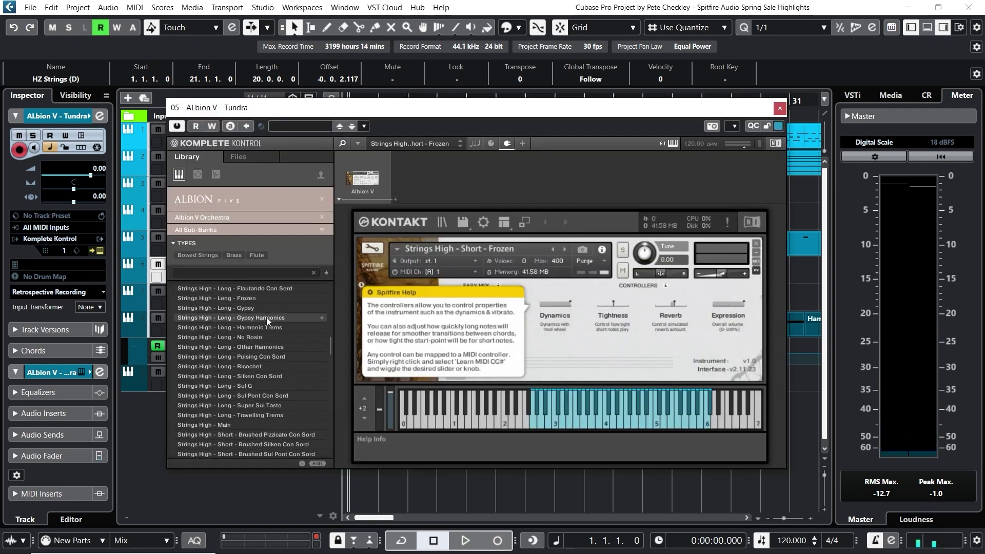
{"action": "left_click", "coordinate": [256, 299]}
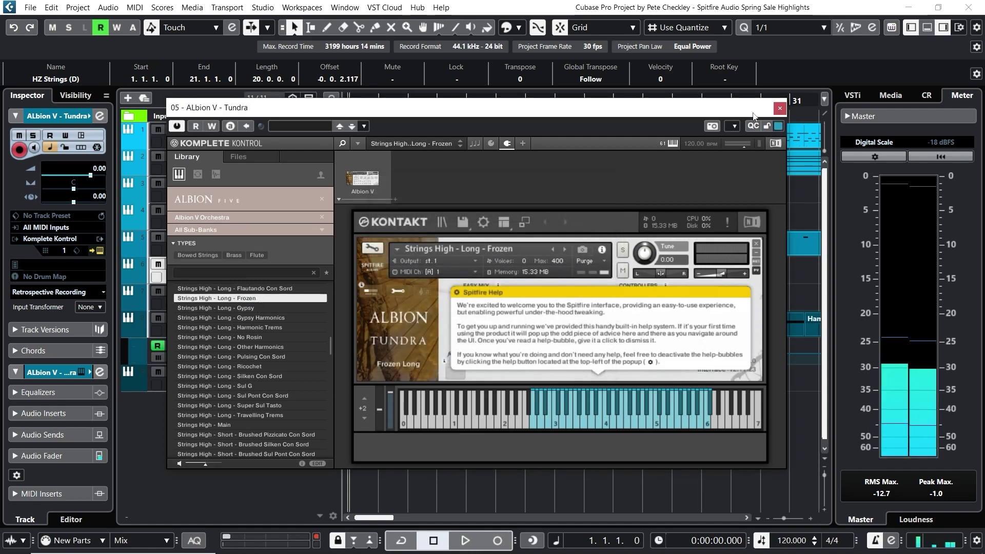
{"action": "left_click", "coordinate": [780, 107]}
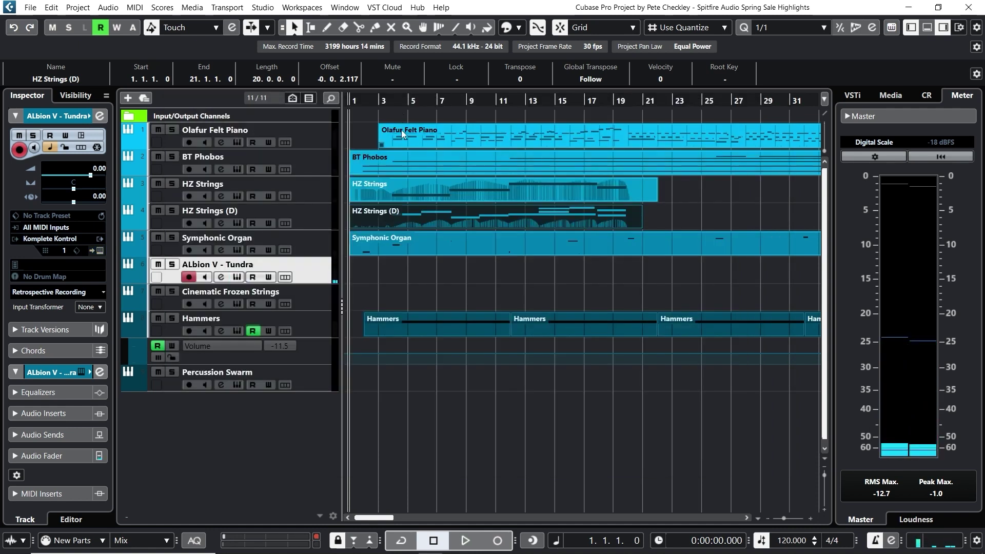
Play the arrangement from bar 1 to about bar 11 and delete the recorded HZ Strings (D) part
{"action": "key", "text": "space"}
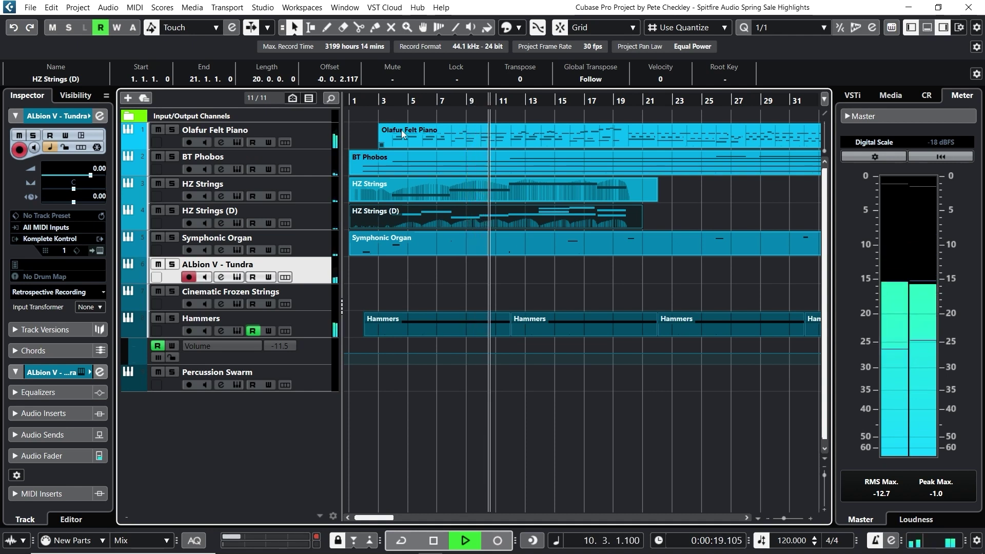
{"action": "key", "text": "space"}
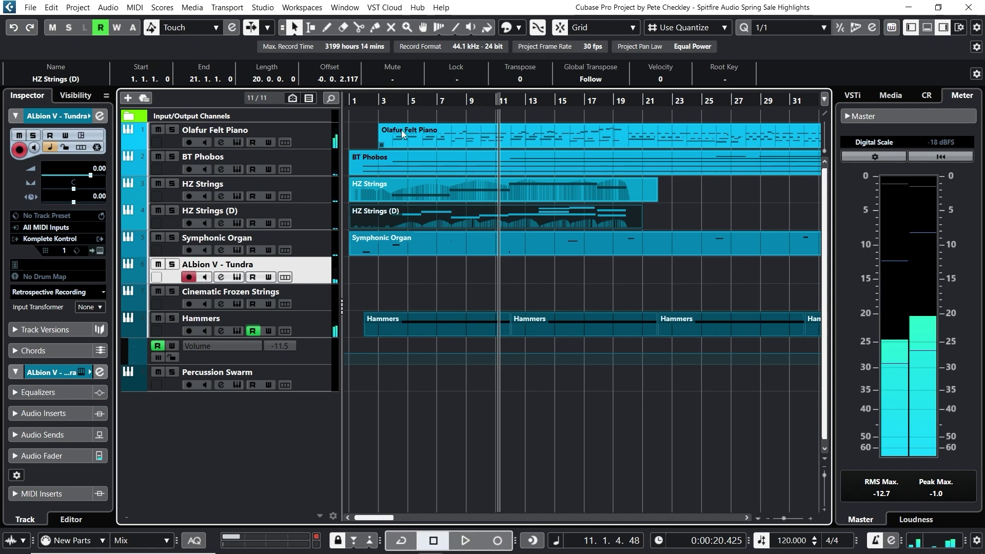
{"action": "key", "text": "Delete"}
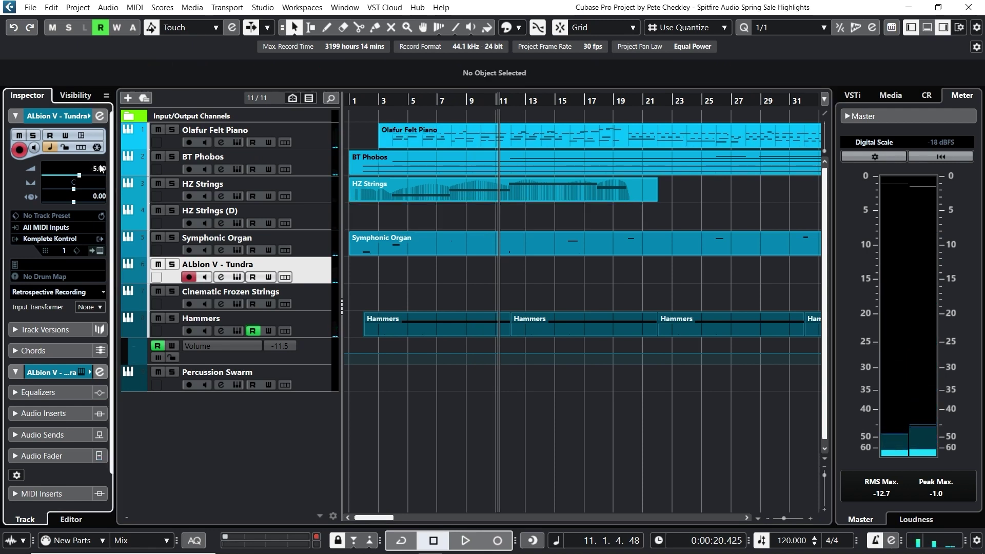
Record a frozen strings part on the ALbion V - Tundra track from bar 1 to about bar 20
{"action": "key", "text": "Home"}
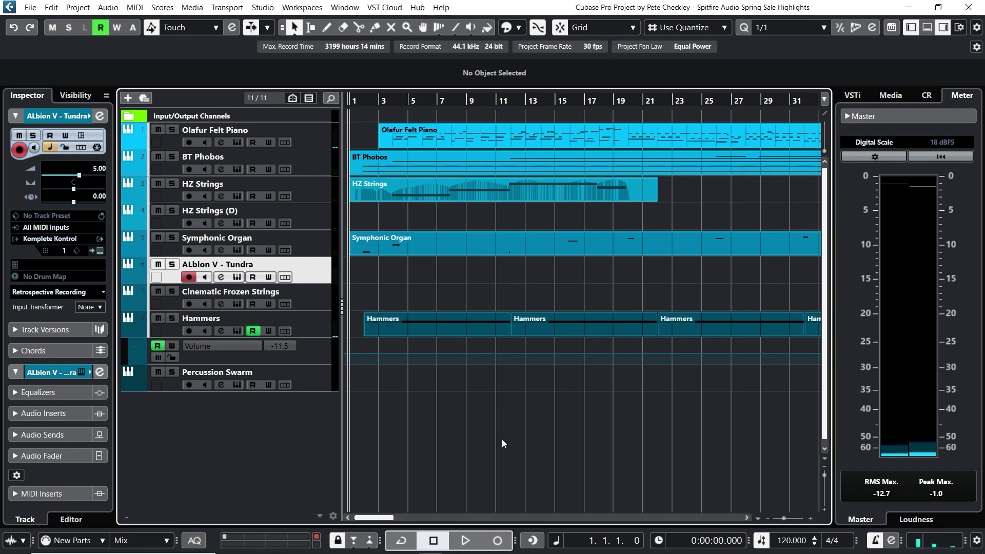
{"action": "left_click", "coordinate": [471, 533]}
{"action": "left_click", "coordinate": [497, 540]}
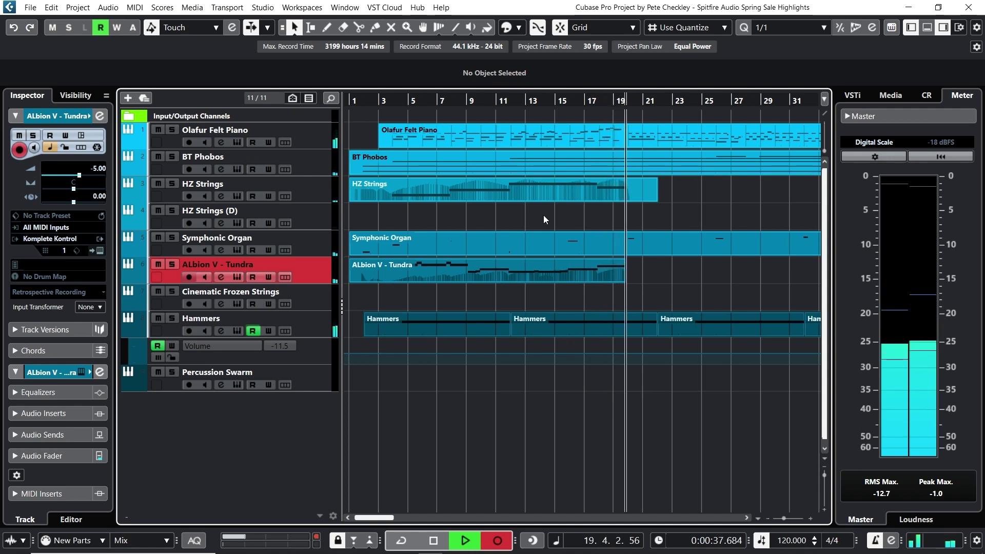
{"action": "key", "text": "space"}
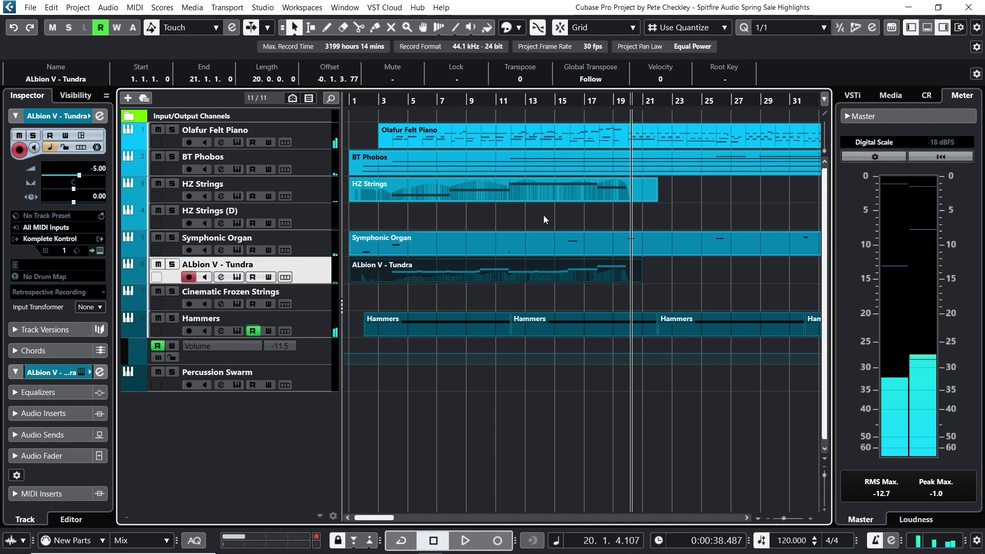
{"action": "left_click_drag", "start_coordinate": [600, 102], "coordinate": [378, 102]}
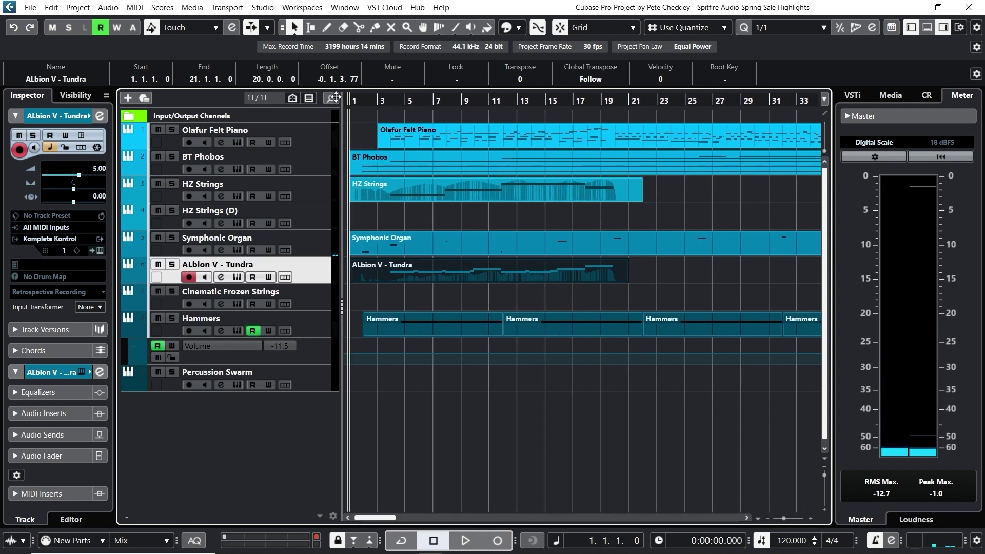
Open the HZ Strings (D) instrument and replace its preset with 60 Cellos: All Shorts
{"action": "left_click", "coordinate": [236, 223]}
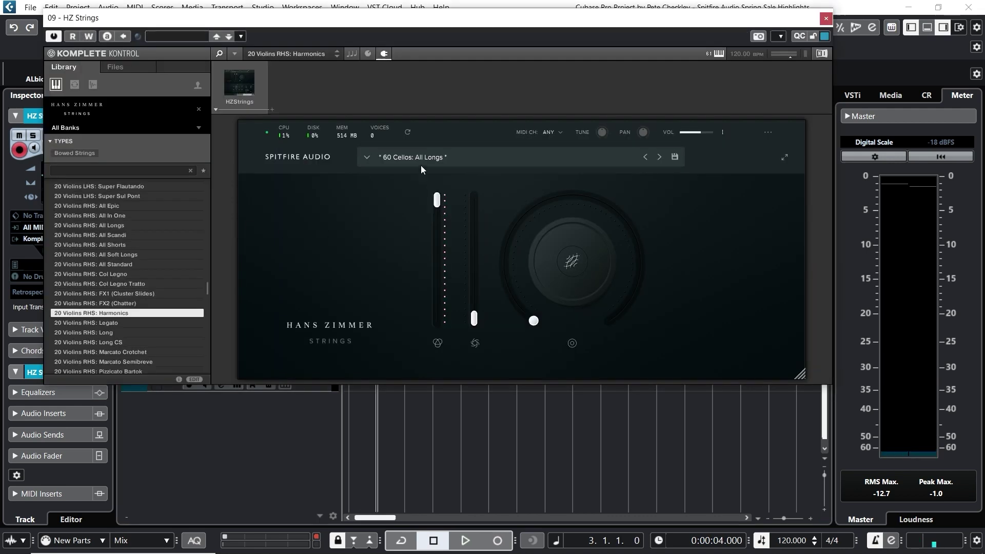
{"action": "left_click", "coordinate": [420, 164]}
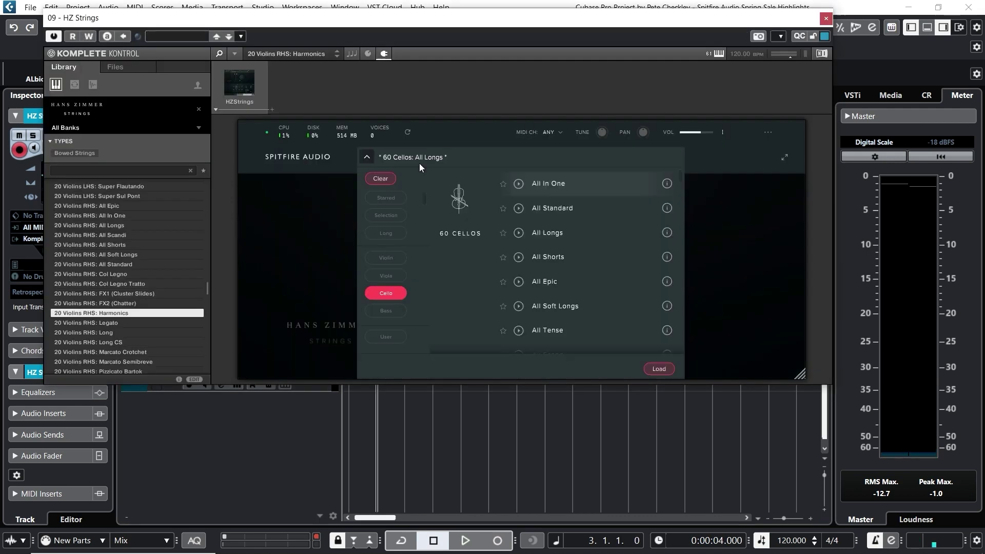
{"action": "left_click", "coordinate": [316, 226]}
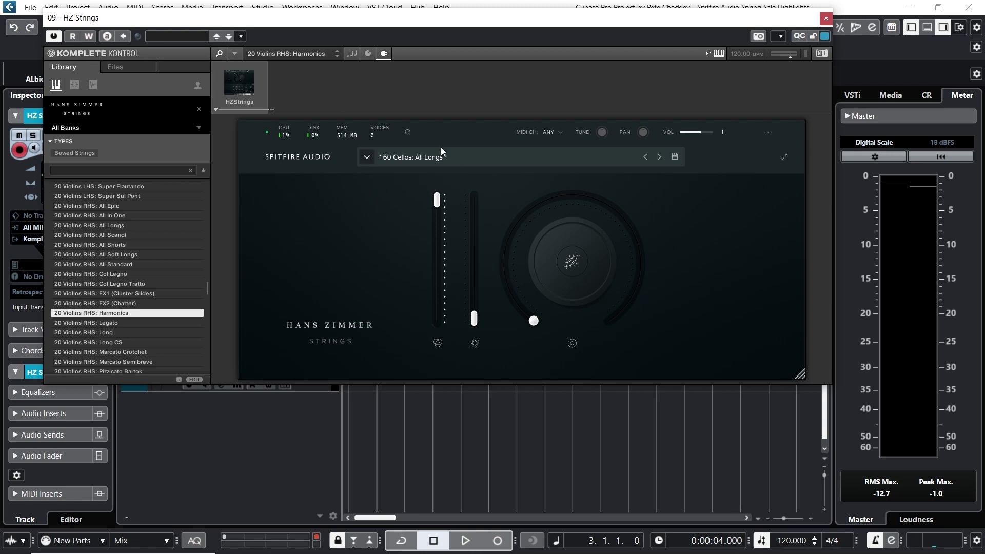
{"action": "left_click", "coordinate": [485, 157]}
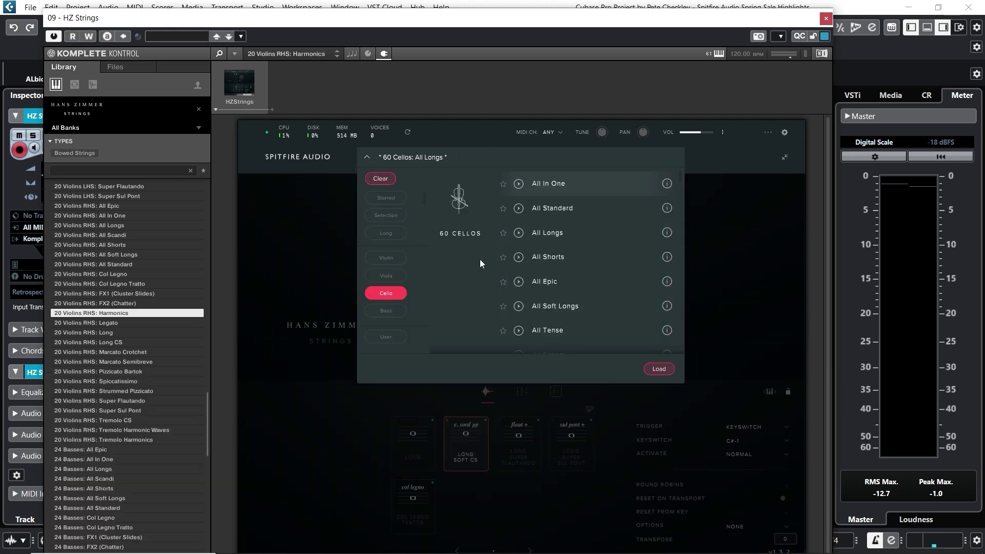
{"action": "double_click", "coordinate": [585, 253]}
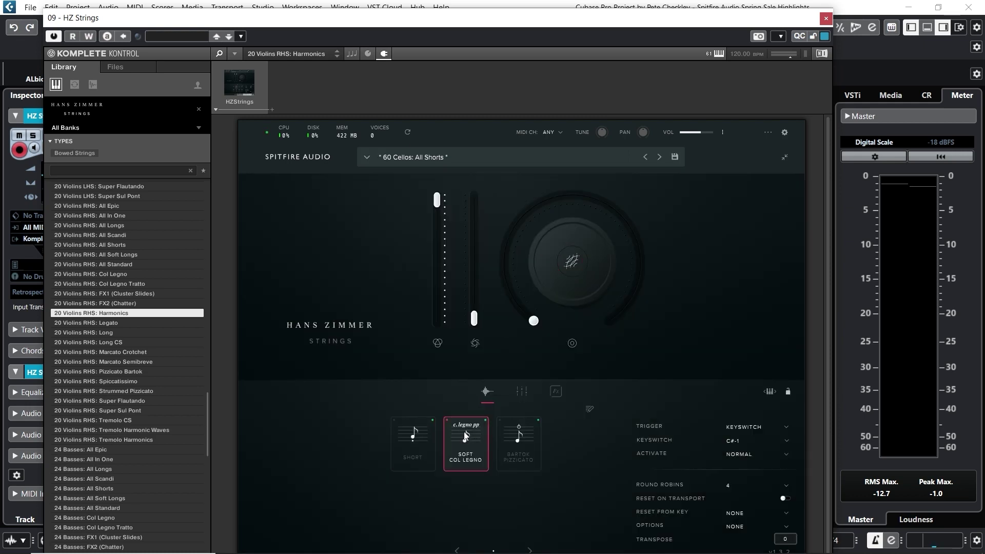
Try the Soft Col Legno articulation of the cellos, choose Bartok Pizzicato instead and close the instrument
{"action": "left_click", "coordinate": [526, 442]}
{"action": "left_click", "coordinate": [486, 448]}
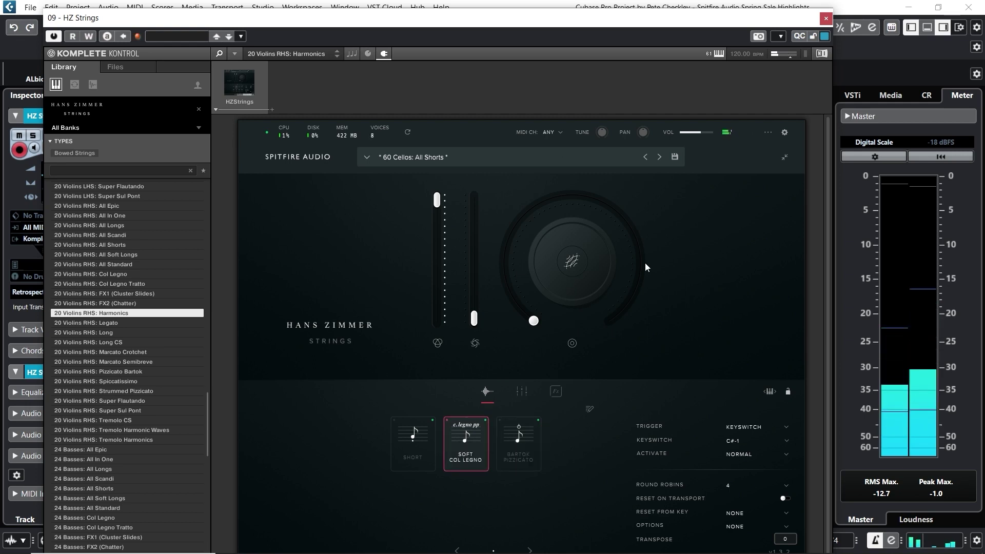
{"action": "left_click", "coordinate": [535, 425]}
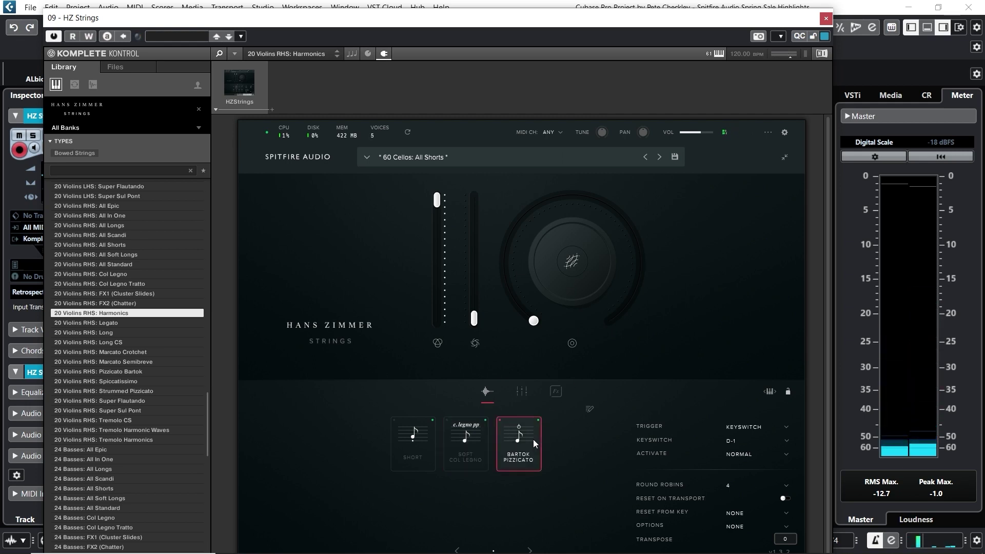
{"action": "left_click", "coordinate": [825, 19]}
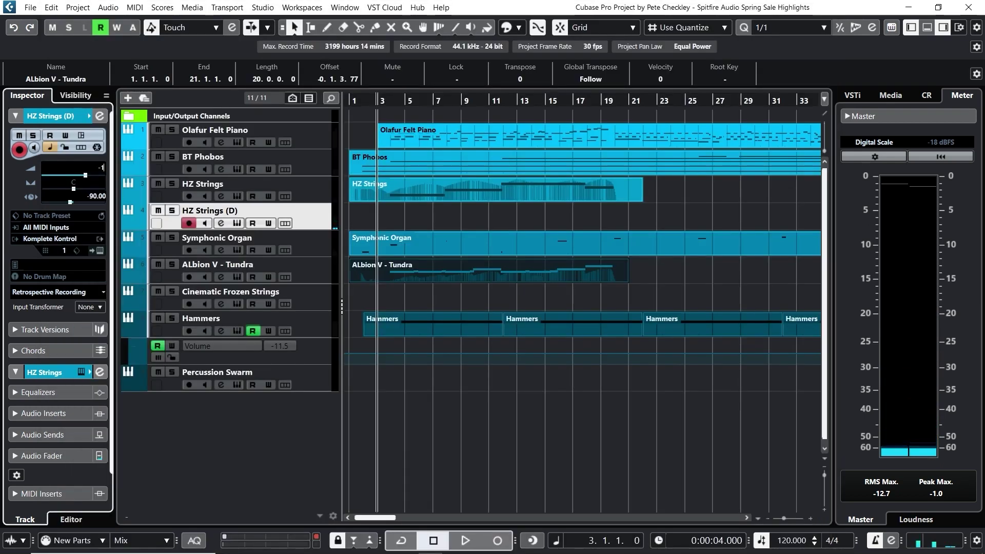
Try recording a Bartok Pizzicato part on HZ Strings (D) from bar 1 to about bar 11, and delete the take
{"action": "left_click", "coordinate": [351, 100]}
{"action": "left_click", "coordinate": [465, 540]}
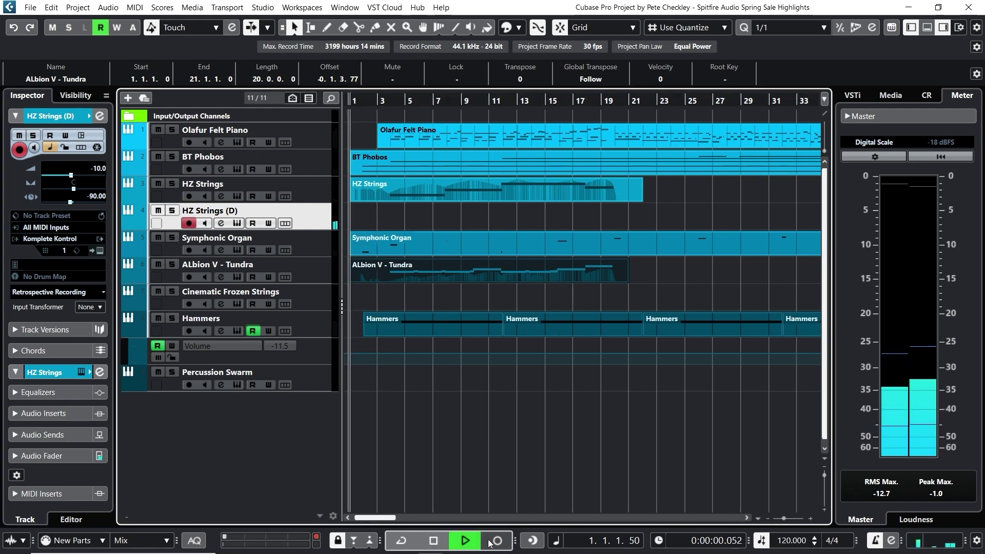
{"action": "left_click", "coordinate": [490, 540]}
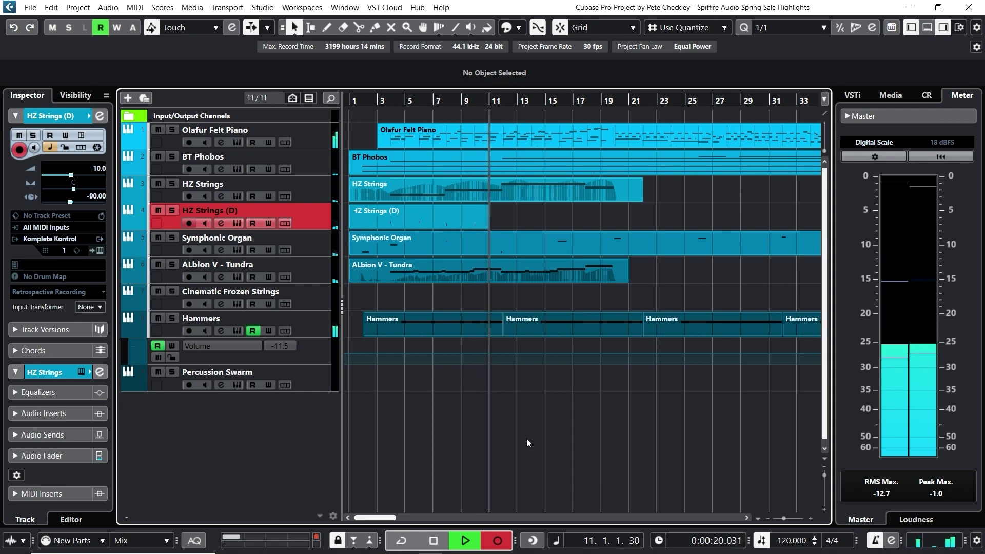
{"action": "key", "text": "space"}
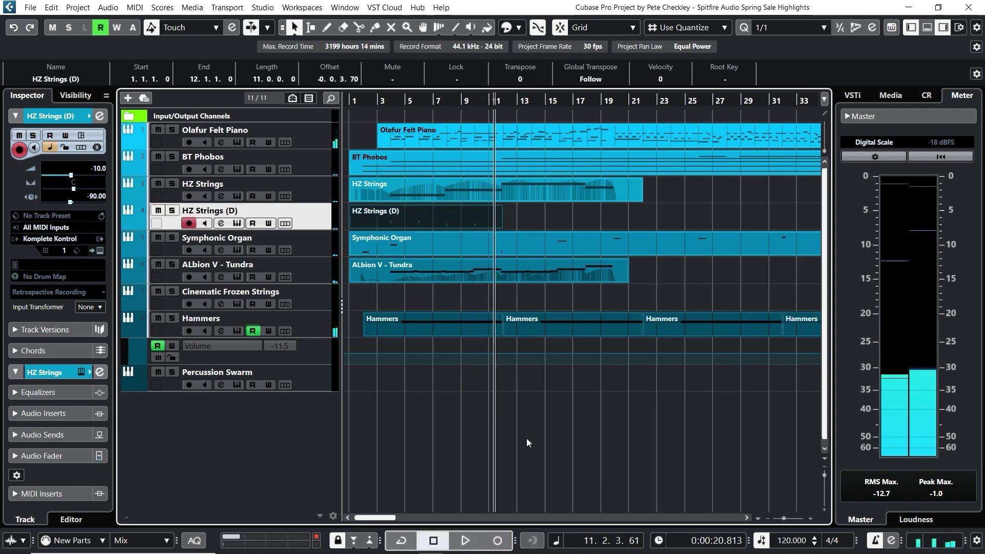
{"action": "key", "text": "Delete"}
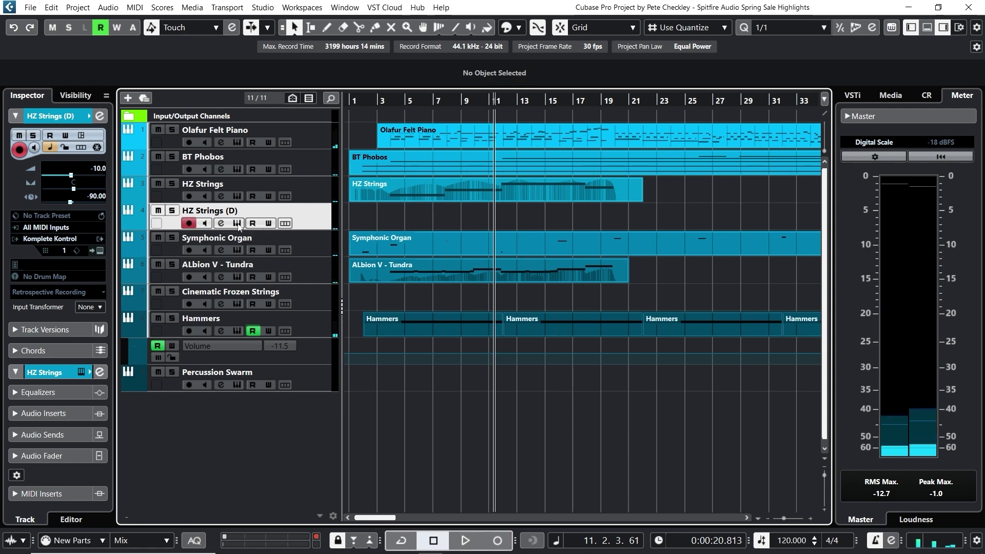
Rename the HZ Strings (D) track to HZ Strings Bartok and move the playhead to bar 19
{"action": "double_click", "coordinate": [210, 210]}
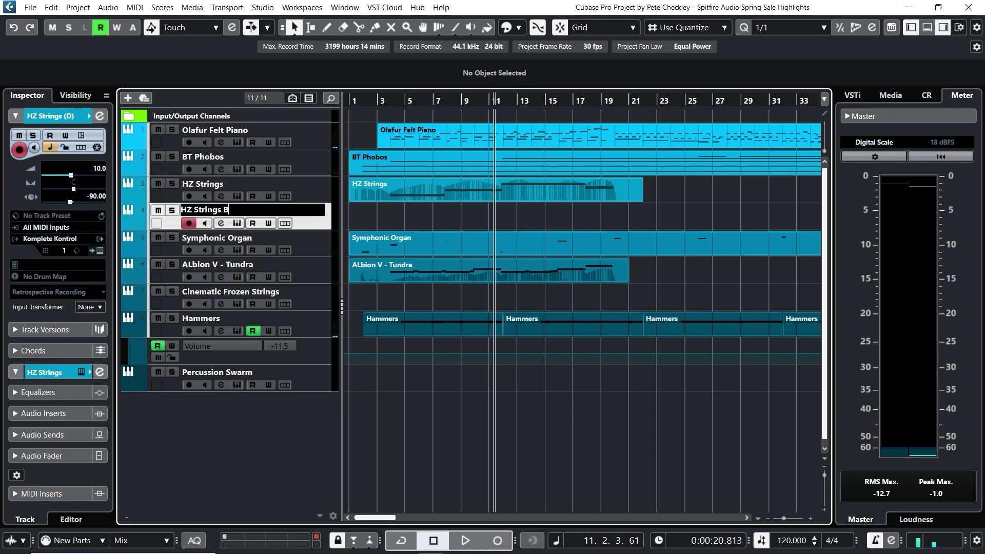
{"action": "type", "text": "Bartok"}
{"action": "key", "text": "Return"}
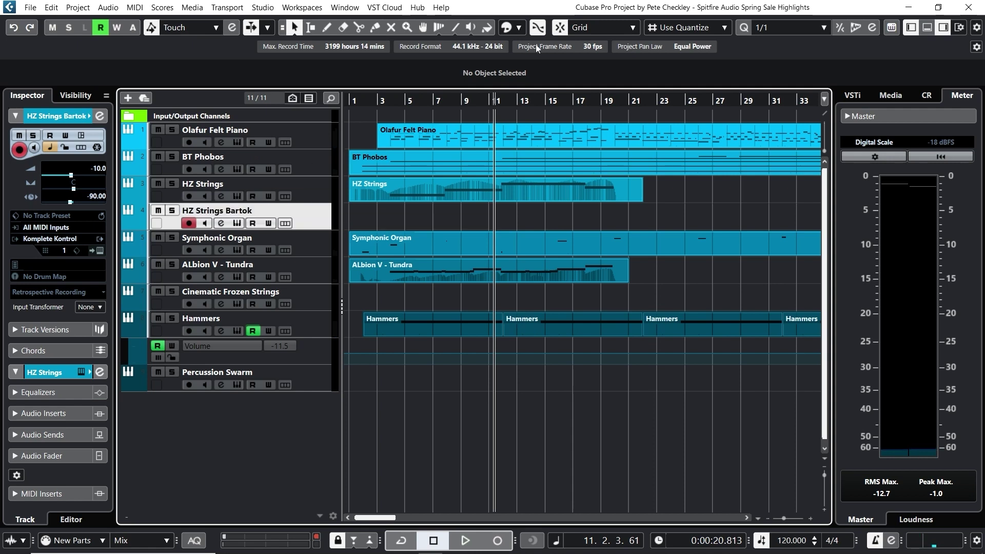
{"action": "left_click_drag", "start_coordinate": [604, 104], "coordinate": [518, 119]}
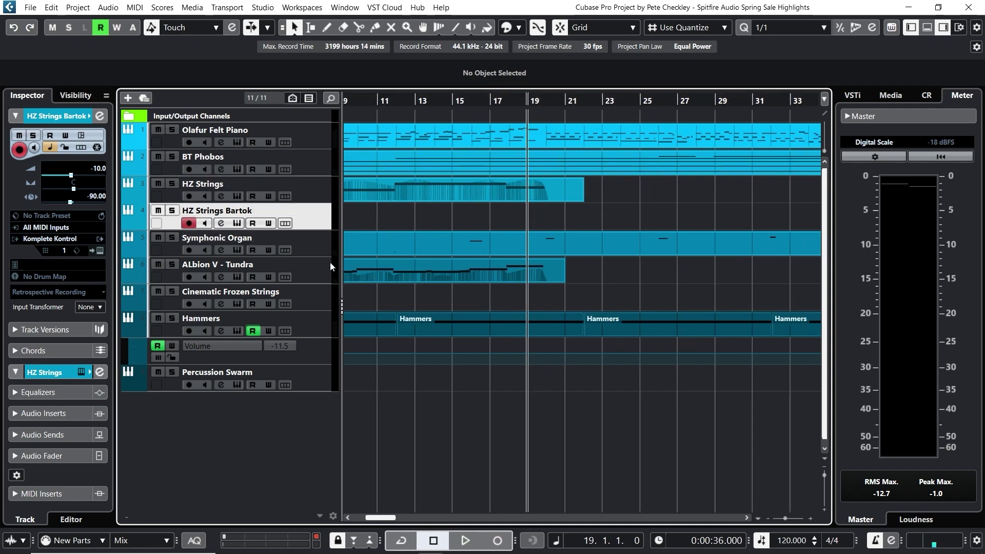
Duplicate the BT Phobos track and delete the copied part from the duplicate track
{"action": "right_click", "coordinate": [323, 168]}
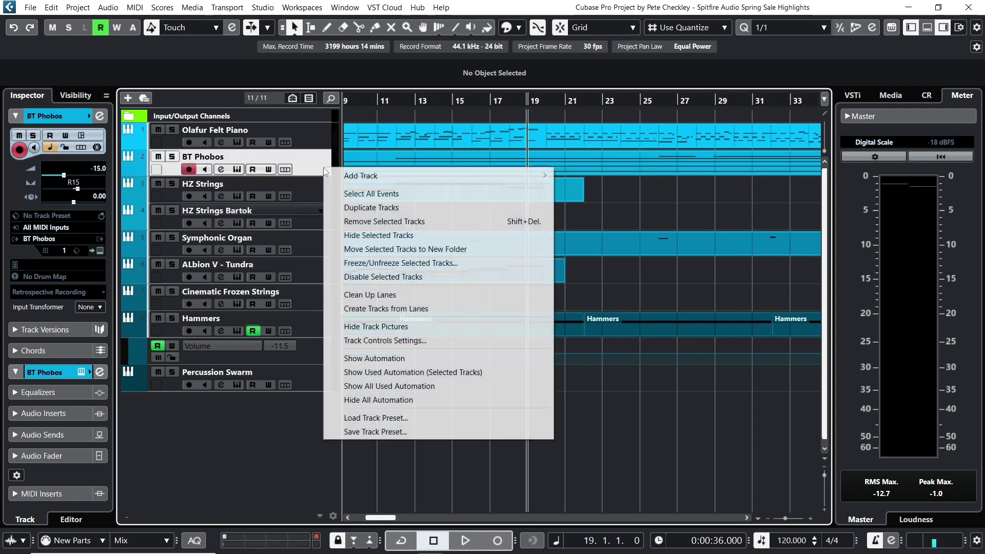
{"action": "left_click", "coordinate": [359, 217]}
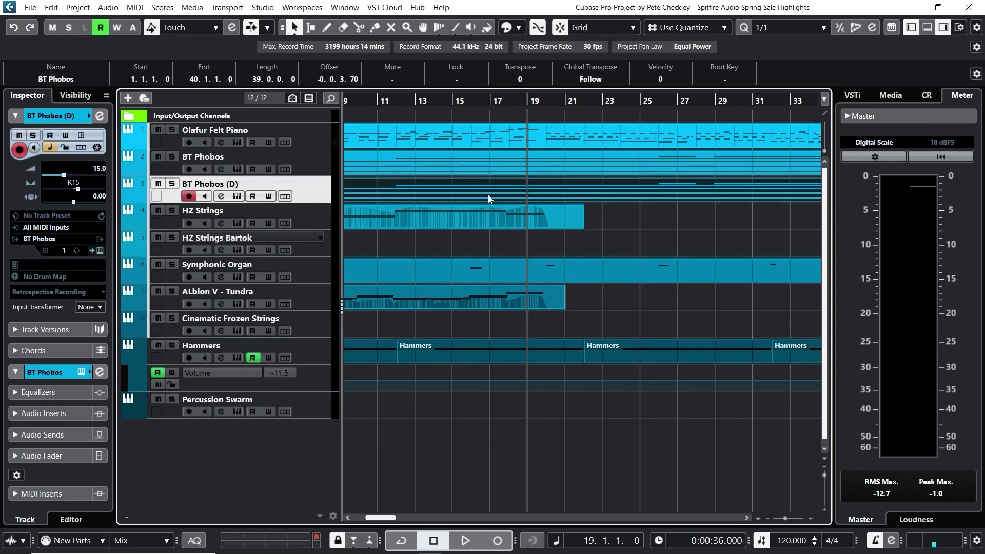
{"action": "key", "text": "Delete"}
Open the BT Phobos (D) instrument, load the BT rhythmic preset 148 - The Haunting and close the instrument
{"action": "left_click", "coordinate": [237, 196]}
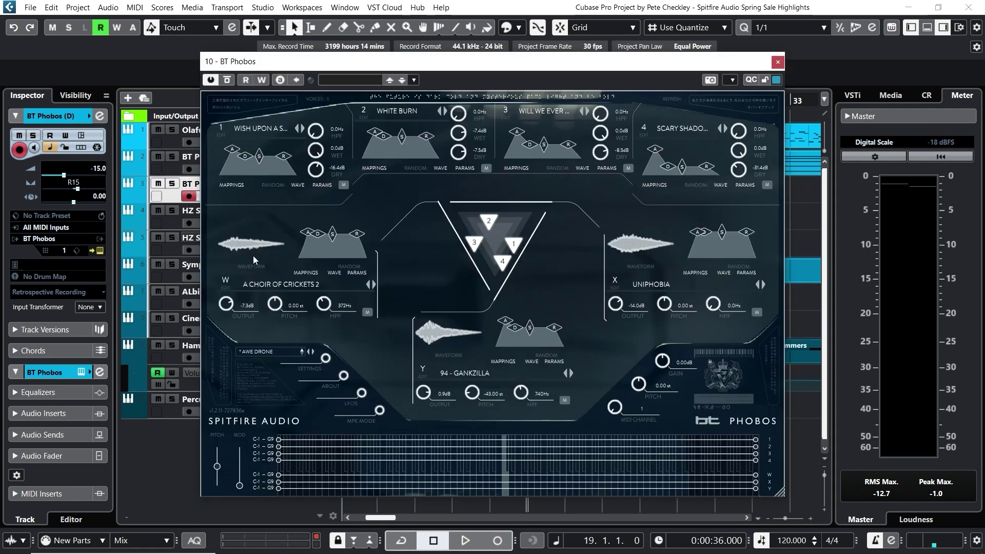
{"action": "left_click", "coordinate": [281, 351]}
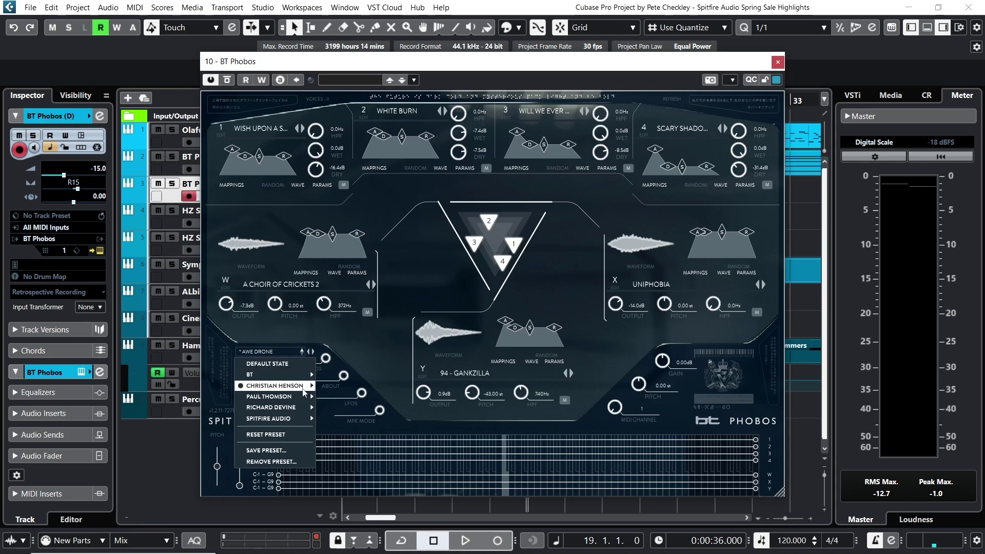
{"action": "mouse_move", "coordinate": [307, 383]}
{"action": "mouse_move", "coordinate": [339, 377]}
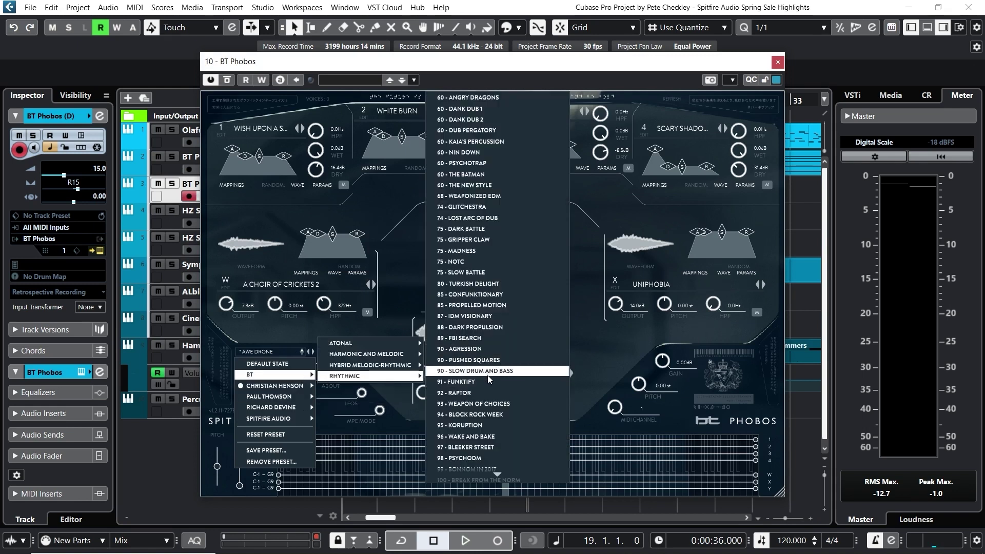
{"action": "scroll", "coordinate": [494, 399], "scroll_direction": "down", "scroll_amount": 5}
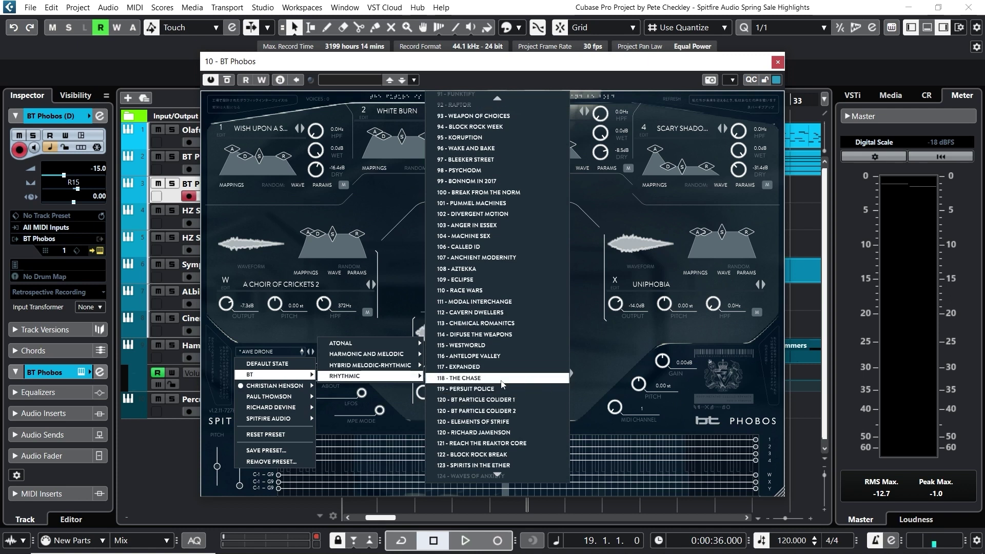
{"action": "scroll", "coordinate": [501, 384], "scroll_direction": "down", "scroll_amount": 2}
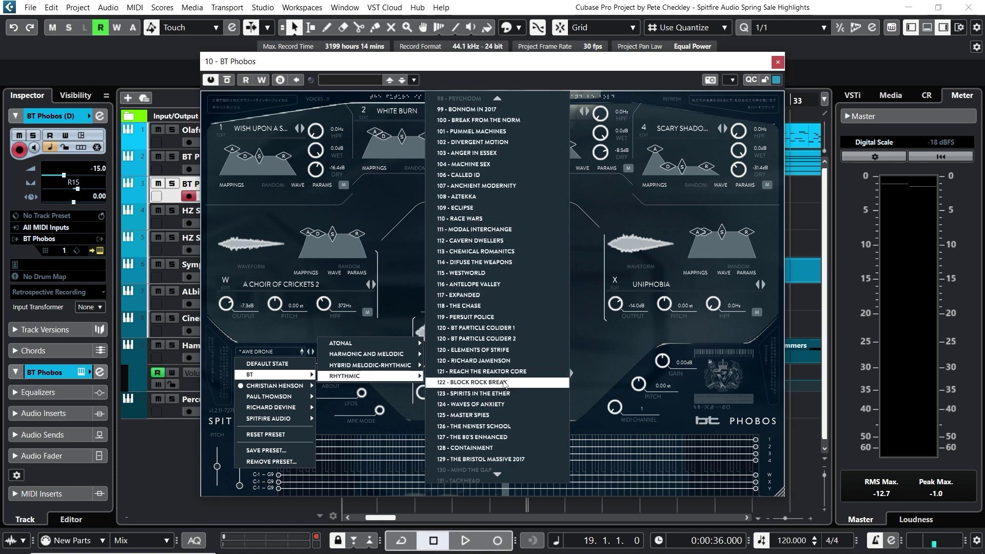
{"action": "scroll", "coordinate": [500, 399], "scroll_direction": "down", "scroll_amount": 3}
{"action": "scroll", "coordinate": [509, 426], "scroll_direction": "down", "scroll_amount": 3}
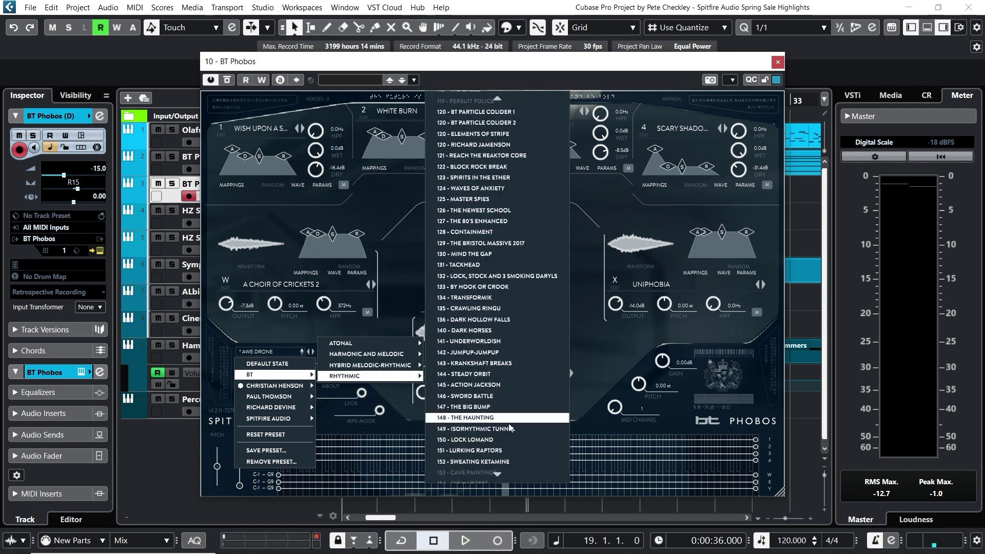
{"action": "left_click", "coordinate": [506, 420]}
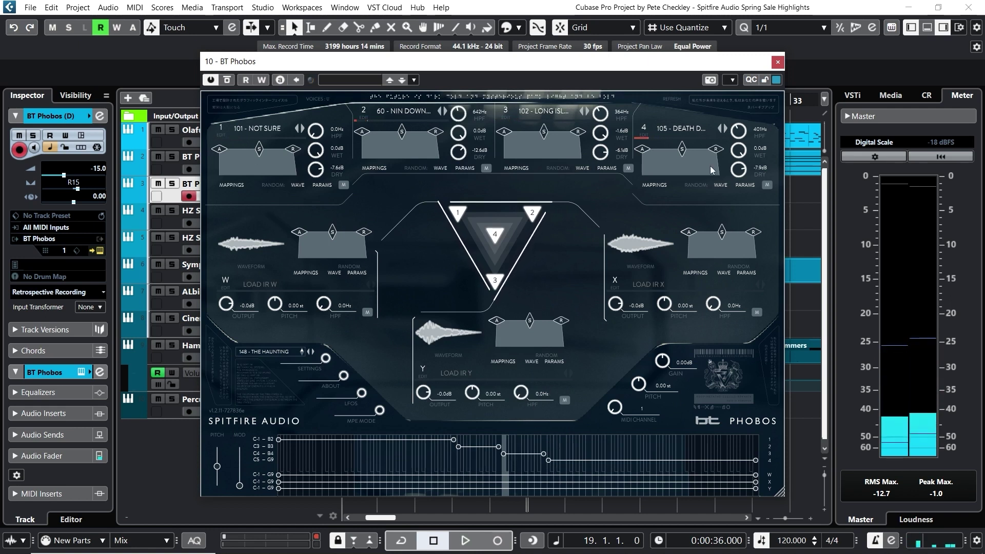
{"action": "left_click", "coordinate": [777, 63]}
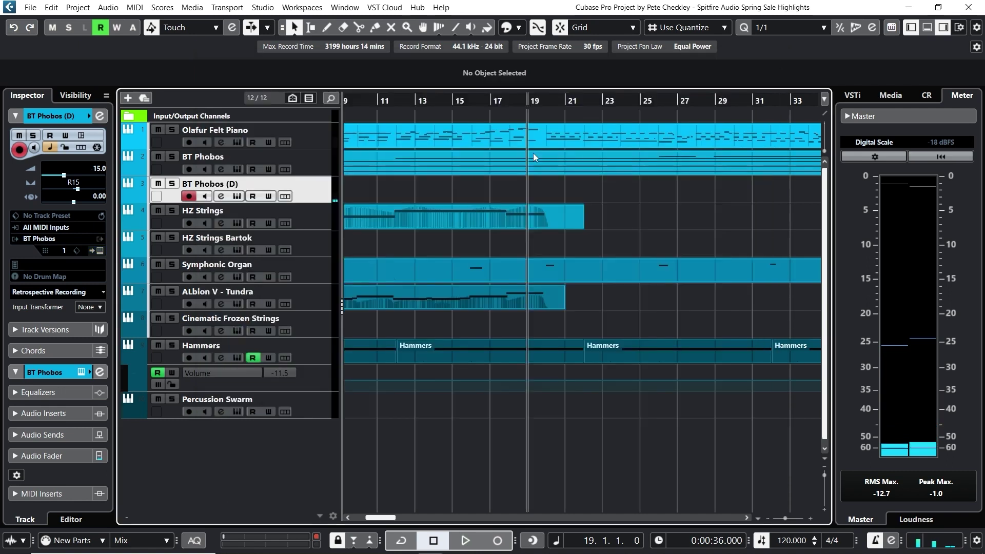
Try recording a part on BT Phobos (D) from bar 19 to about bar 25, discard the take and return to bar 19
{"action": "left_click", "coordinate": [465, 541]}
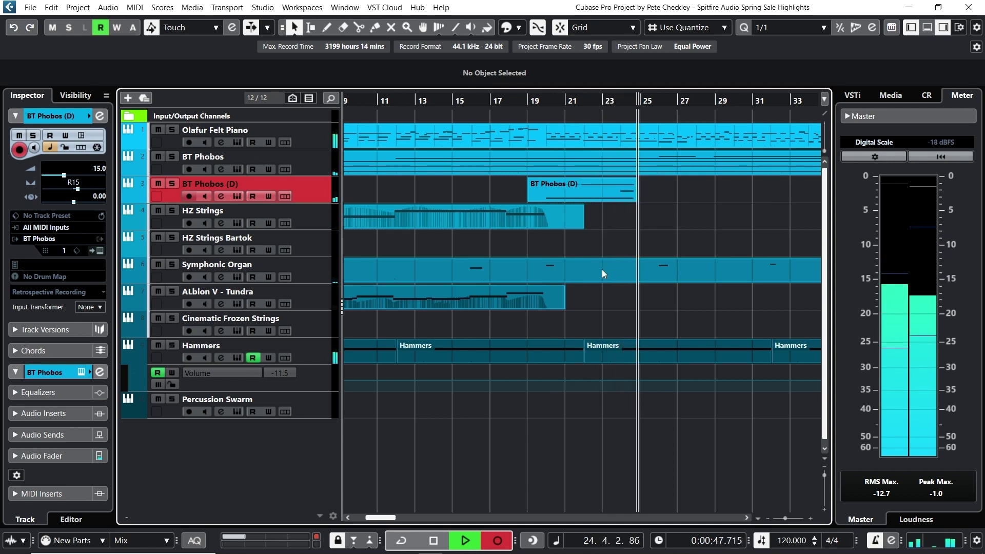
{"action": "key", "text": "space"}
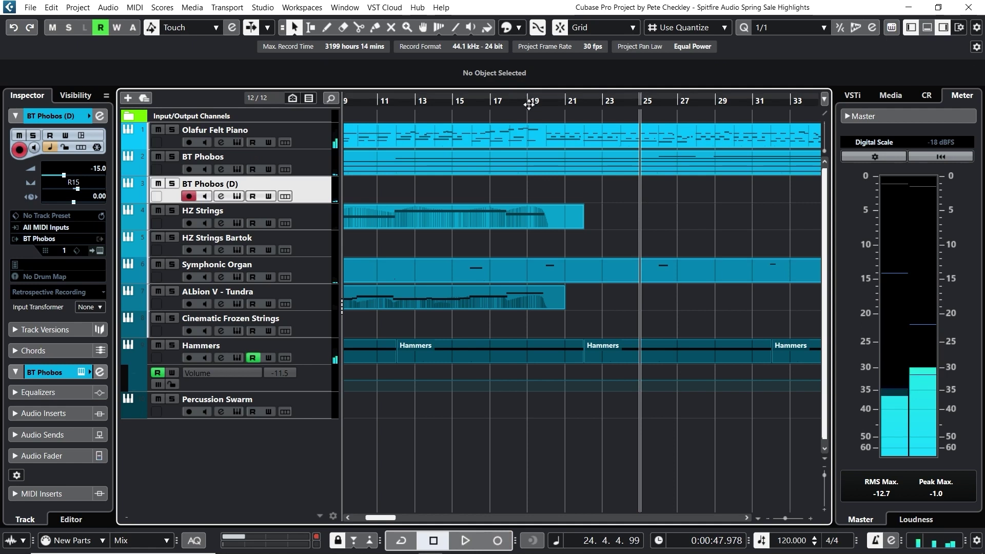
{"action": "left_click_drag", "start_coordinate": [531, 99], "coordinate": [529, 103]}
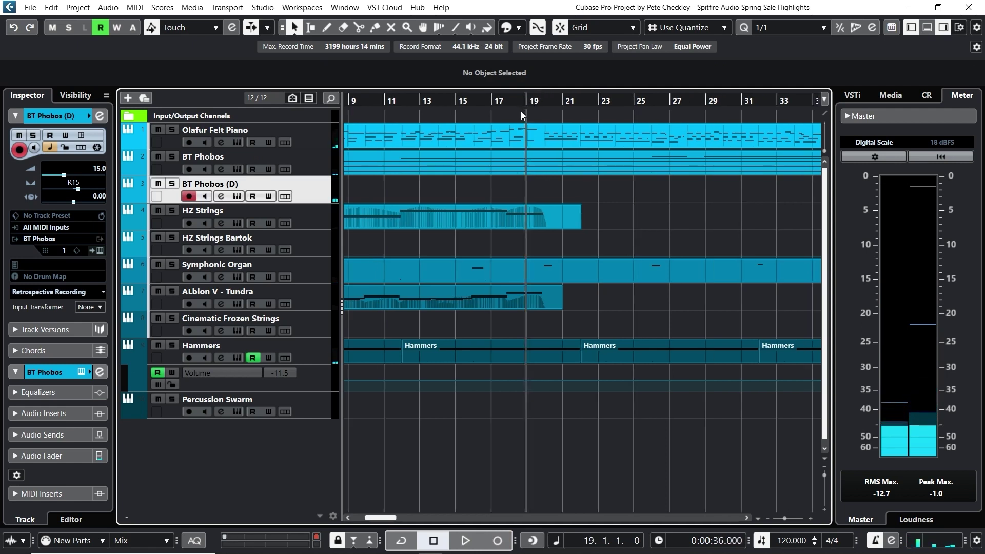
Record sustained notes with The Haunting preset on BT Phobos (D) from bar 19 to about bar 31
{"action": "left_click", "coordinate": [466, 542]}
{"action": "left_click", "coordinate": [497, 541]}
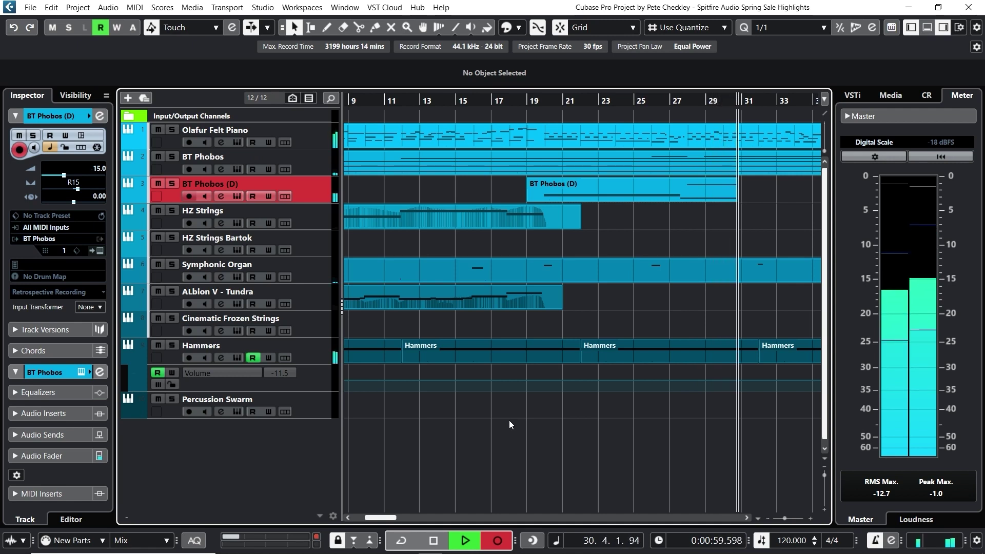
{"action": "left_click", "coordinate": [434, 541]}
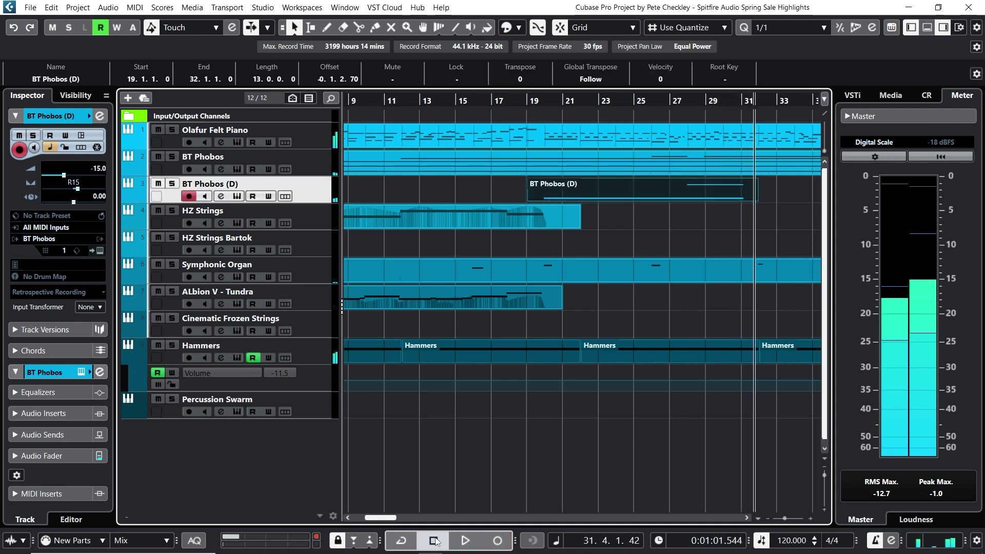
Open the recorded BT Phobos (D) part for note editing, extend it to bar 42 and lengthen its D1 note to end at bar 36
{"action": "double_click", "coordinate": [663, 186]}
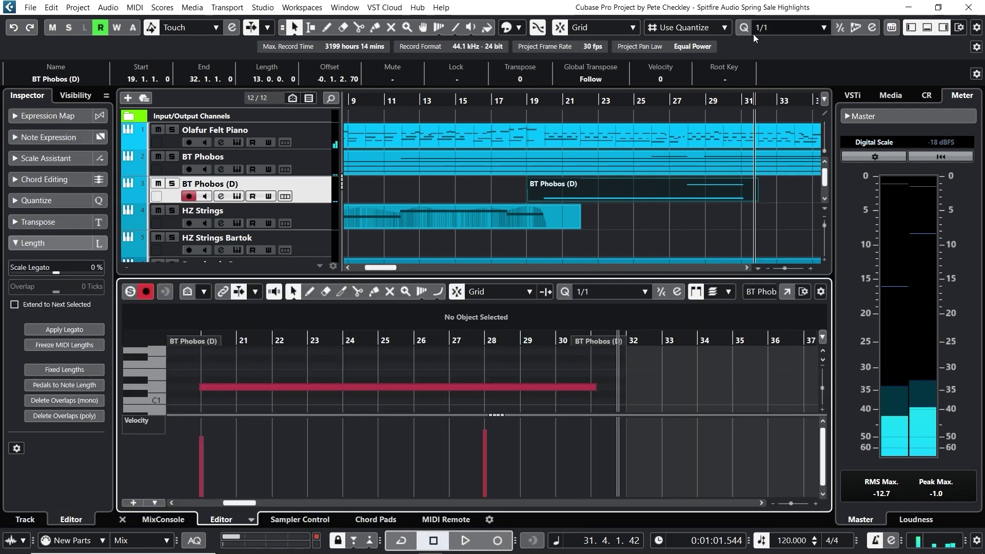
{"action": "left_click_drag", "start_coordinate": [618, 340], "coordinate": [602, 363]}
{"action": "left_click_drag", "start_coordinate": [782, 97], "coordinate": [754, 122]}
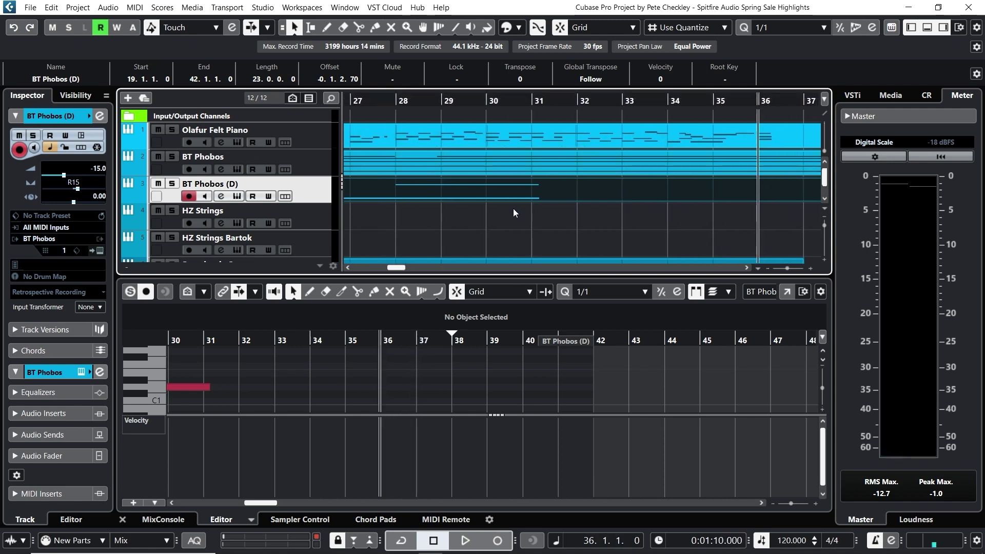
{"action": "left_click_drag", "start_coordinate": [208, 388], "coordinate": [374, 409]}
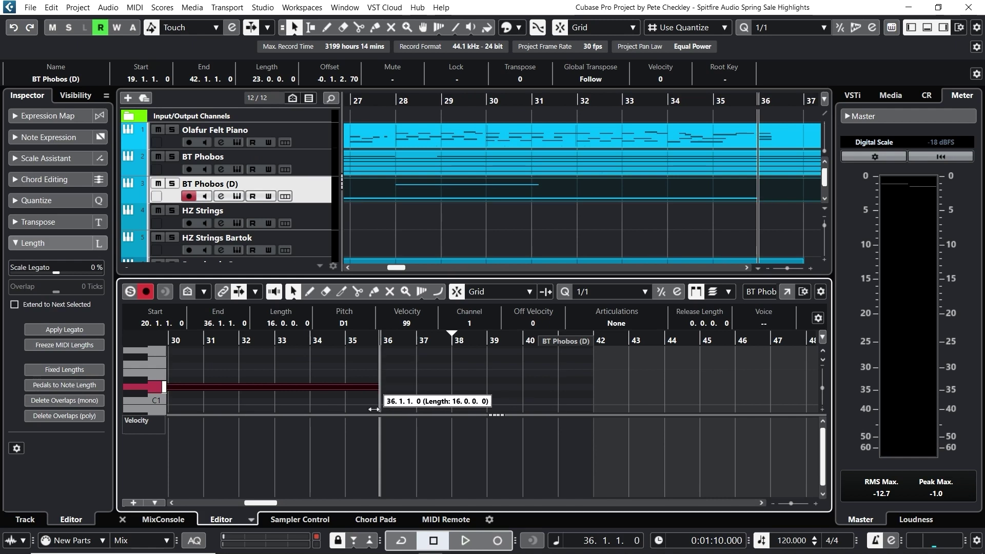
Lengthen the D3 note in the BT Phobos (D) part to end at bar 36 and close the note editor
{"action": "scroll", "coordinate": [411, 377], "scroll_direction": "up", "scroll_amount": 5}
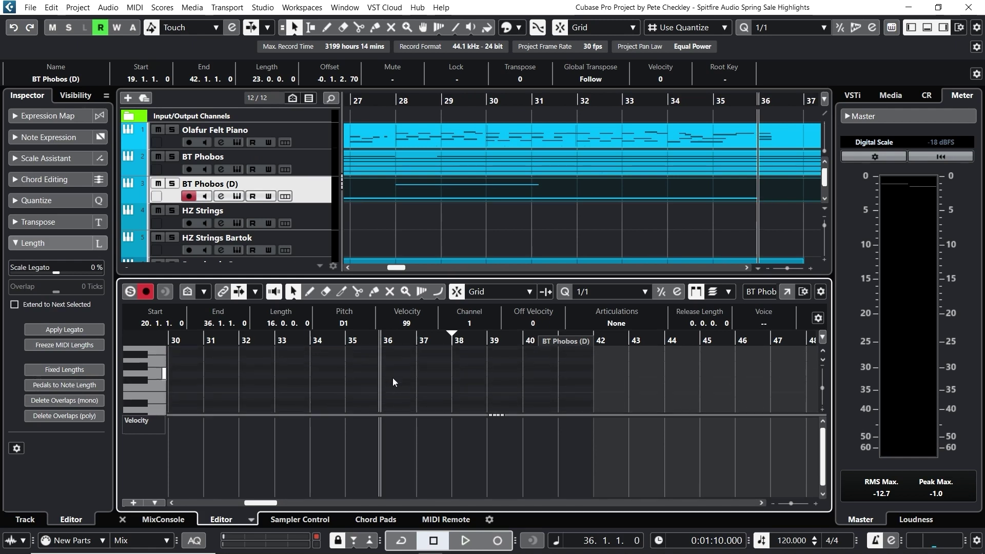
{"action": "scroll", "coordinate": [392, 377], "scroll_direction": "down", "scroll_amount": 5}
{"action": "left_click_drag", "start_coordinate": [322, 342], "coordinate": [251, 362]}
{"action": "scroll", "coordinate": [251, 362], "scroll_direction": "up", "scroll_amount": 5}
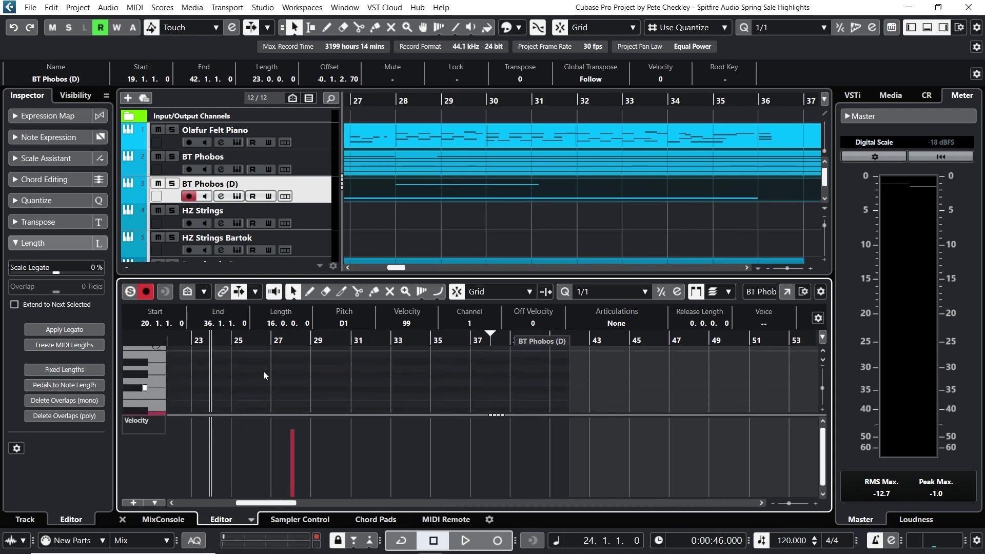
{"action": "scroll", "coordinate": [263, 370], "scroll_direction": "down", "scroll_amount": 2}
{"action": "left_click_drag", "start_coordinate": [372, 372], "coordinate": [430, 390]}
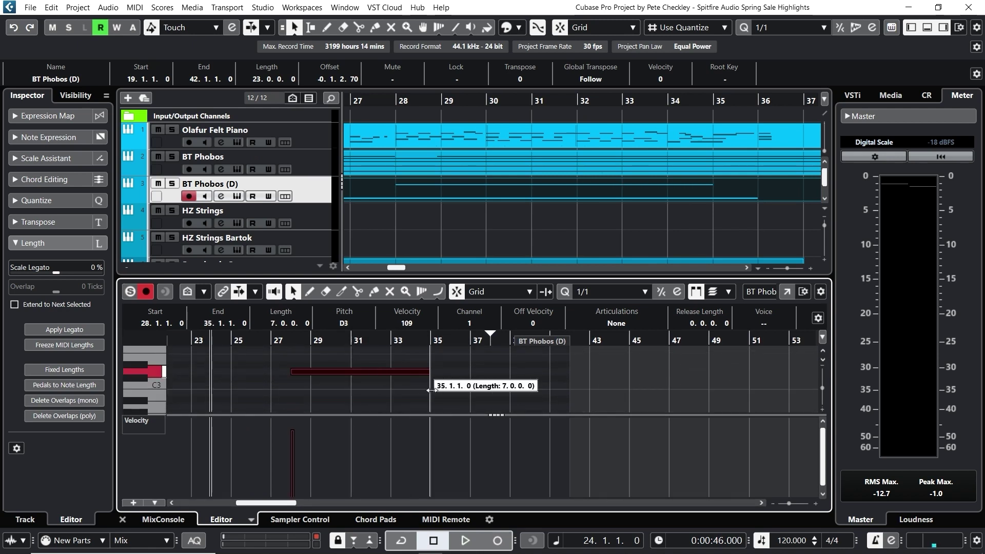
{"action": "mouse_move", "coordinate": [451, 340]}
{"action": "left_mouse_down"}
{"action": "mouse_move", "coordinate": [439, 356]}
{"action": "mouse_move", "coordinate": [453, 360]}
{"action": "left_mouse_up"}
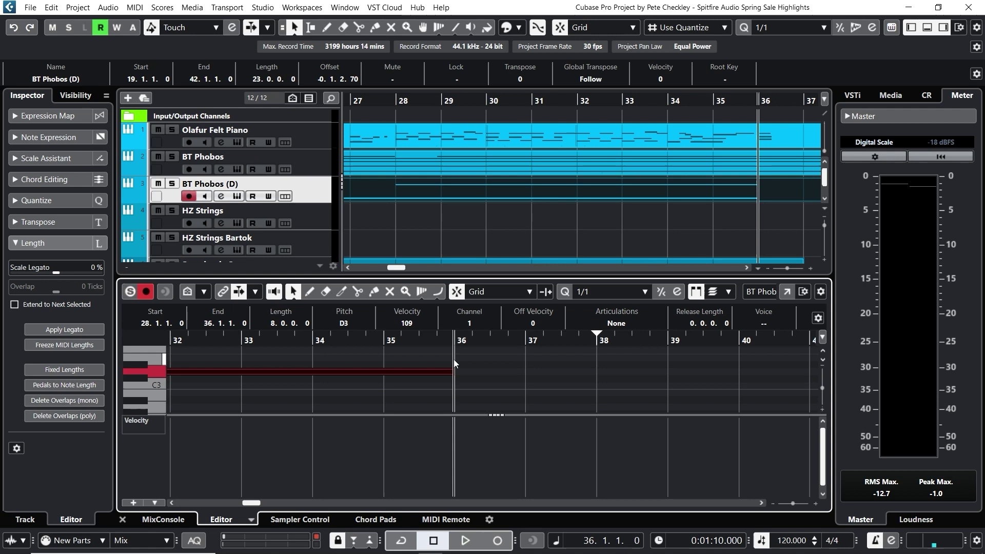
{"action": "left_click", "coordinate": [494, 381]}
{"action": "left_click", "coordinate": [450, 371]}
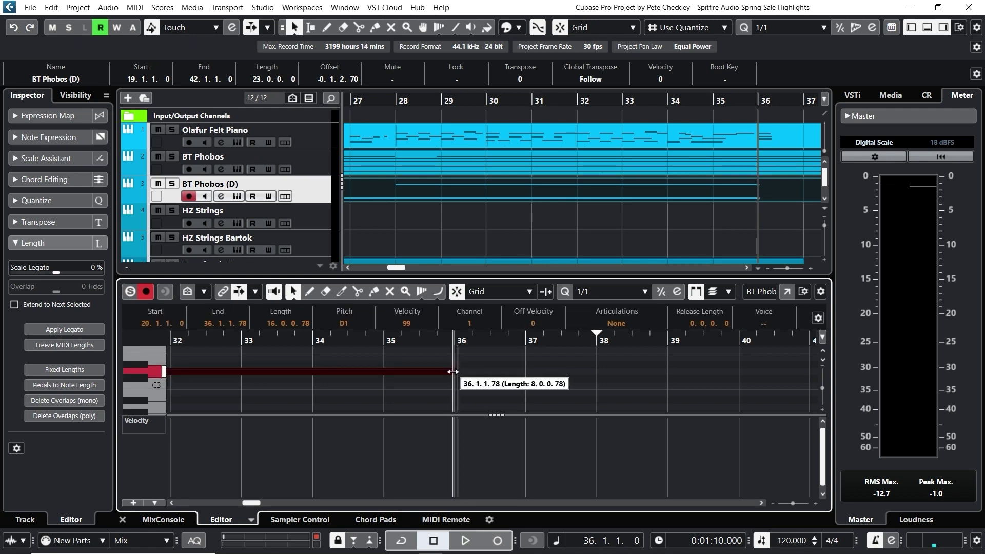
{"action": "left_click", "coordinate": [438, 365]}
{"action": "left_click", "coordinate": [122, 519]}
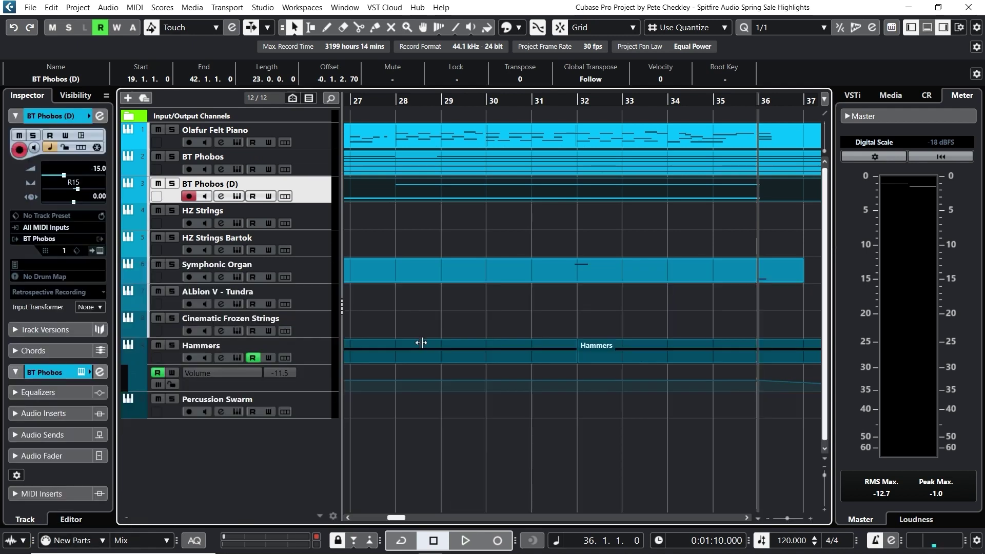
Select the Percussion Swarm track and audition the project's ending from bar 34 to about bar 36
{"action": "left_click", "coordinate": [668, 102]}
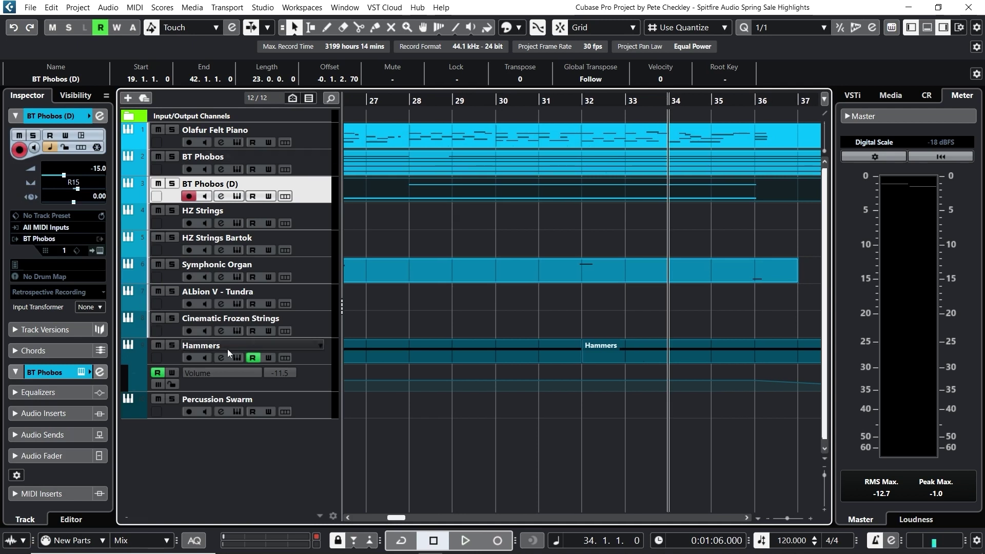
{"action": "left_click", "coordinate": [323, 307]}
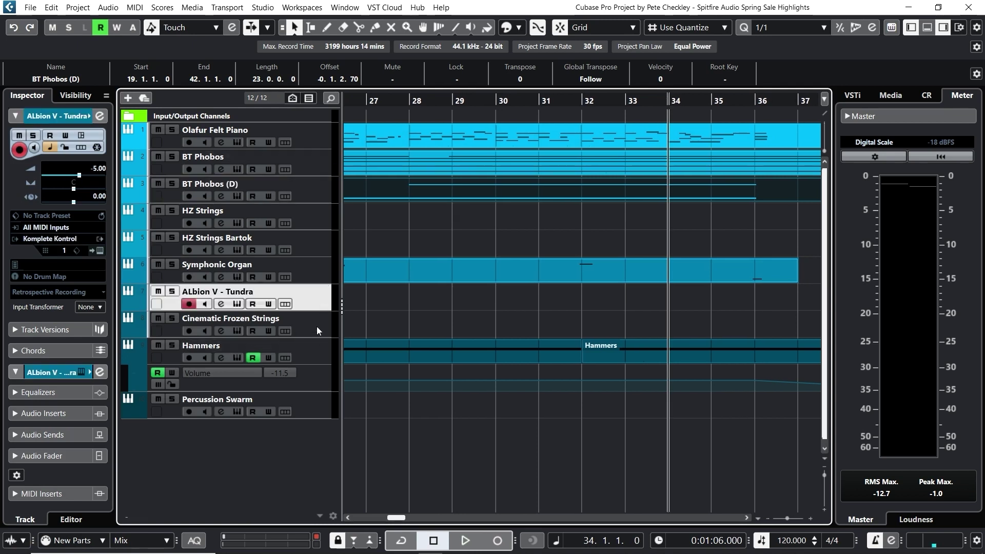
{"action": "left_click", "coordinate": [321, 408]}
{"action": "left_click", "coordinate": [623, 103]}
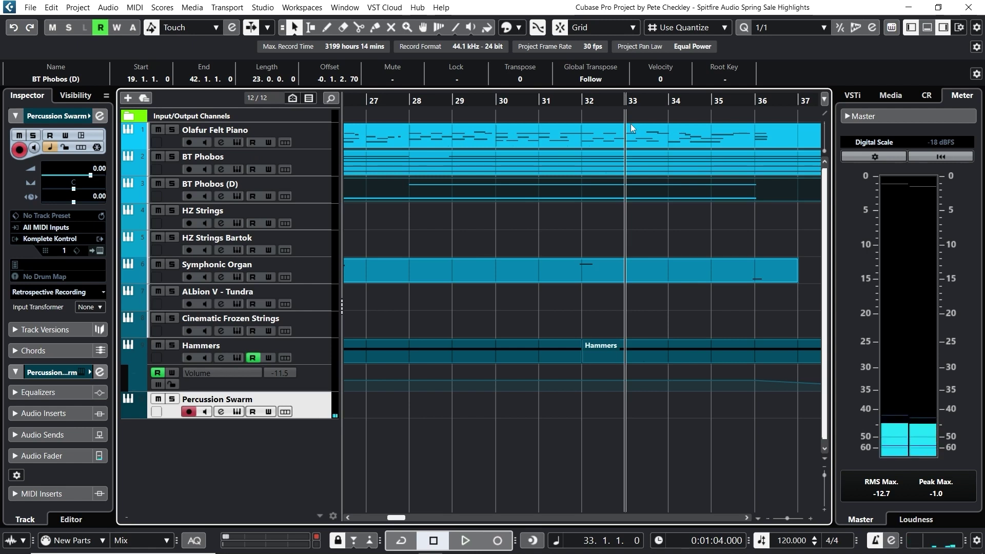
{"action": "left_click", "coordinate": [667, 103]}
{"action": "key", "text": "space"}
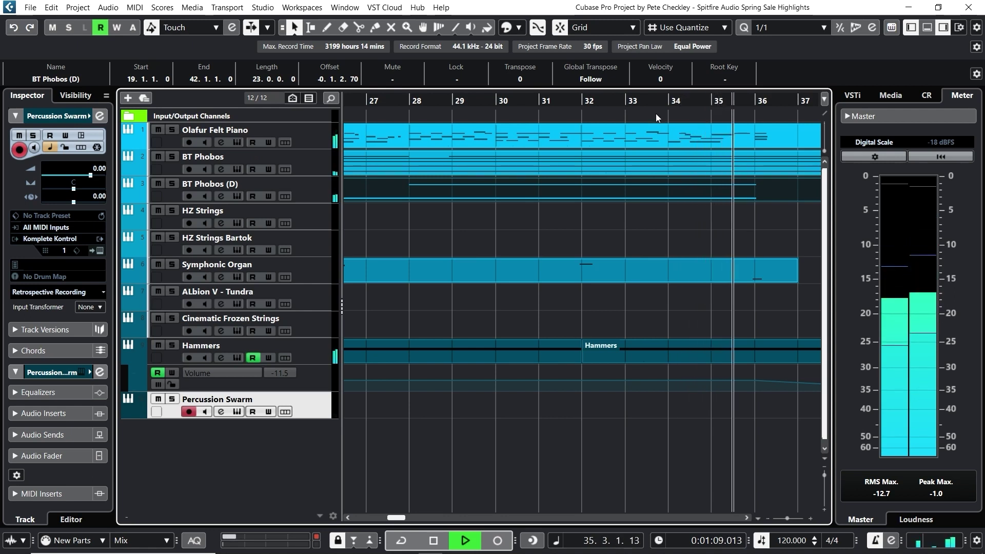
{"action": "key", "text": "space"}
Record a swelling part on the Percussion Swarm track from bar 33 to about bar 37
{"action": "left_click", "coordinate": [625, 103]}
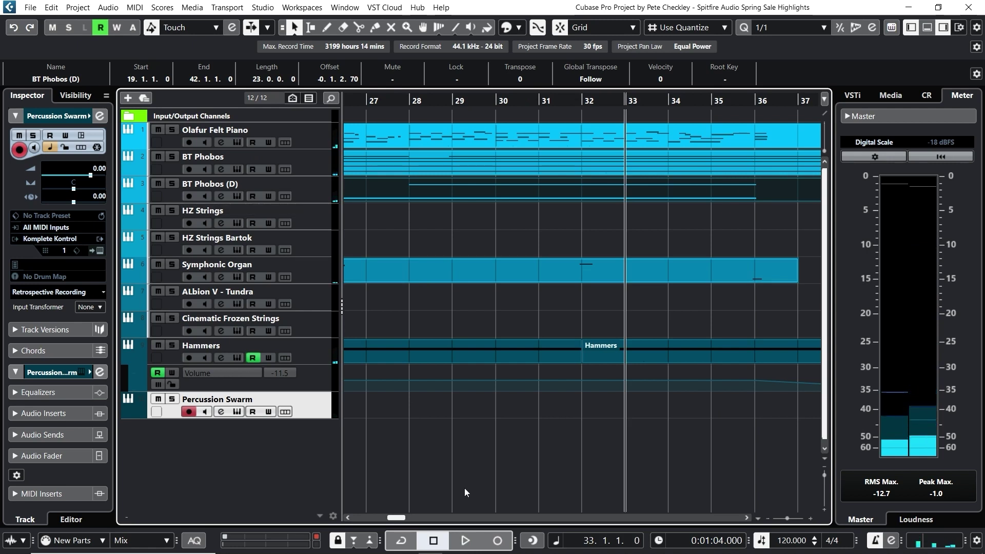
{"action": "left_click", "coordinate": [496, 541]}
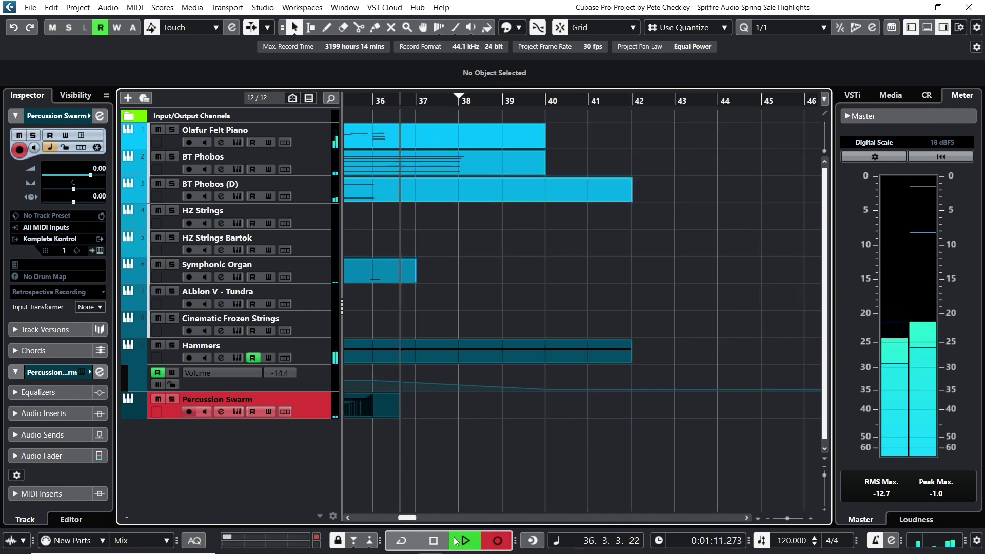
{"action": "left_click", "coordinate": [433, 541]}
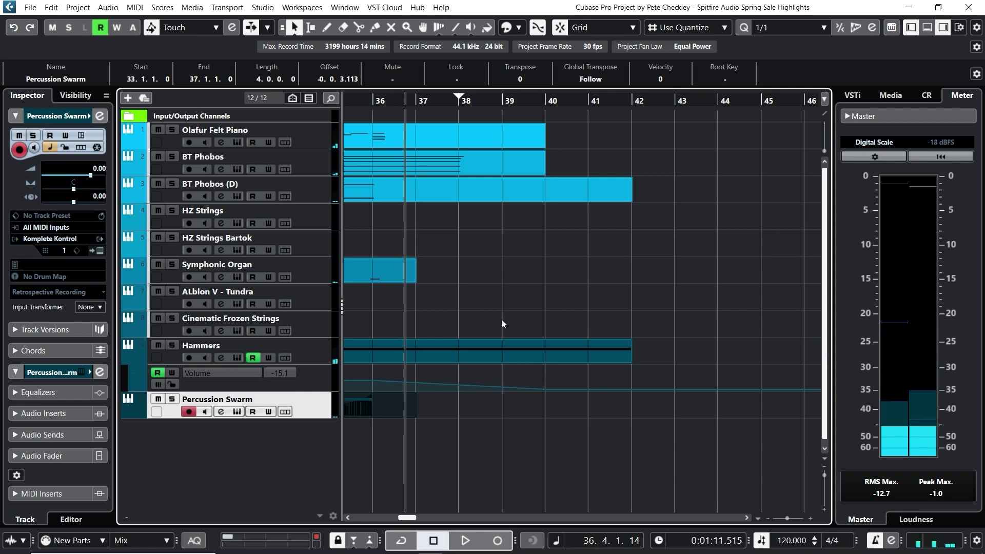
Adjust the Percussion Swarm instrument's output volume, then pan its track to L28 while playing from bar 34
{"action": "key", "text": "KP_0"}
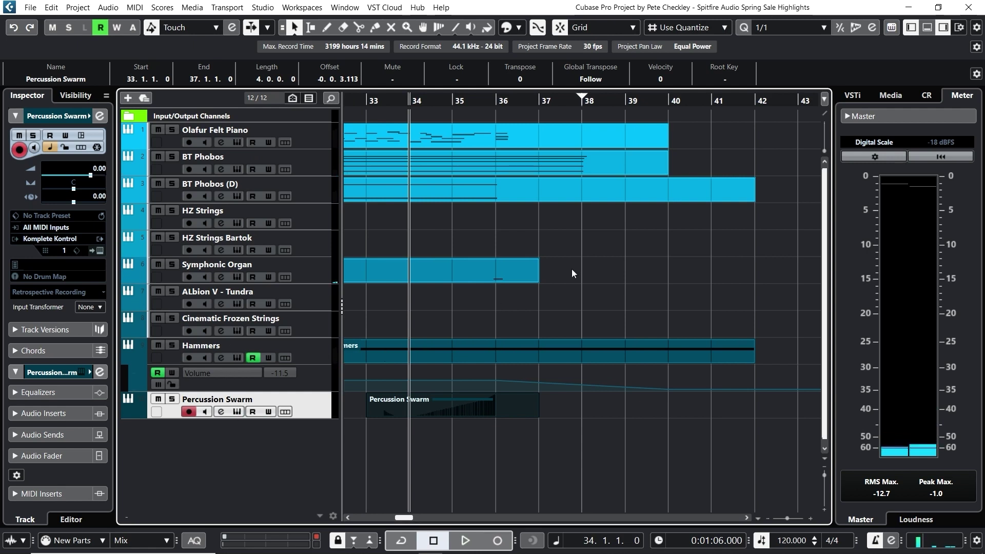
{"action": "key", "text": "Return"}
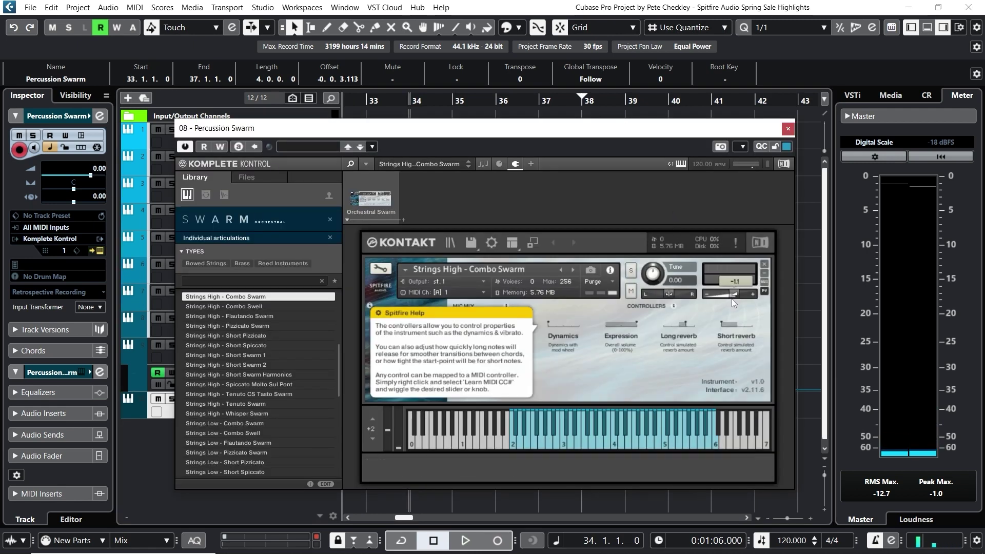
{"action": "left_click", "coordinate": [788, 129]}
{"action": "key", "text": "space"}
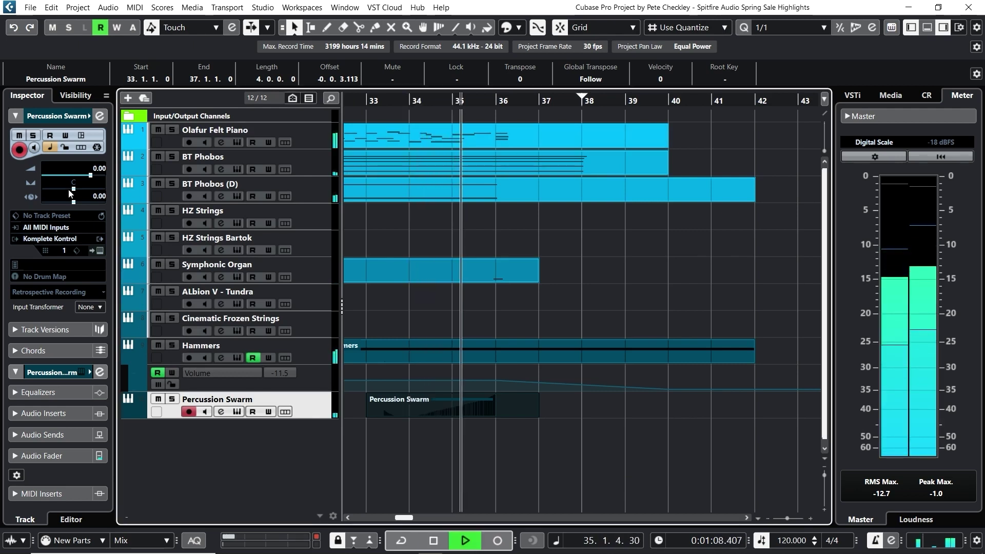
{"action": "left_click_drag", "start_coordinate": [73, 190], "coordinate": [65, 189]}
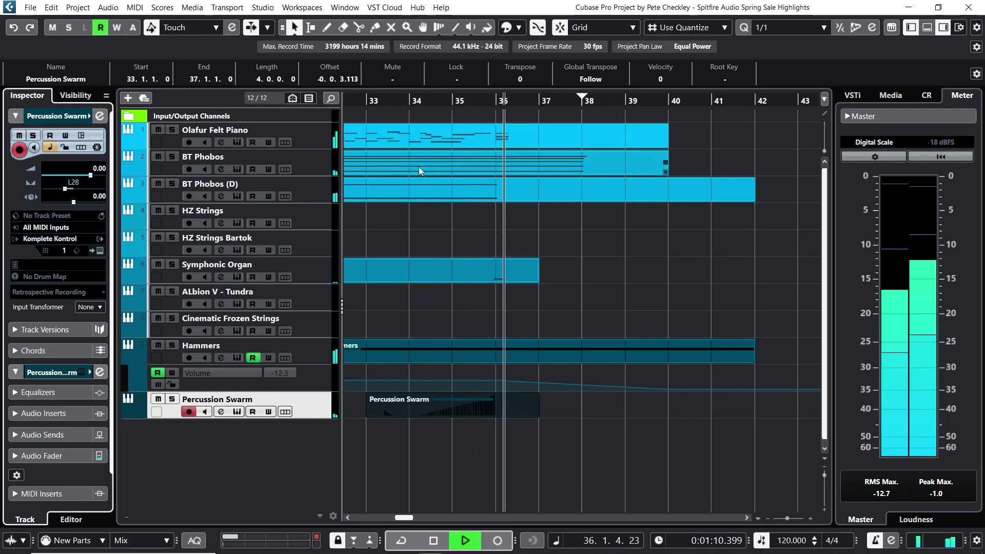
Transpose the Percussion Swarm note at bar 34 up an octave to A4, audition it from there and close the note editor
{"action": "key", "text": "space"}
{"action": "key", "text": "KP_1"}
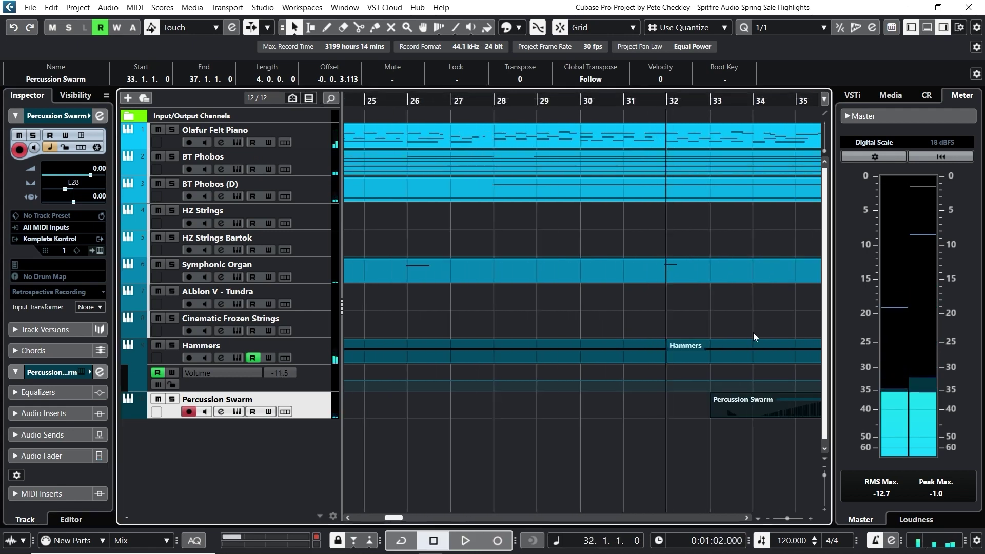
{"action": "double_click", "coordinate": [760, 402]}
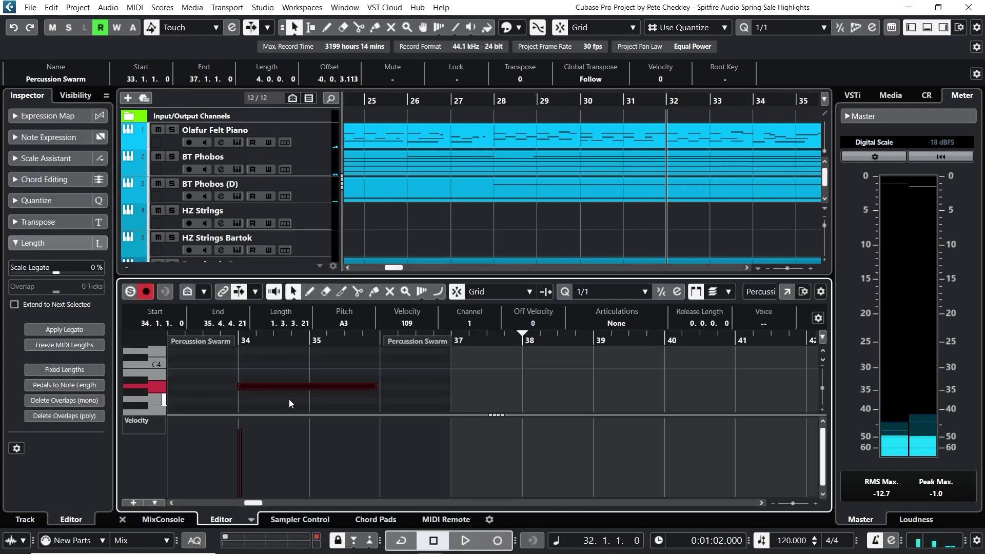
{"action": "left_click", "coordinate": [242, 341]}
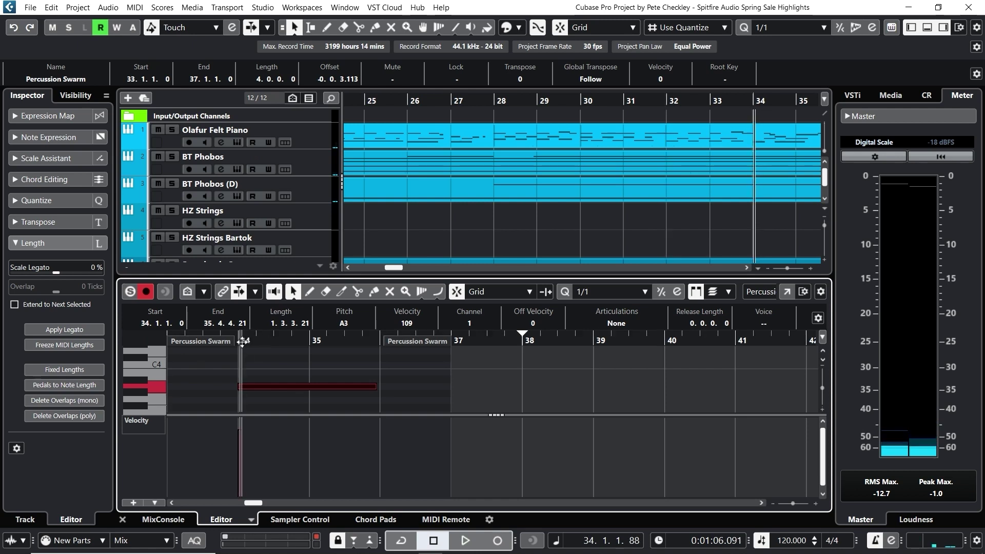
{"action": "key", "text": "shift+Up"}
{"action": "key", "text": "space"}
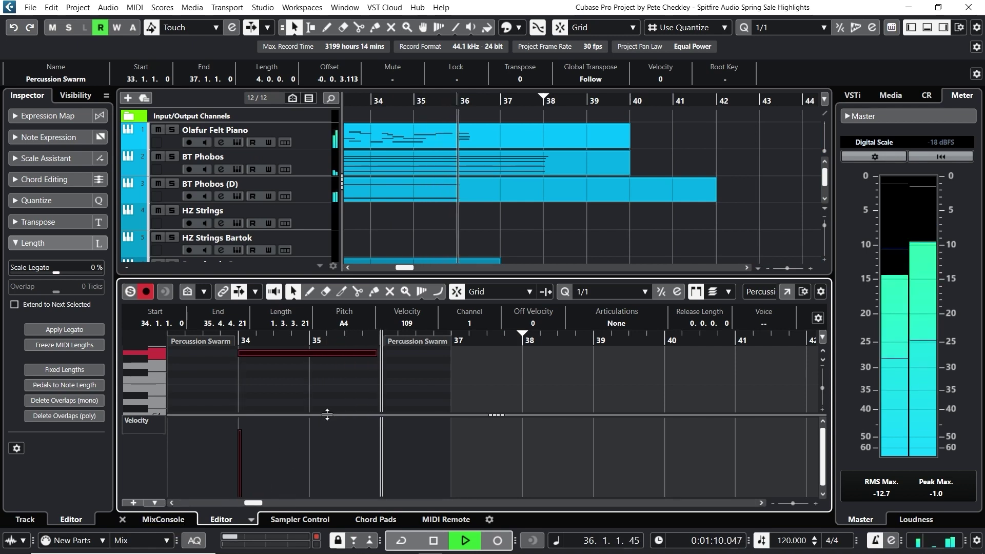
{"action": "key", "text": "space"}
{"action": "left_click", "coordinate": [122, 520]}
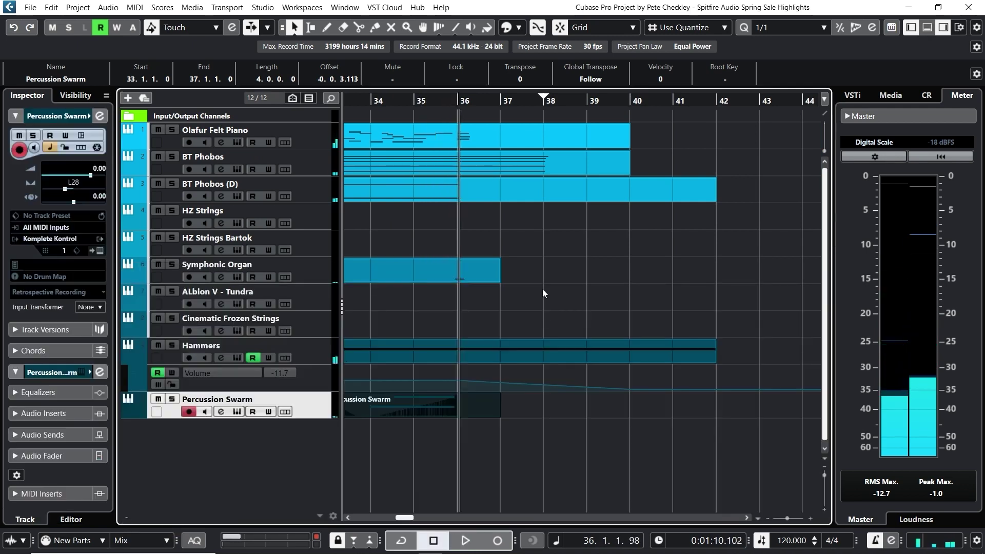
Examine the Percussion Swarm part's notes in a separate Key Editor window, and close the editor
{"action": "double_click", "coordinate": [408, 412]}
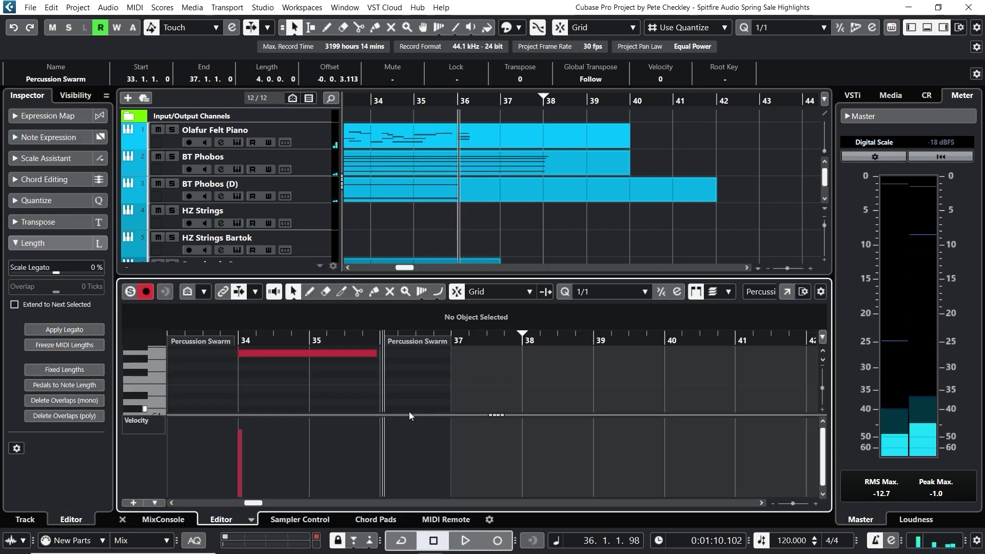
{"action": "left_click", "coordinate": [781, 292]}
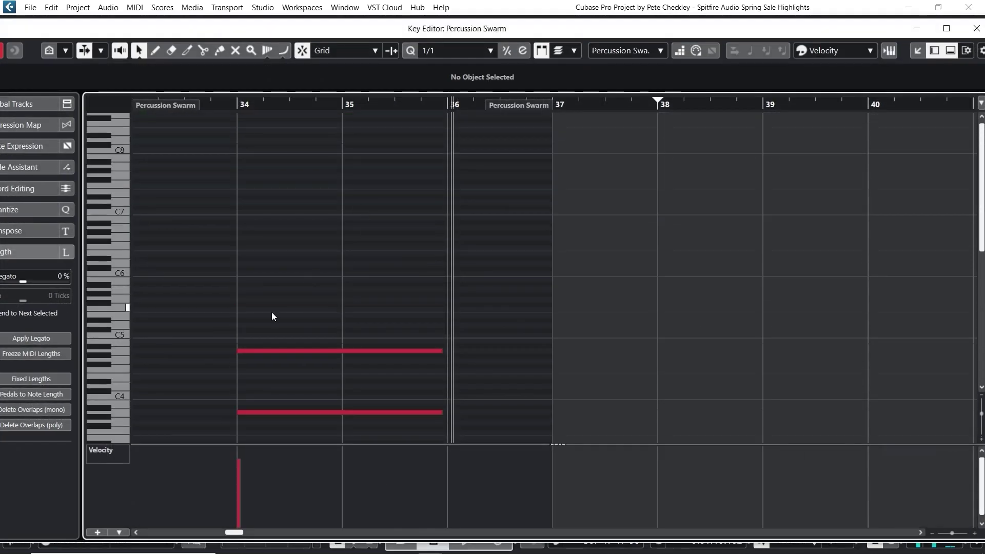
{"action": "left_click", "coordinate": [976, 28]}
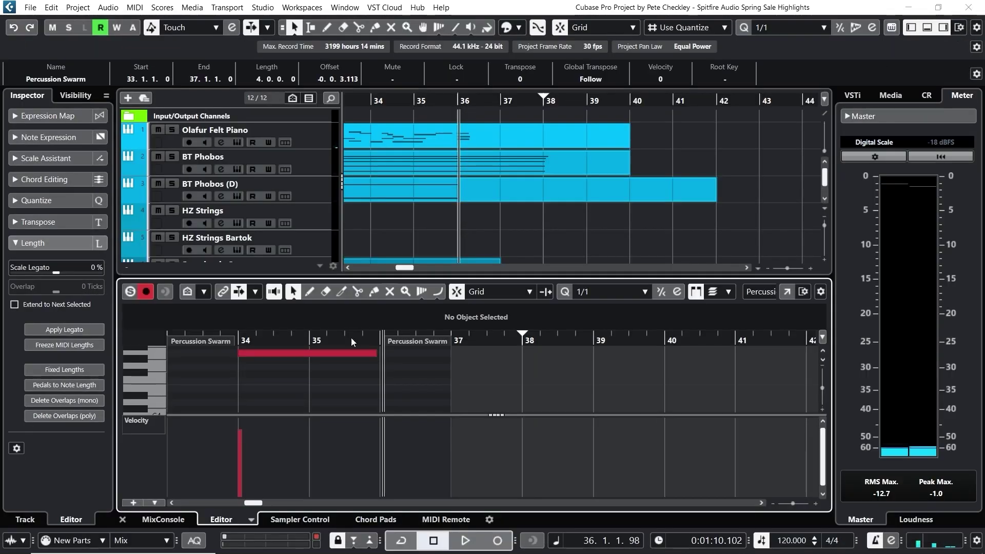
{"action": "left_click", "coordinate": [122, 519]}
Record a part on the HZ Strings Bartok track from bar 19 to about bar 37
{"action": "left_click_drag", "start_coordinate": [470, 100], "coordinate": [566, 76]}
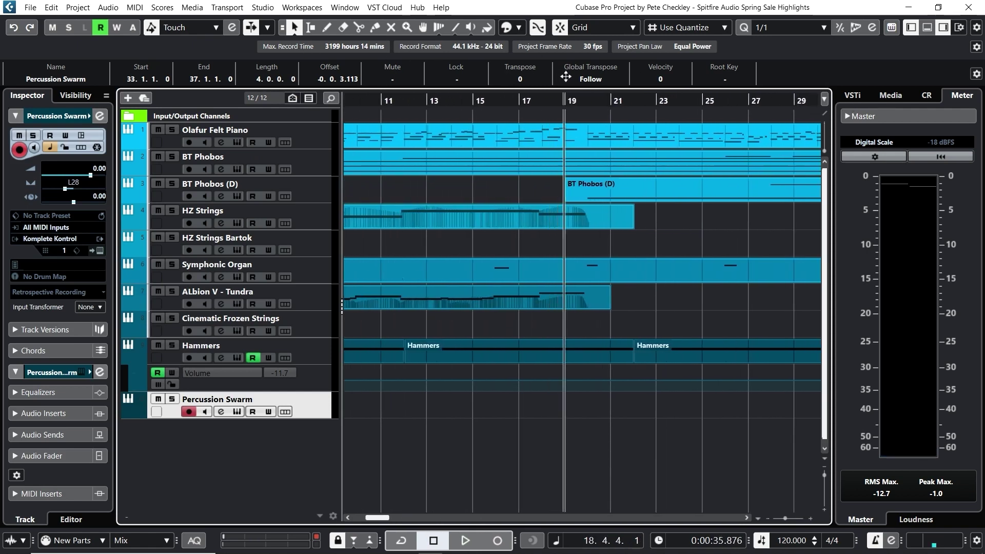
{"action": "left_click", "coordinate": [322, 248]}
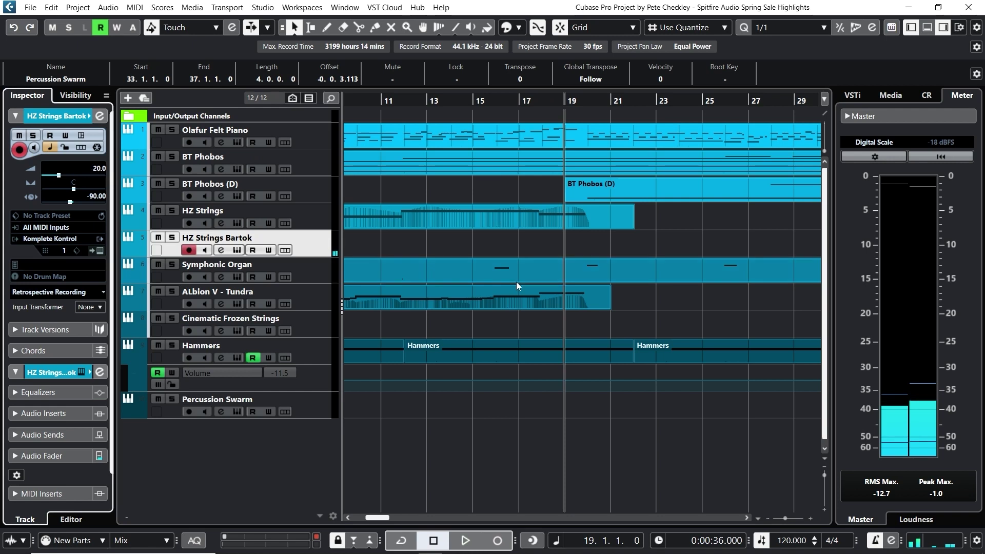
{"action": "left_click", "coordinate": [497, 540]}
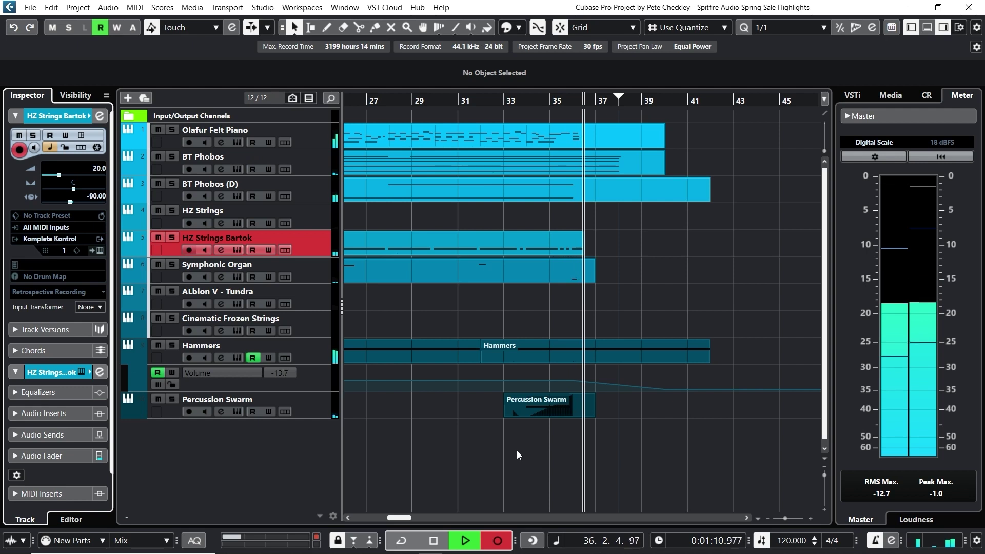
{"action": "key", "text": "space"}
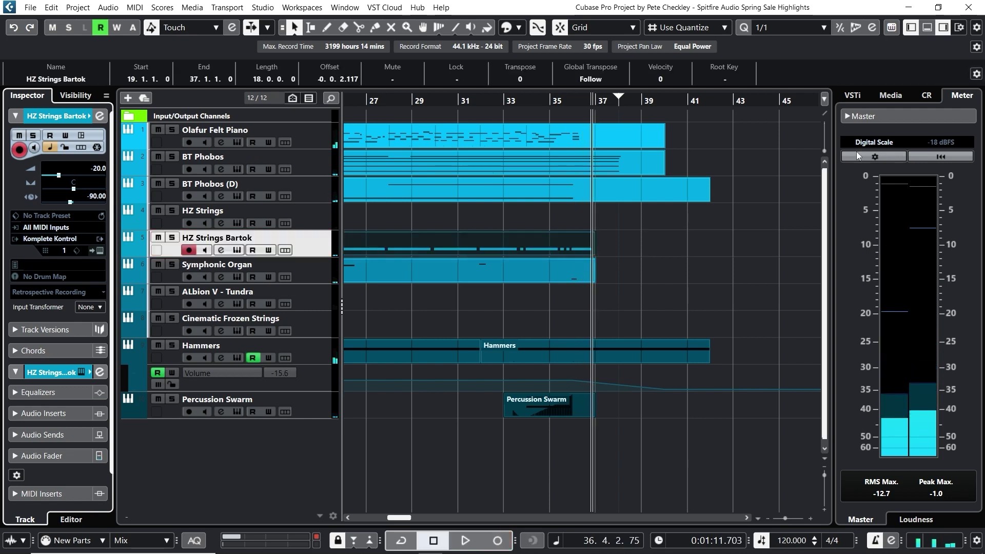
Quantize all notes in the HZ Strings Bartok part to 1/8 and close the note editor
{"action": "left_click", "coordinate": [769, 28]}
{"action": "left_click", "coordinate": [786, 73]}
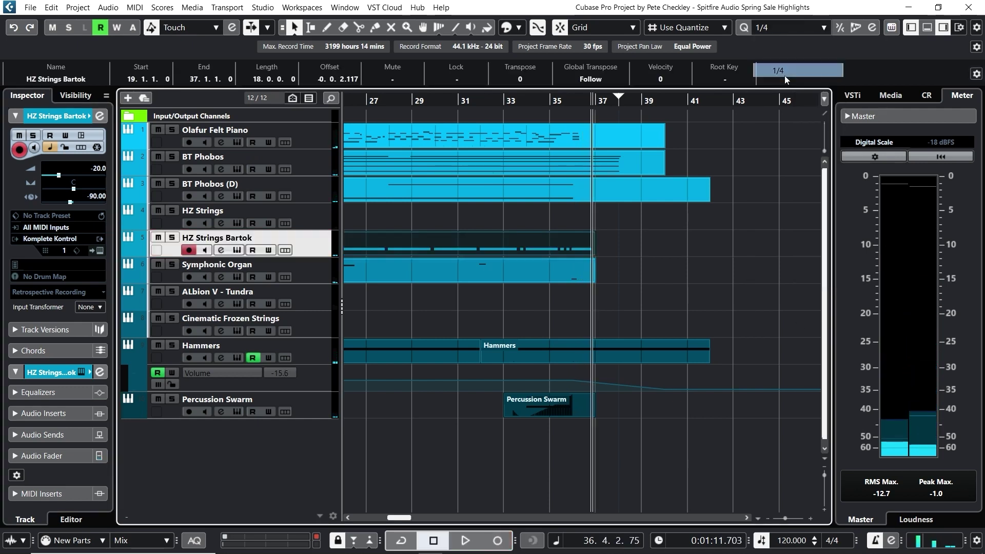
{"action": "double_click", "coordinate": [562, 244]}
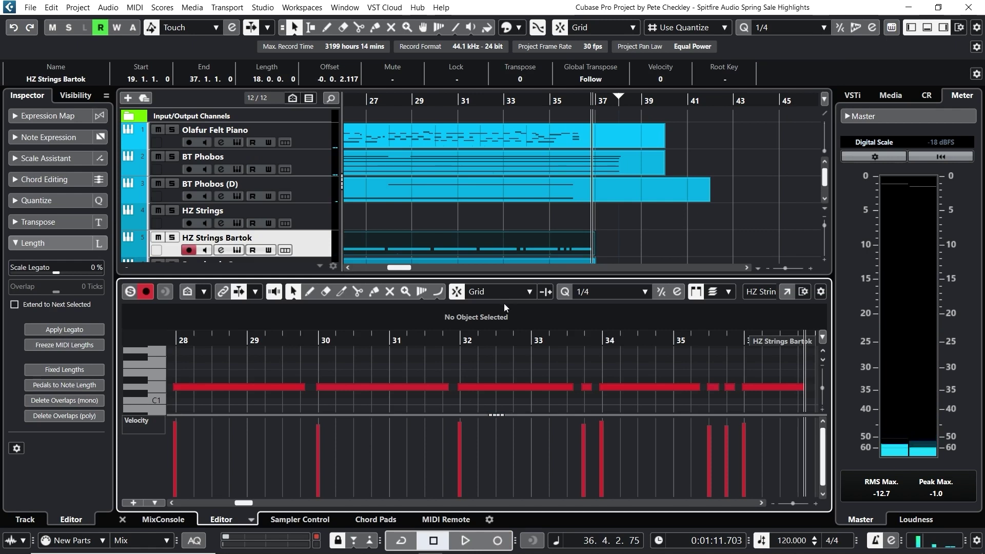
{"action": "left_click", "coordinate": [588, 292]}
{"action": "left_click", "coordinate": [619, 75]}
{"action": "key", "text": "ctrl+a"}
{"action": "left_click_drag", "start_coordinate": [458, 346], "coordinate": [476, 386]}
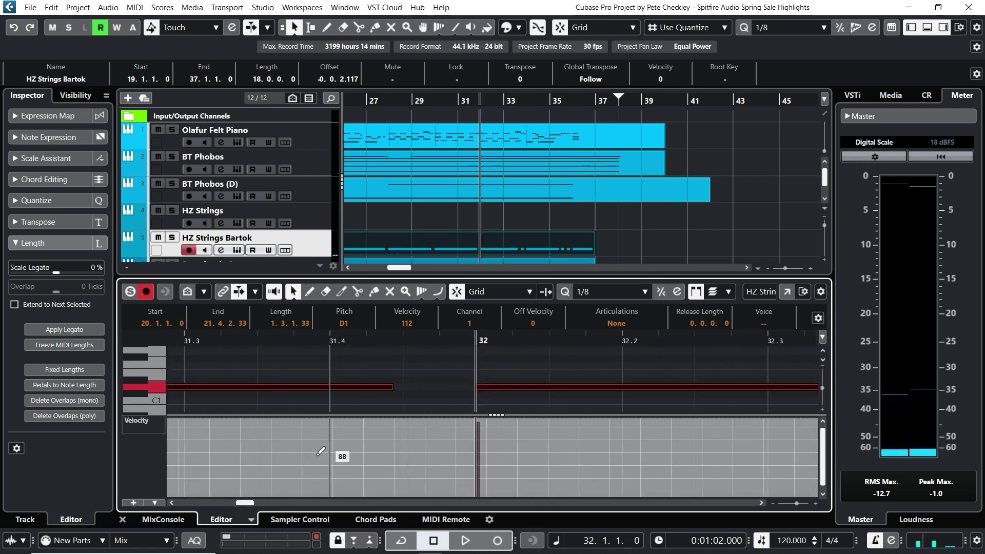
{"action": "key", "text": "ctrl+e"}
{"action": "left_click", "coordinate": [688, 257]}
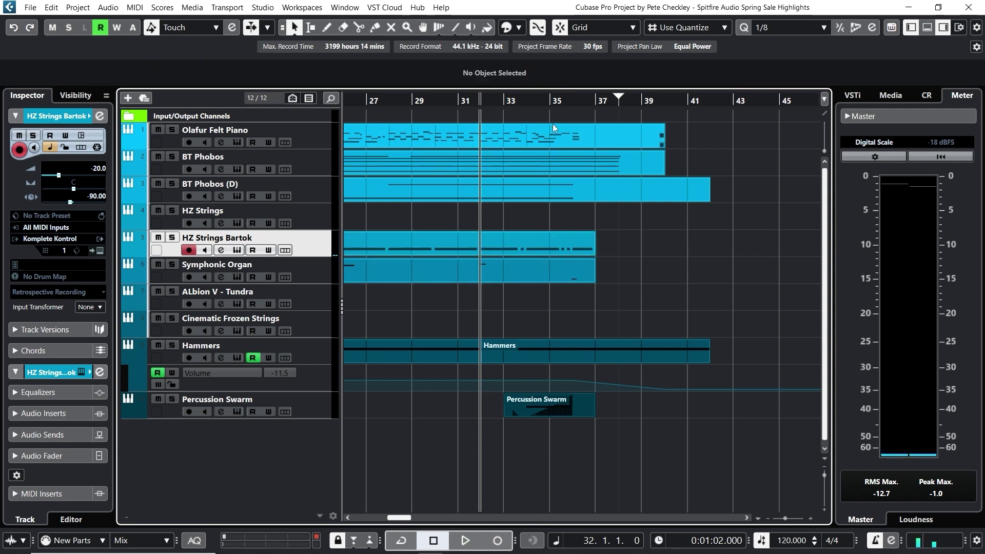
Select the Cinematic Frozen Strings track, place the playhead just before bar 19 and turn up the instrument's large central dial
{"action": "left_click_drag", "start_coordinate": [469, 103], "coordinate": [429, 106]}
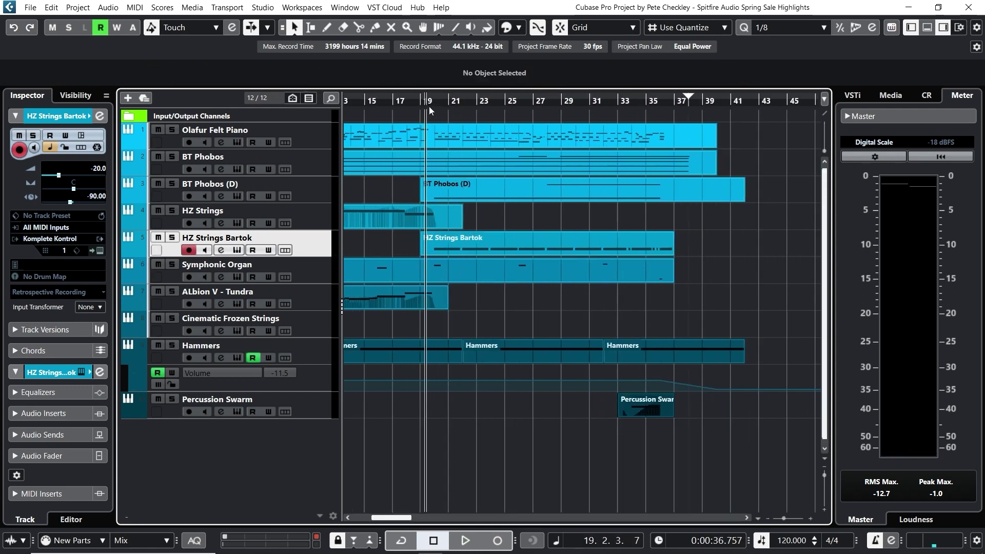
{"action": "left_click", "coordinate": [312, 316]}
{"action": "left_click", "coordinate": [310, 335]}
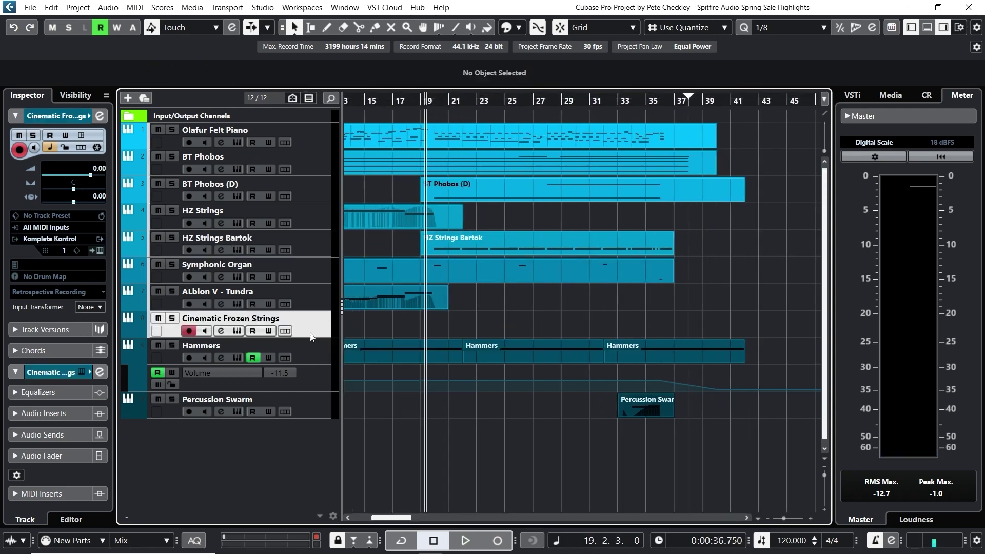
{"action": "left_click", "coordinate": [420, 100]}
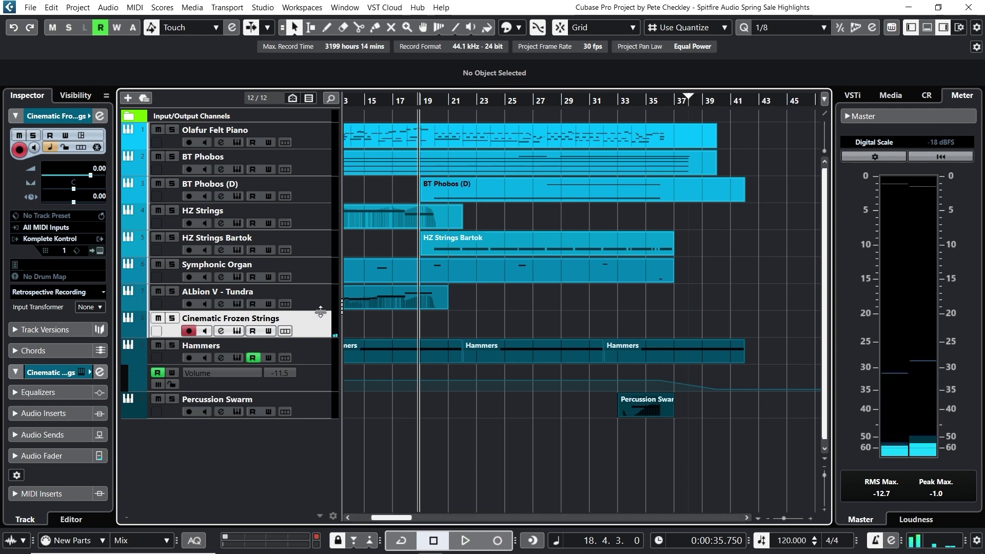
{"action": "left_click", "coordinate": [241, 332]}
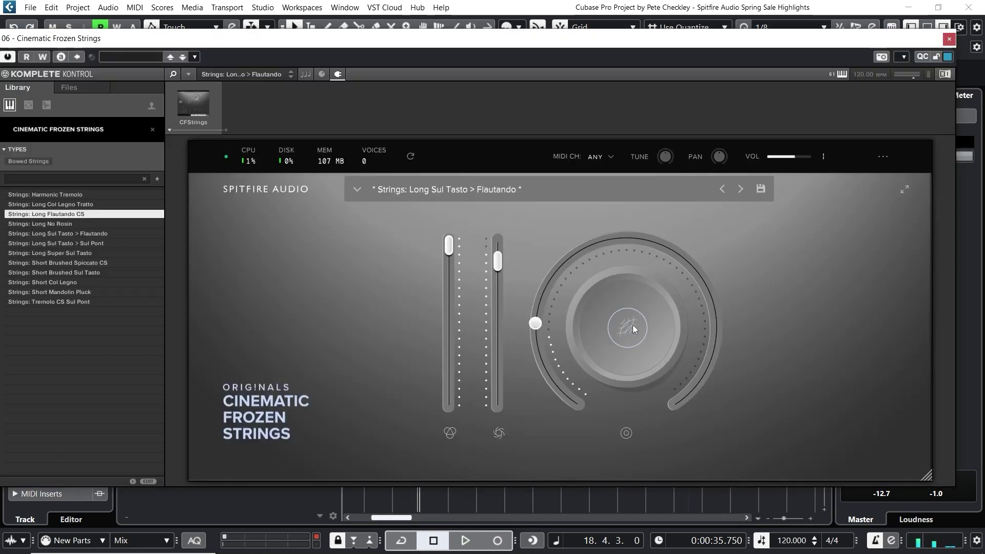
{"action": "left_click_drag", "start_coordinate": [633, 328], "coordinate": [654, 216]}
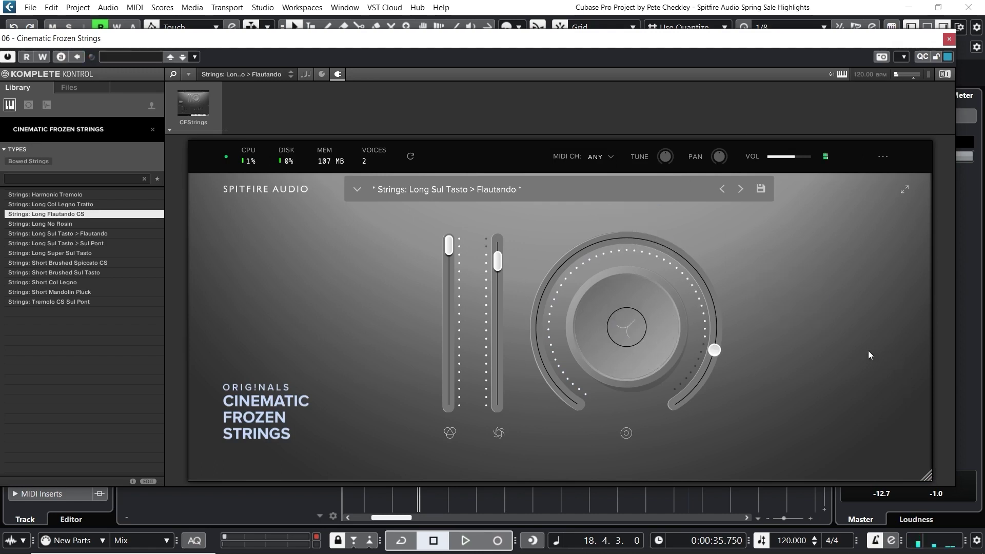
{"action": "left_click", "coordinate": [947, 41]}
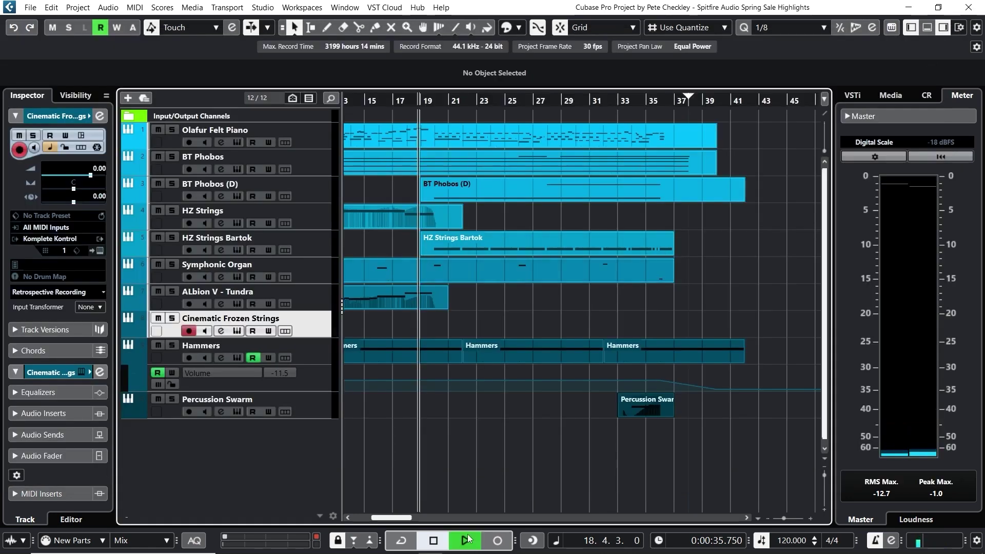
Record a Cinematic Frozen Strings part from about bar 18 to bar 41
{"action": "left_click", "coordinate": [495, 542]}
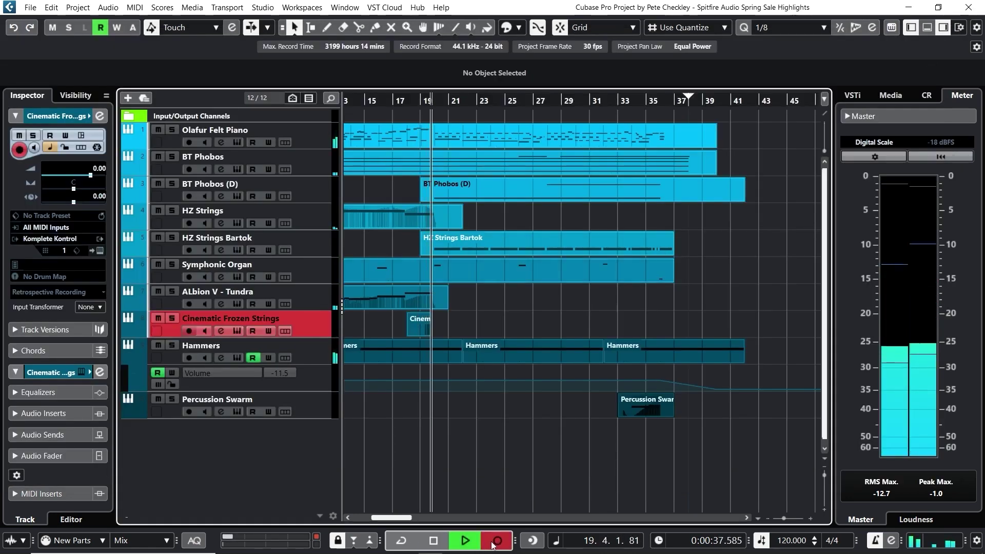
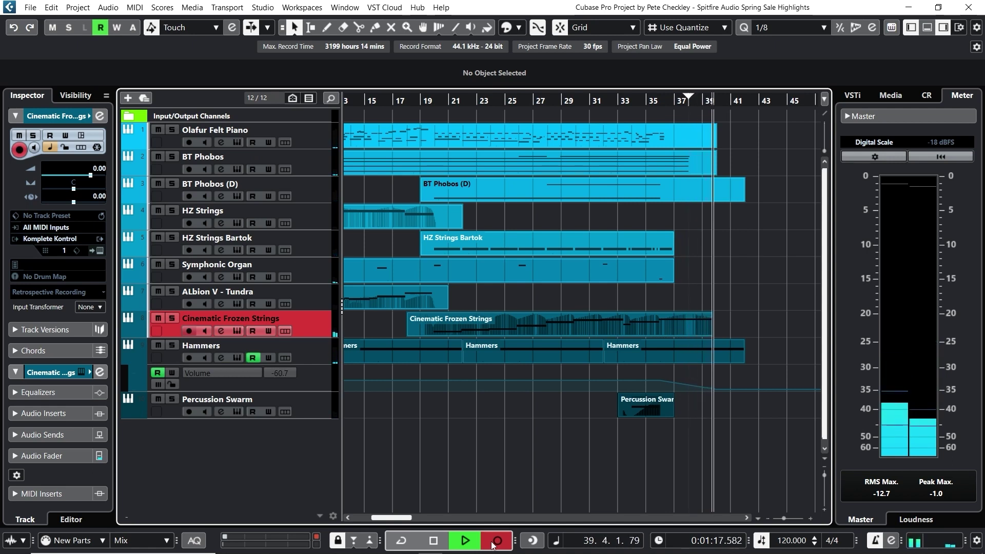
{"action": "left_click", "coordinate": [496, 542]}
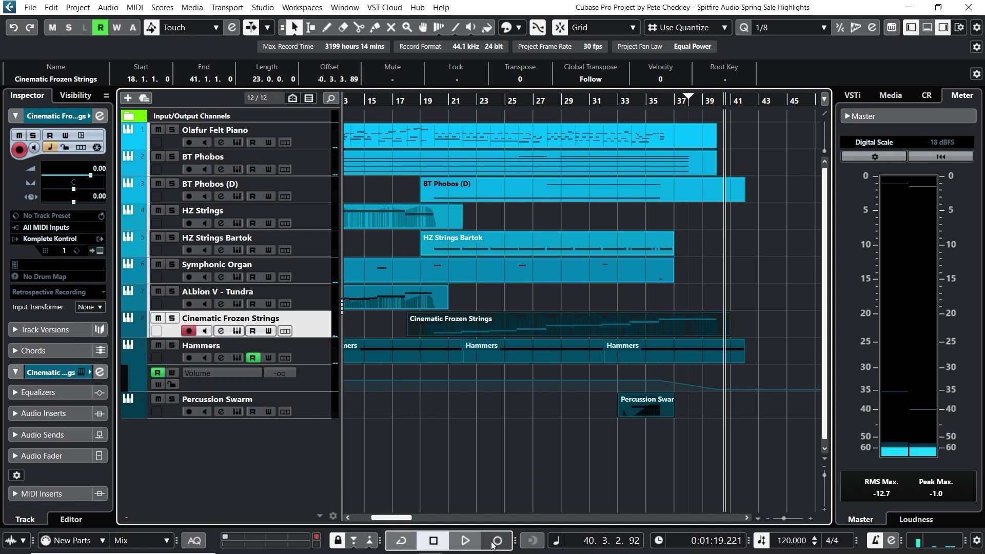
{"action": "double_click", "coordinate": [694, 329]}
{"action": "left_click", "coordinate": [122, 519]}
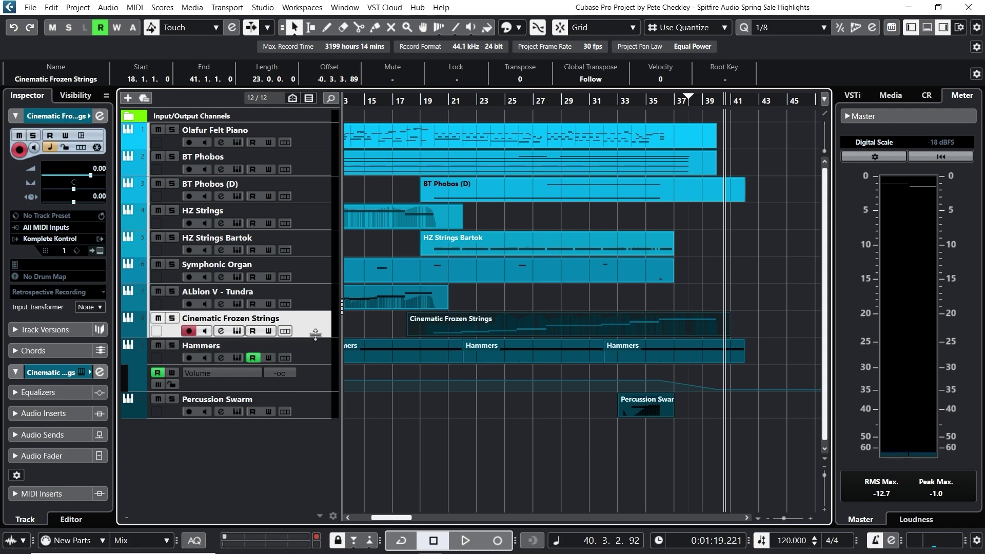
Shift all notes in the Cinematic Frozen Strings part about an eighth note later, audition them near bar 34 and close the editor
{"action": "double_click", "coordinate": [433, 321]}
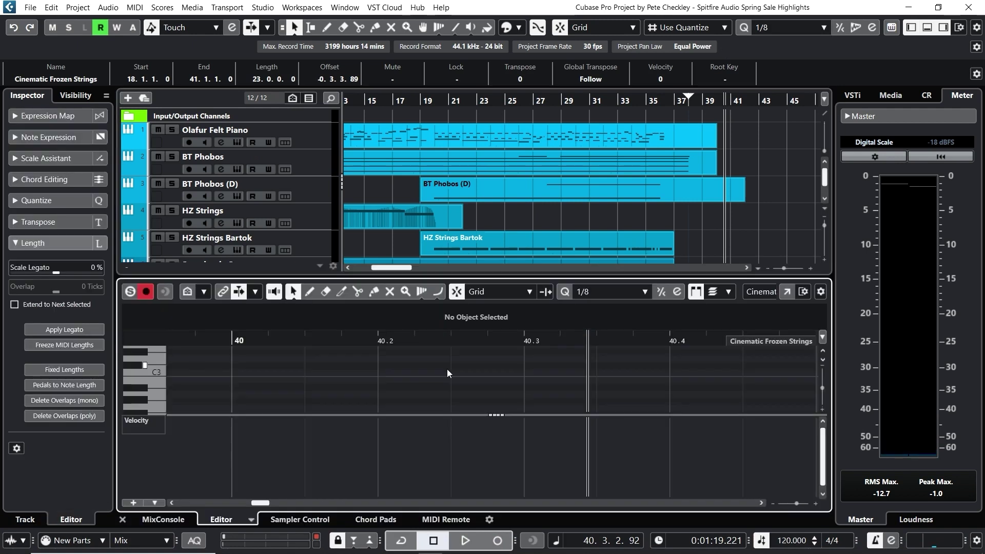
{"action": "left_click", "coordinate": [788, 291]}
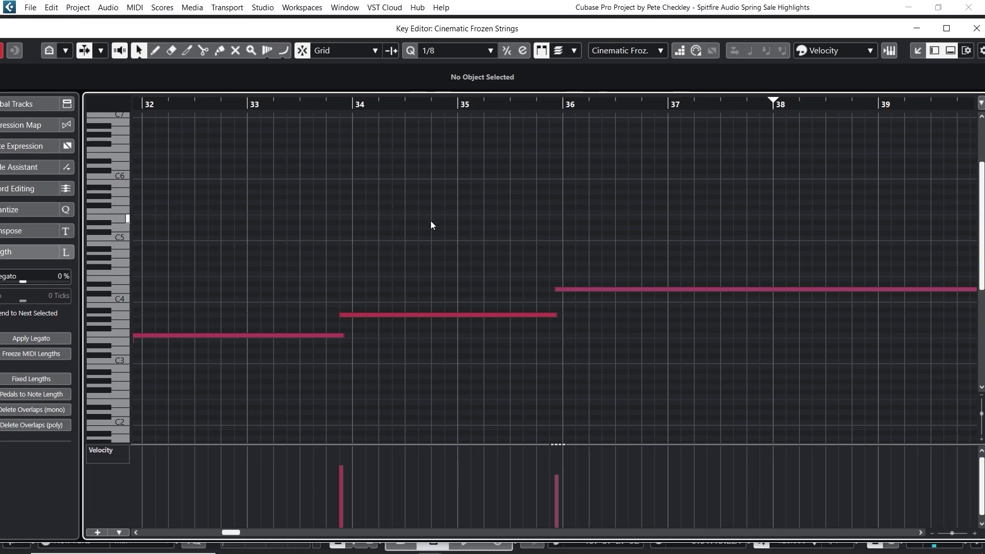
{"action": "key", "text": "ctrl+a"}
{"action": "left_click_drag", "start_coordinate": [359, 319], "coordinate": [362, 318]}
{"action": "key", "text": "space"}
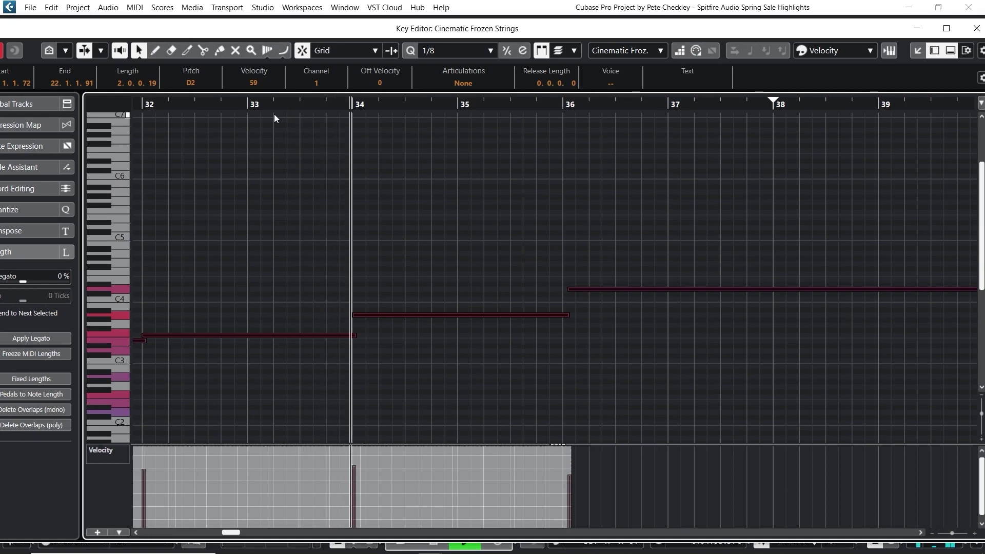
{"action": "key", "text": "space"}
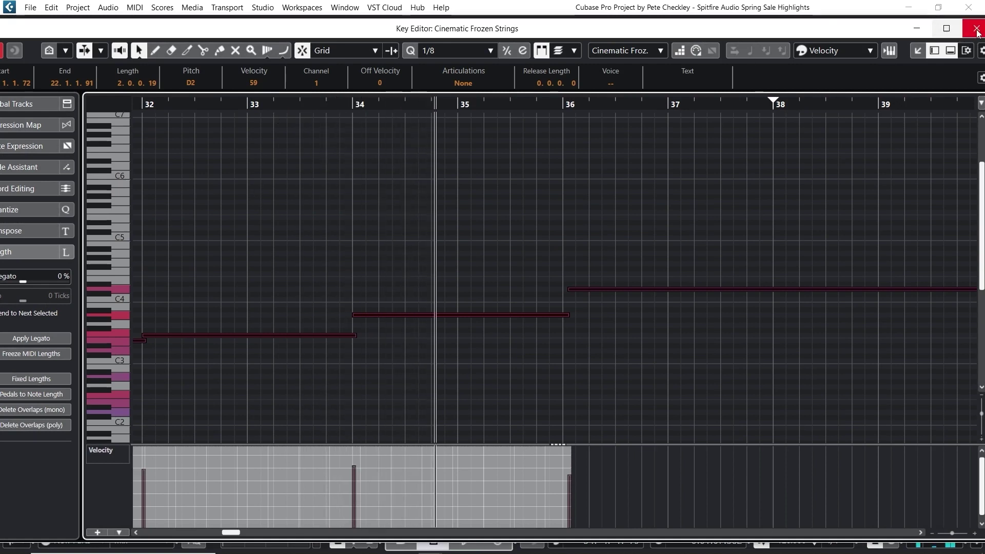
{"action": "left_click", "coordinate": [976, 28]}
{"action": "left_click", "coordinate": [122, 520]}
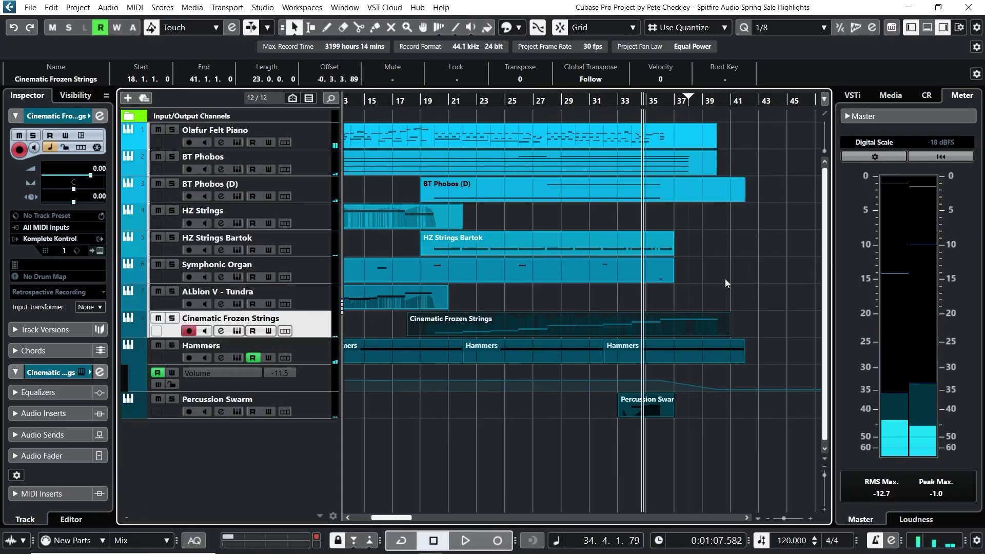
Show the Cinematic Frozen Strings volume automation and add a fade from about bar 37 down to -oo at 40.4.1.0
{"action": "right_click", "coordinate": [319, 324]}
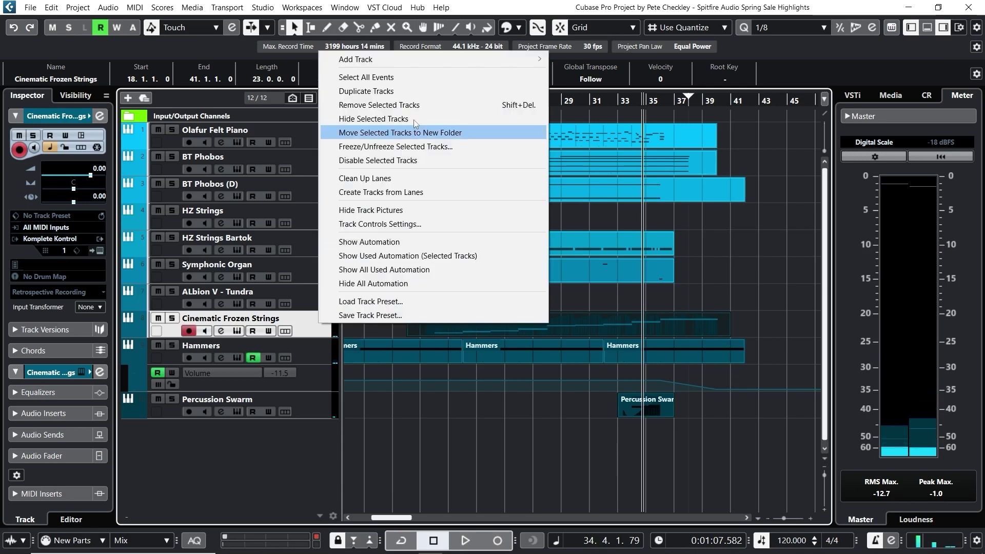
{"action": "left_click", "coordinate": [432, 244]}
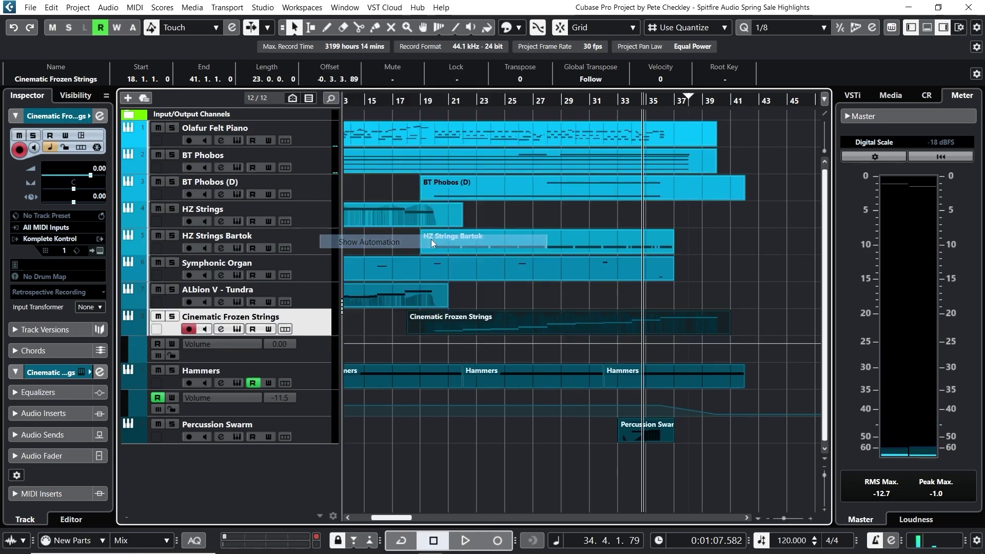
{"action": "left_click", "coordinate": [675, 343]}
{"action": "left_click_drag", "start_coordinate": [731, 341], "coordinate": [728, 366]}
Record a new ALbion V - Tundra part from about bar 20 to bar 37
{"action": "left_click_drag", "start_coordinate": [688, 97], "coordinate": [497, 94]}
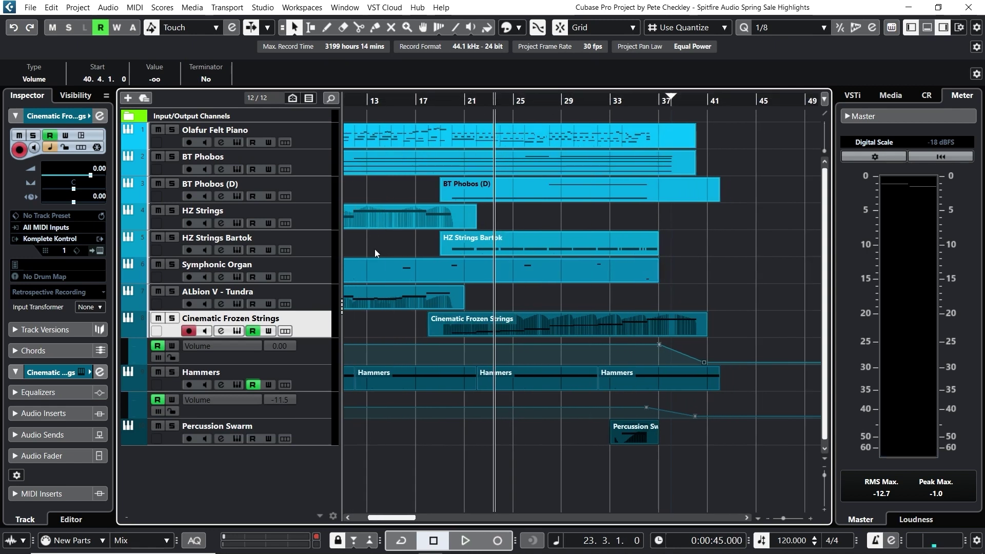
{"action": "left_click", "coordinate": [320, 307]}
{"action": "left_click_drag", "start_coordinate": [439, 109], "coordinate": [447, 118]}
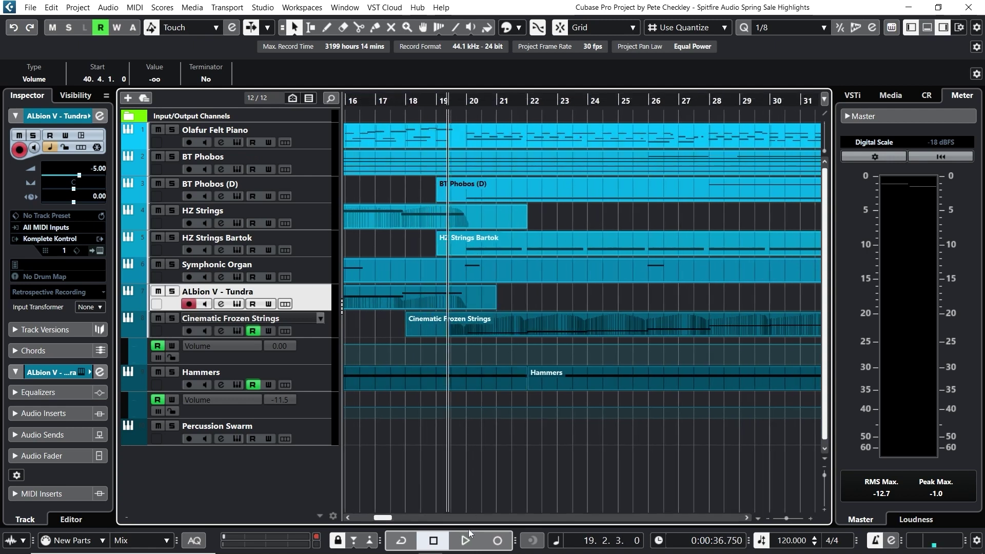
{"action": "left_click", "coordinate": [495, 541]}
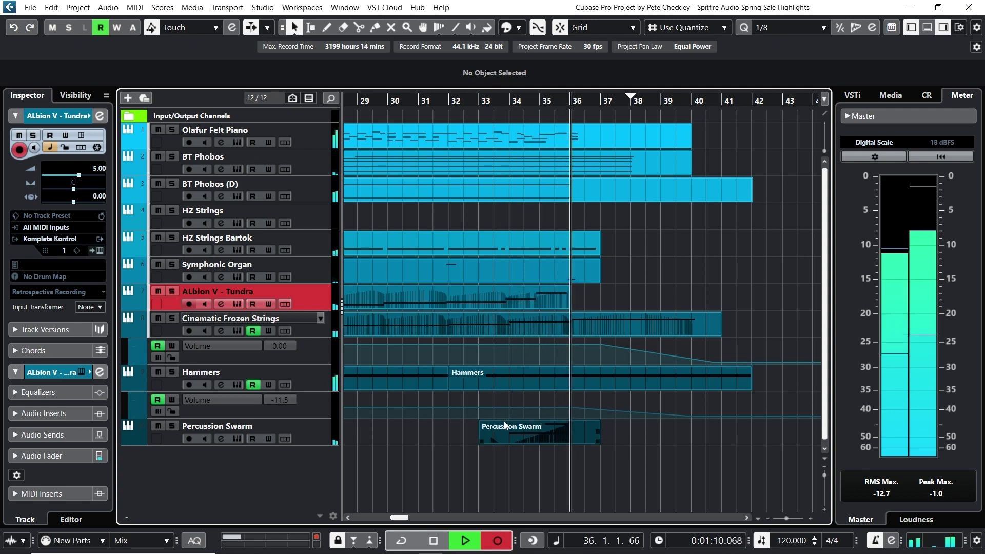
{"action": "key", "text": "space"}
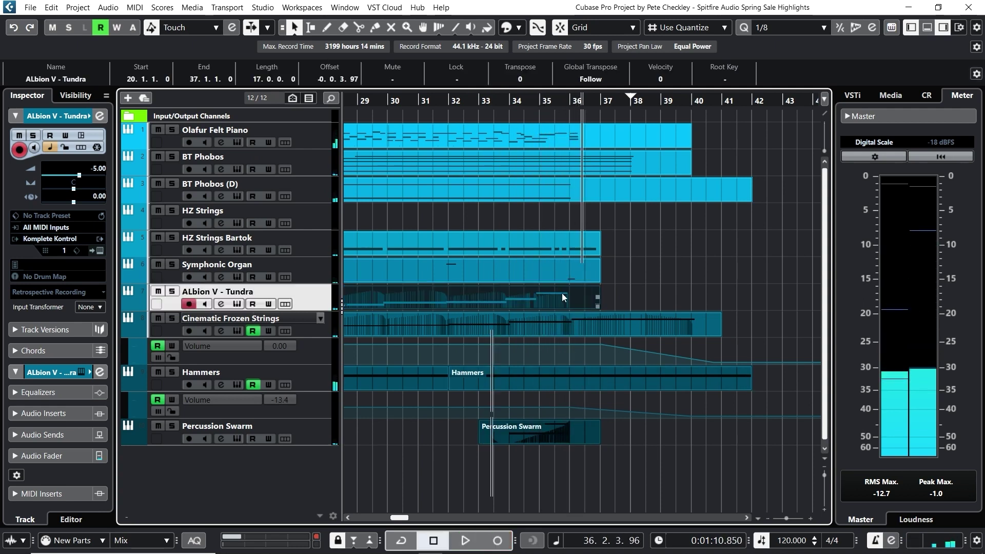
Transpose all notes in the new ALbion V - Tundra part up an octave and shift them slightly later onto the bar lines
{"action": "double_click", "coordinate": [562, 294]}
{"action": "left_click", "coordinate": [785, 292]}
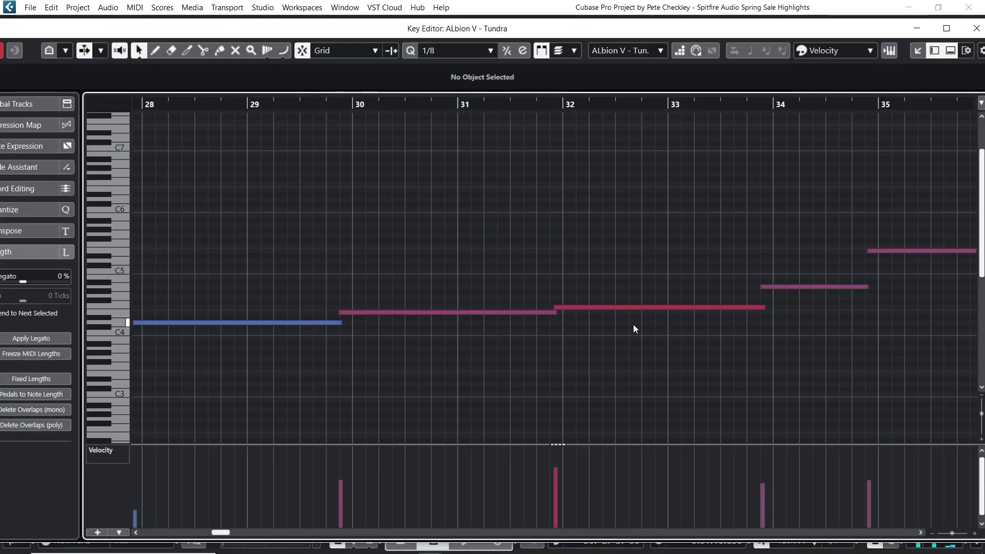
{"action": "key", "text": "ctrl+a"}
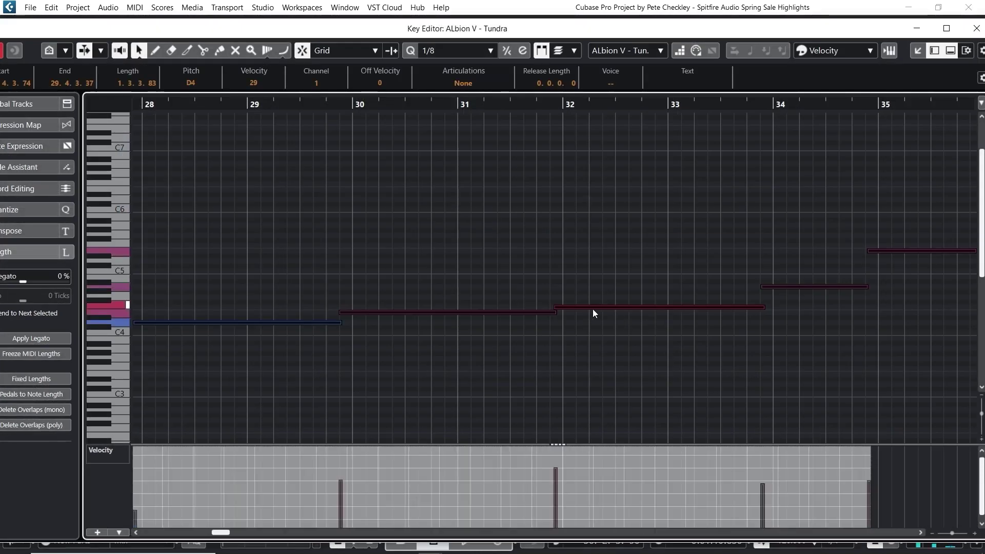
{"action": "key", "text": "shift+Up"}
{"action": "left_click_drag", "start_coordinate": [566, 245], "coordinate": [571, 246]}
{"action": "key", "text": "space"}
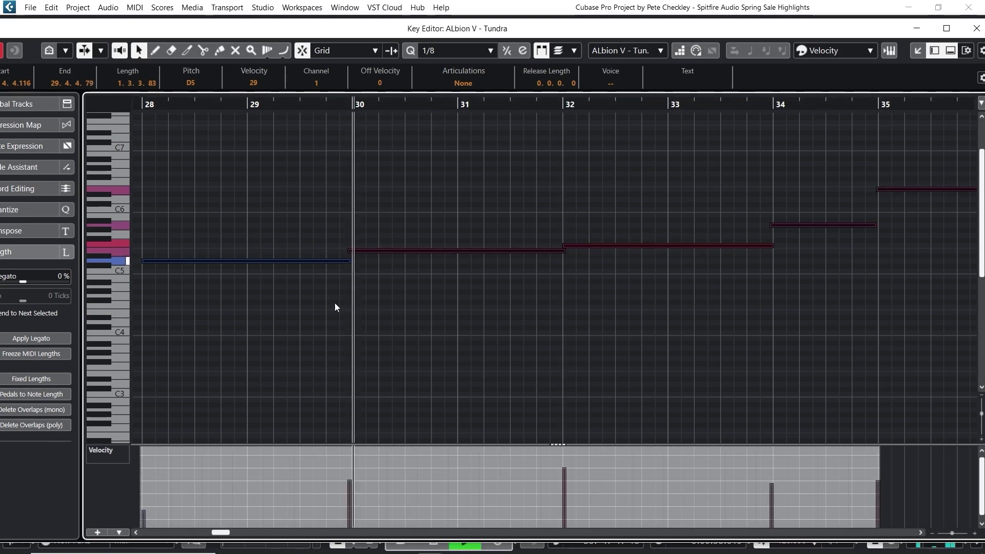
{"action": "left_click", "coordinate": [974, 28]}
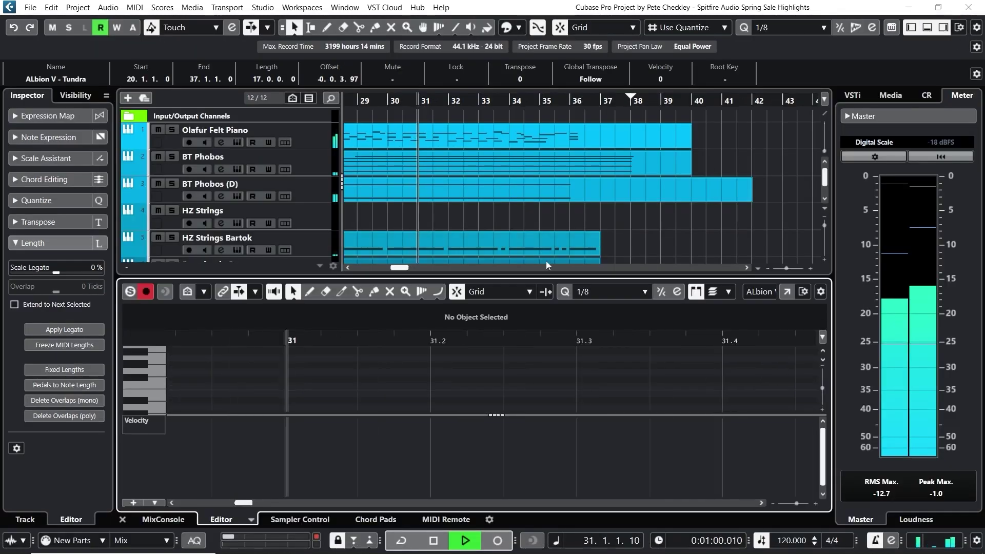
{"action": "left_click", "coordinate": [131, 513]}
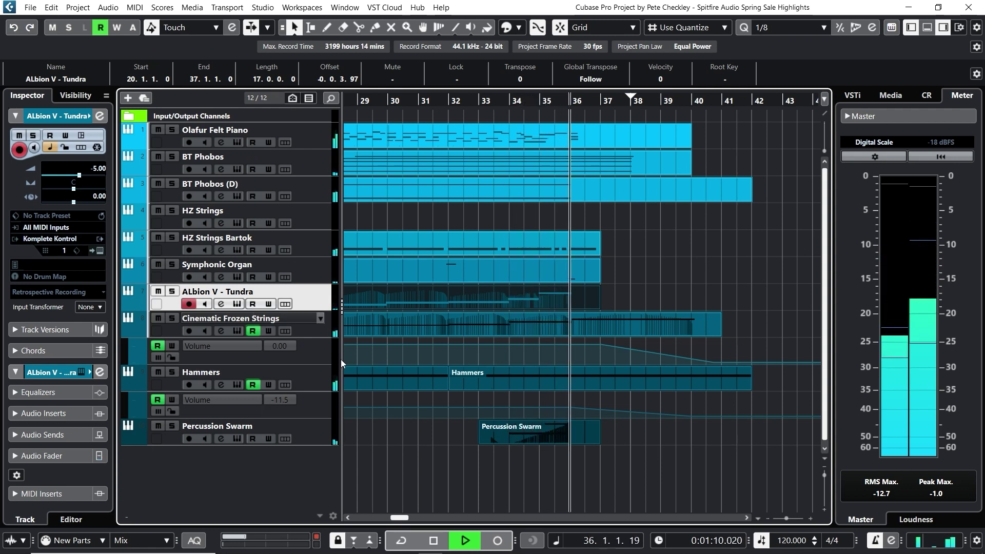
{"action": "key", "text": "space"}
Lower the ALbion V - Tundra note starting at bar 35 by an octave to E5 and close the editor
{"action": "double_click", "coordinate": [524, 298]}
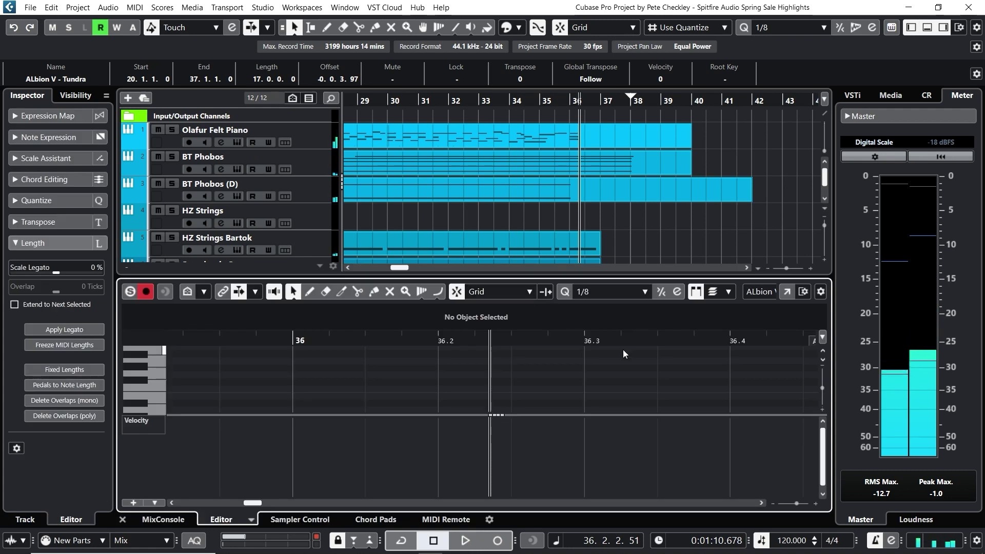
{"action": "left_click", "coordinate": [788, 291]}
{"action": "left_click_drag", "start_coordinate": [913, 264], "coordinate": [912, 266]}
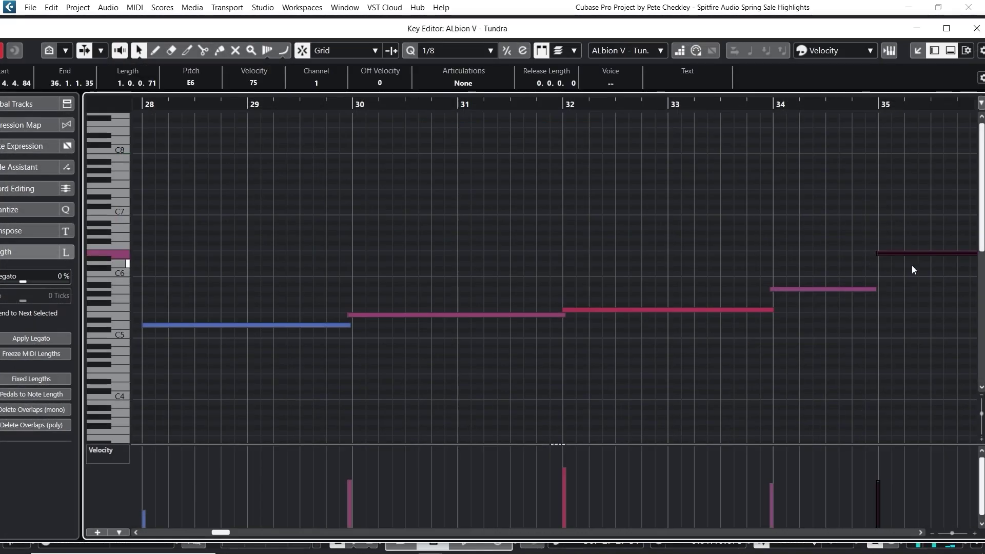
{"action": "key", "text": "shift+Down"}
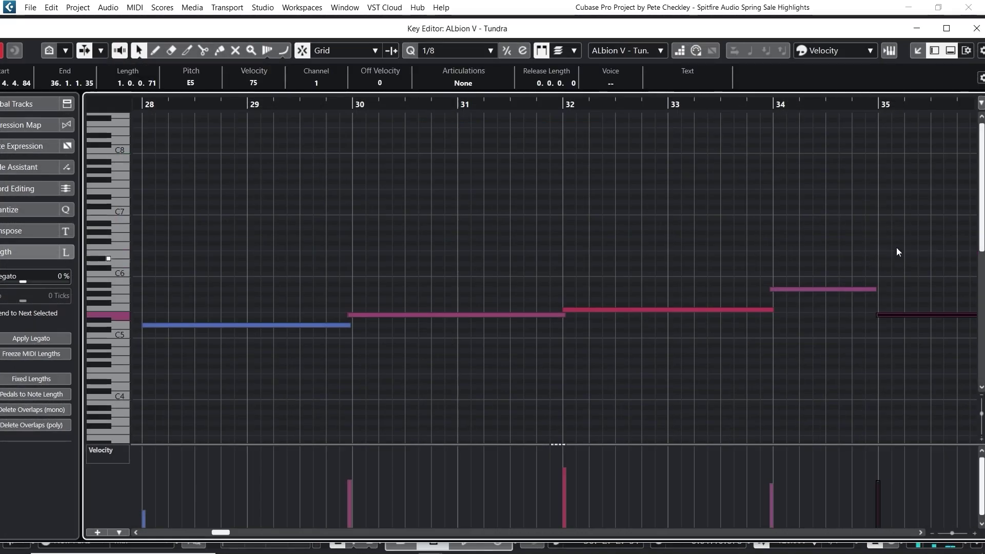
{"action": "left_click", "coordinate": [976, 30]}
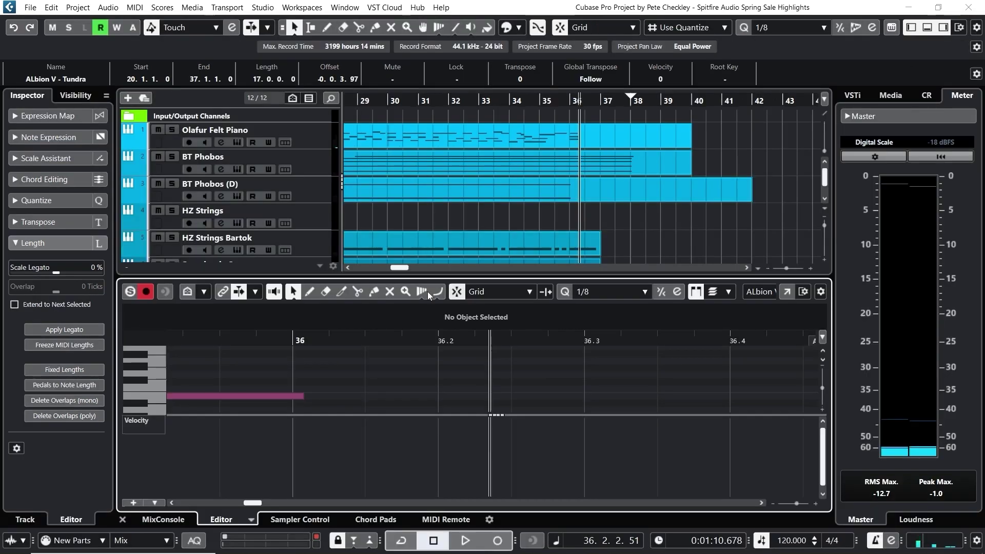
{"action": "left_click", "coordinate": [123, 519]}
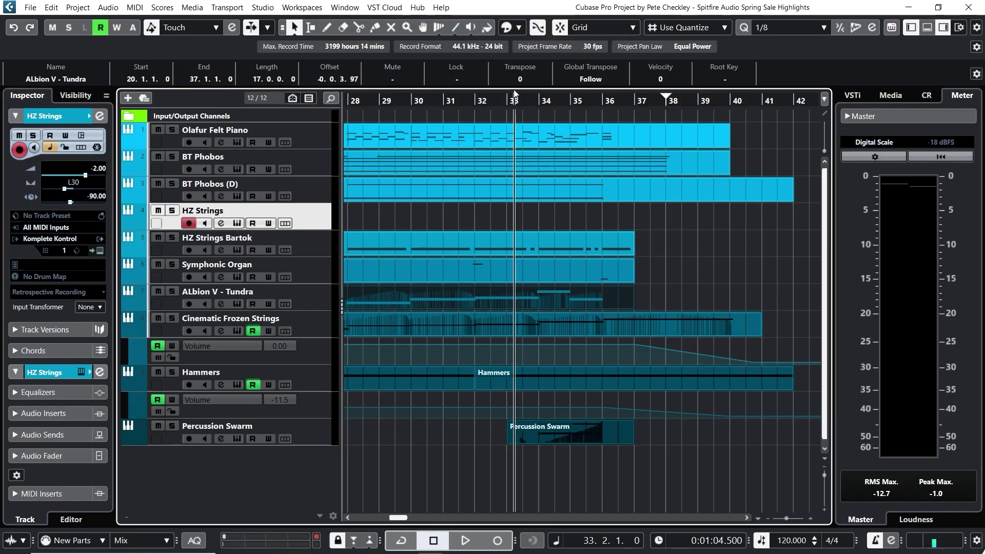
Trim the end of the existing HZ Strings part to bar 20 and place the playhead at the start of bar 19
{"action": "left_click_drag", "start_coordinate": [513, 100], "coordinate": [410, 100]}
{"action": "left_click_drag", "start_coordinate": [470, 227], "coordinate": [411, 224]}
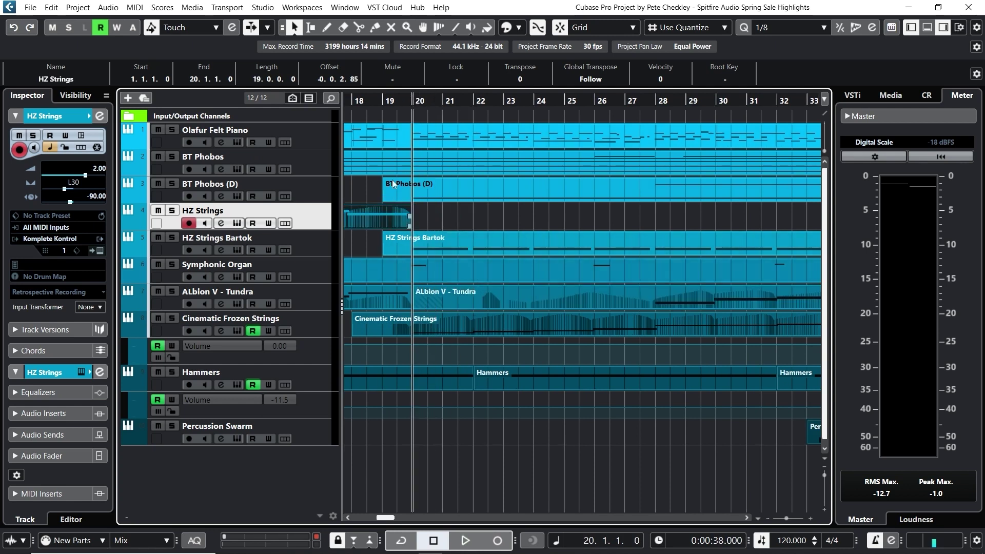
{"action": "left_click", "coordinate": [385, 101]}
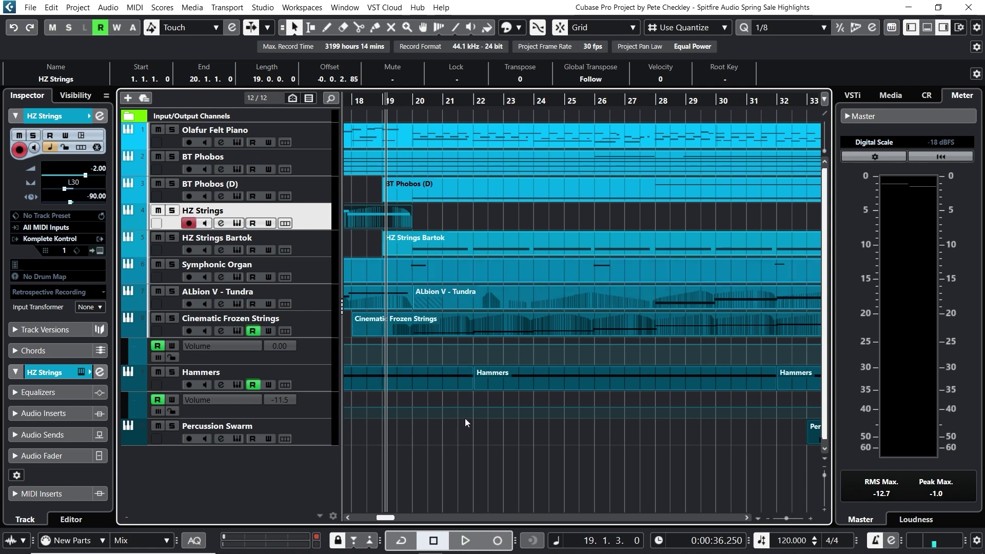
{"action": "left_click", "coordinate": [465, 538]}
{"action": "left_click", "coordinate": [494, 542]}
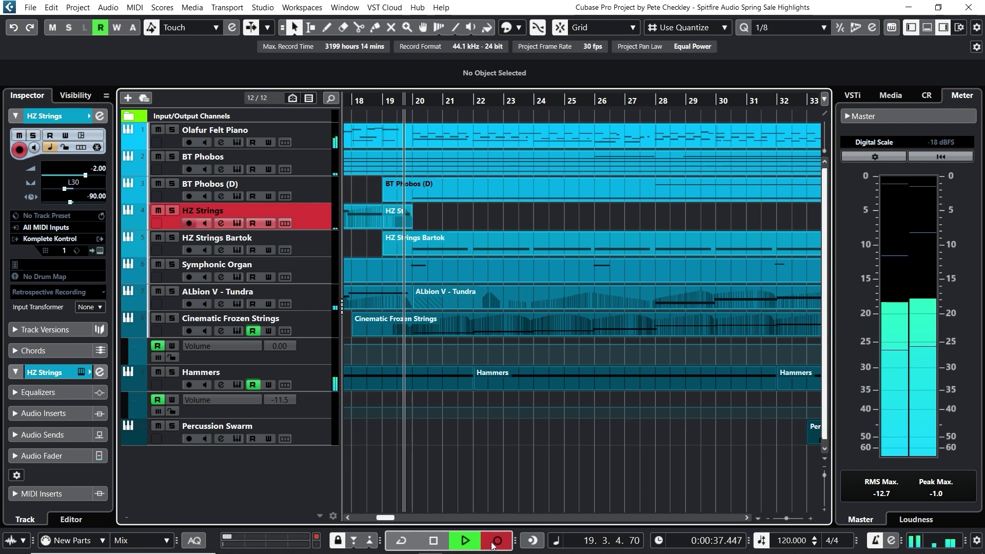
{"action": "key", "text": "space"}
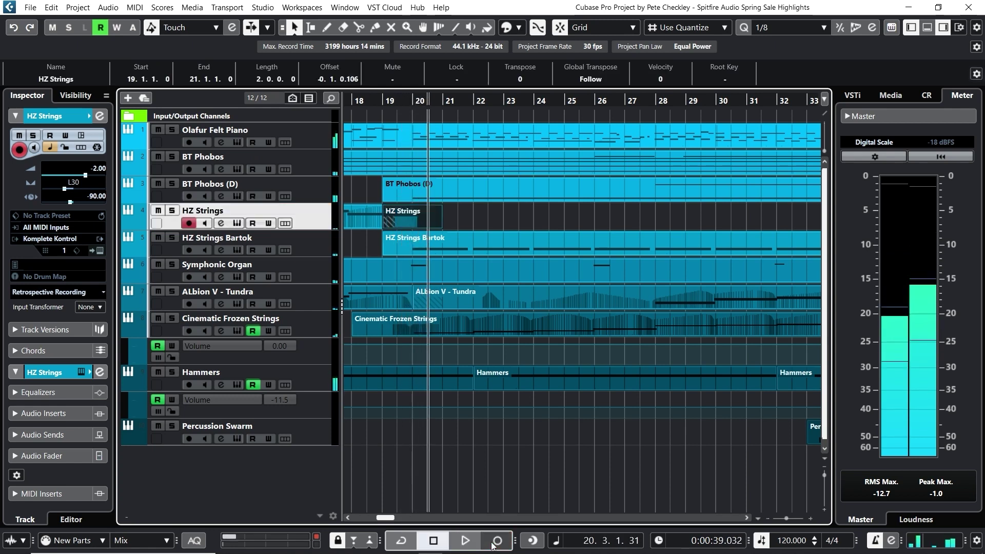
Record a second HZ Strings part from bar 19 to bar 40
{"action": "left_click", "coordinate": [394, 100]}
{"action": "left_click", "coordinate": [382, 100]}
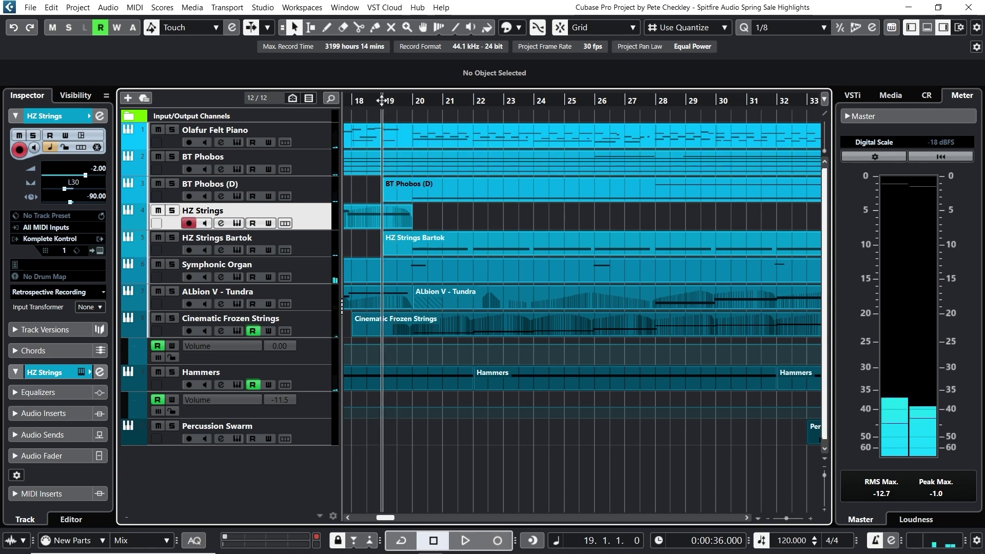
{"action": "left_click", "coordinate": [496, 540]}
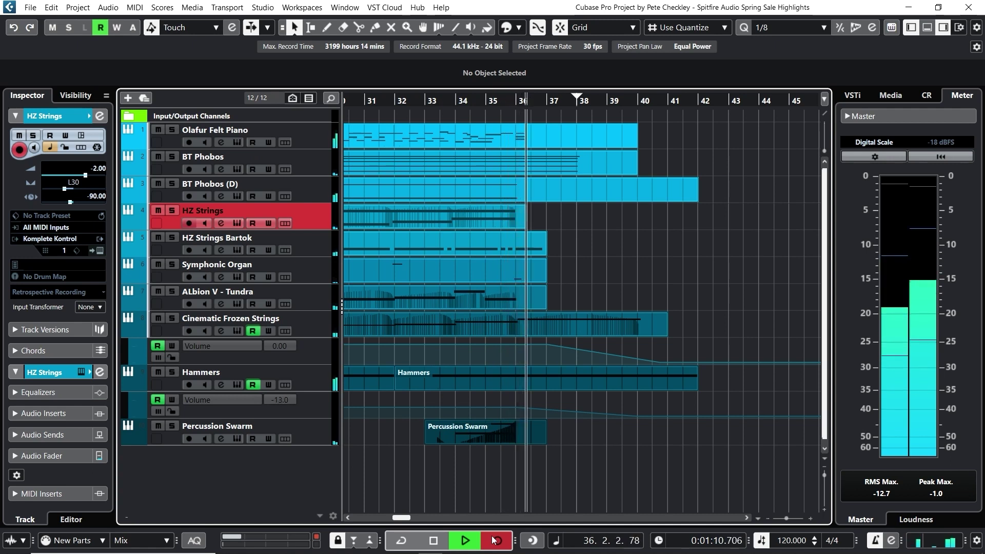
{"action": "left_click", "coordinate": [444, 542]}
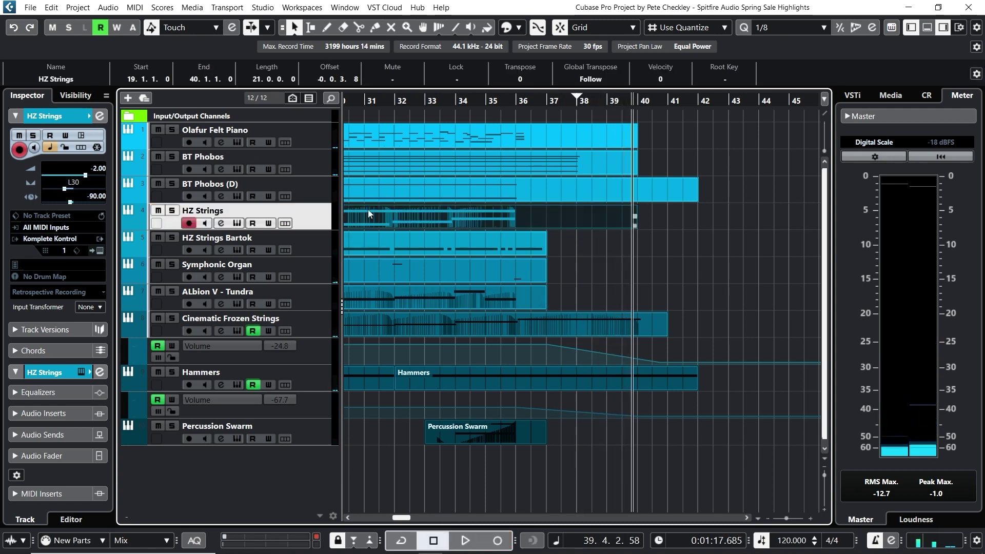
Show the Olafur Felt Piano volume automation and add a fade from bar 36 down to -oo at 38.4.3.0
{"action": "left_click", "coordinate": [307, 146]}
{"action": "right_click", "coordinate": [309, 145]}
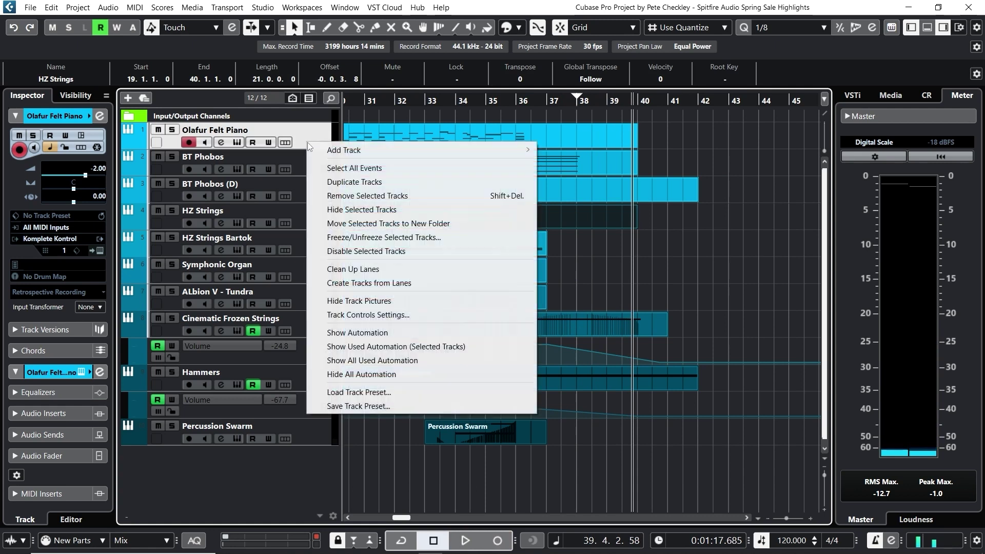
{"action": "left_click", "coordinate": [396, 327]}
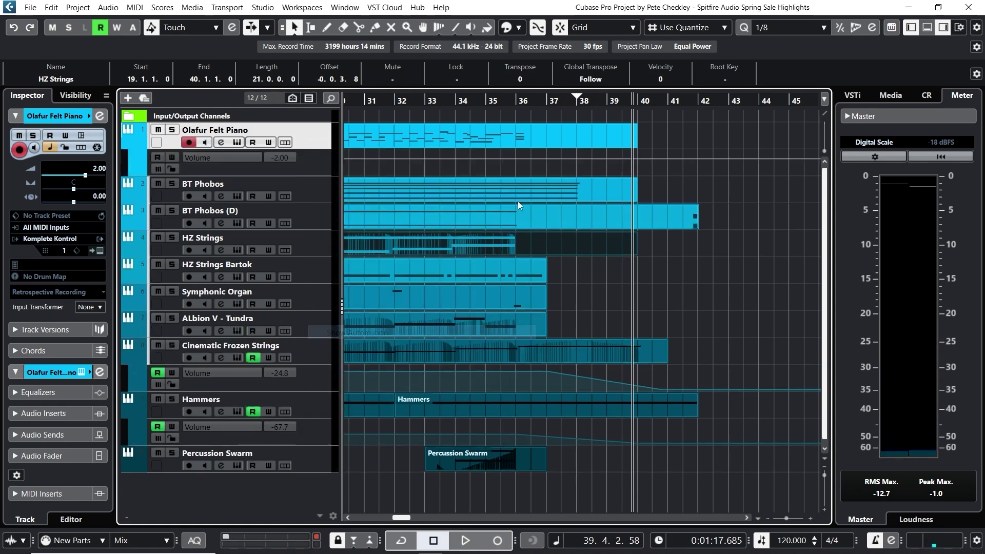
{"action": "left_click", "coordinate": [516, 158]}
{"action": "left_click_drag", "start_coordinate": [608, 161], "coordinate": [603, 189]}
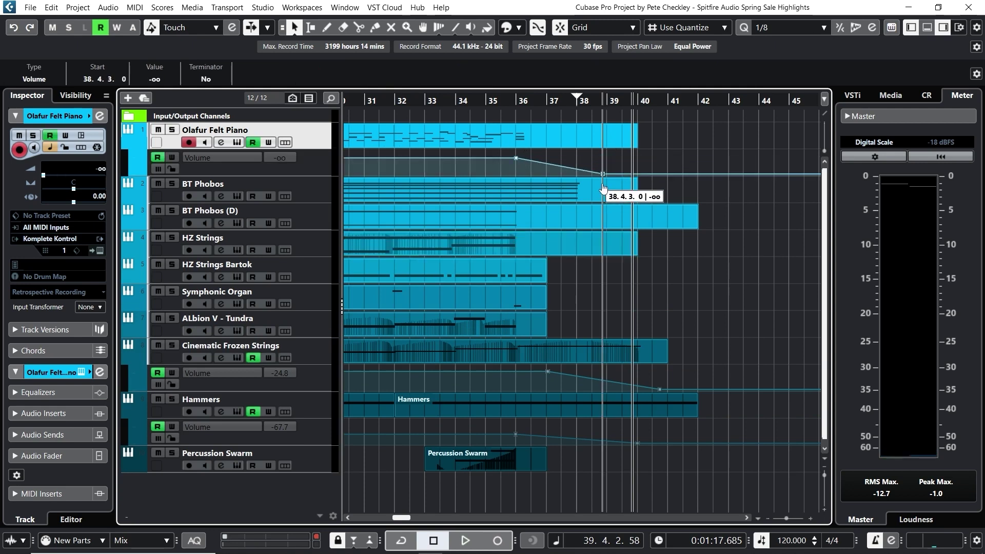
Lower the Modulation (CC 1) curve of the Cinematic Frozen Strings part from its first point near bar 19 to bar 28
{"action": "left_click_drag", "start_coordinate": [451, 98], "coordinate": [432, 267]}
{"action": "double_click", "coordinate": [436, 354]}
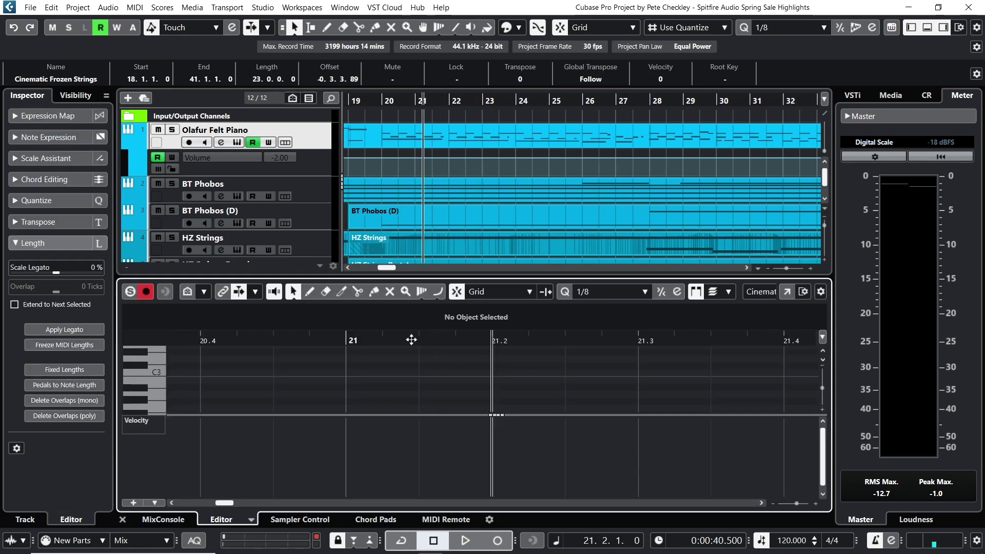
{"action": "left_click", "coordinate": [787, 292]}
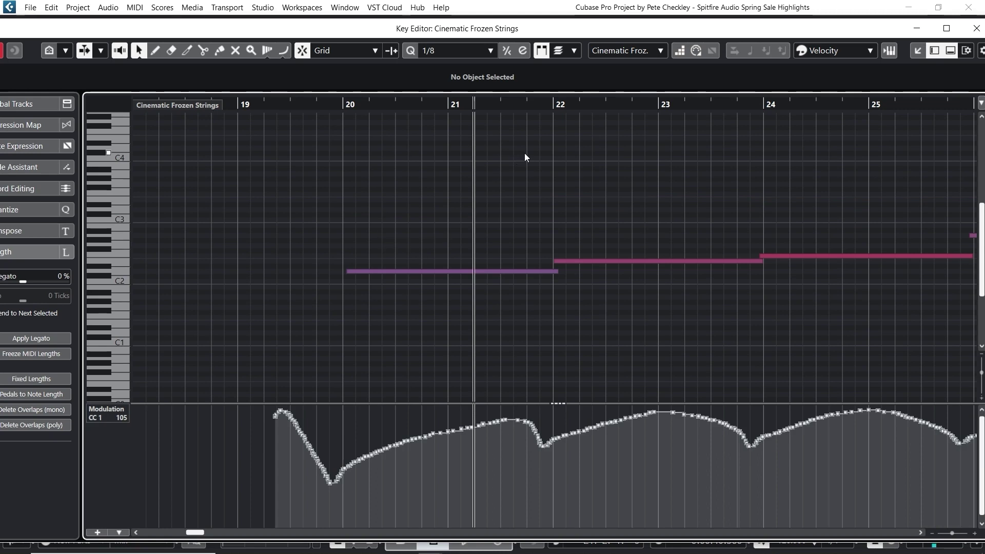
{"action": "left_click_drag", "start_coordinate": [525, 105], "coordinate": [521, 97]}
{"action": "left_click_drag", "start_coordinate": [545, 480], "coordinate": [844, 360]}
{"action": "left_click_drag", "start_coordinate": [590, 408], "coordinate": [588, 427]}
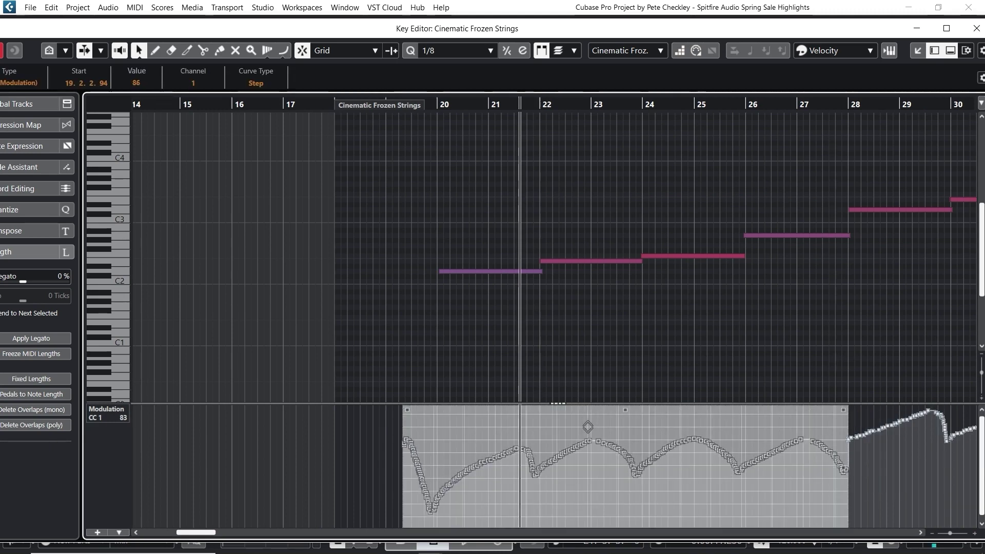
Audition the lowered Cinematic Frozen Strings modulation from bar 20 to about bar 27 and close the editor
{"action": "left_click", "coordinate": [439, 110]}
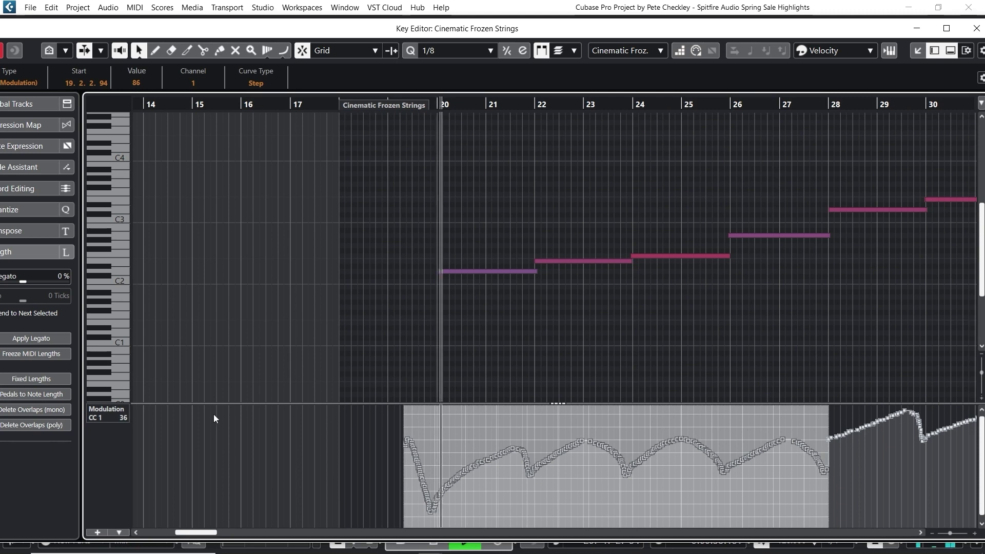
{"action": "key", "text": "ctrl+w"}
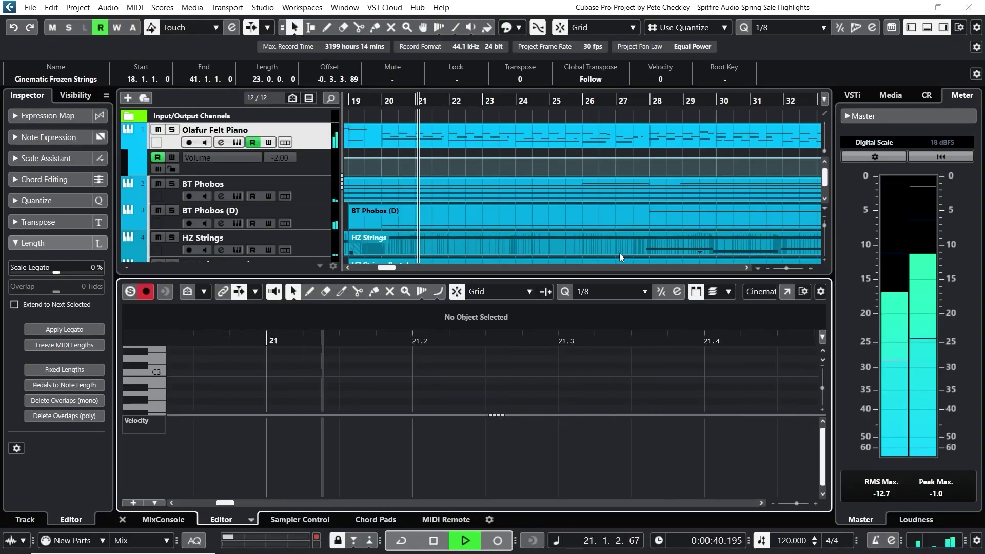
{"action": "left_click", "coordinate": [123, 519]}
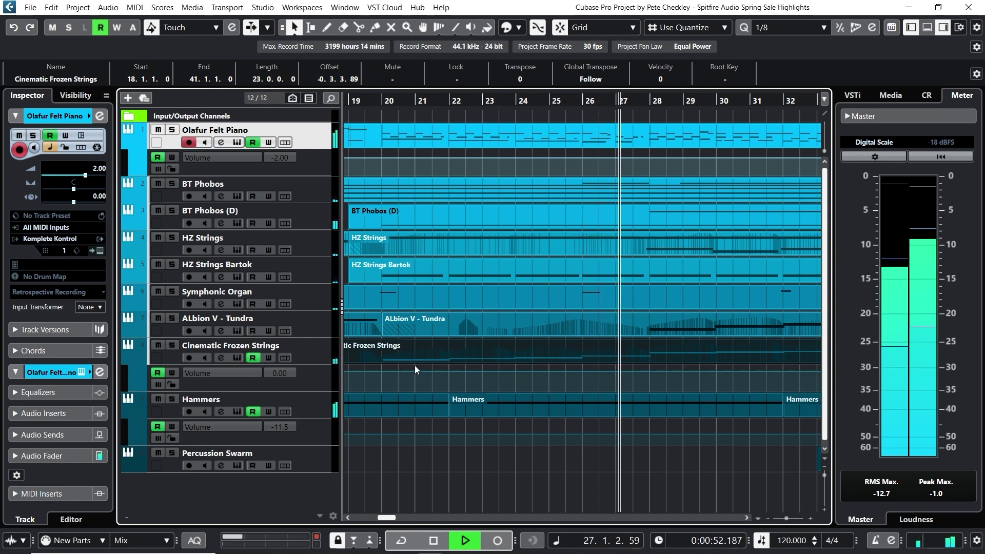
{"action": "key", "text": "space"}
Record a Percussion Swarm part from bar 23 to bar 29
{"action": "left_click", "coordinate": [518, 101]}
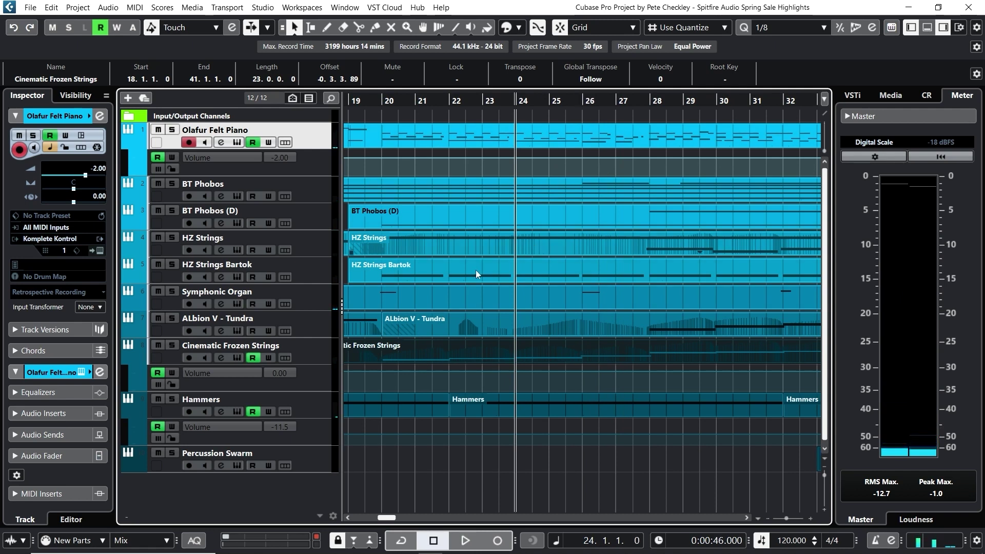
{"action": "left_click", "coordinate": [325, 461]}
{"action": "left_click", "coordinate": [480, 100]}
{"action": "left_click", "coordinate": [465, 540]}
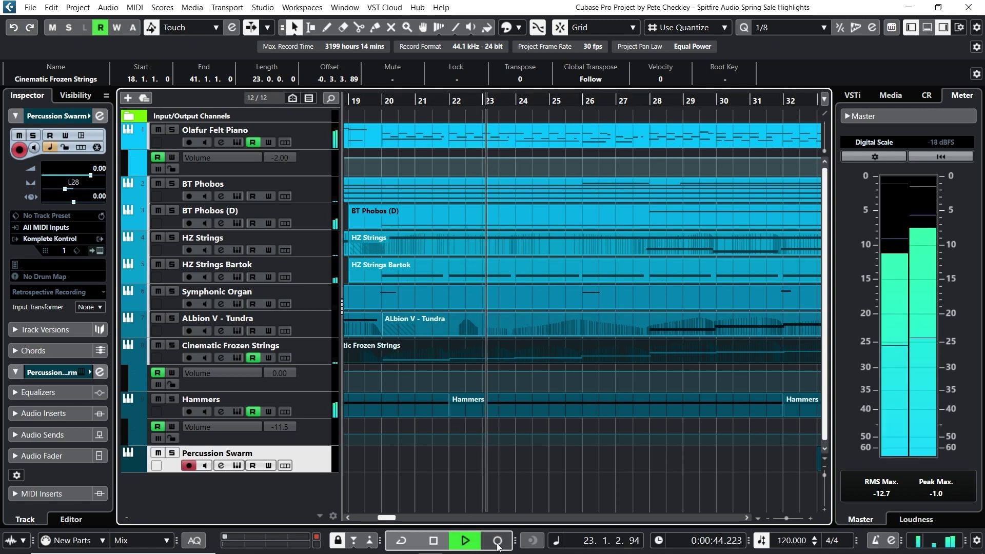
{"action": "left_click", "coordinate": [496, 540]}
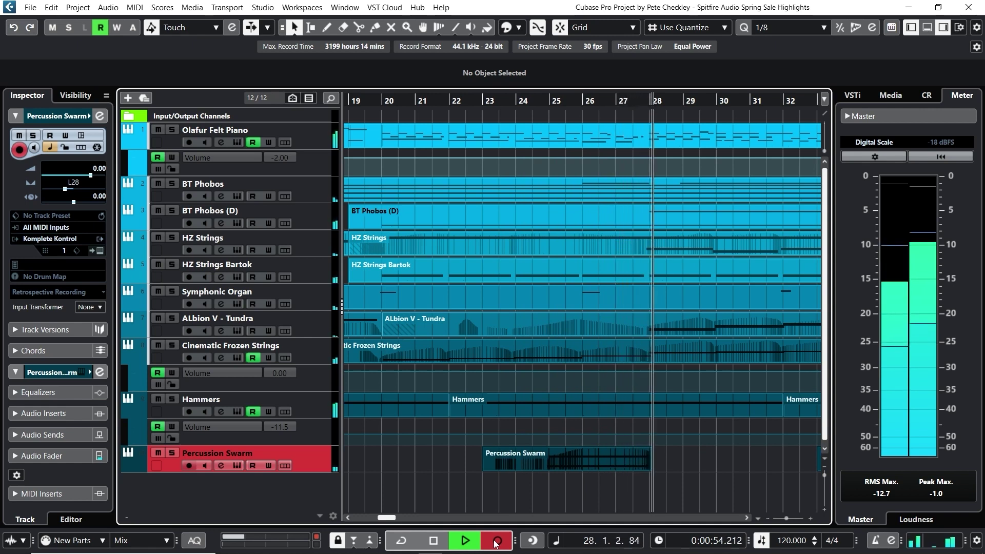
{"action": "left_click", "coordinate": [496, 542]}
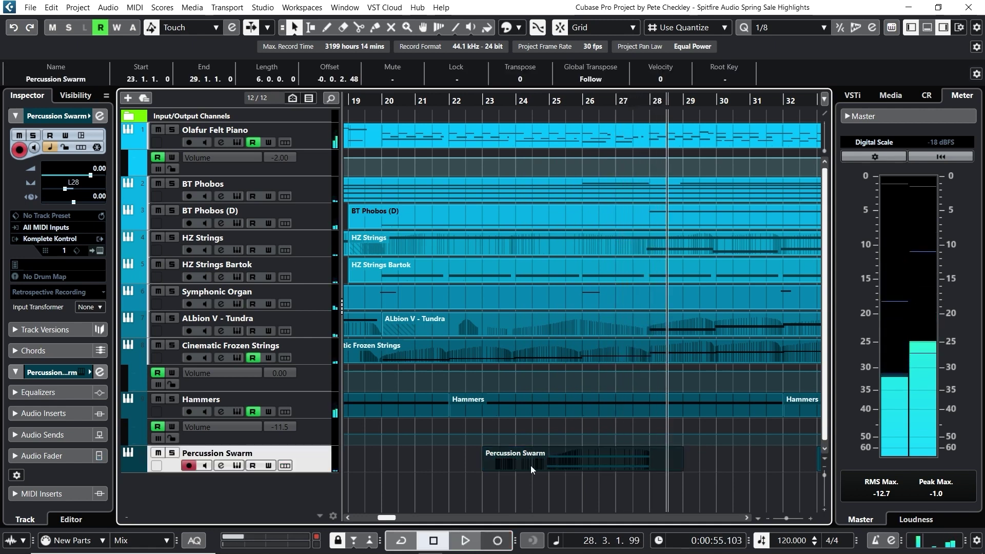
Open the Percussion Swarm part in a separate Key Editor window and display its Modulation (CC 1) lane
{"action": "double_click", "coordinate": [559, 453]}
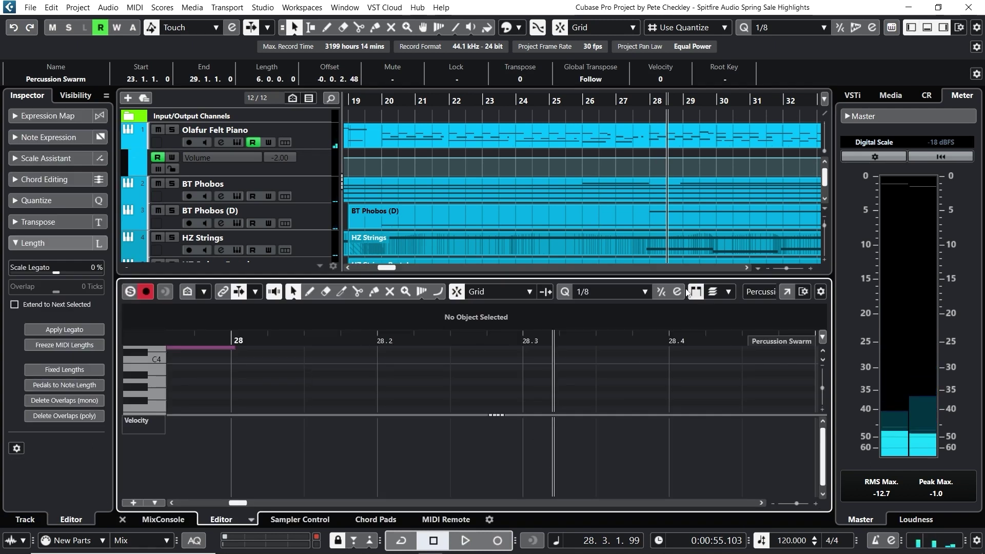
{"action": "left_click", "coordinate": [780, 291]}
{"action": "left_click_drag", "start_coordinate": [220, 108], "coordinate": [171, 127]}
{"action": "right_click", "coordinate": [110, 450]}
{"action": "left_click", "coordinate": [439, 238]}
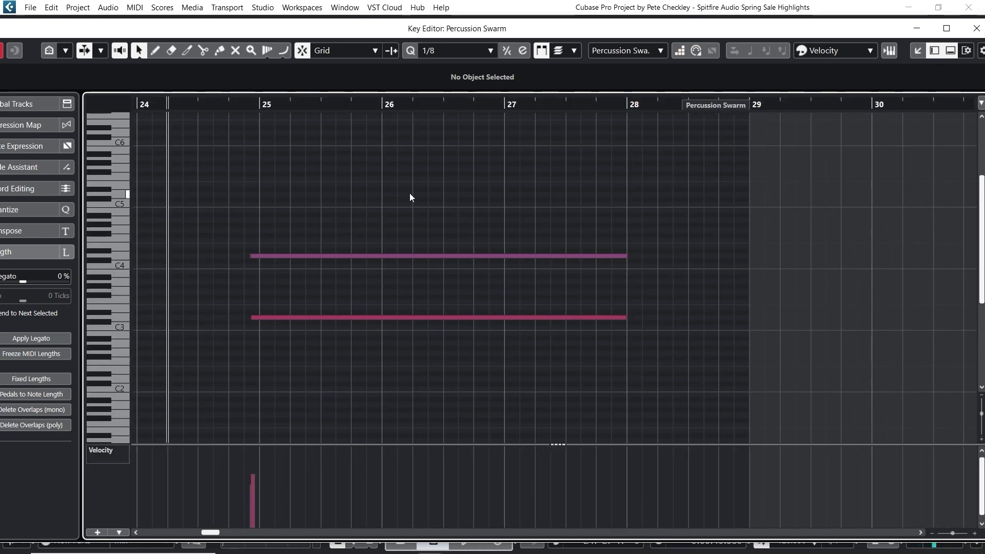
Draw Parabola modulation curves on the Percussion Swarm part, rising from late in bar 24 to 127 just before bar 28
{"action": "left_click", "coordinate": [283, 51]}
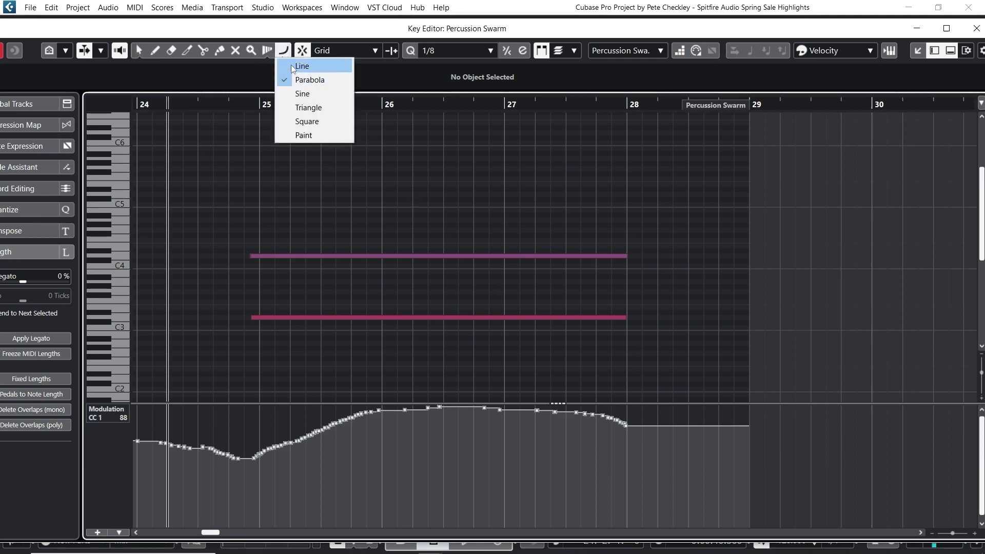
{"action": "left_click", "coordinate": [301, 86]}
{"action": "left_click_drag", "start_coordinate": [229, 518], "coordinate": [626, 407]}
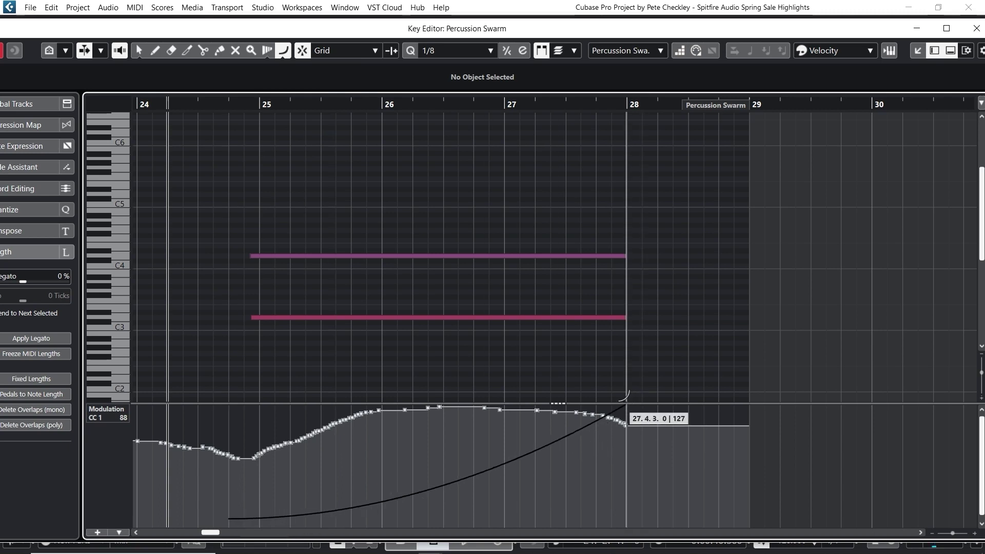
{"action": "left_click_drag", "start_coordinate": [519, 454], "coordinate": [629, 406]}
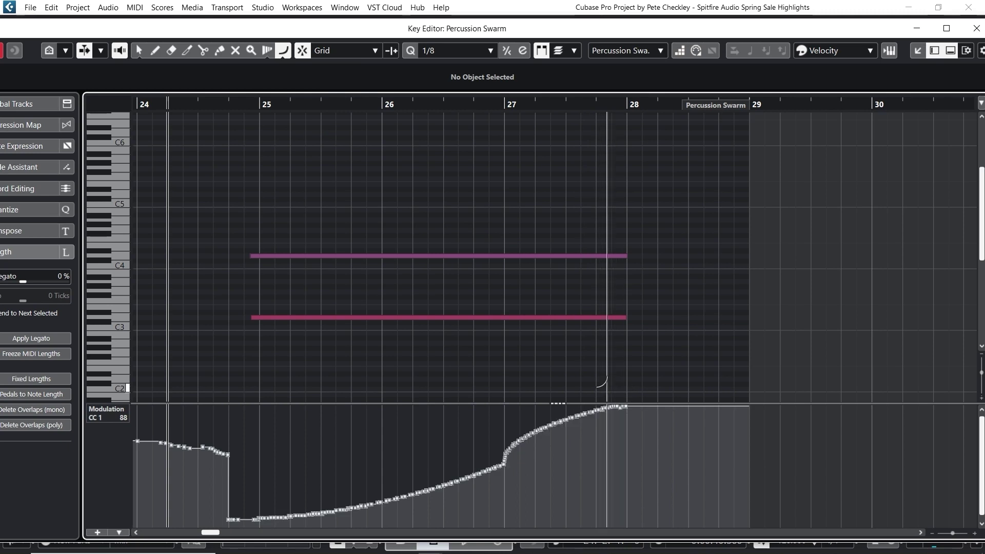
Select all the Percussion Swarm notes and quantize them to 1/1
{"action": "left_click_drag", "start_coordinate": [53, 28], "coordinate": [91, 31]}
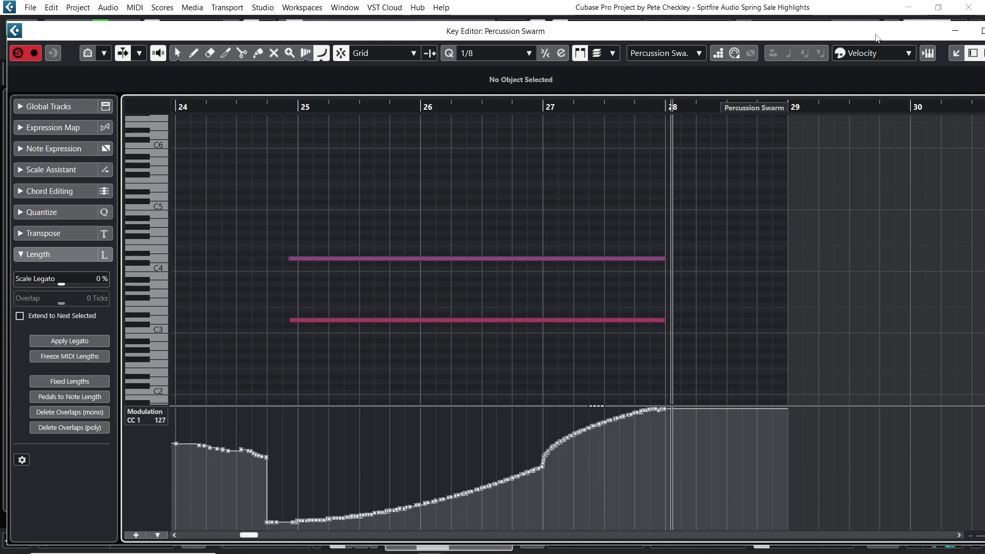
{"action": "left_click_drag", "start_coordinate": [877, 38], "coordinate": [774, 44]}
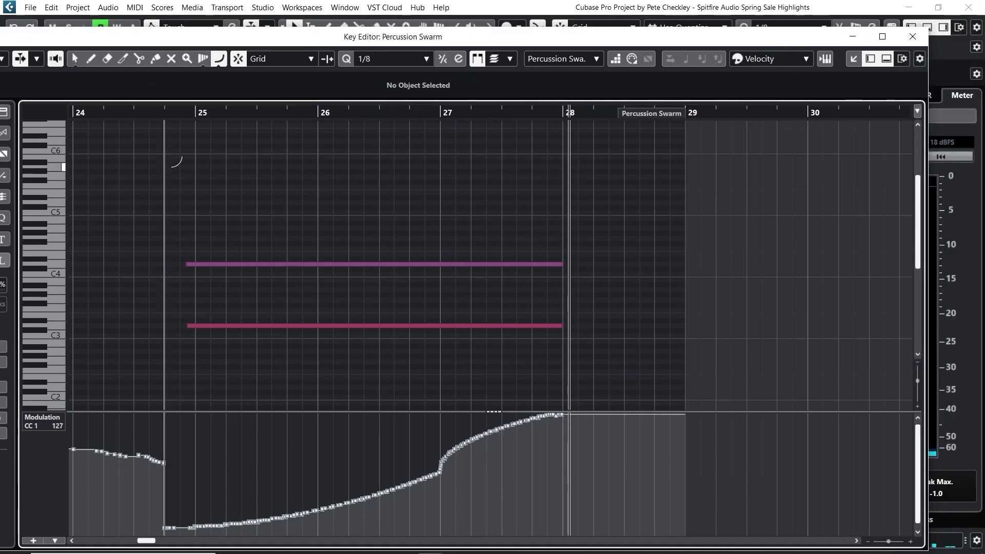
{"action": "key", "text": "ctrl+a"}
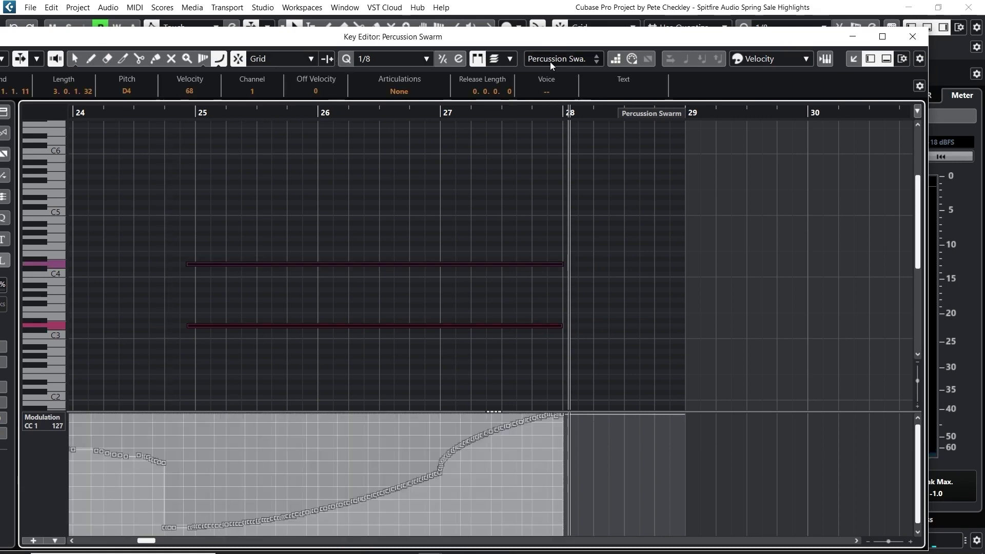
{"action": "key", "text": "q"}
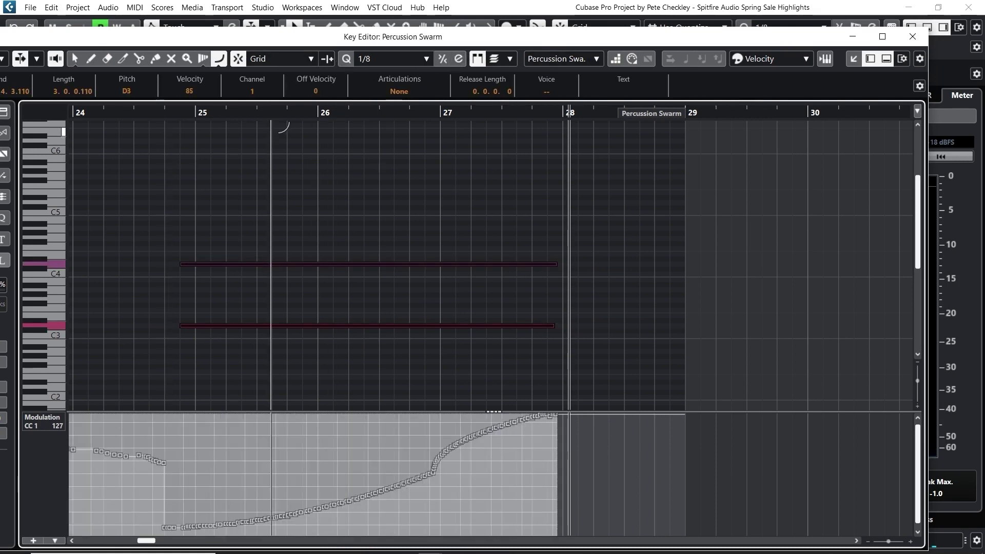
{"action": "key", "text": "ctrl+z"}
{"action": "left_click", "coordinate": [395, 59]}
{"action": "left_click", "coordinate": [390, 75]}
{"action": "key", "text": "q"}
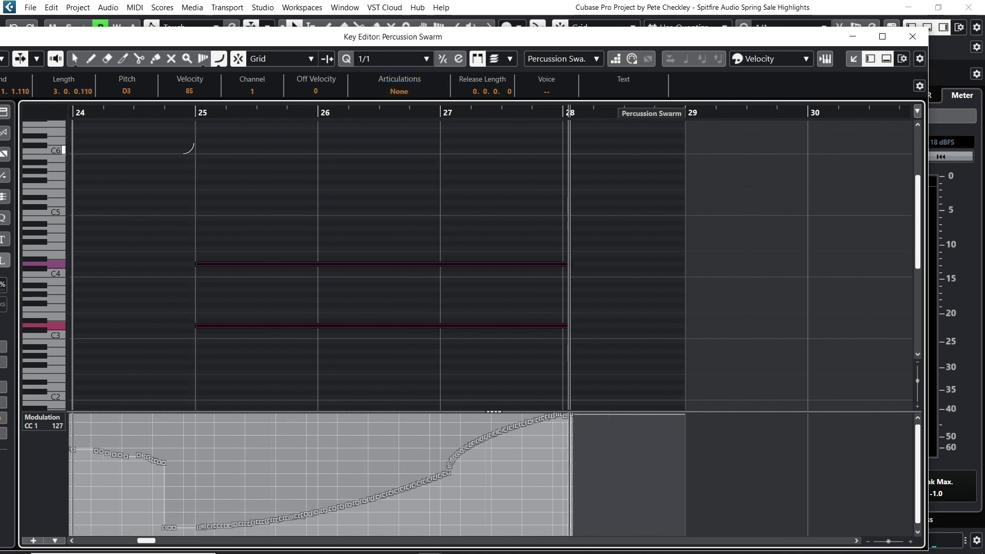
Audition the quantized Percussion Swarm part from about bar 24, close its editor, and replay the passage with all tracks from bar 23
{"action": "key", "text": "shift+Up"}
{"action": "left_click", "coordinate": [132, 117]}
{"action": "key", "text": "space"}
{"action": "left_click", "coordinate": [913, 36]}
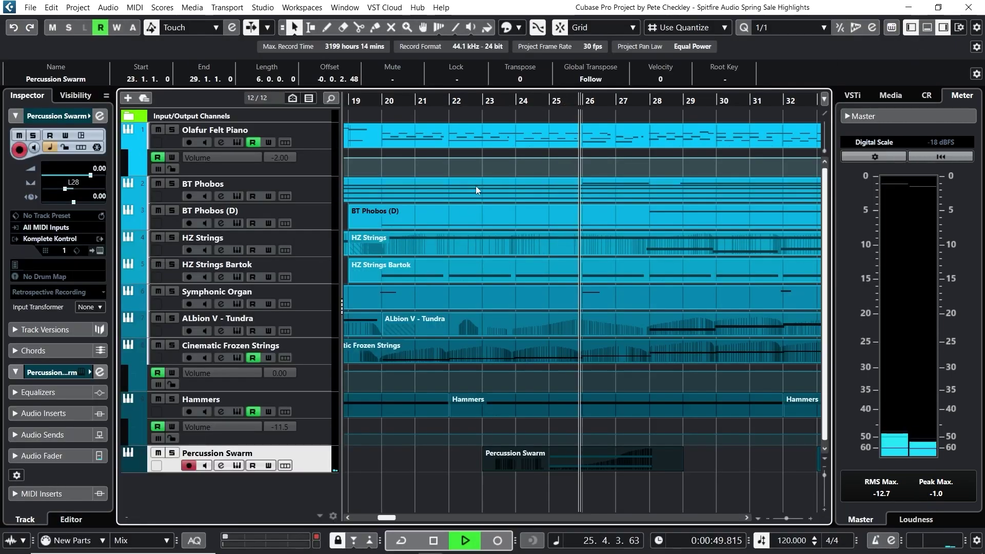
{"action": "left_click", "coordinate": [484, 102]}
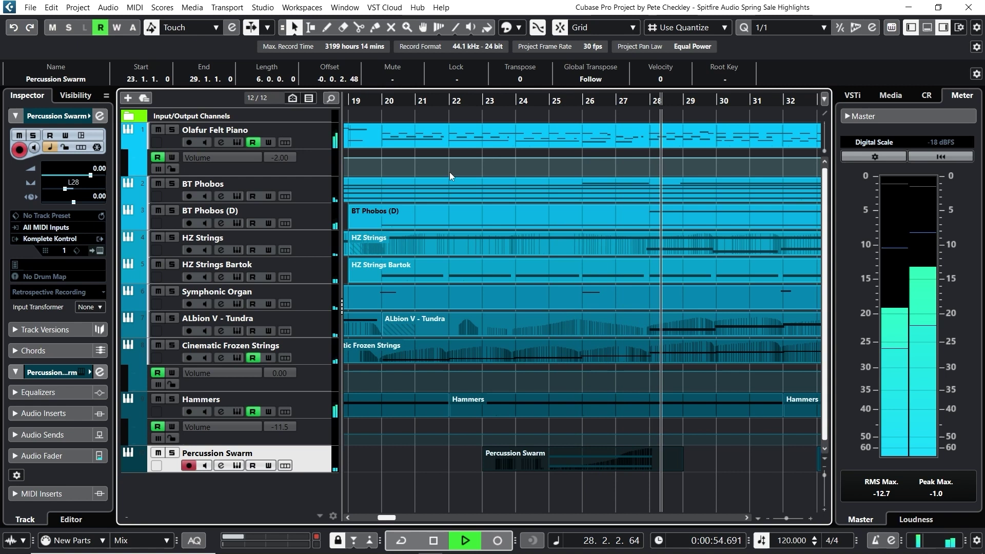
{"action": "left_click", "coordinate": [584, 101]}
{"action": "key", "text": "space"}
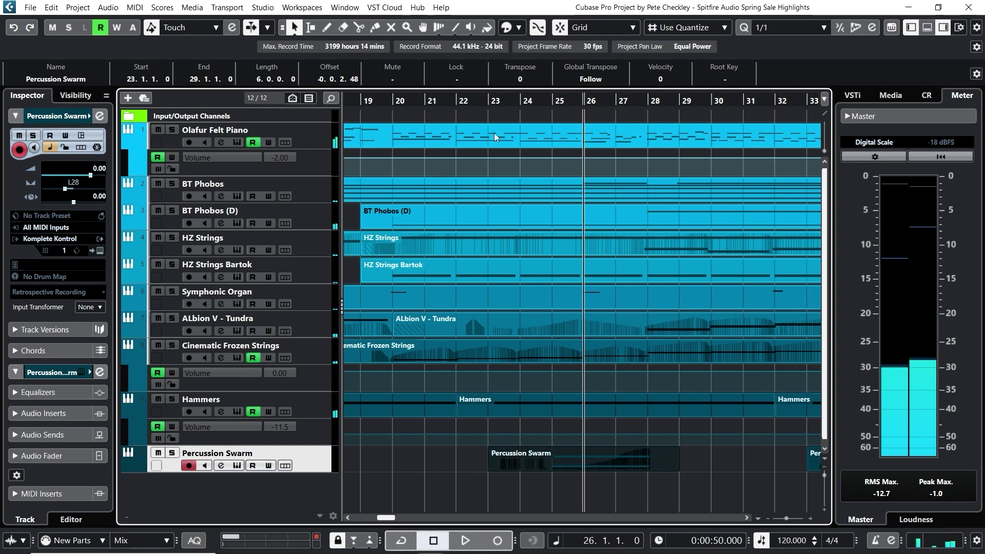
Duplicate the Olafur Felt Piano track and delete the copied MIDI part from the duplicate
{"action": "left_click", "coordinate": [316, 146]}
{"action": "right_click", "coordinate": [312, 145]}
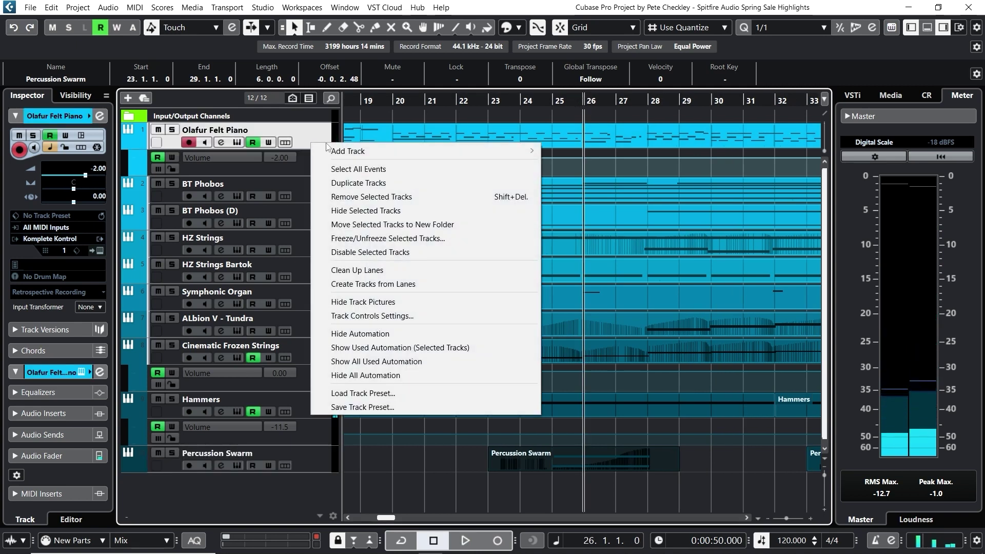
{"action": "left_click", "coordinate": [368, 183]}
{"action": "left_click", "coordinate": [372, 189]}
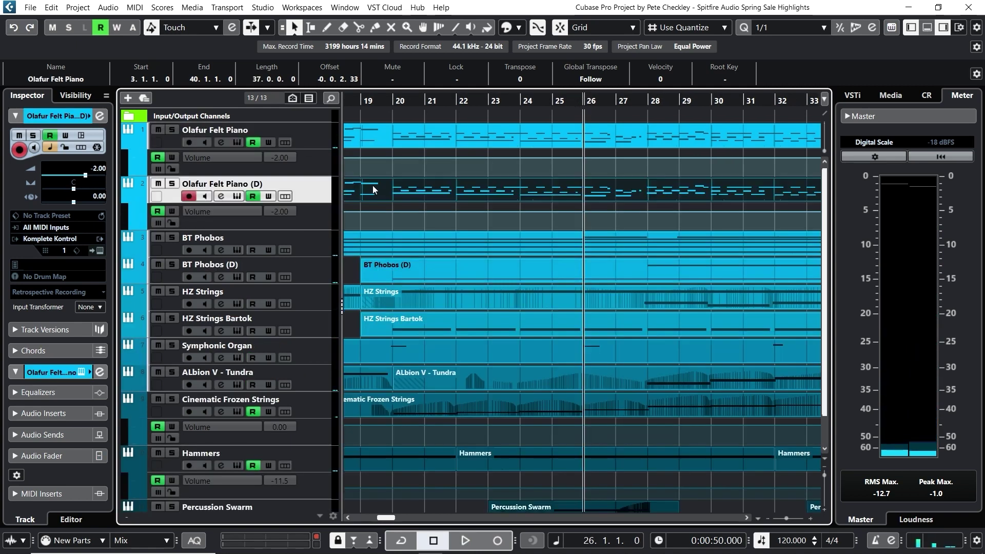
{"action": "key", "text": "Delete"}
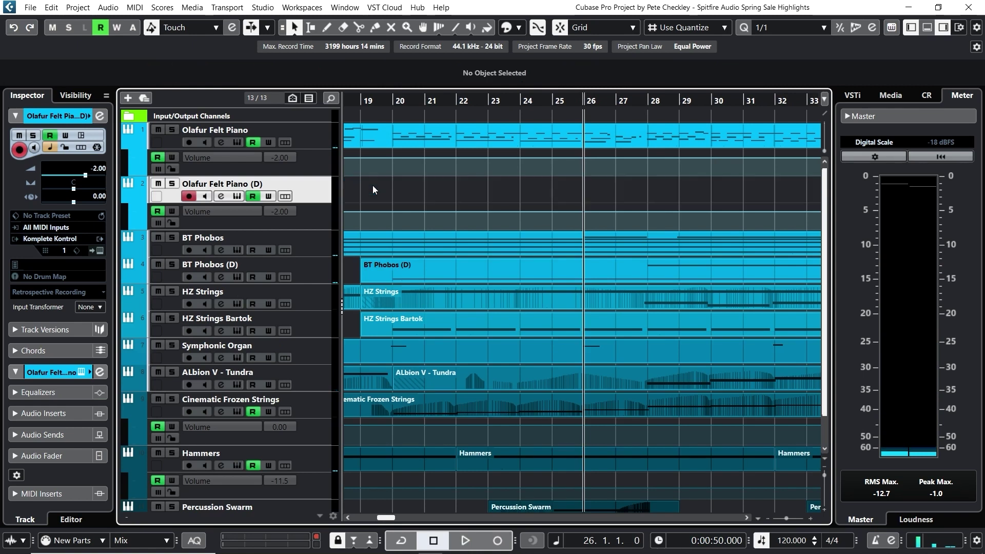
Load the Olafurs Kalimba preset from the Composer Toolkit in the duplicated track's Komplete Kontrol, searching for "kal", and check the loaded instrument
{"action": "left_click", "coordinate": [241, 197]}
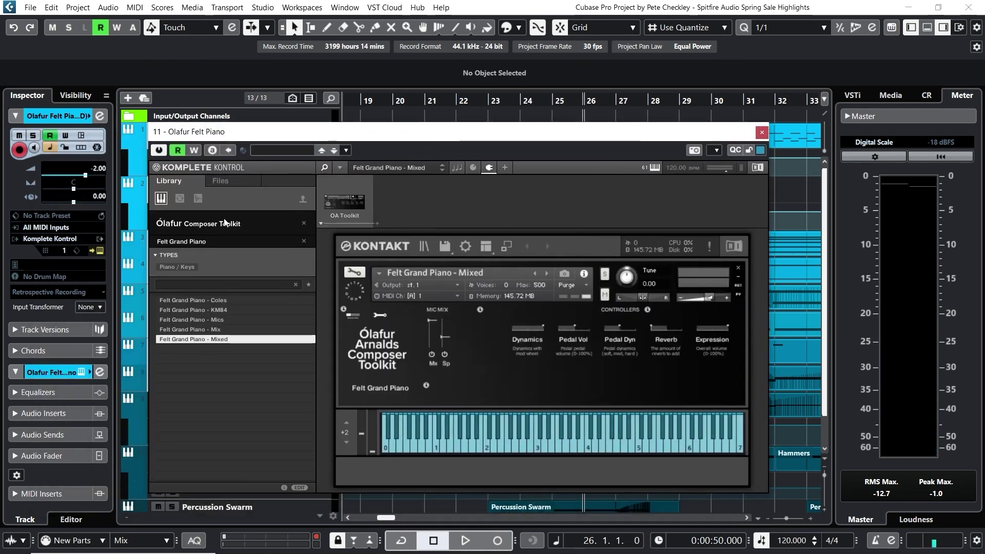
{"action": "left_click", "coordinate": [225, 223]}
{"action": "left_click", "coordinate": [221, 242]}
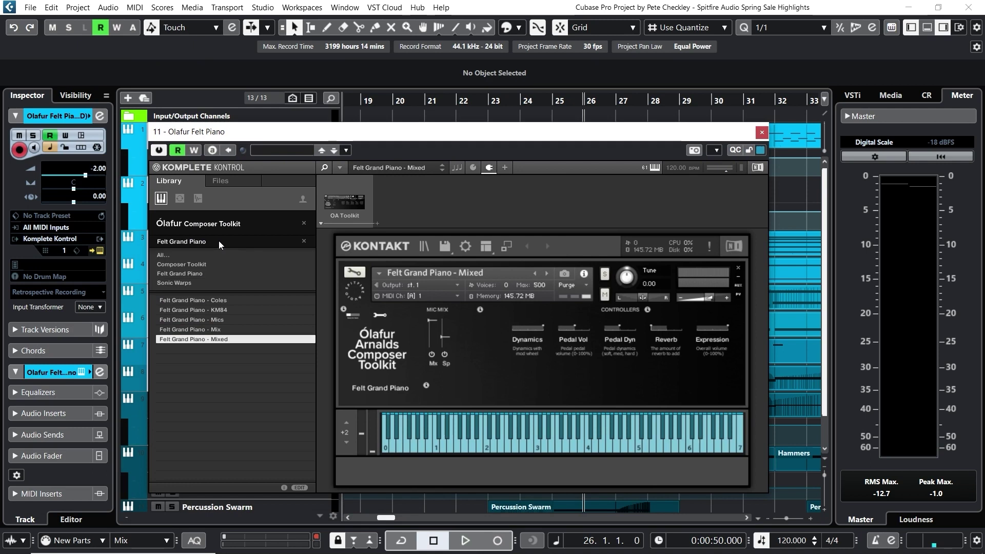
{"action": "left_click", "coordinate": [229, 266]}
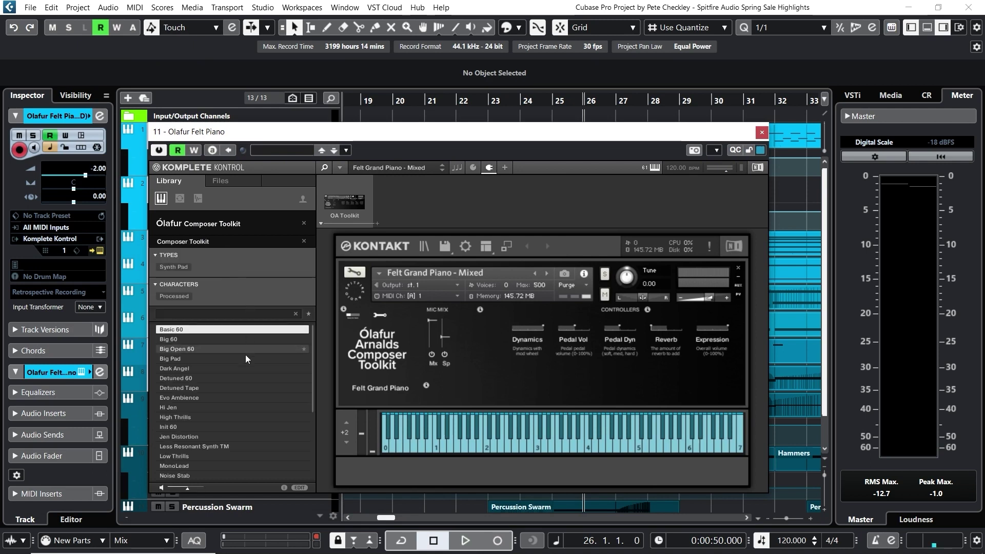
{"action": "left_click", "coordinate": [210, 313]}
{"action": "type", "text": "kal"}
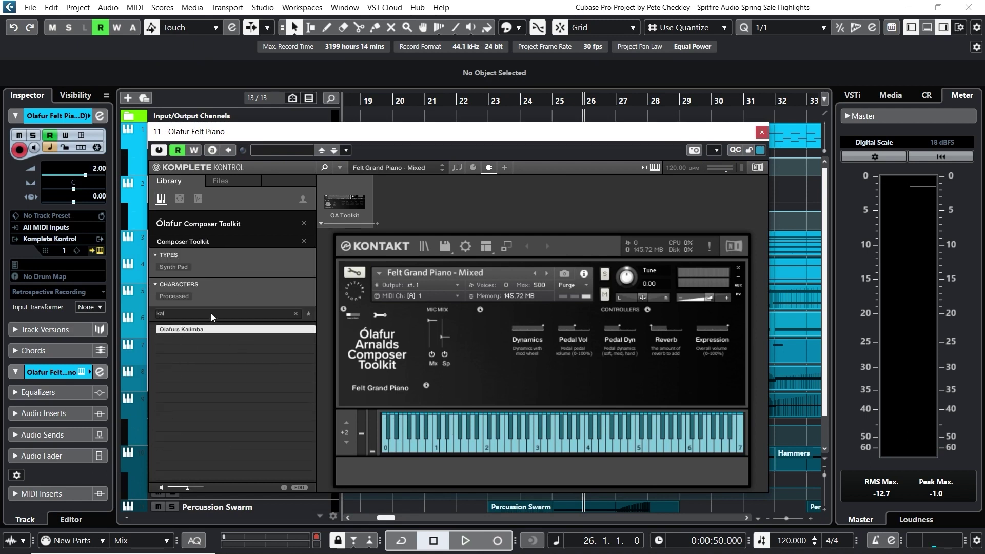
{"action": "left_click", "coordinate": [197, 330]}
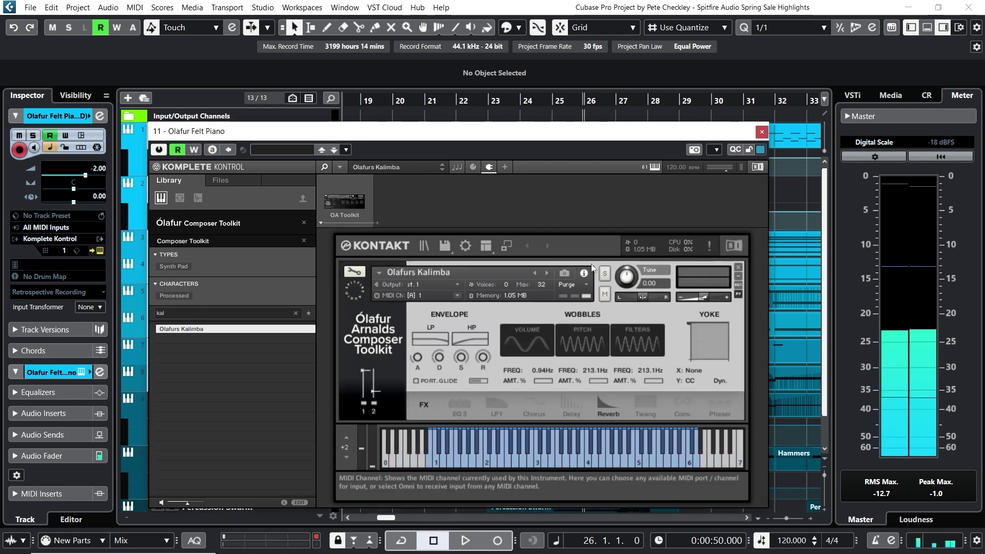
{"action": "left_click", "coordinate": [761, 133]}
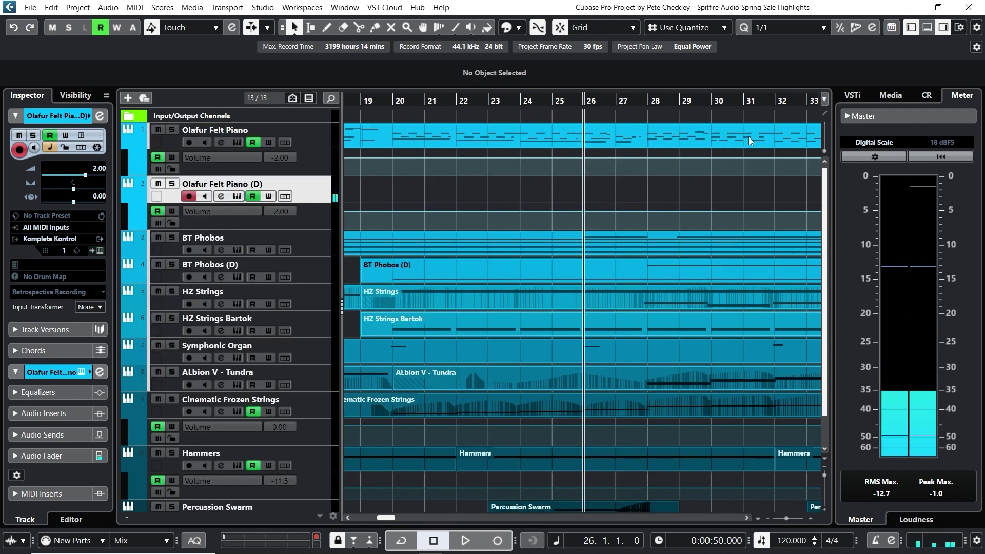
{"action": "left_click", "coordinate": [239, 197]}
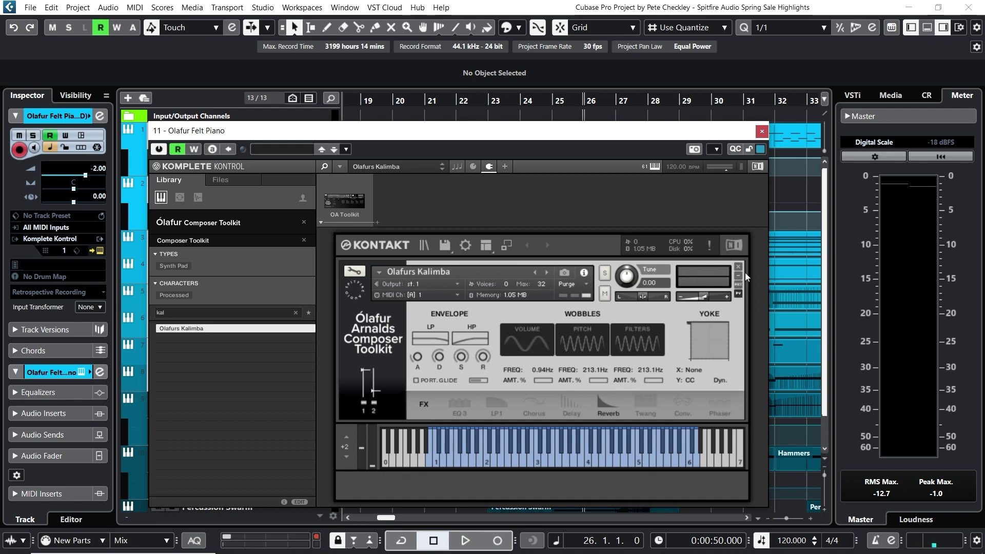
{"action": "left_click", "coordinate": [762, 132]}
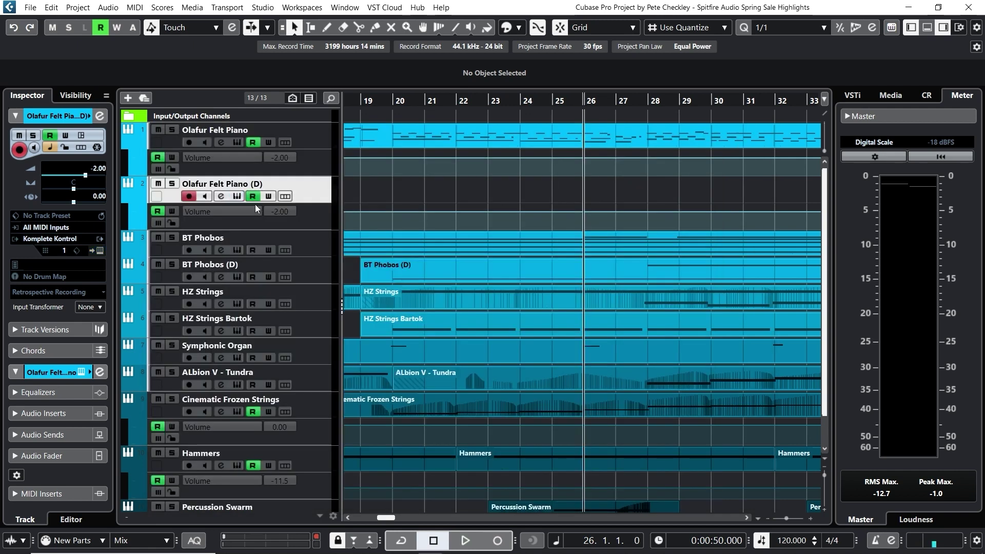
Insert the FabFilter Pro-R reverb in the first insert slot of the Olafur Felt Piano (D) channel
{"action": "left_click", "coordinate": [226, 197]}
{"action": "left_click", "coordinate": [251, 277]}
{"action": "type", "text": "f"}
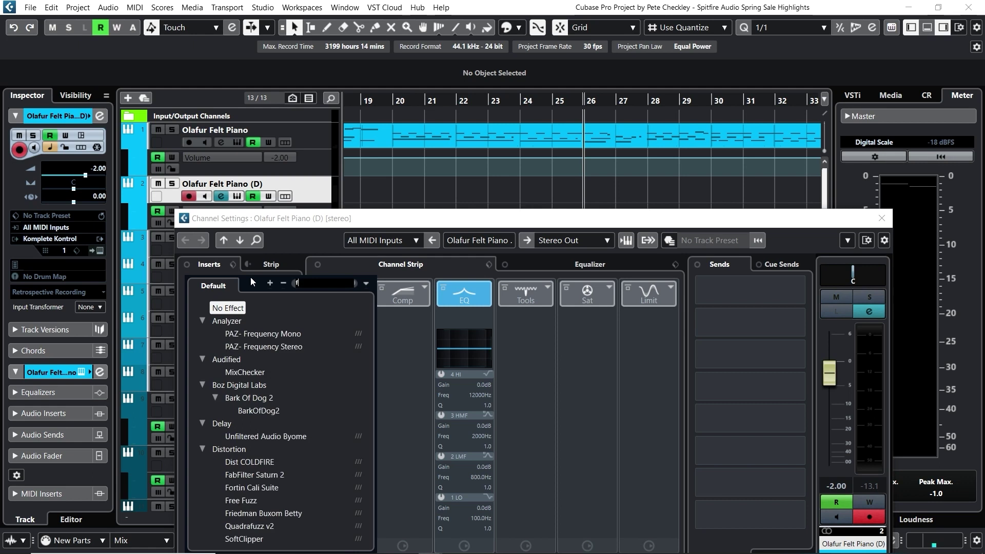
{"action": "type", "text": "ab"}
{"action": "left_click", "coordinate": [266, 475]}
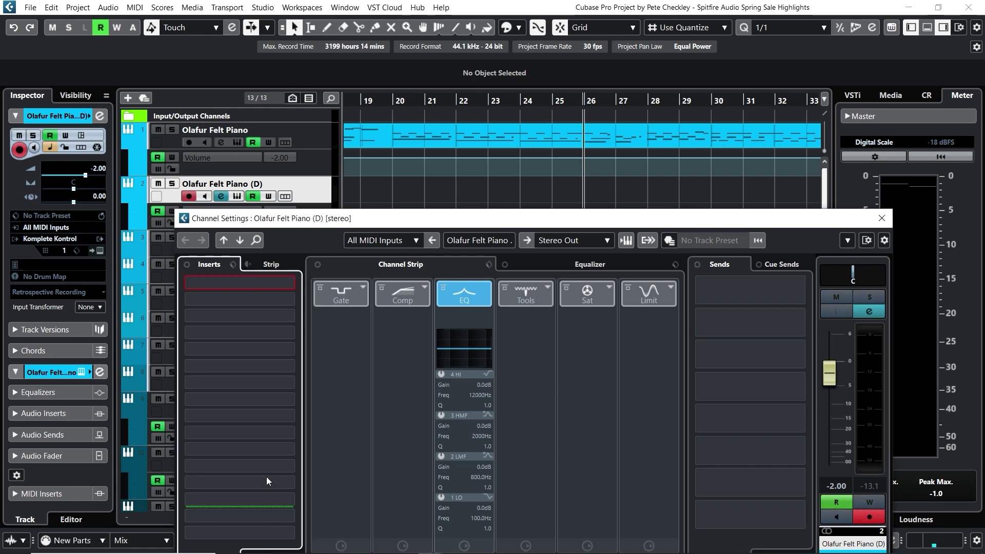
{"action": "left_click_drag", "start_coordinate": [331, 84], "coordinate": [515, 37]}
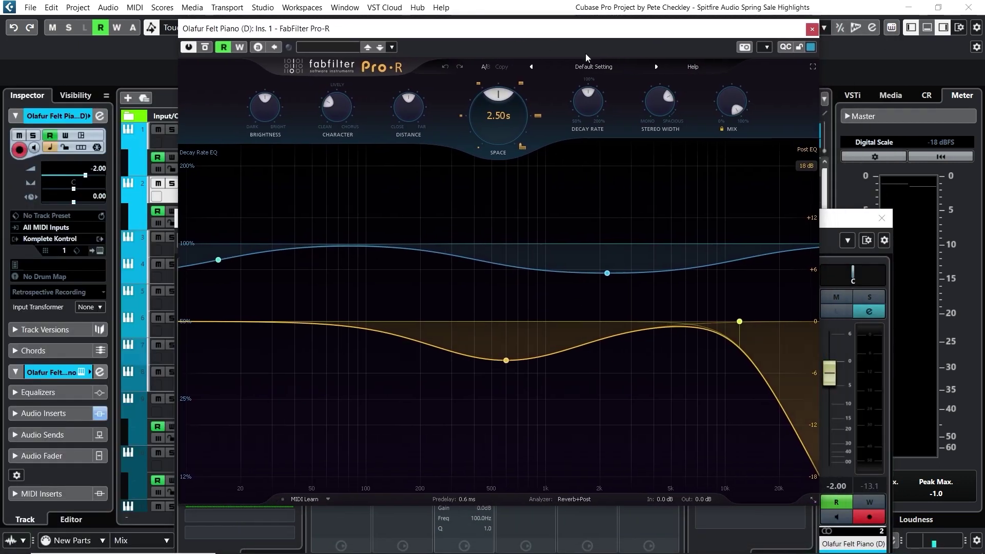
Choose the Very Large reverb preset Cathedral 1, set Mix to about 36%, and close the plug-in and channel settings
{"action": "left_click", "coordinate": [594, 67]}
{"action": "mouse_move", "coordinate": [613, 119]}
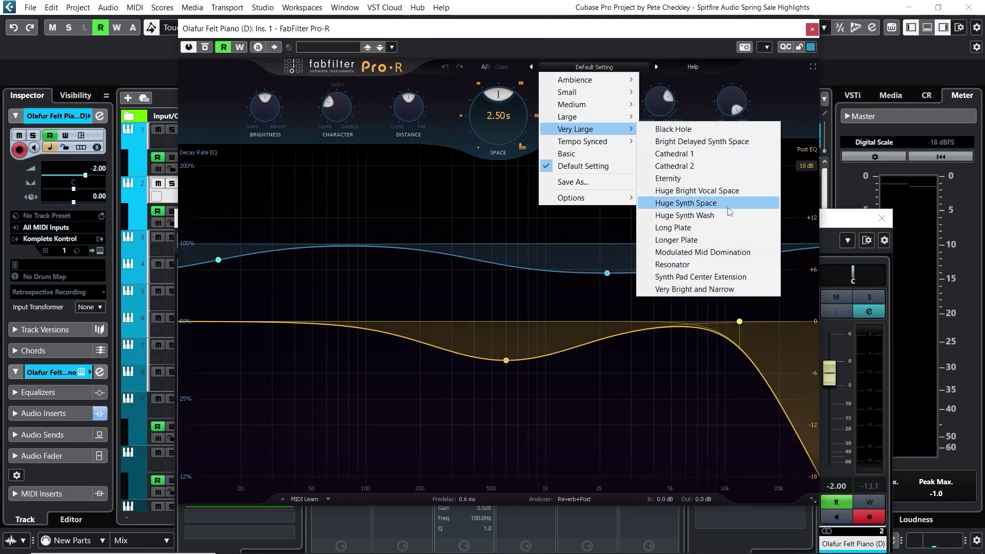
{"action": "left_click", "coordinate": [722, 152]}
{"action": "mouse_move", "coordinate": [737, 101]}
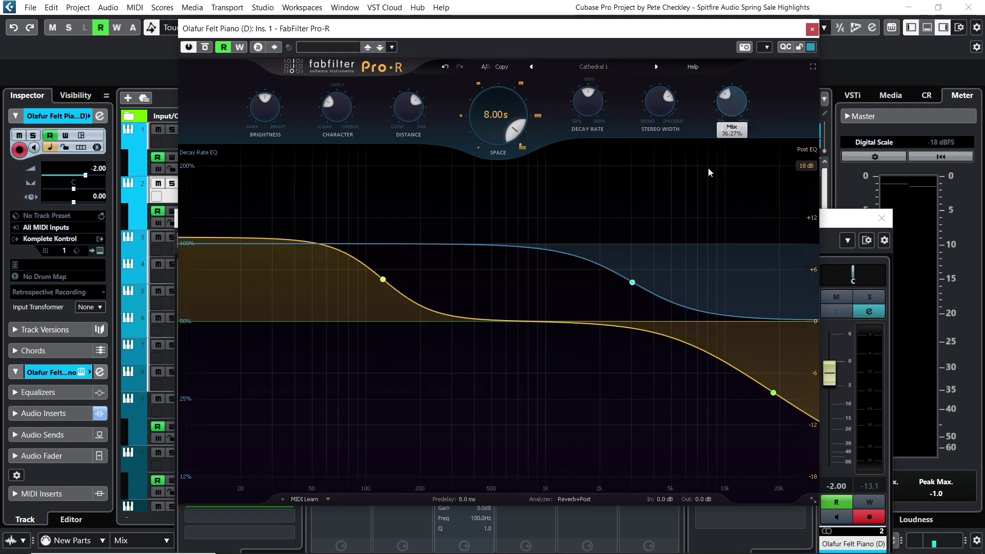
{"action": "left_click", "coordinate": [811, 29]}
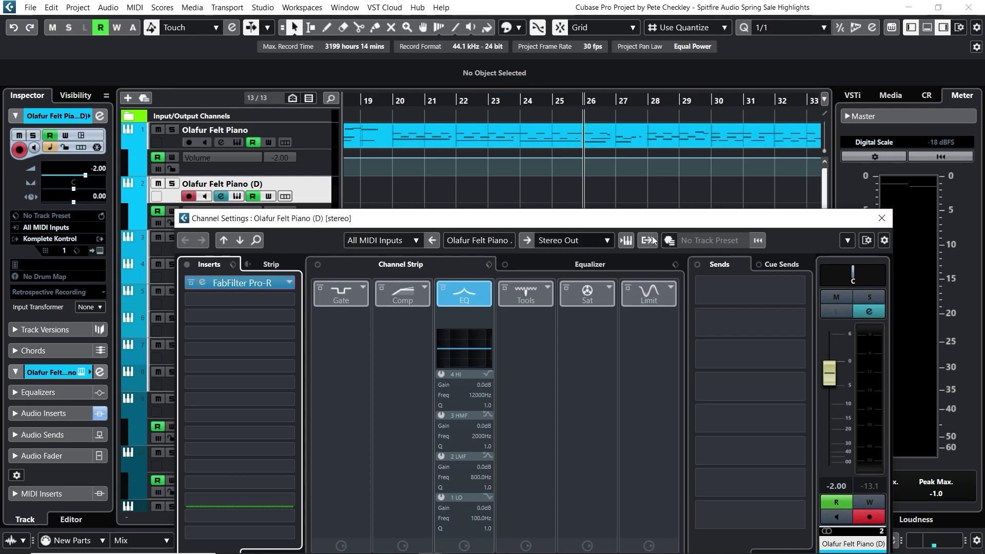
{"action": "left_click", "coordinate": [879, 220]}
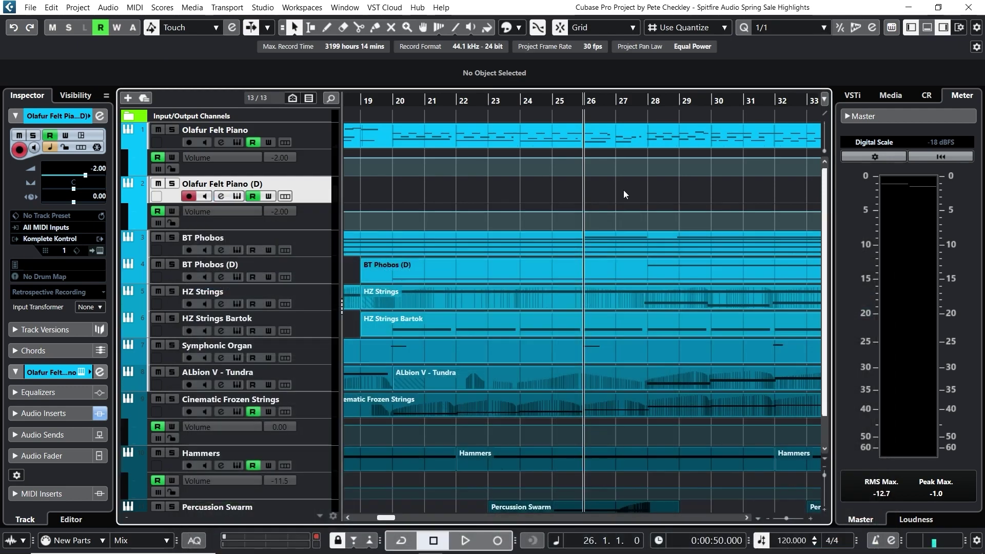
Open the Olafur Felt Piano part and raise the velocity of the two quiet lower notes at bar 26, bringing A2 to 56
{"action": "left_click", "coordinate": [551, 104]}
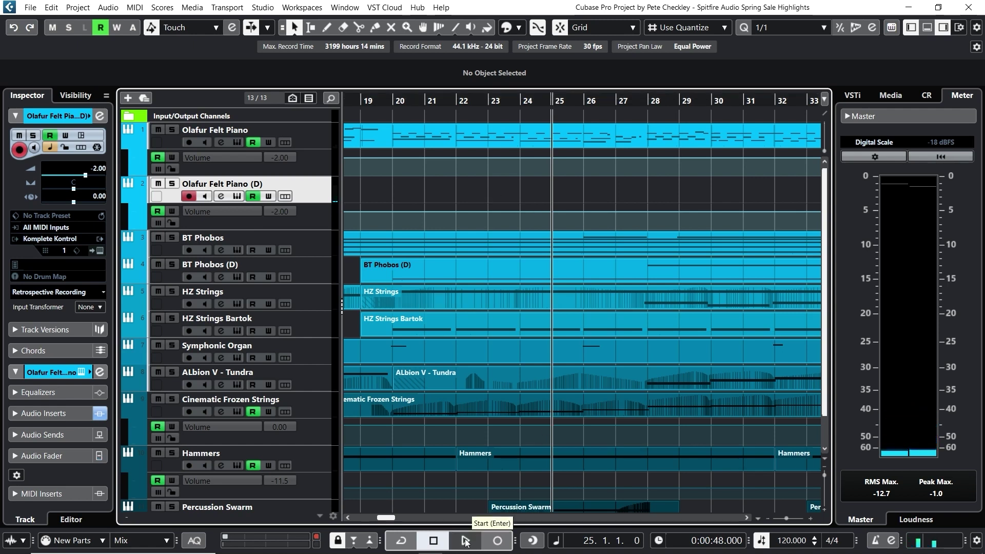
{"action": "scroll", "coordinate": [577, 321], "scroll_direction": "down", "scroll_amount": 1}
{"action": "scroll", "coordinate": [577, 322], "scroll_direction": "up", "scroll_amount": 1}
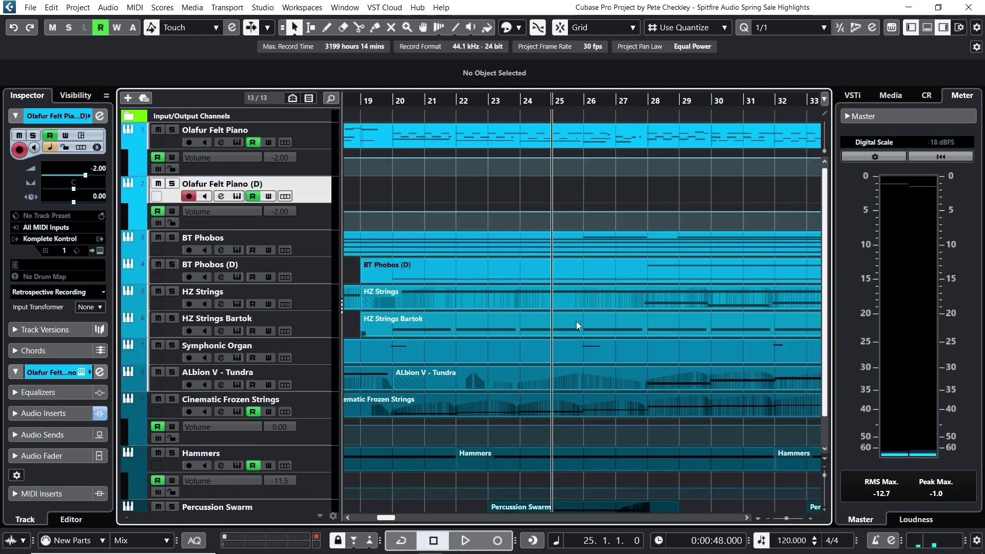
{"action": "double_click", "coordinate": [580, 139]}
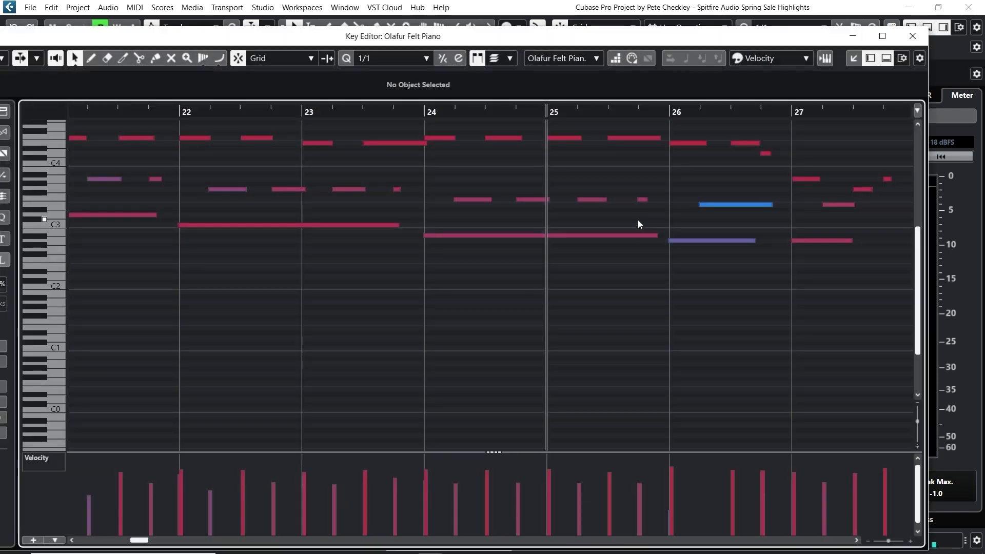
{"action": "left_click", "coordinate": [670, 110]}
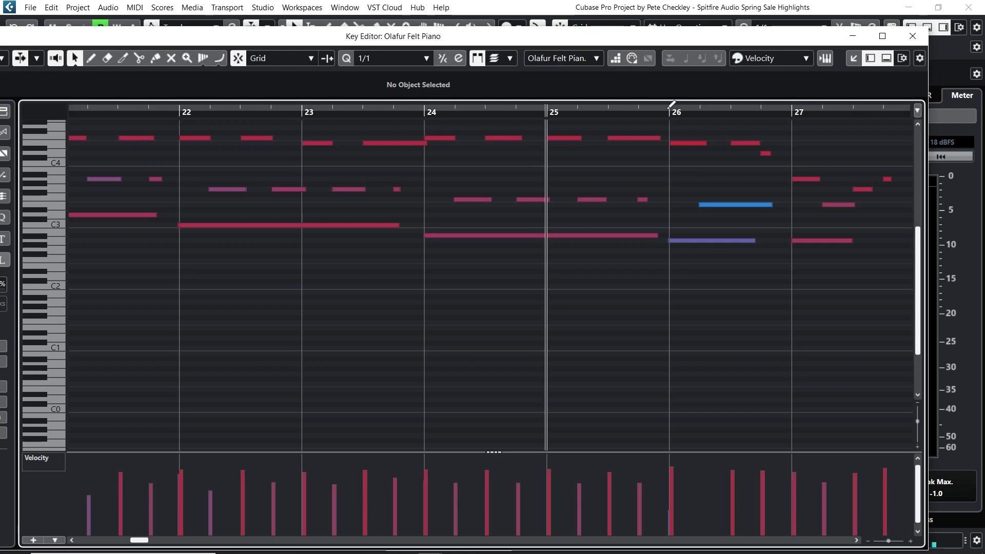
{"action": "left_click_drag", "start_coordinate": [726, 220], "coordinate": [725, 203]}
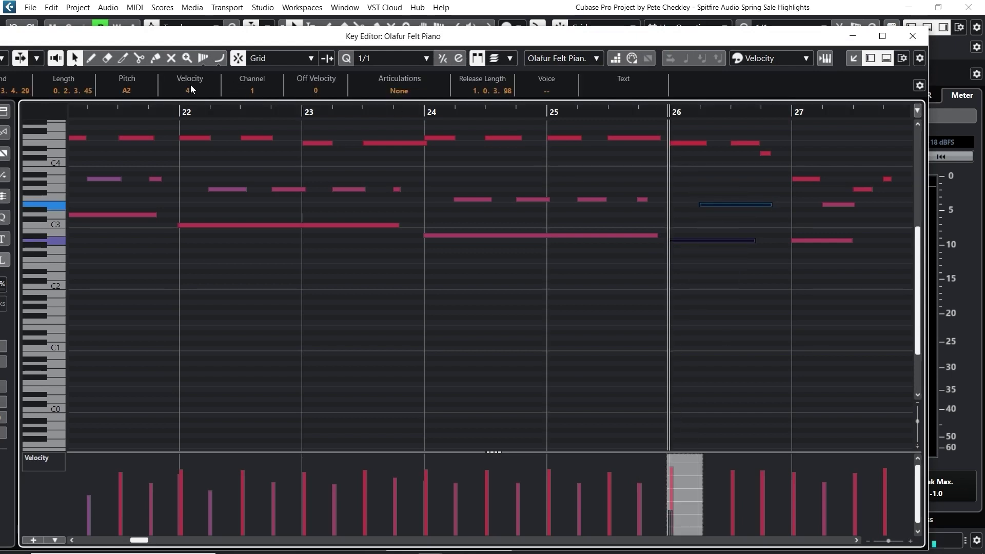
{"action": "left_click_drag", "start_coordinate": [190, 90], "coordinate": [194, 63]}
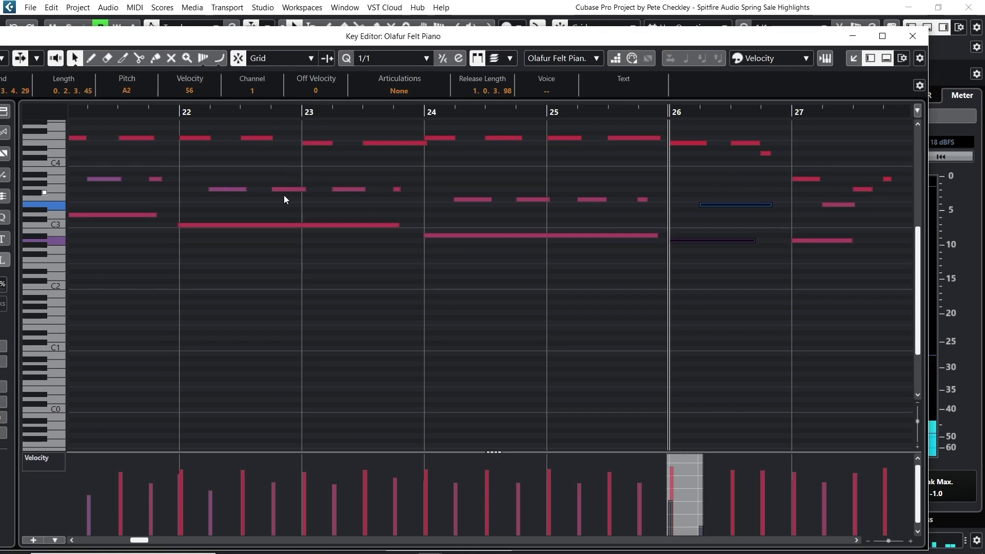
{"action": "left_click", "coordinate": [912, 36]}
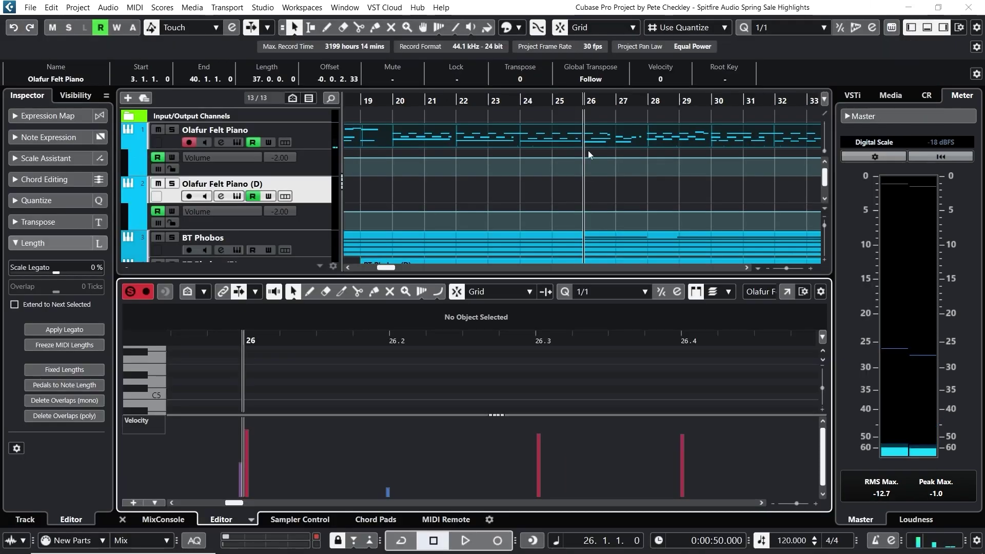
Play the arrangement from bar 25 past bar 29 to check the adjusted piano notes
{"action": "left_click", "coordinate": [552, 114]}
{"action": "left_click", "coordinate": [465, 541]}
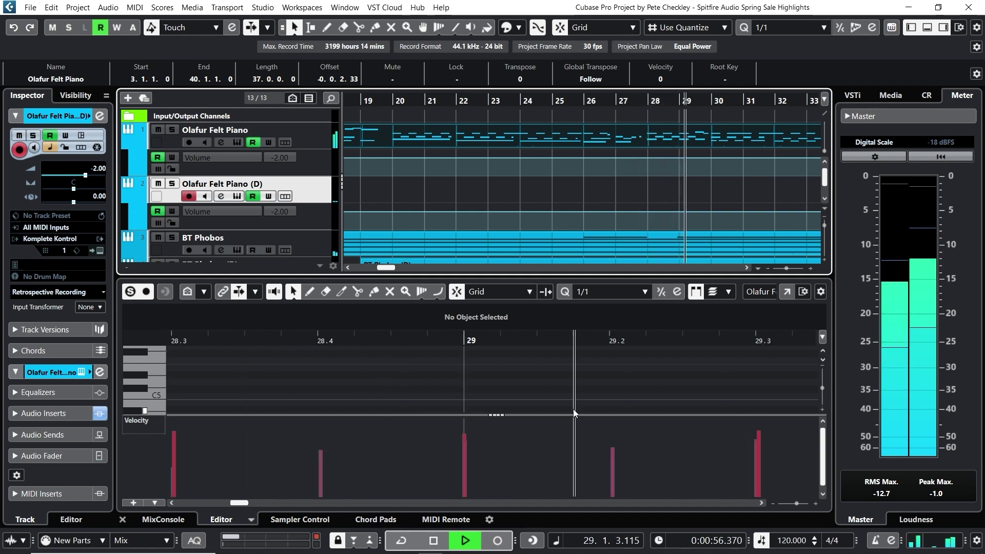
{"action": "key", "text": "space"}
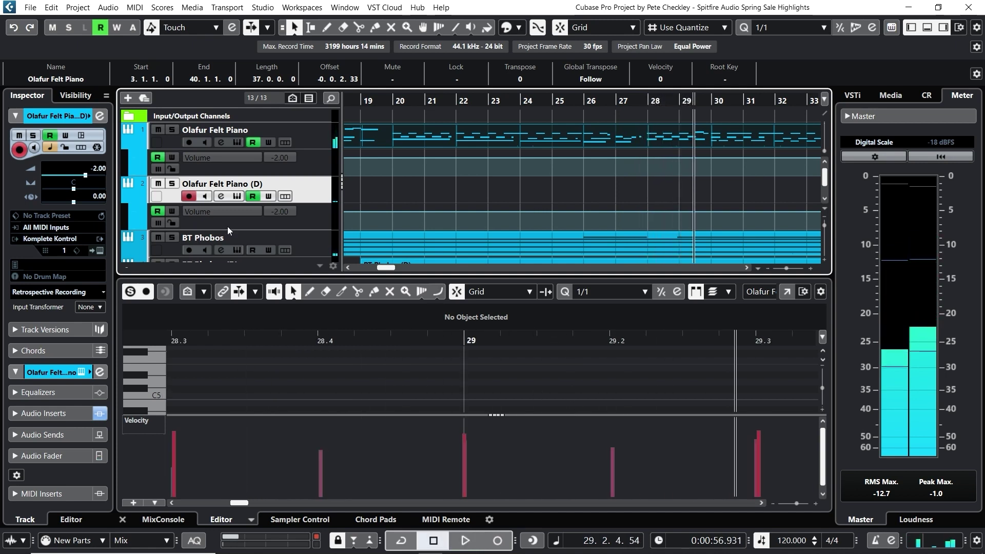
{"action": "left_click", "coordinate": [97, 167]}
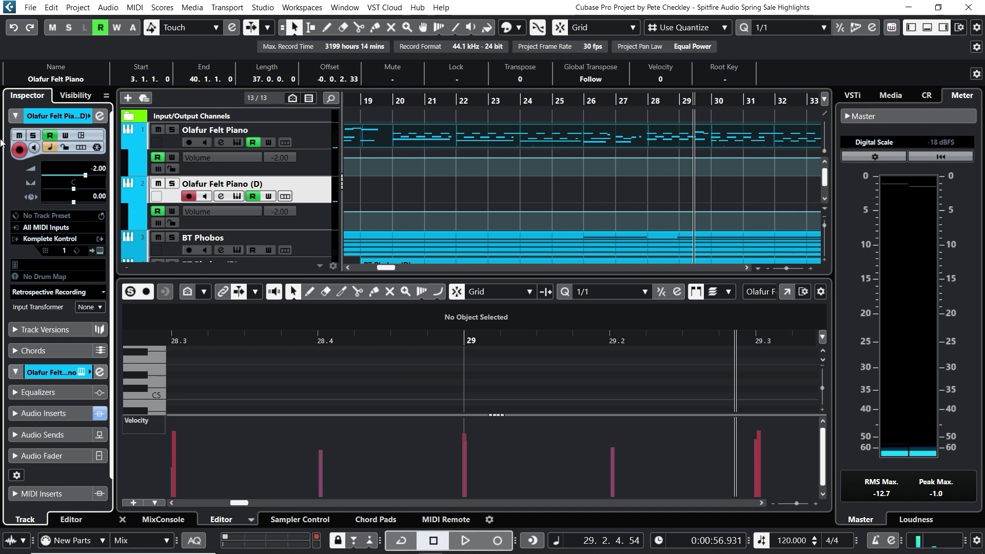
Open the Komplete Kontrol instrument of Olafur Felt Piano (D), audition the Olafurs Kalimba sound, and close it
{"action": "left_click", "coordinate": [237, 196]}
{"action": "left_click_drag", "start_coordinate": [706, 302], "coordinate": [715, 303]}
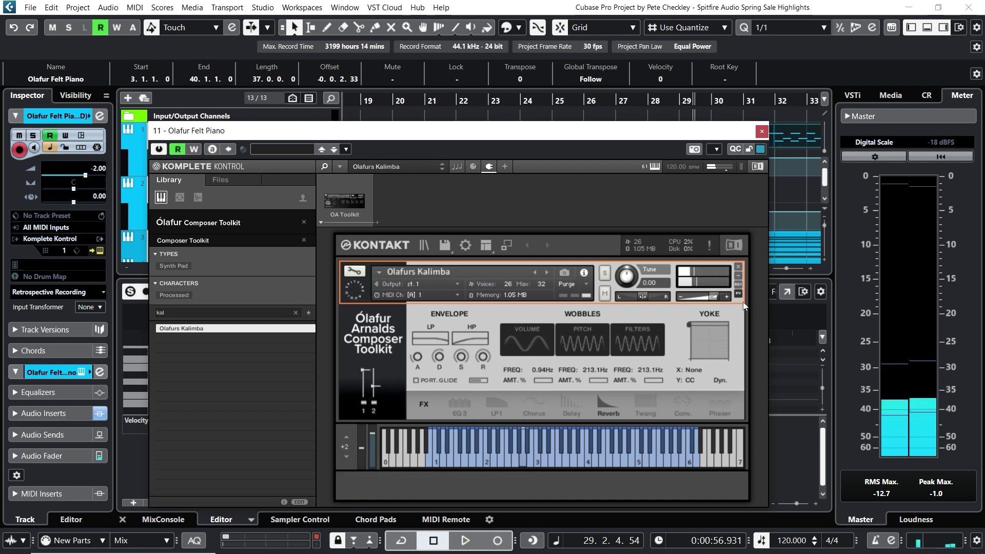
{"action": "mouse_move", "coordinate": [717, 300]}
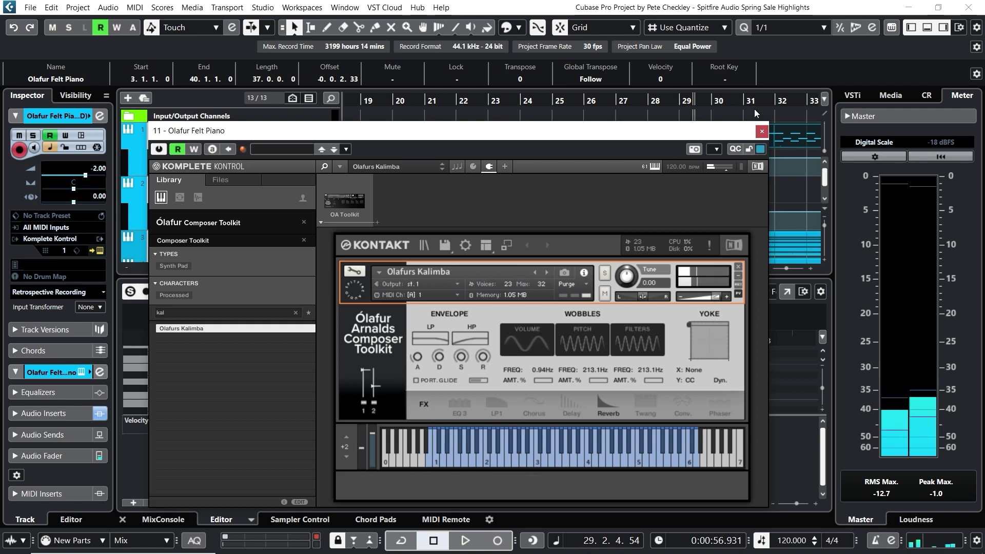
{"action": "left_click_drag", "start_coordinate": [747, 137], "coordinate": [748, 140]}
{"action": "left_click", "coordinate": [762, 134]}
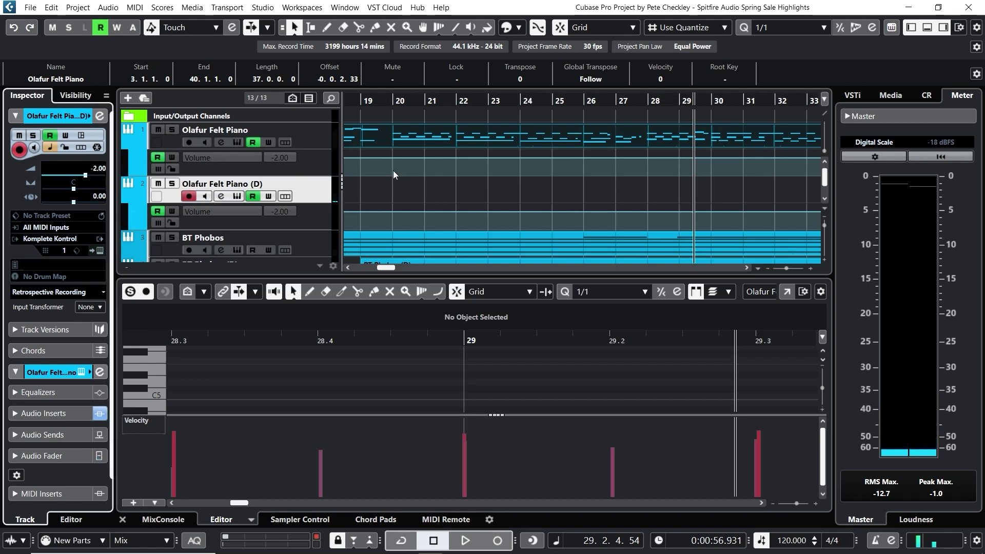
Raise the Olafur Felt Piano (D) volume automation before the fade to 0.00 at its bar 36 point
{"action": "key", "text": "shift+f"}
{"action": "key", "text": "Home"}
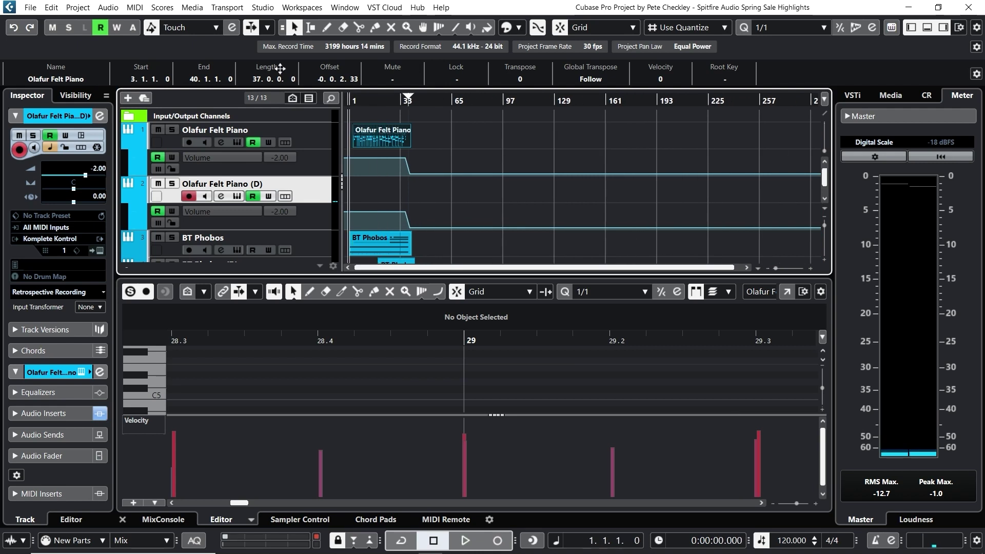
{"action": "left_click", "coordinate": [366, 194]}
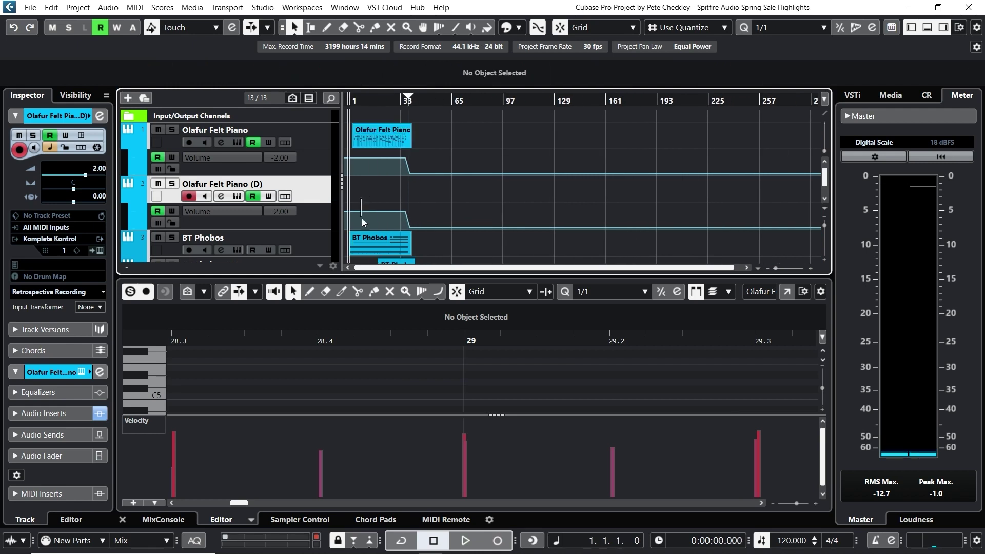
{"action": "left_click", "coordinate": [405, 213]}
{"action": "scroll", "coordinate": [168, 83], "scroll_direction": "up", "scroll_amount": 1}
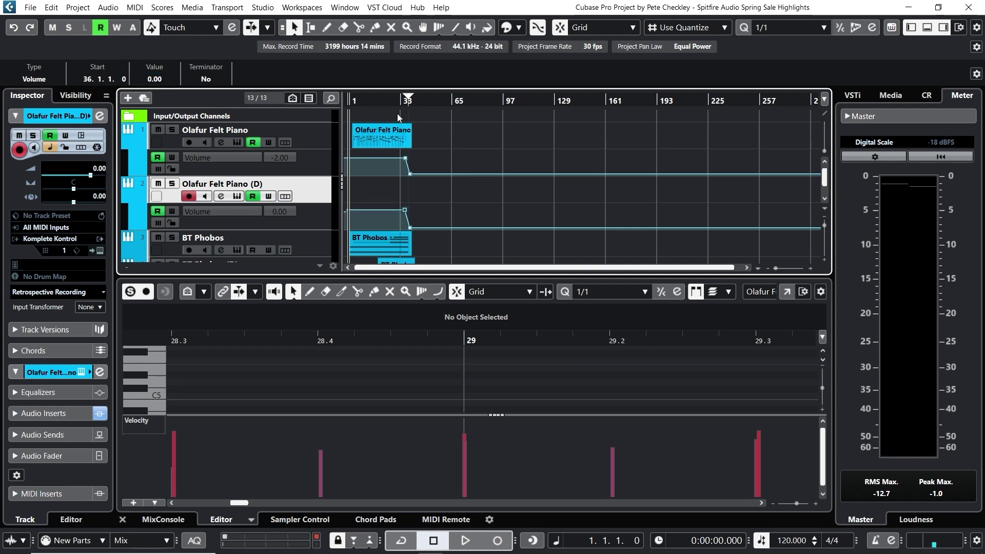
Close the lower editor and record the Kalimba part on Olafur Felt Piano (D) from bar 24 to about bar 39
{"action": "left_click", "coordinate": [373, 103]}
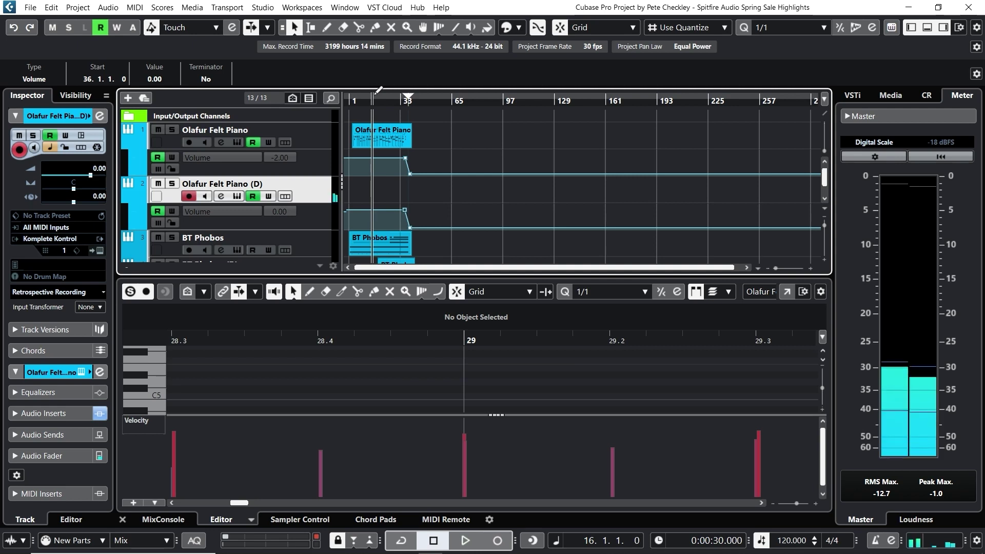
{"action": "left_click", "coordinate": [122, 519]}
{"action": "mouse_move", "coordinate": [377, 101]}
{"action": "left_mouse_down"}
{"action": "mouse_move", "coordinate": [451, 152]}
{"action": "mouse_move", "coordinate": [570, 139]}
{"action": "mouse_move", "coordinate": [629, 144]}
{"action": "mouse_move", "coordinate": [638, 159]}
{"action": "left_mouse_up"}
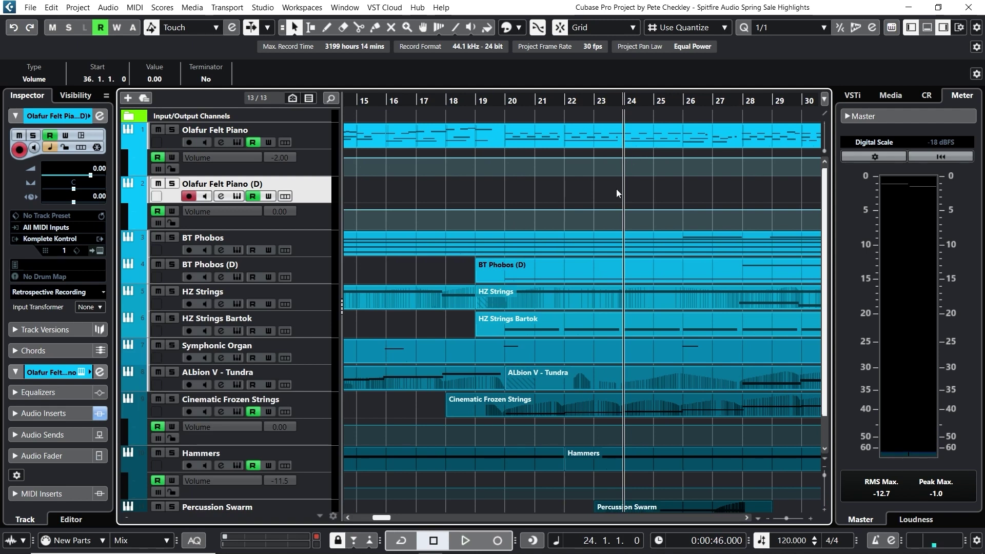
{"action": "key", "text": "KP_Multiply"}
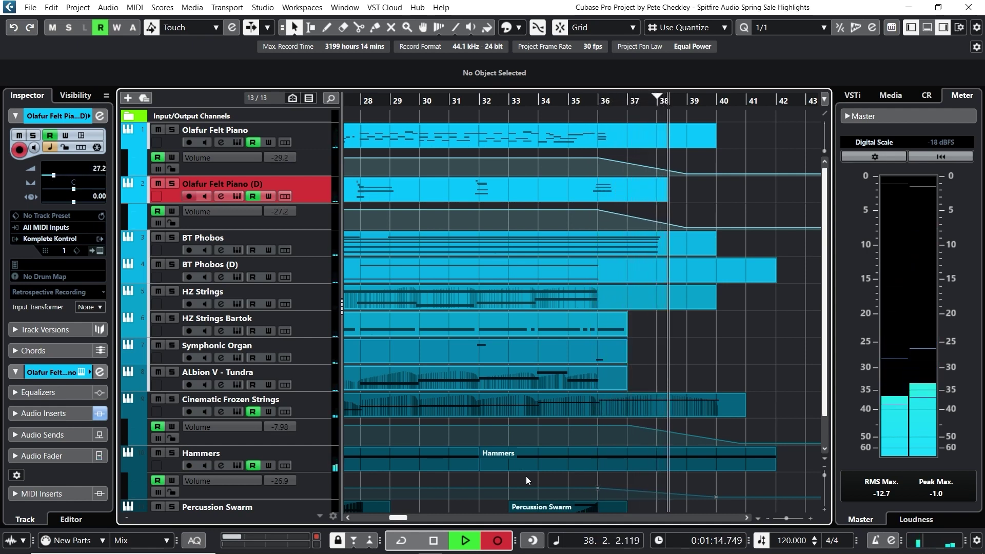
{"action": "key", "text": "space"}
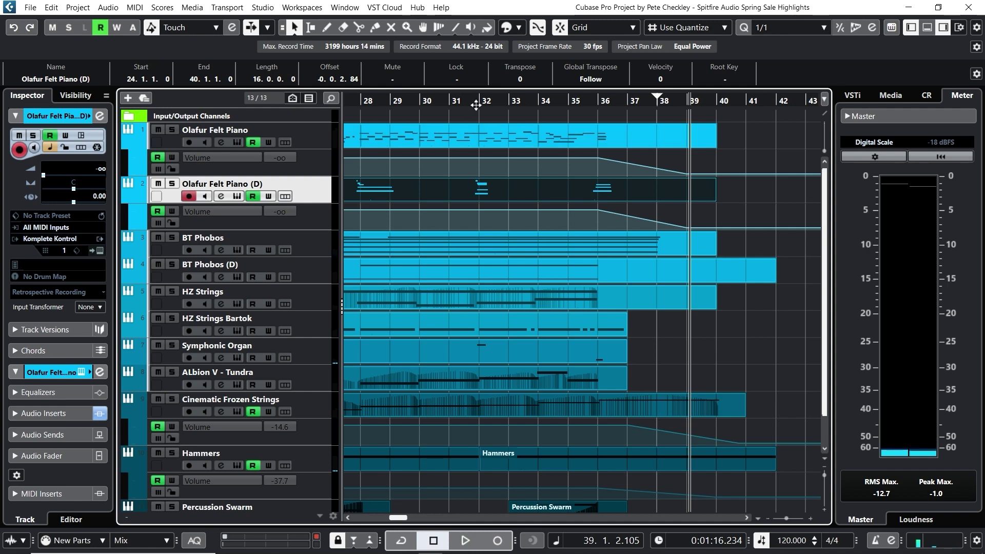
Try a track delay of -90 on Olafur Felt Piano (D) and play from bar 31 to check the timing
{"action": "left_click_drag", "start_coordinate": [476, 104], "coordinate": [477, 154]}
{"action": "left_click", "coordinate": [91, 198]}
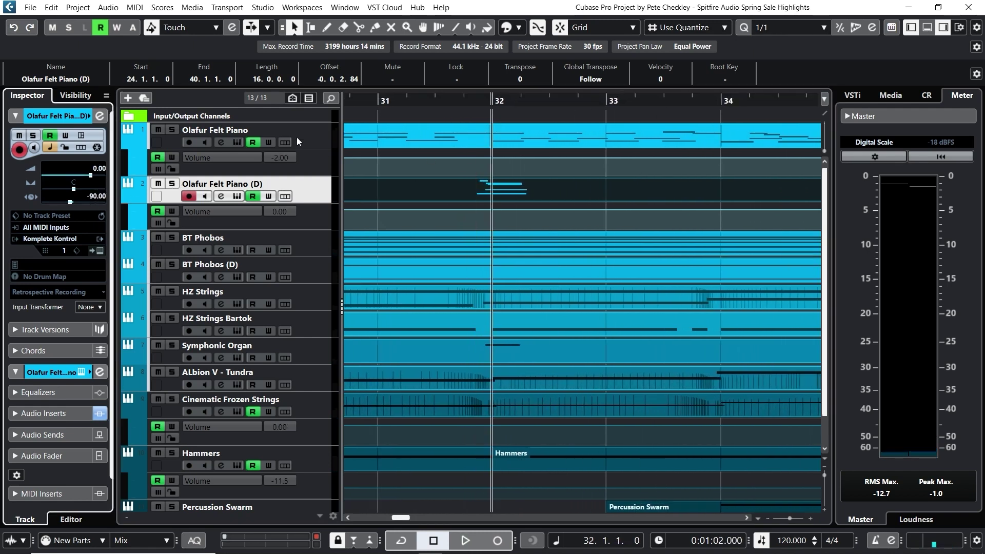
{"action": "left_click", "coordinate": [395, 103]}
{"action": "key", "text": "space"}
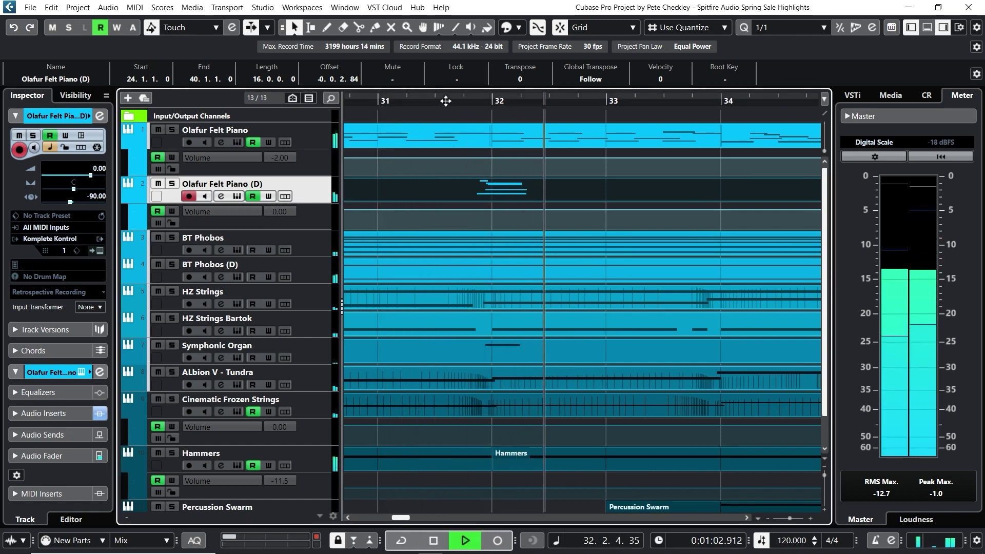
{"action": "key", "text": "space"}
Set the Olafur Felt Piano (D) track delay to -120, audition it from bar 25, and reopen the delay value for editing
{"action": "double_click", "coordinate": [95, 196]}
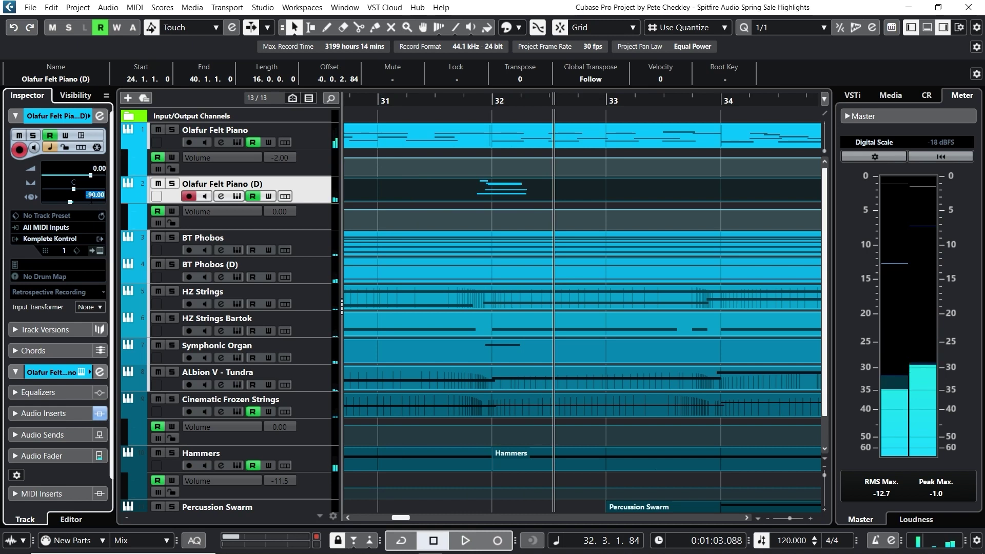
{"action": "left_click_drag", "start_coordinate": [429, 100], "coordinate": [591, 77]}
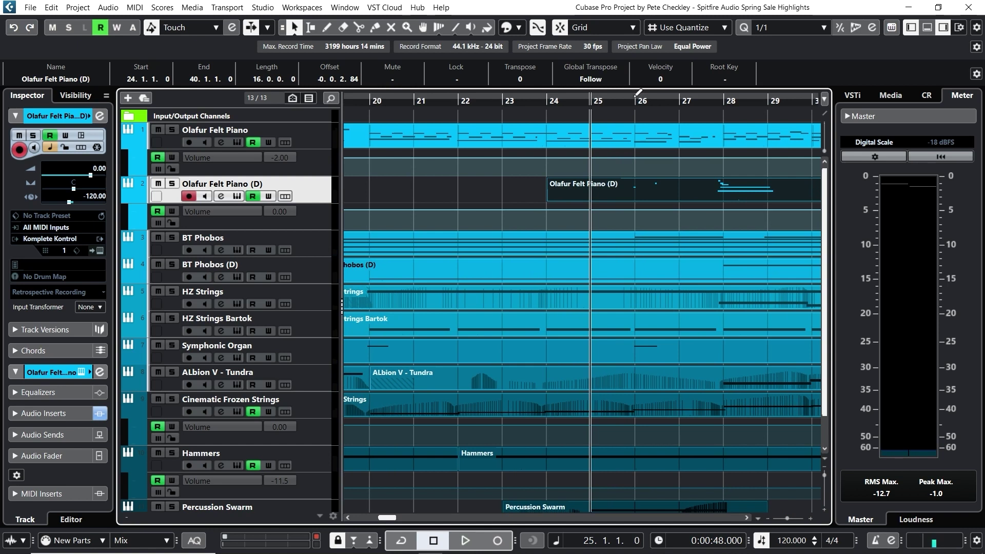
{"action": "key", "text": "space"}
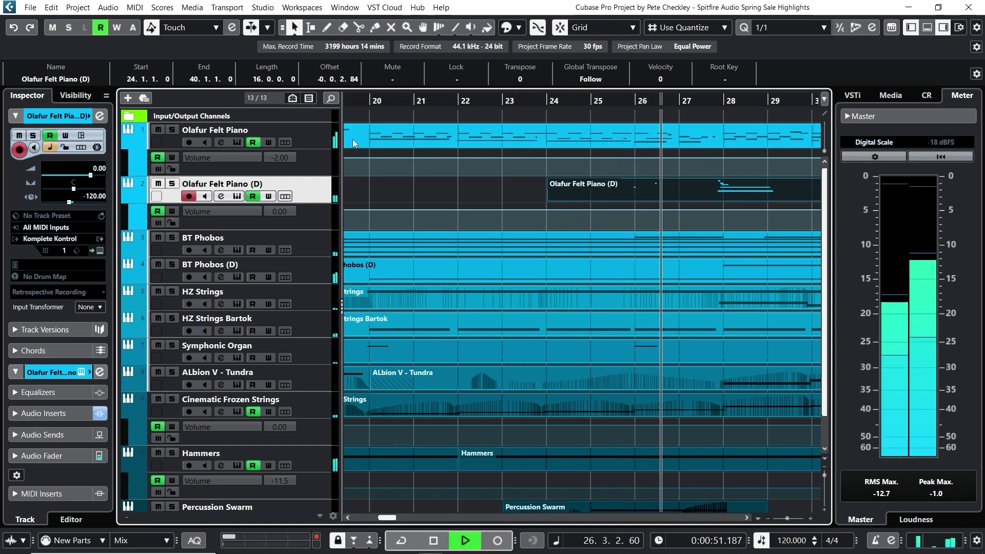
{"action": "key", "text": "space"}
{"action": "double_click", "coordinate": [94, 195]}
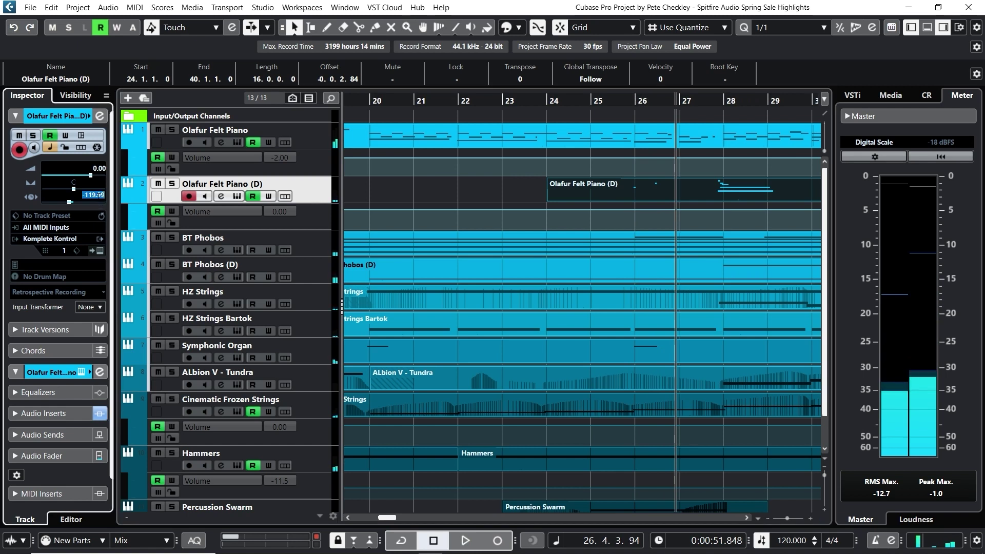
Open the recorded Olafur Felt Piano (D) part for note editing, set the quantize value to 1/8, and play from bar 27
{"action": "double_click", "coordinate": [569, 183]}
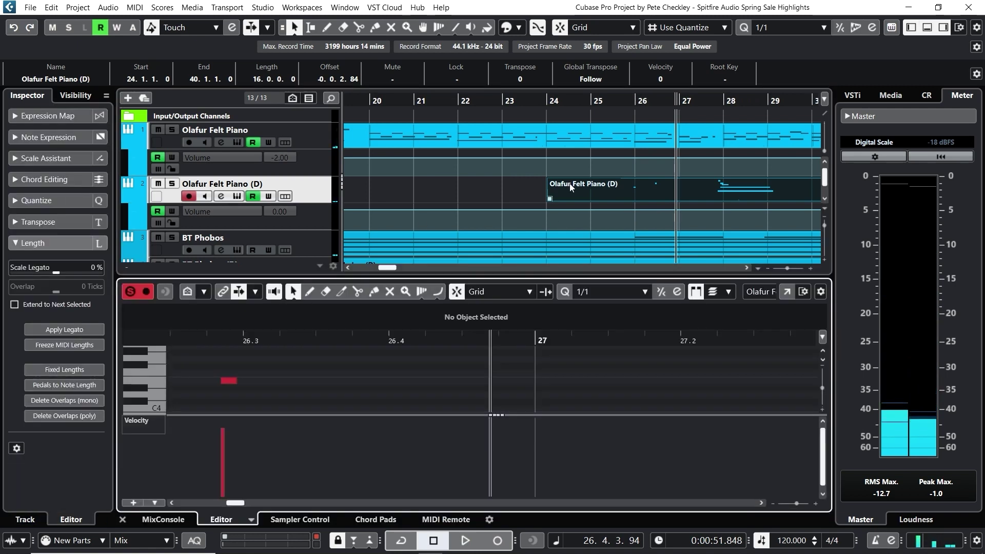
{"action": "left_click", "coordinate": [631, 298]}
{"action": "left_click", "coordinate": [615, 68]}
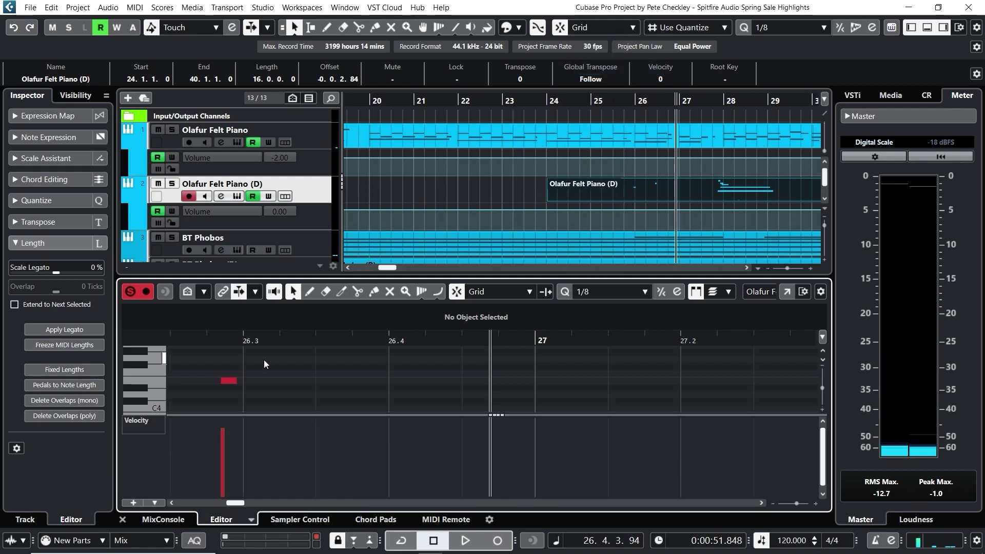
{"action": "left_click_drag", "start_coordinate": [244, 338], "coordinate": [243, 303]}
{"action": "left_click", "coordinate": [342, 339]}
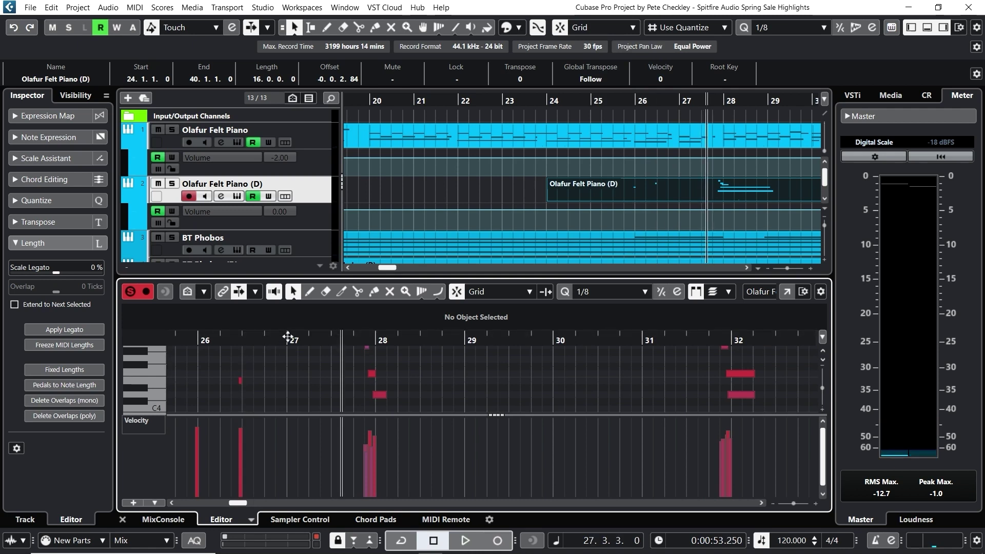
{"action": "key", "text": "space"}
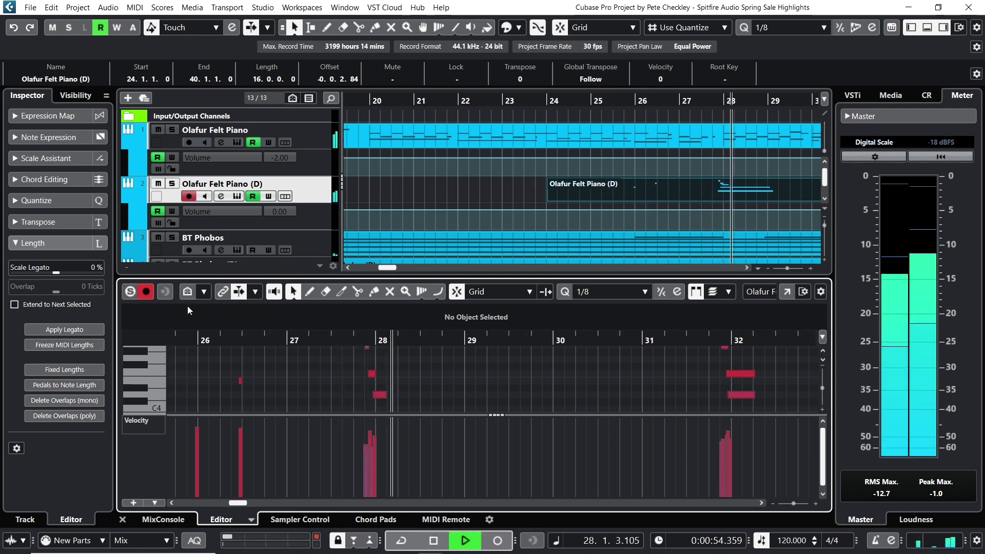
Quantize the two Kalimba notes in bar 26 to 1/8 and play from the first one to check them
{"action": "left_click_drag", "start_coordinate": [186, 410], "coordinate": [250, 354]}
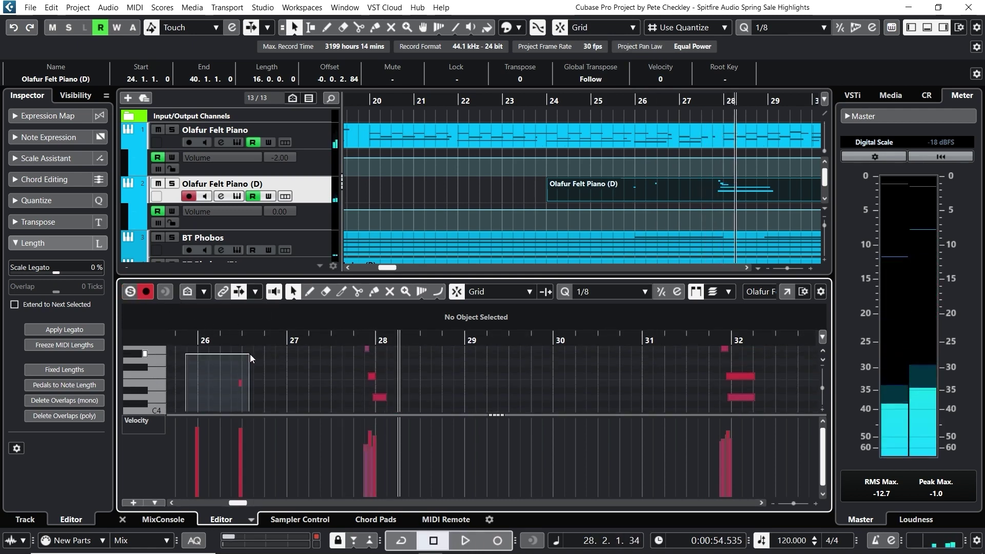
{"action": "left_click", "coordinate": [564, 292]}
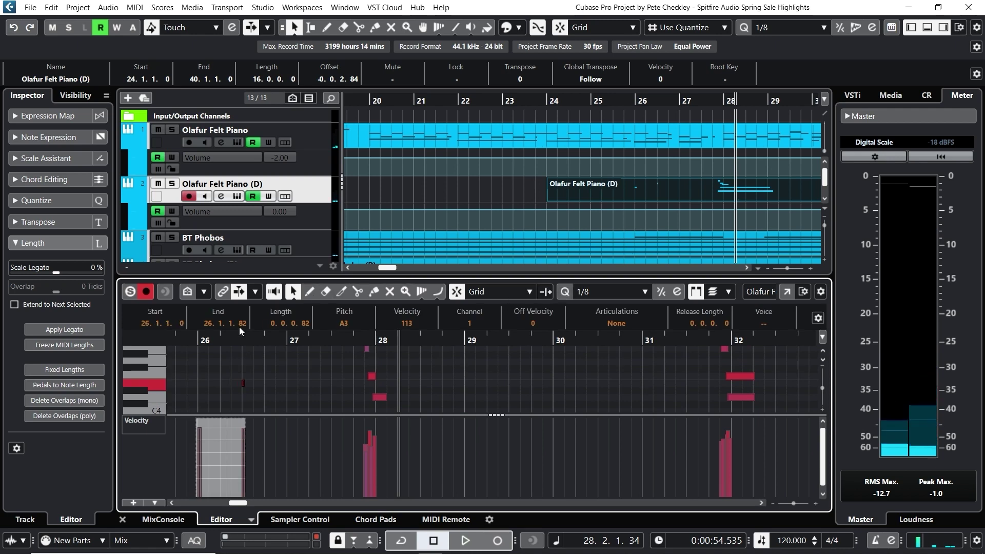
{"action": "key", "text": "l"}
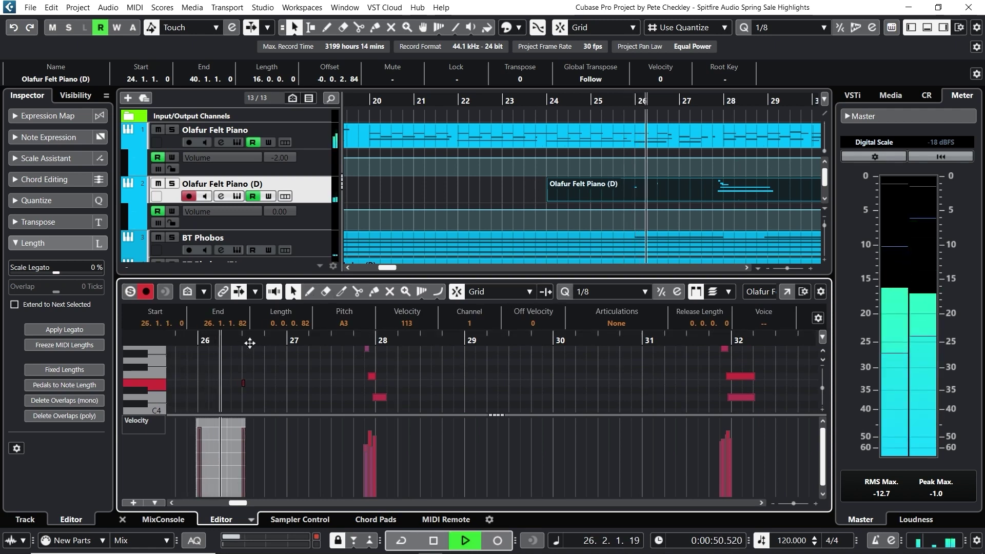
{"action": "key", "text": "space"}
Shift the two selected bar 26 Kalimba notes slightly later so the first starts at 26.1.1.15
{"action": "left_click_drag", "start_coordinate": [234, 336], "coordinate": [236, 363]}
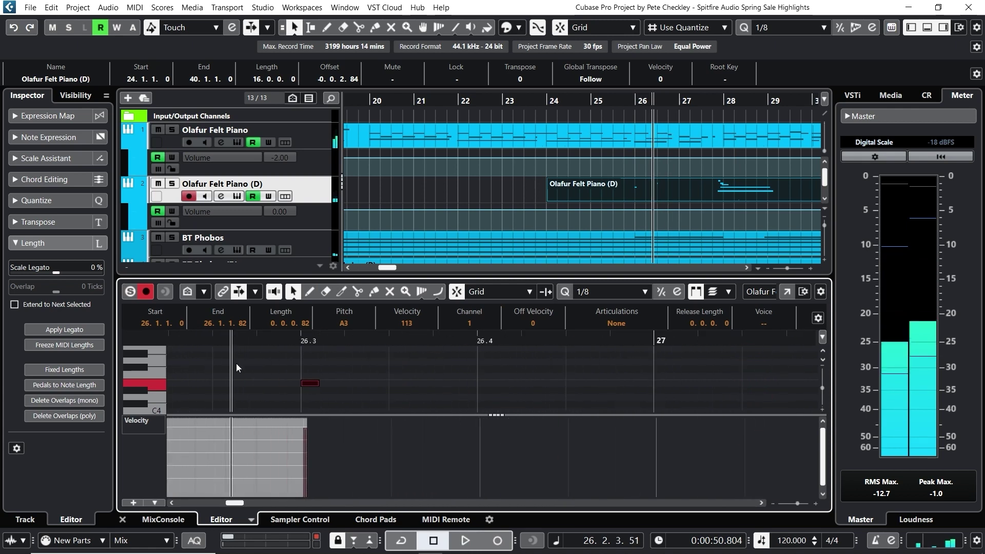
{"action": "left_click_drag", "start_coordinate": [307, 384], "coordinate": [312, 384]}
{"action": "left_click_drag", "start_coordinate": [312, 340], "coordinate": [254, 337]}
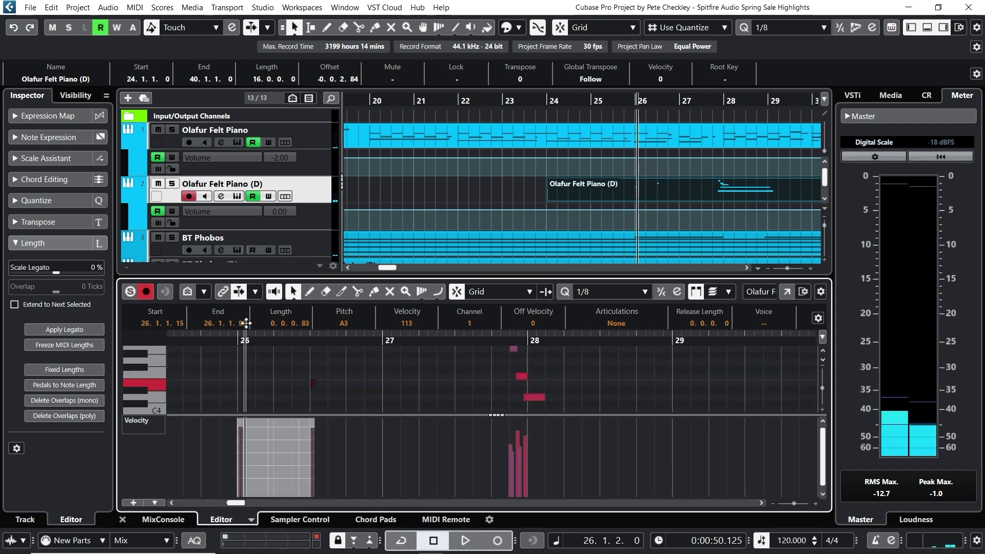
Play from bar 26 to check the timing of the shifted Kalimba notes, and stop playback
{"action": "key", "text": "space"}
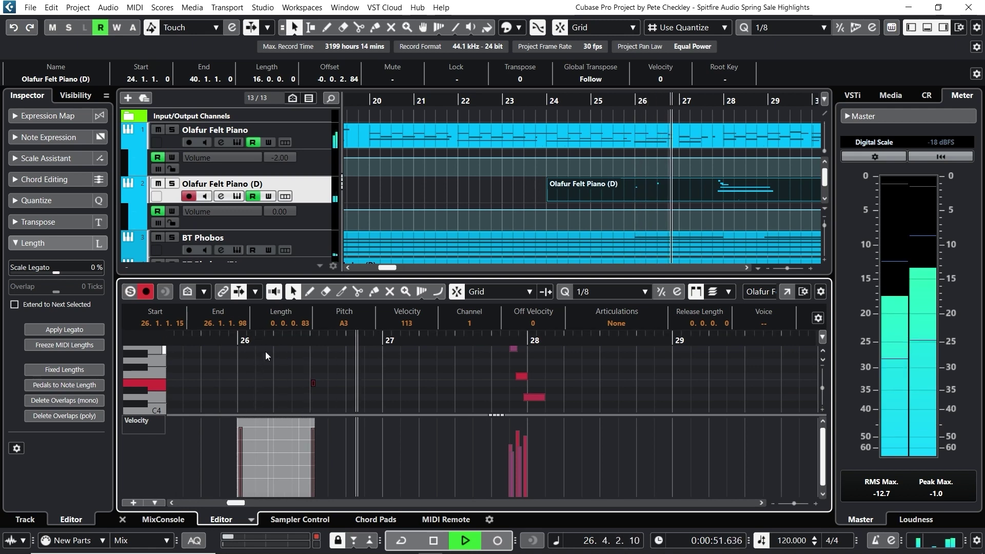
{"action": "key", "text": "space"}
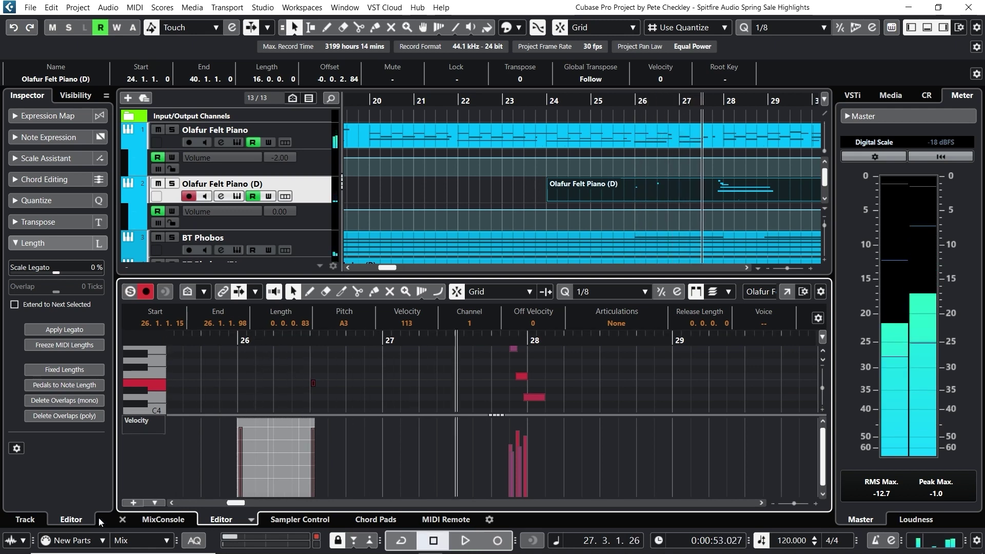
Close the note editor and pan the Olafur Felt Piano (D) track to L35
{"action": "key", "text": "ctrl+alt+e"}
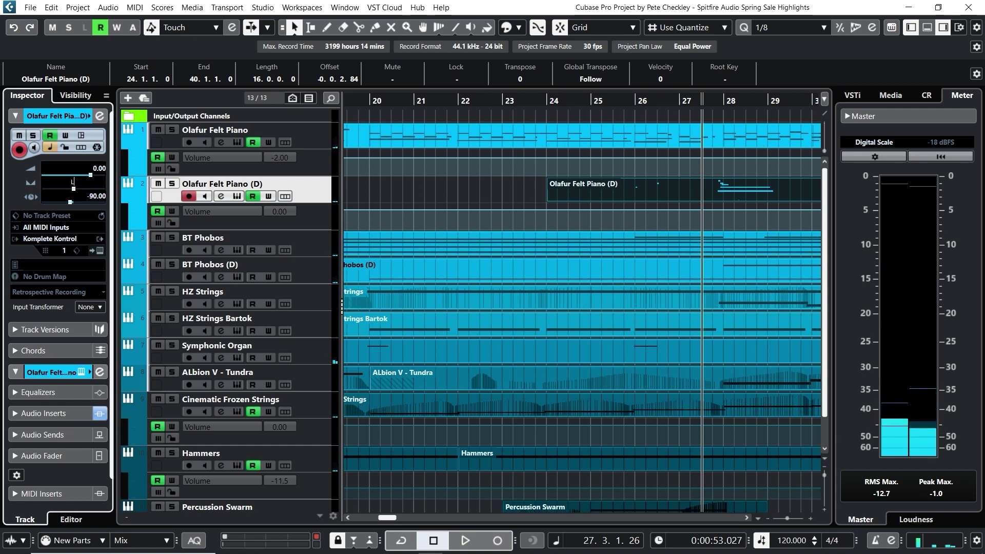
{"action": "key", "text": "KP_1"}
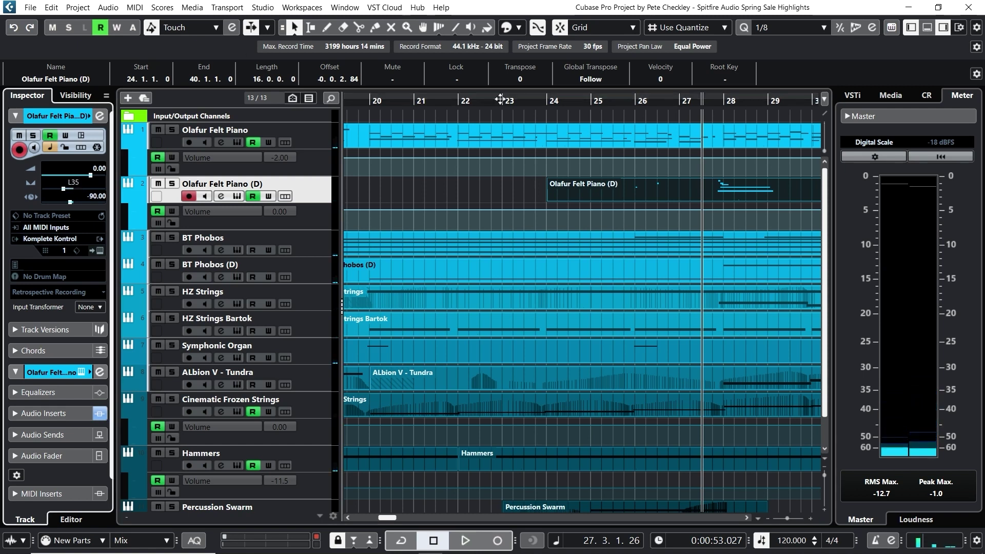
{"action": "double_click", "coordinate": [100, 168]}
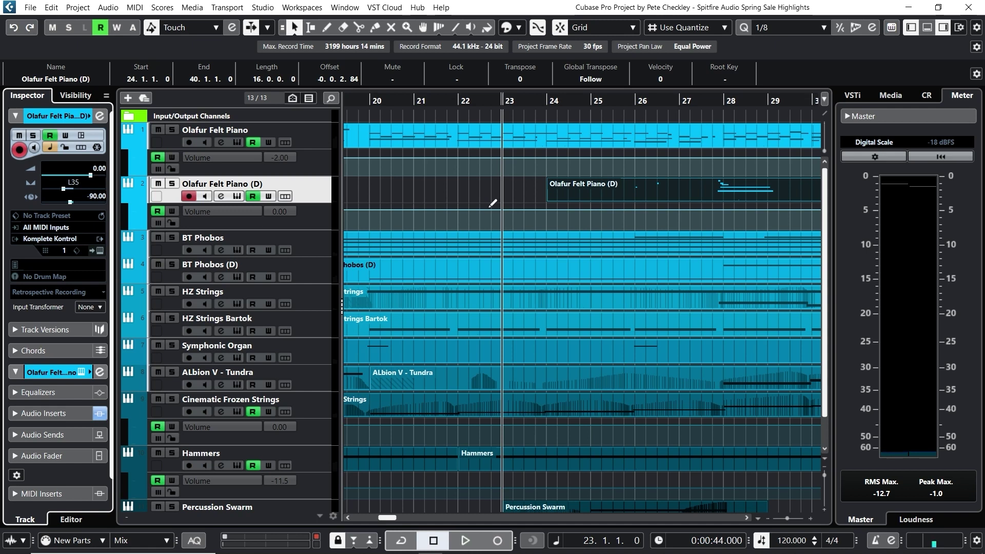
Set the Olafur Felt Piano (D) volume automation to -2.00 at bar 36 and audition the mix from bar 24
{"action": "scroll", "coordinate": [568, 125], "scroll_direction": "down", "scroll_amount": 4}
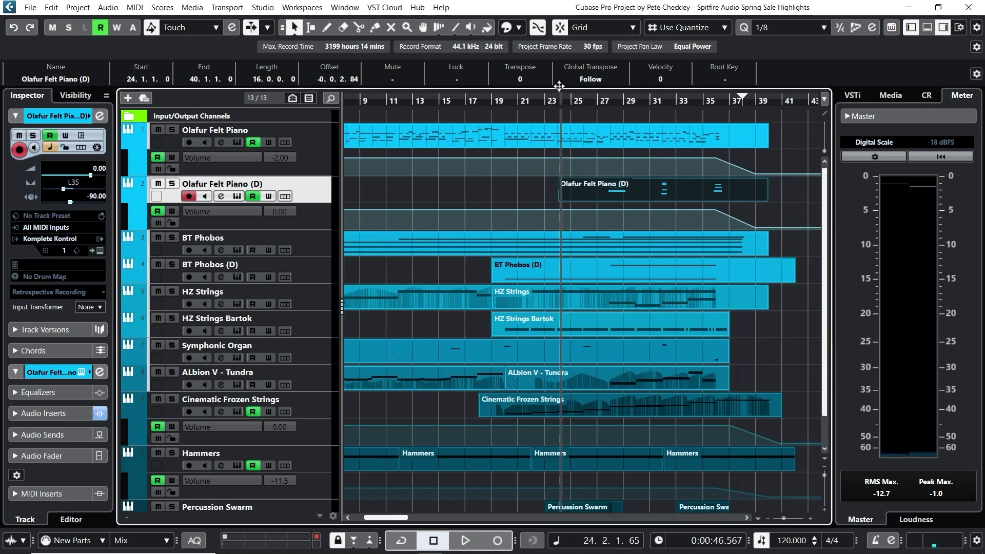
{"action": "left_click", "coordinate": [696, 212]}
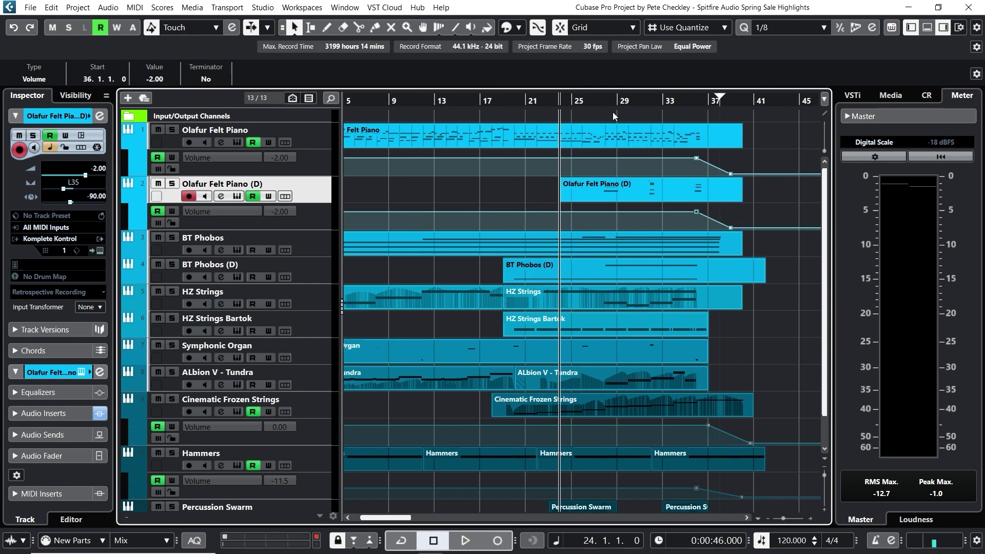
{"action": "key", "text": "space"}
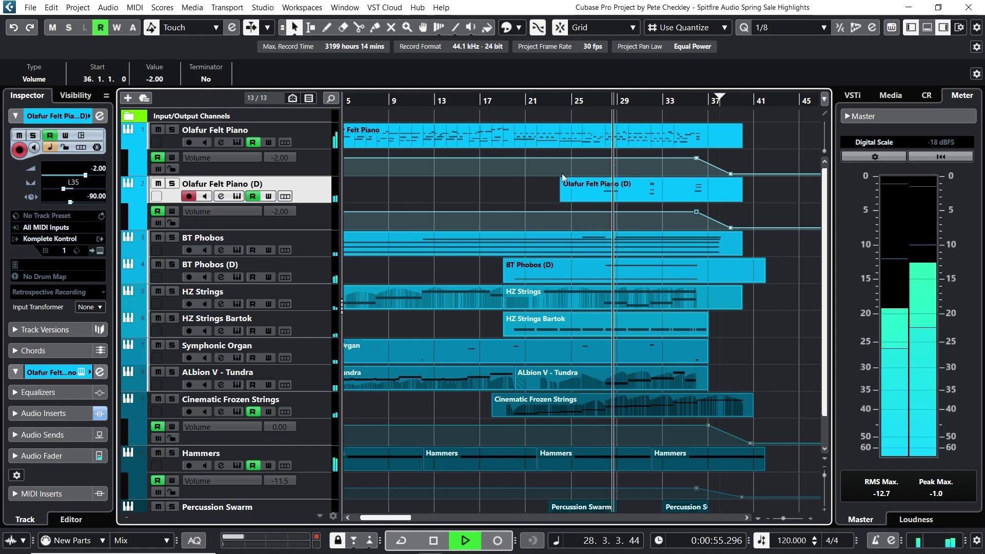
{"action": "key", "text": "space"}
Return to the start of the project at bar 1 and briefly play the full arrangement
{"action": "left_click_drag", "start_coordinate": [361, 517], "coordinate": [354, 519]}
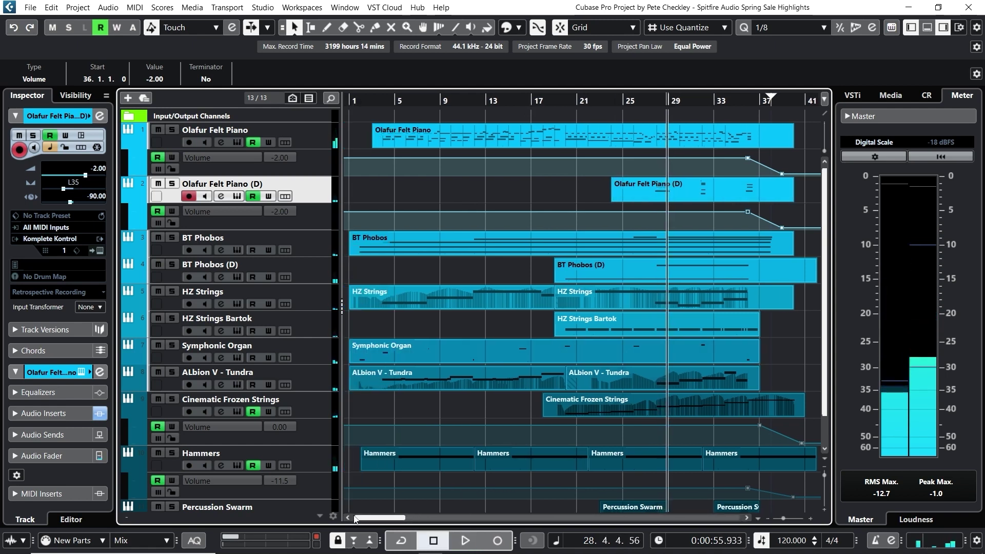
{"action": "left_click", "coordinate": [348, 102]}
{"action": "scroll", "coordinate": [448, 211], "scroll_direction": "down", "scroll_amount": 1}
{"action": "scroll", "coordinate": [448, 211], "scroll_direction": "up", "scroll_amount": 1}
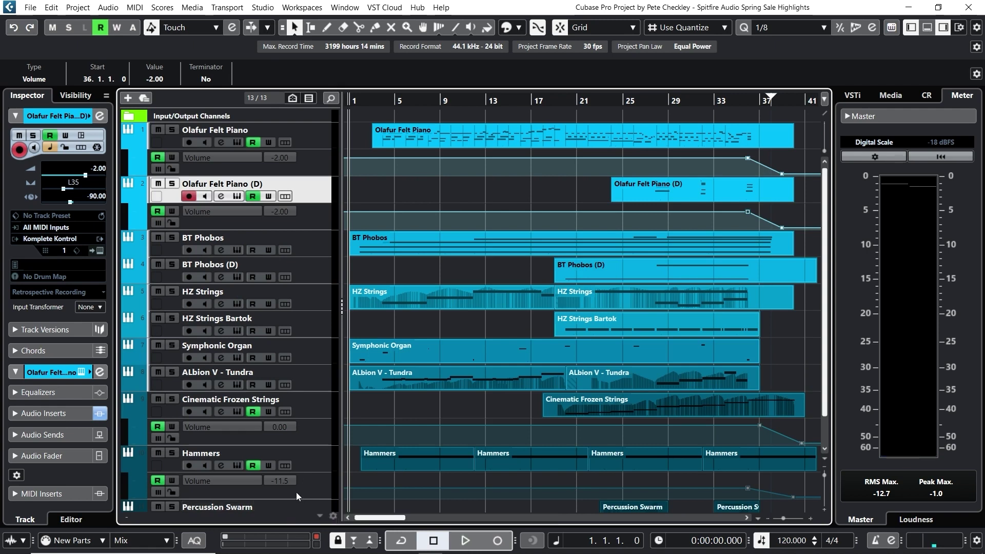
{"action": "key", "text": "space"}
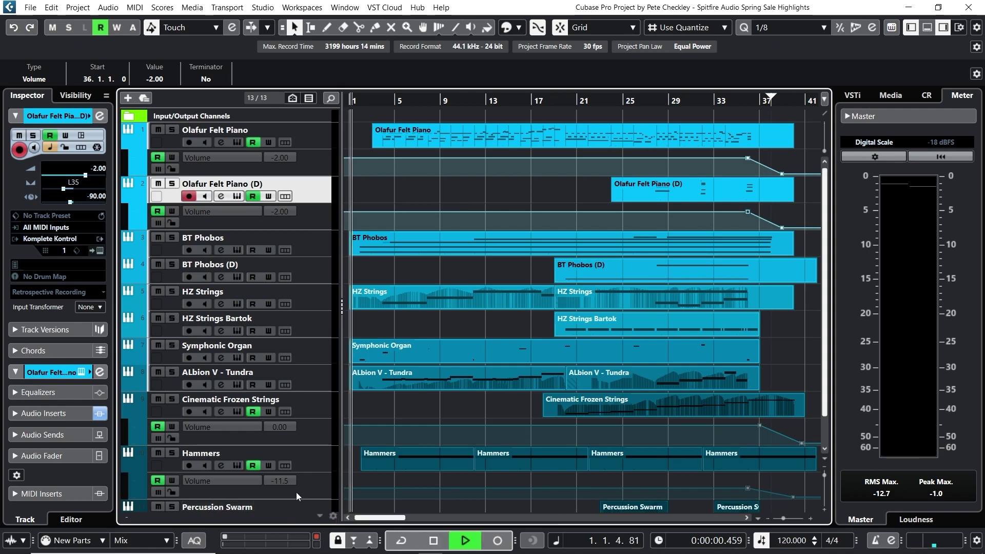
{"action": "key", "text": "space"}
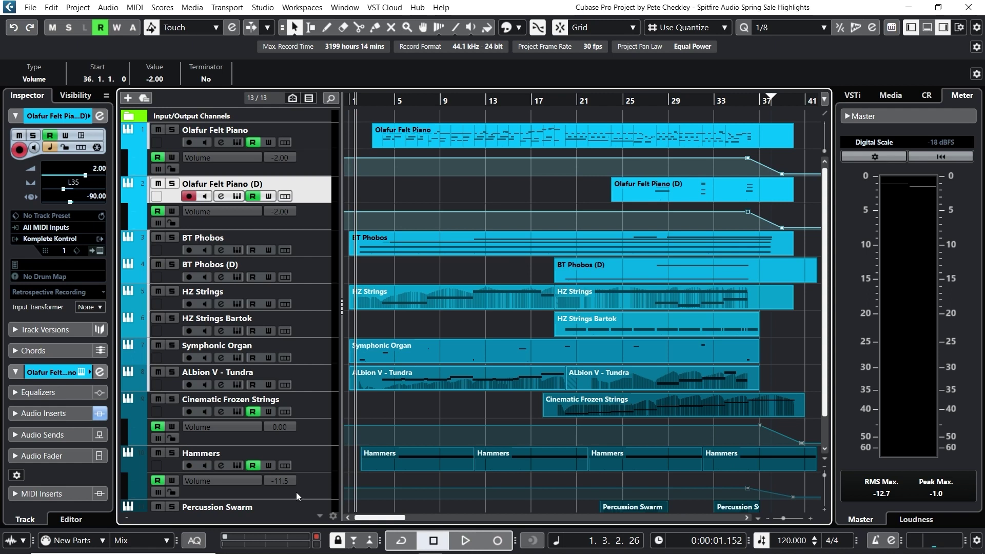